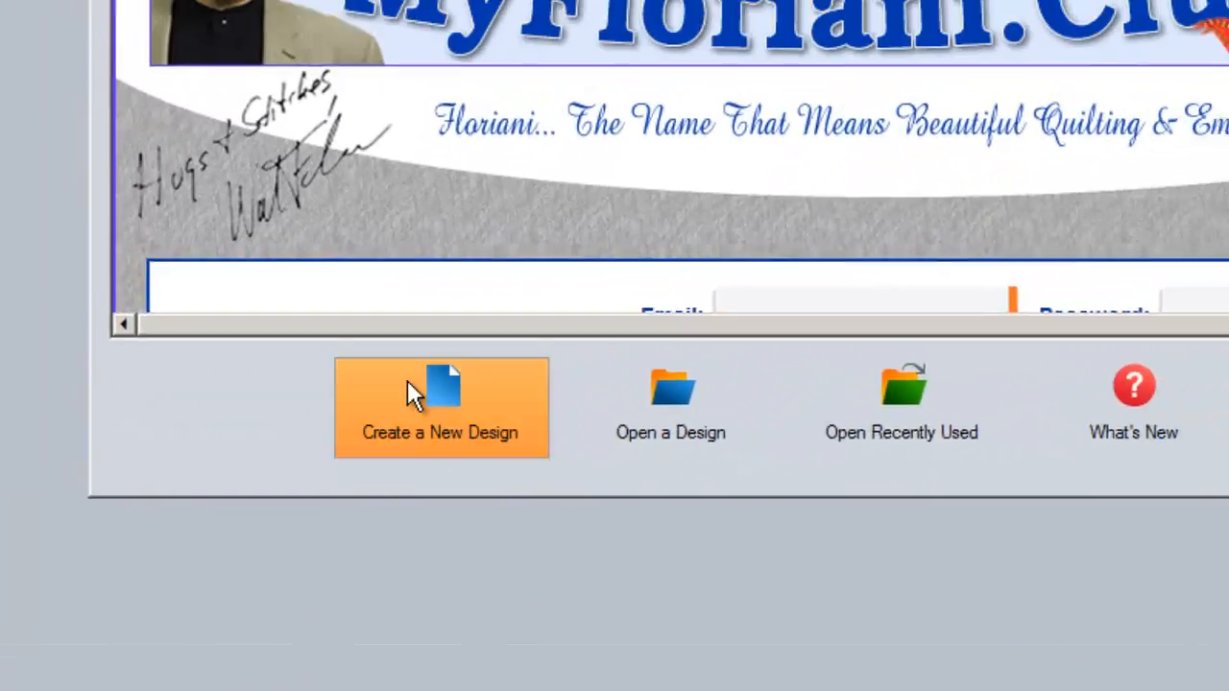
Create a new design and start the Auto Artwork Wizard.
left_click(407, 380)
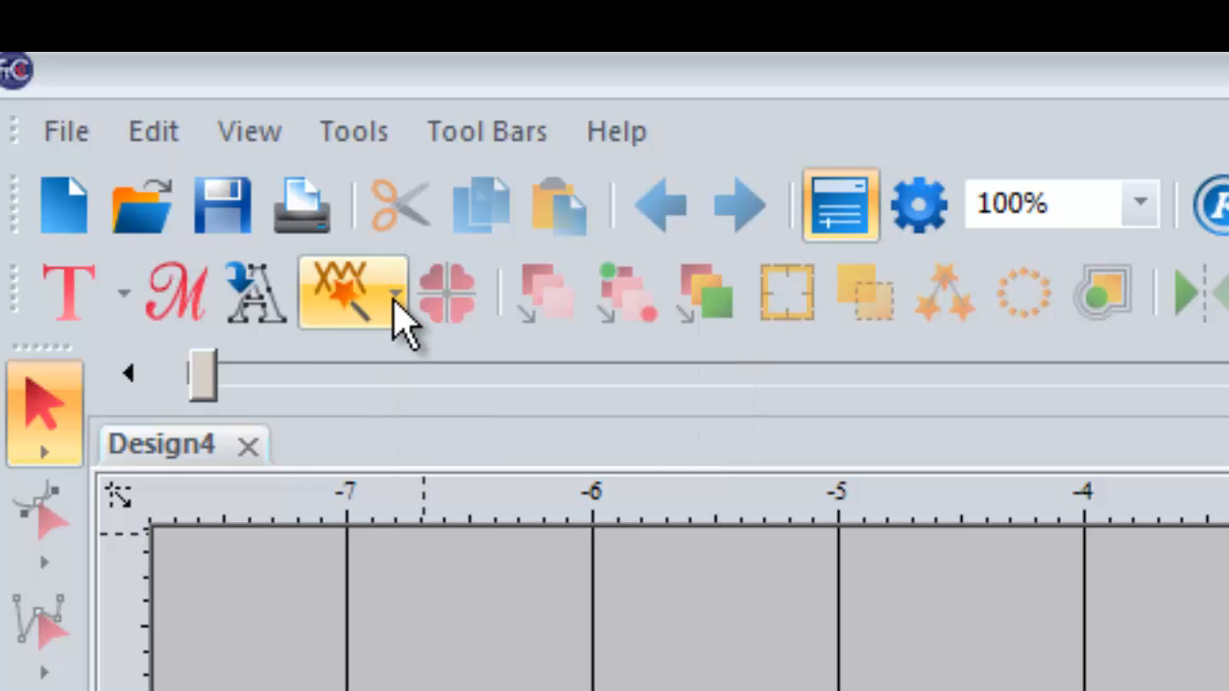
left_click(396, 305)
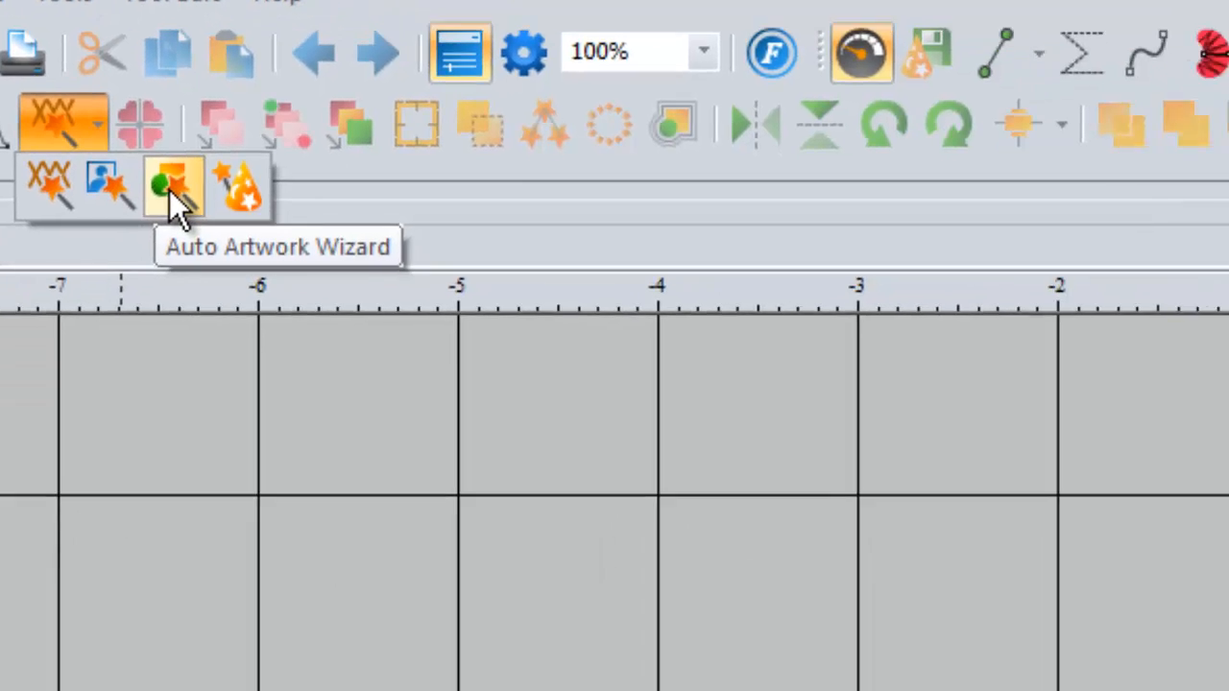
left_click(485, 374)
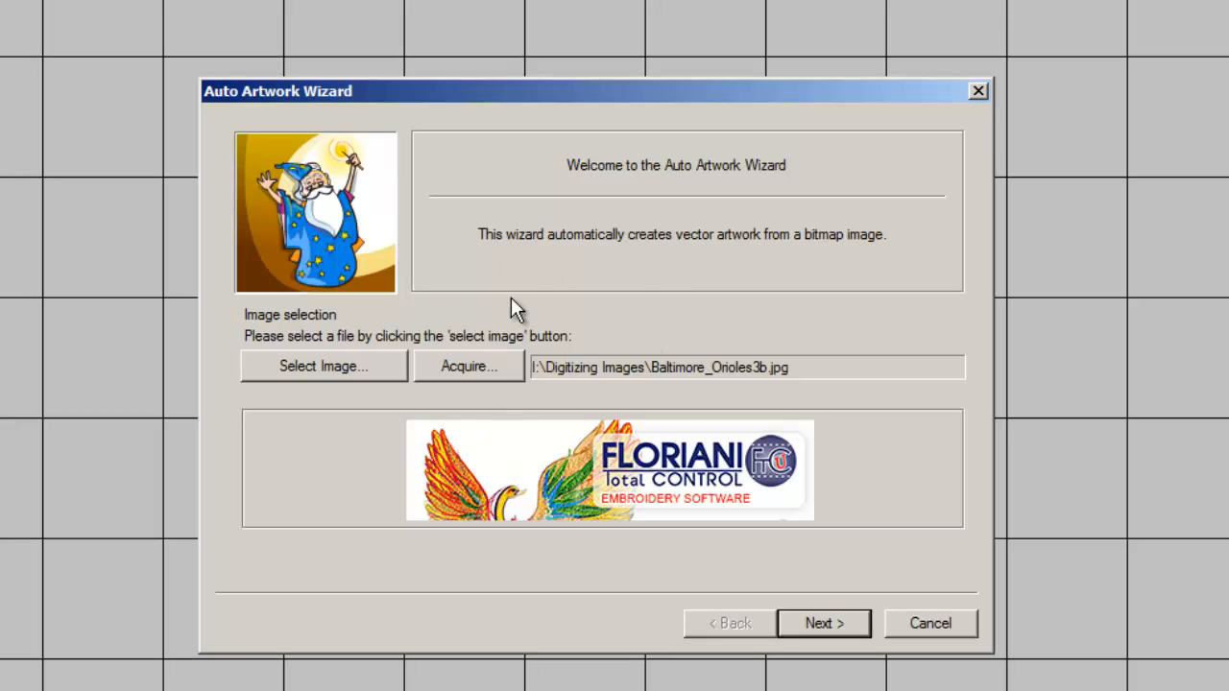
Load the image Baltimore_Orioles_wordmark_1995_to_2008 from the Digitizing Images folder into the wizard.
left_click(324, 367)
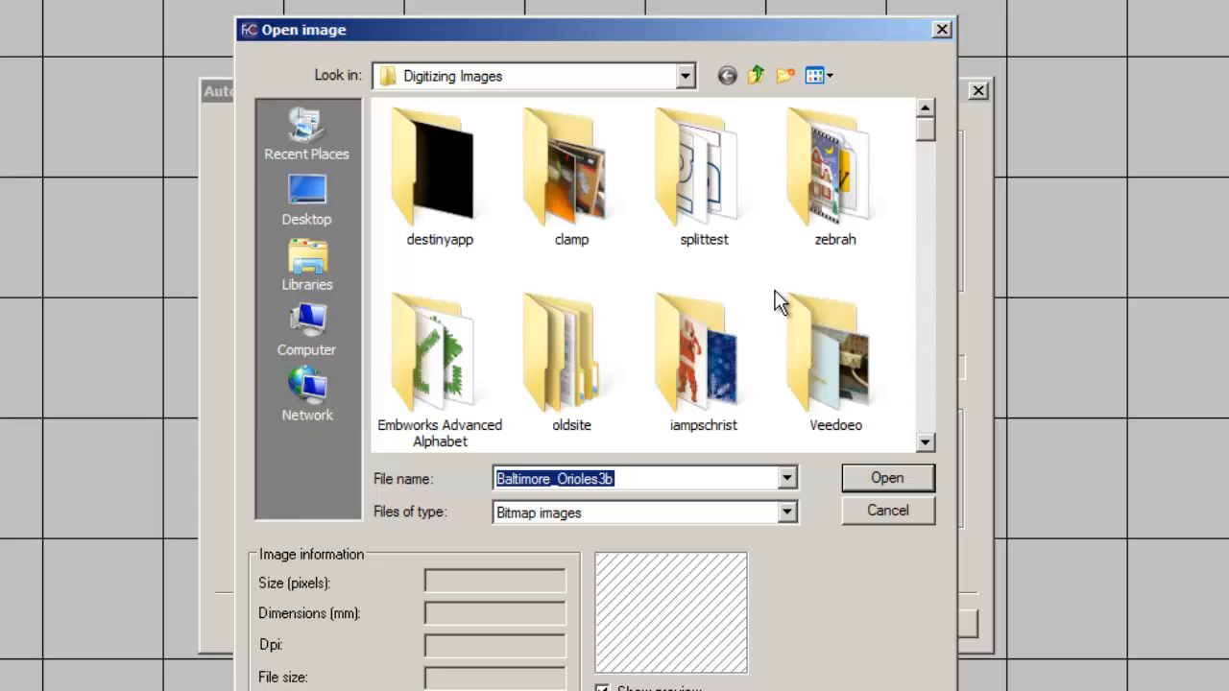
left_click_drag(922, 131, 926, 160)
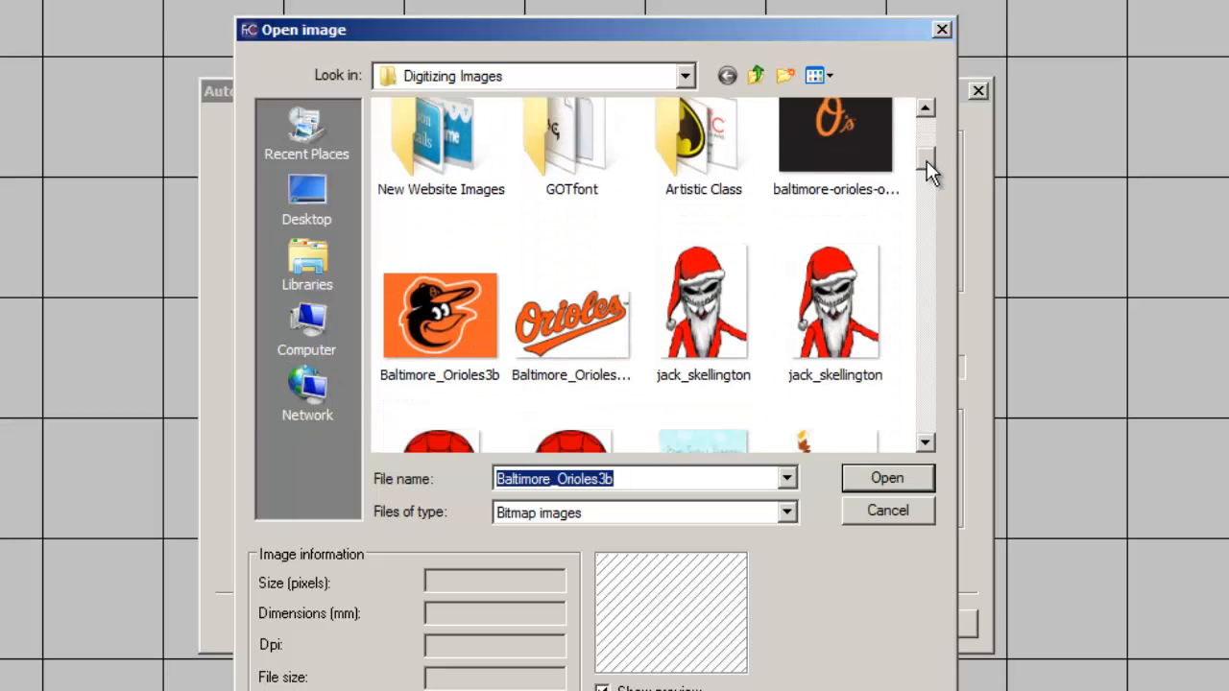
left_click(577, 342)
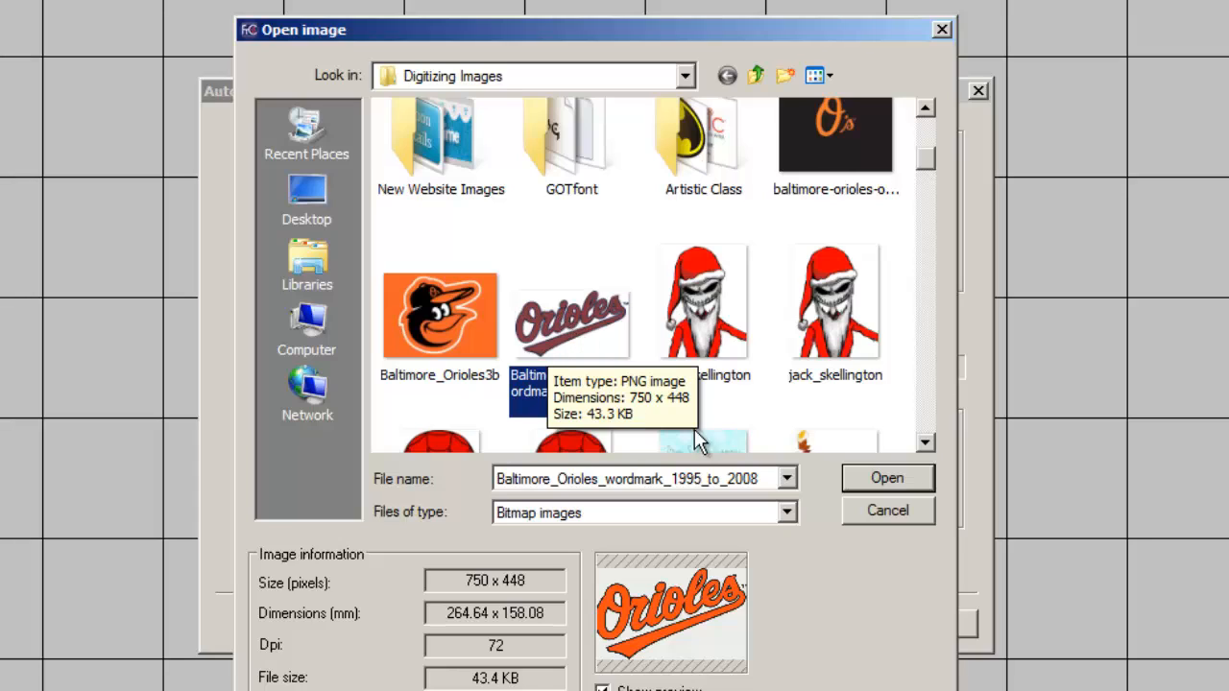
left_click(876, 477)
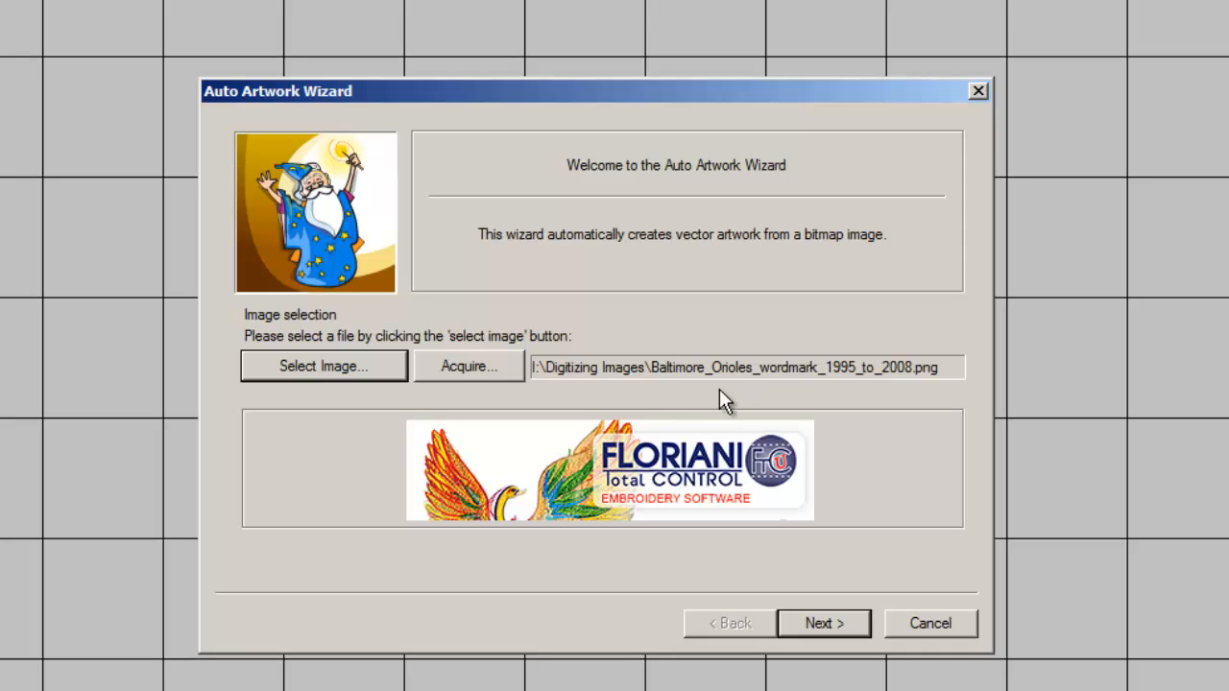
Accept the image size, proceed to color reduction and open the three-color image in Paint for editing.
left_click(818, 623)
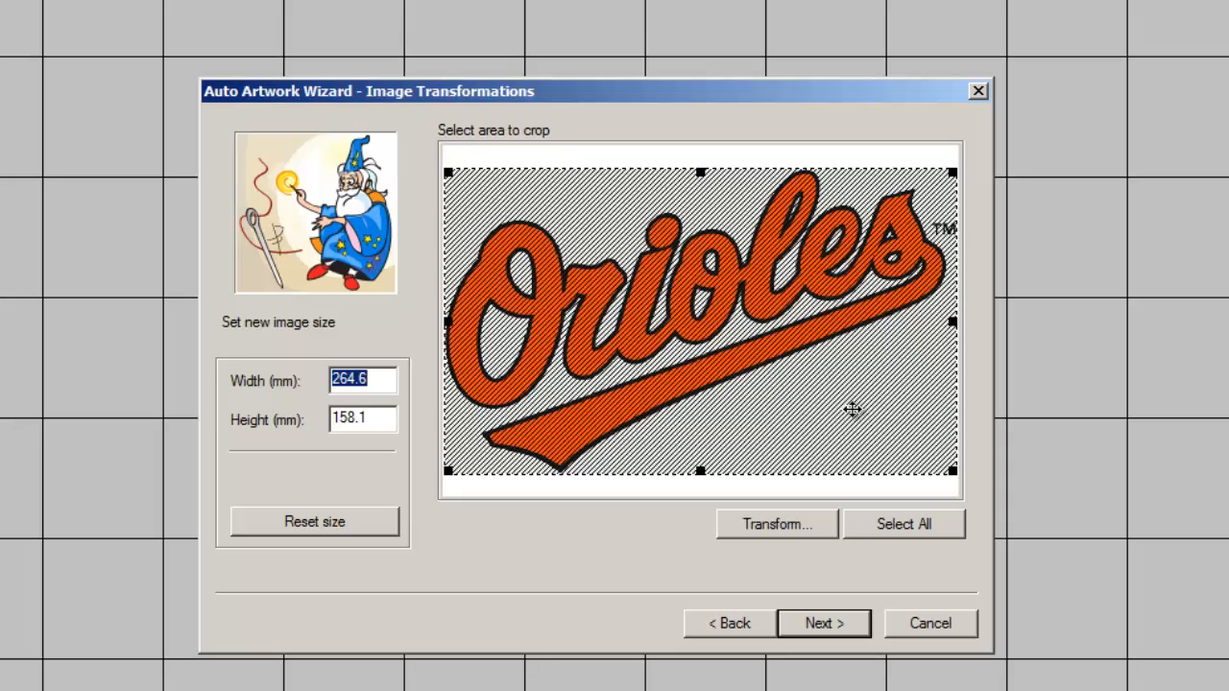
left_click(813, 619)
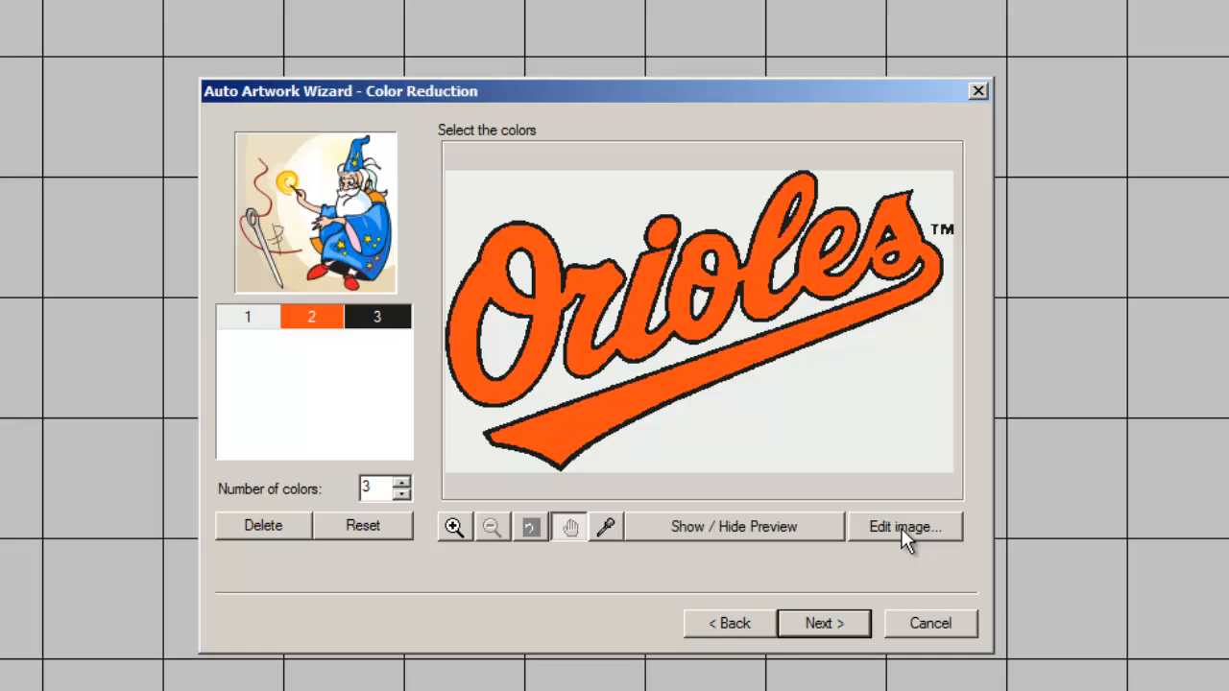
left_click(901, 526)
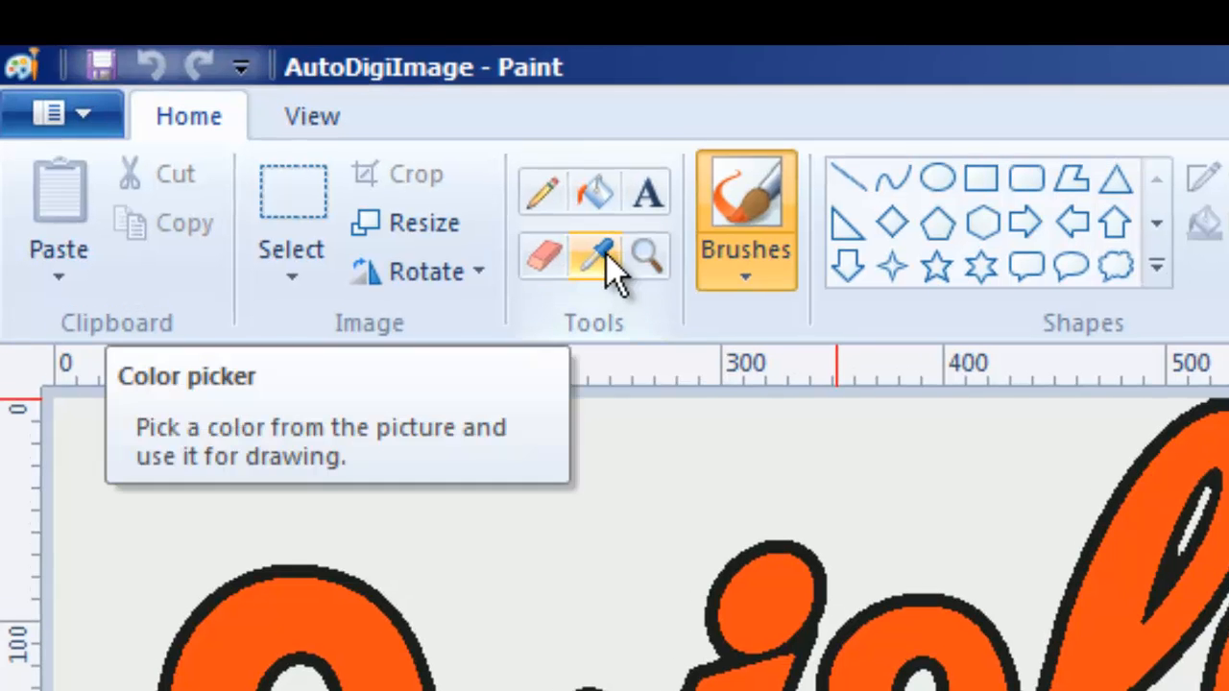
Sample the light gray background color and fill the outer black outlines and those inside the capital O, undoing any stray fill.
left_click(598, 259)
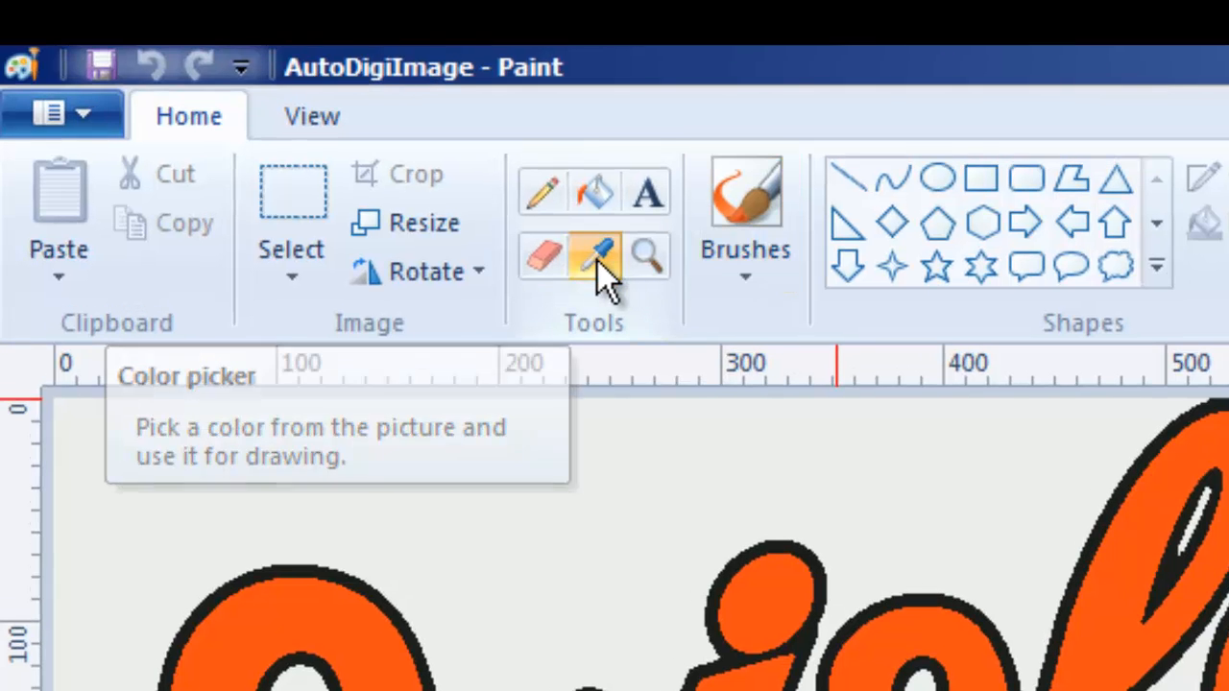
left_click(626, 492)
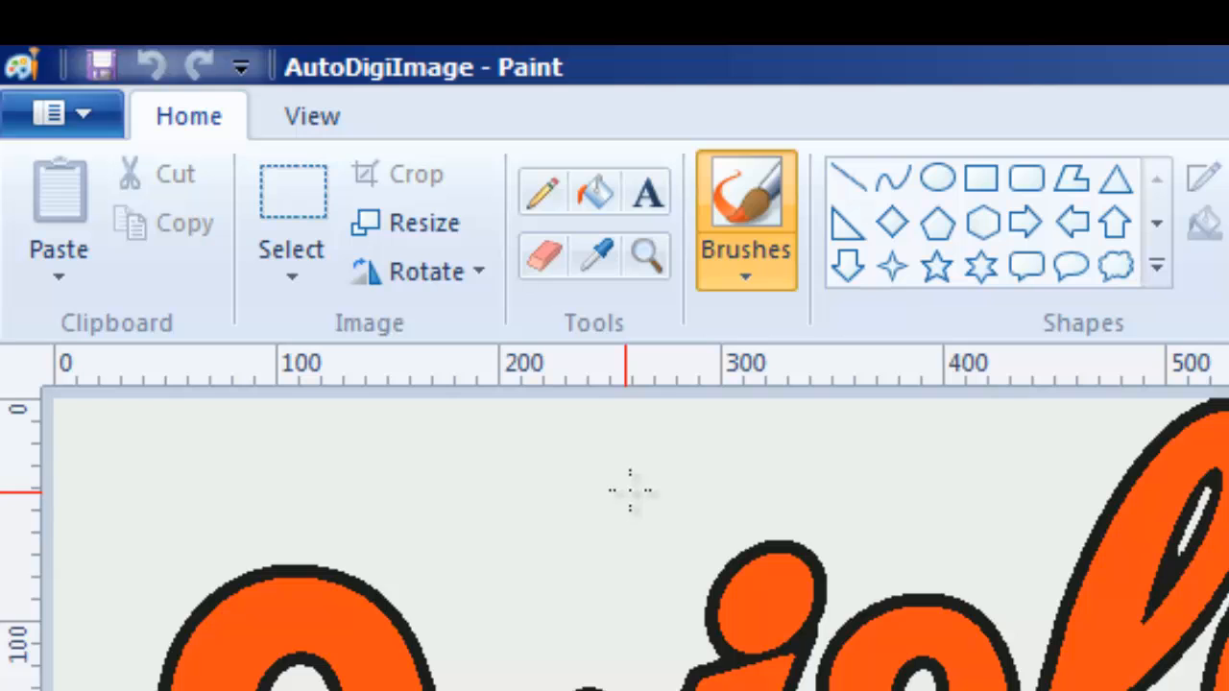
left_click(598, 213)
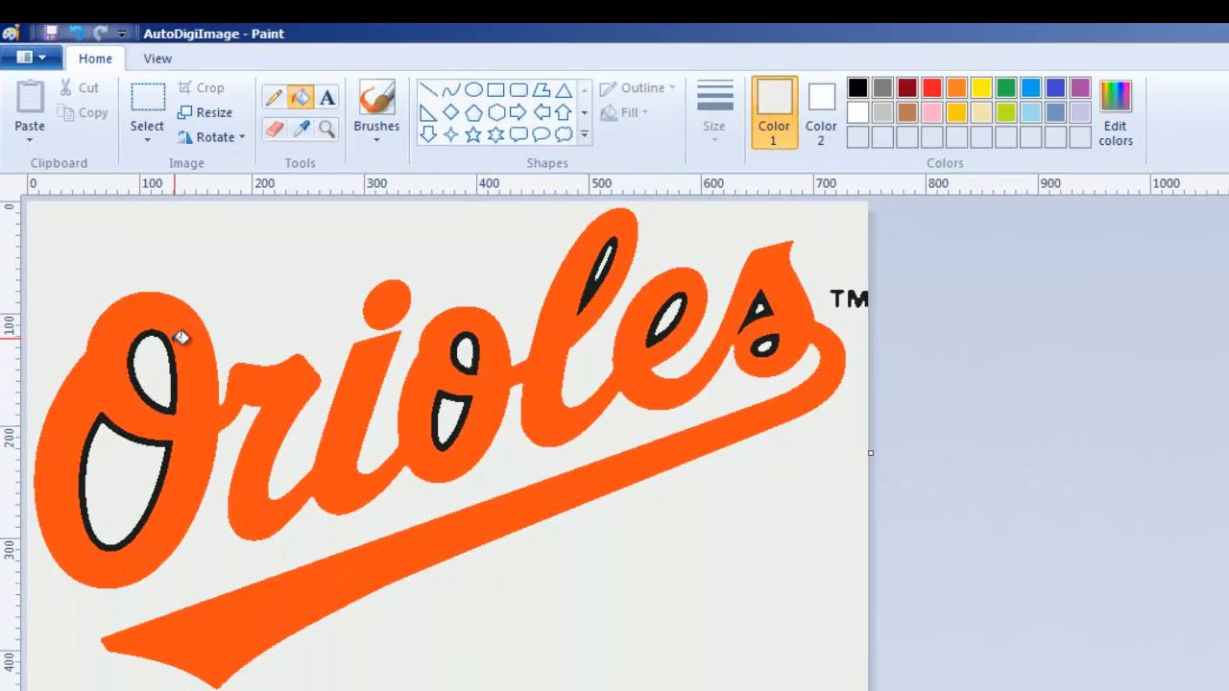
left_click(178, 347)
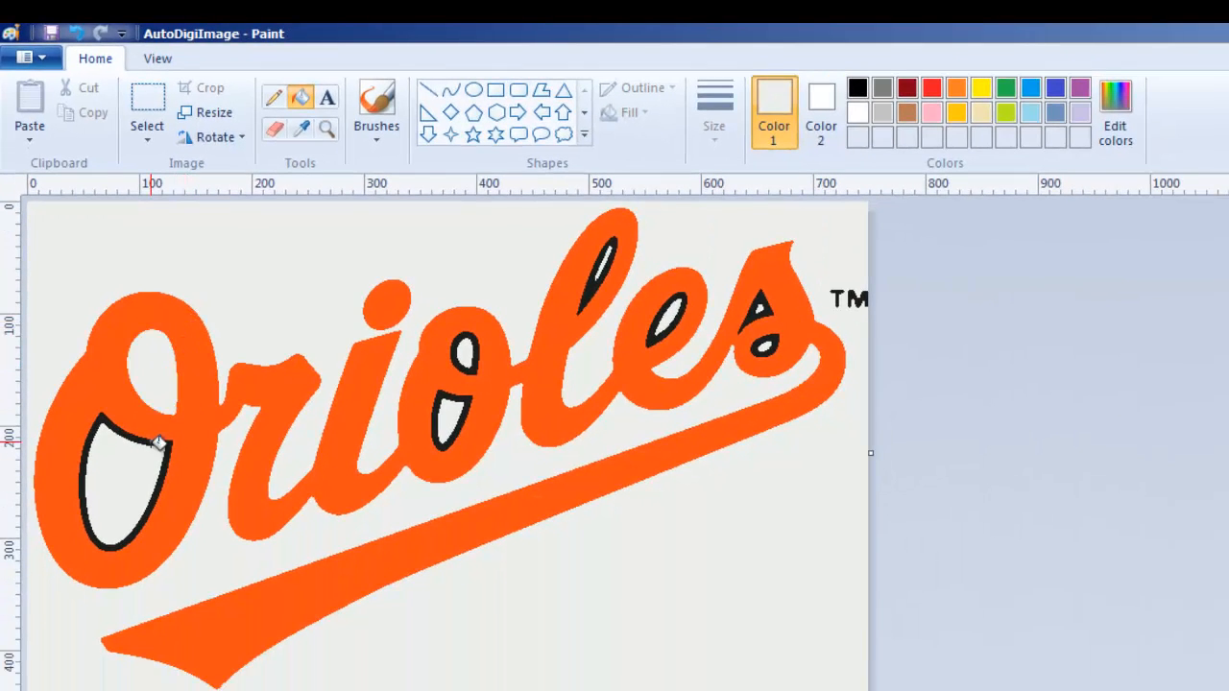
left_click(185, 453)
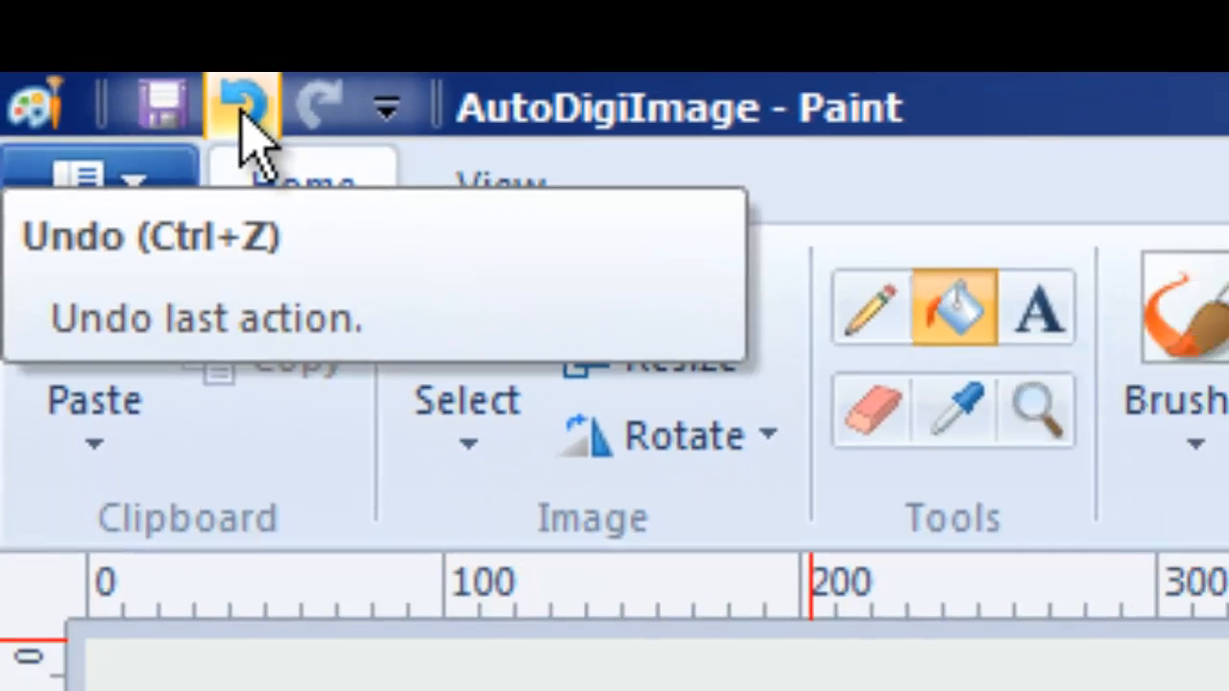
left_click(242, 107)
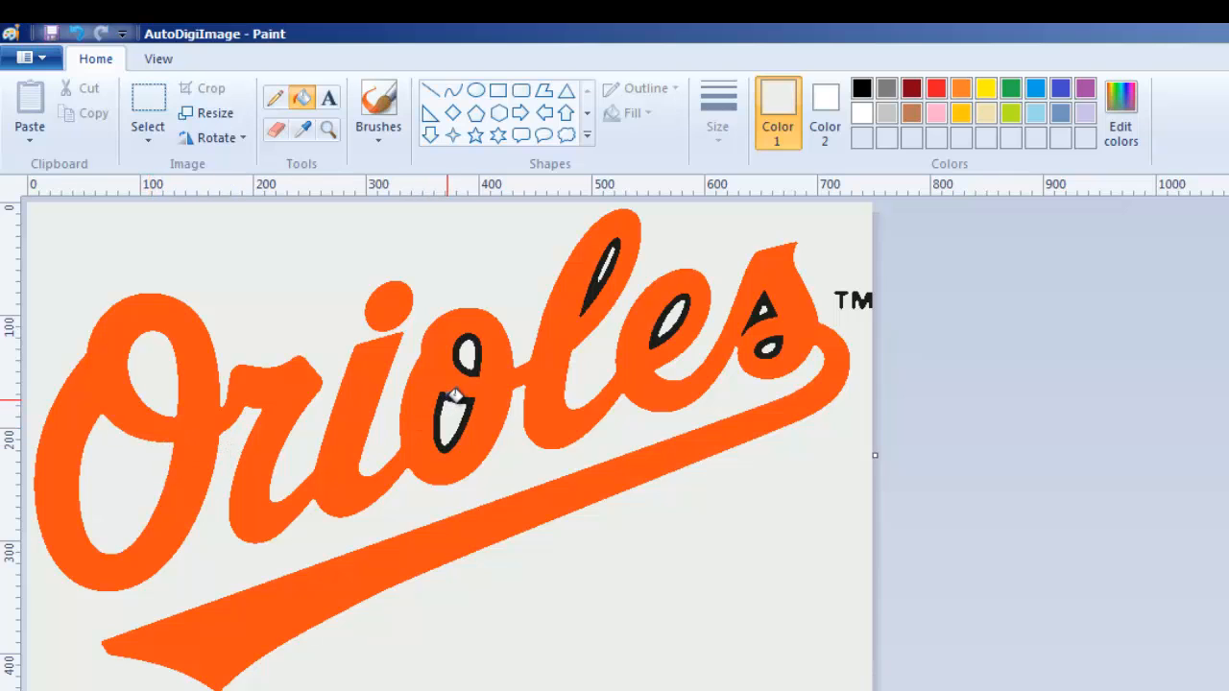
Fill the black outlines inside the small o, l, e and s, plus the TM mark, with the background color.
left_click(467, 387)
left_click(468, 363)
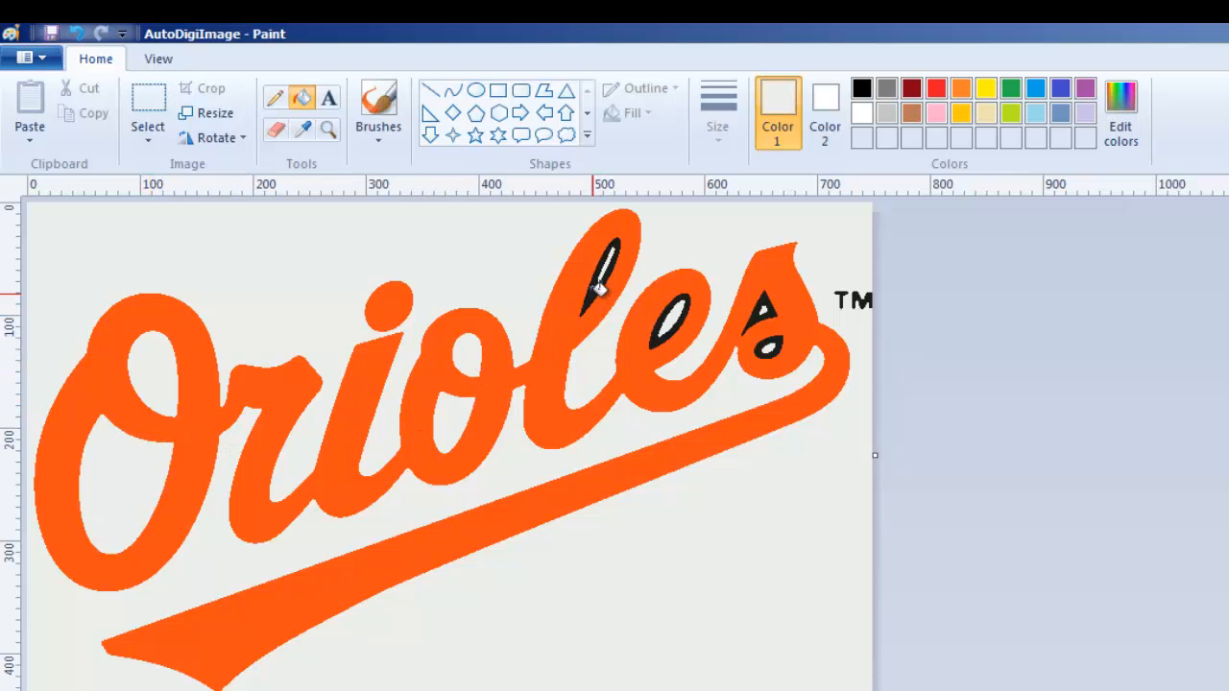
left_click(603, 290)
left_click(665, 332)
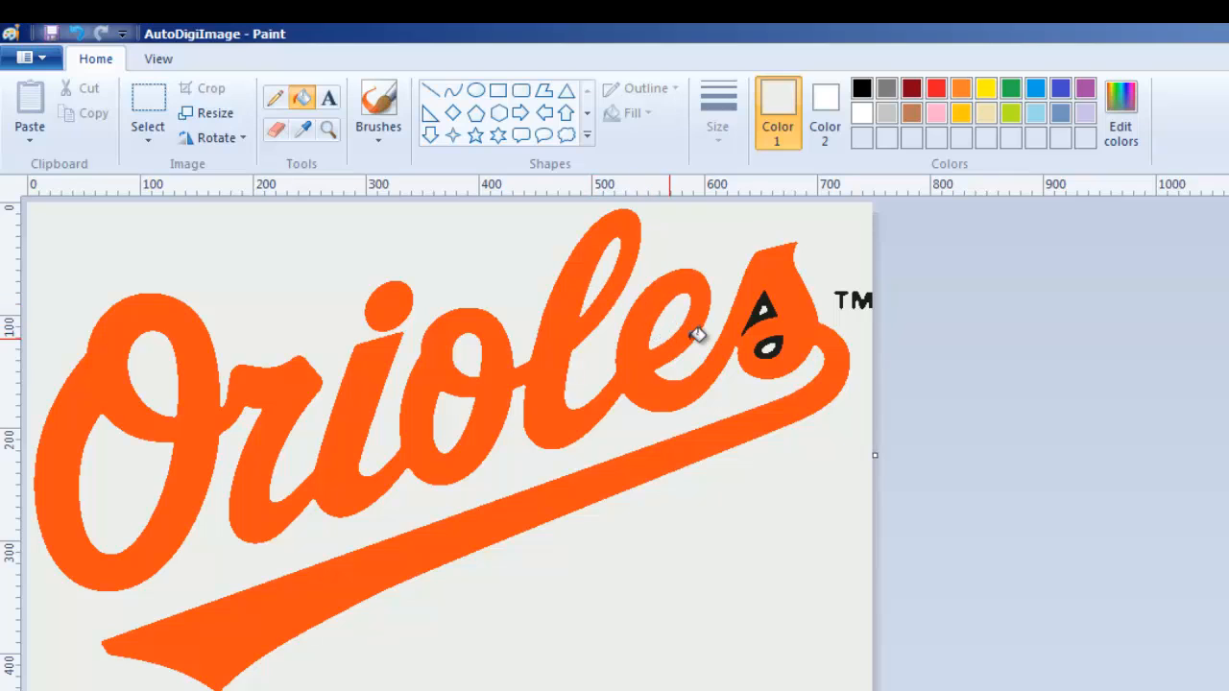
left_click(759, 317)
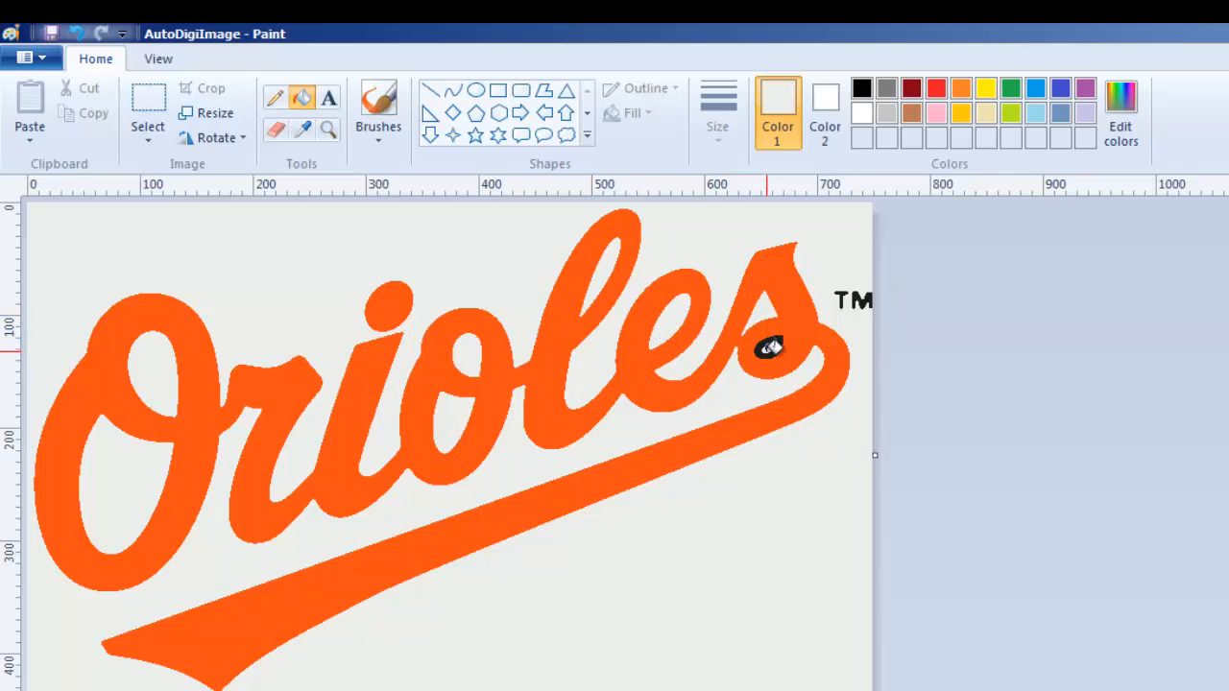
left_click(771, 349)
left_click(861, 301)
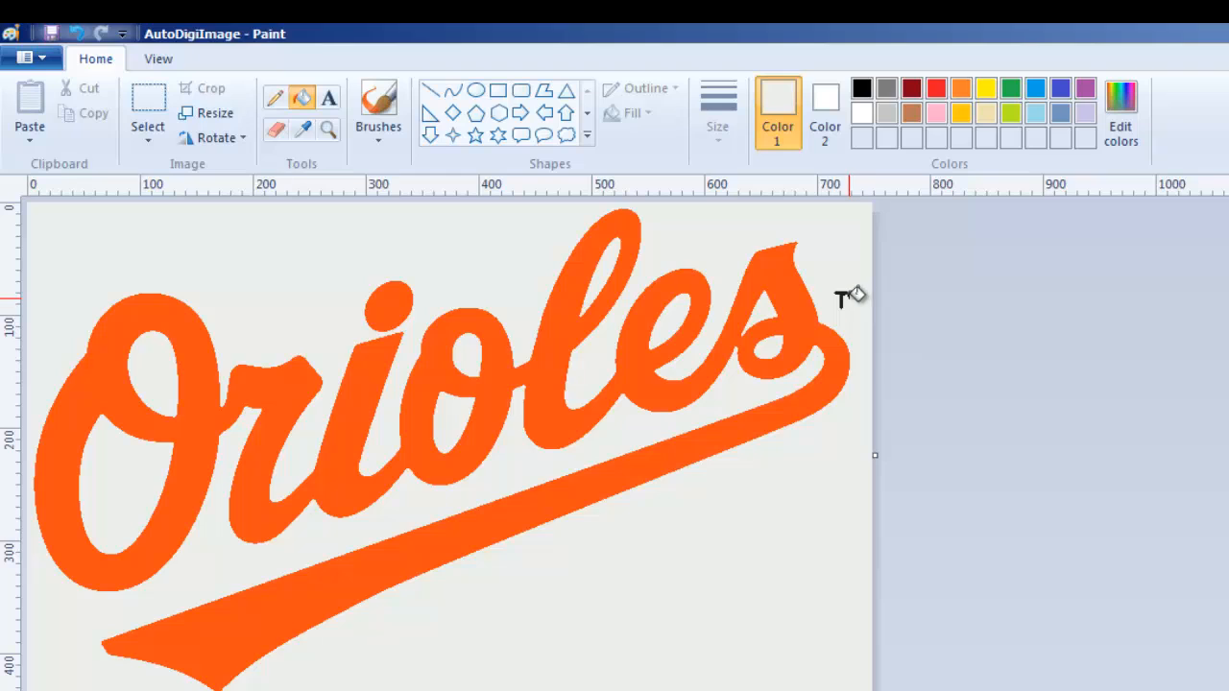
left_click(842, 300)
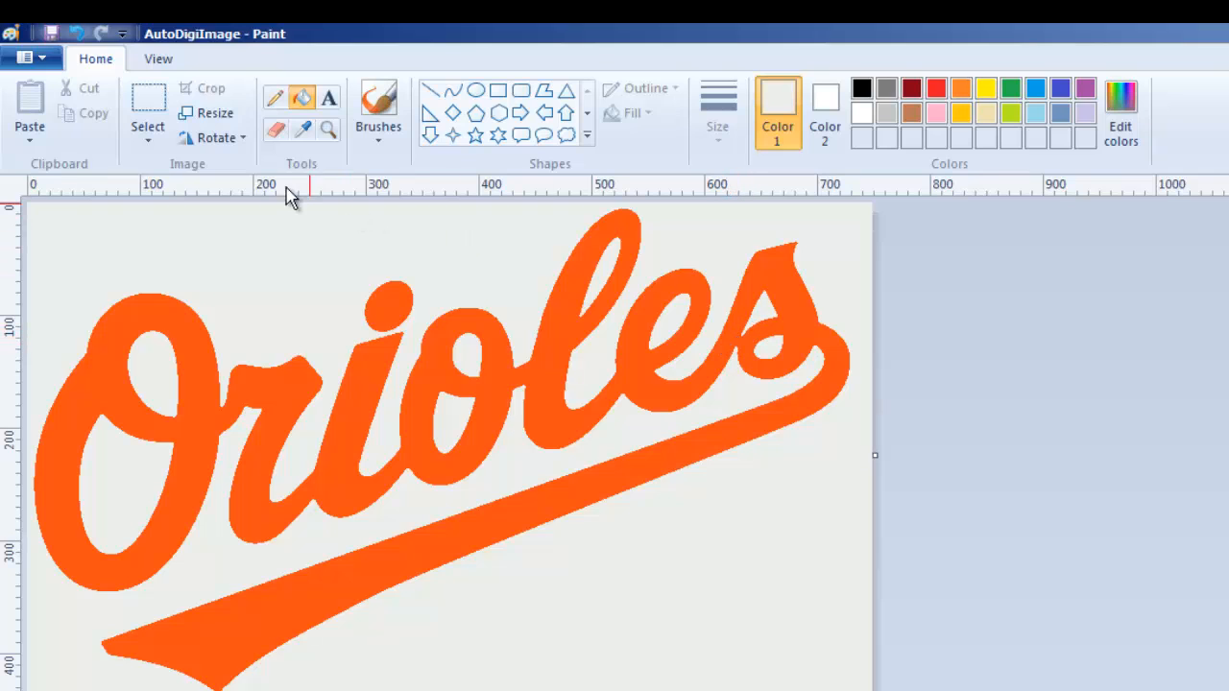
Resize the picture to 200 percent horizontally and vertically, maintaining the aspect ratio.
left_click(203, 113)
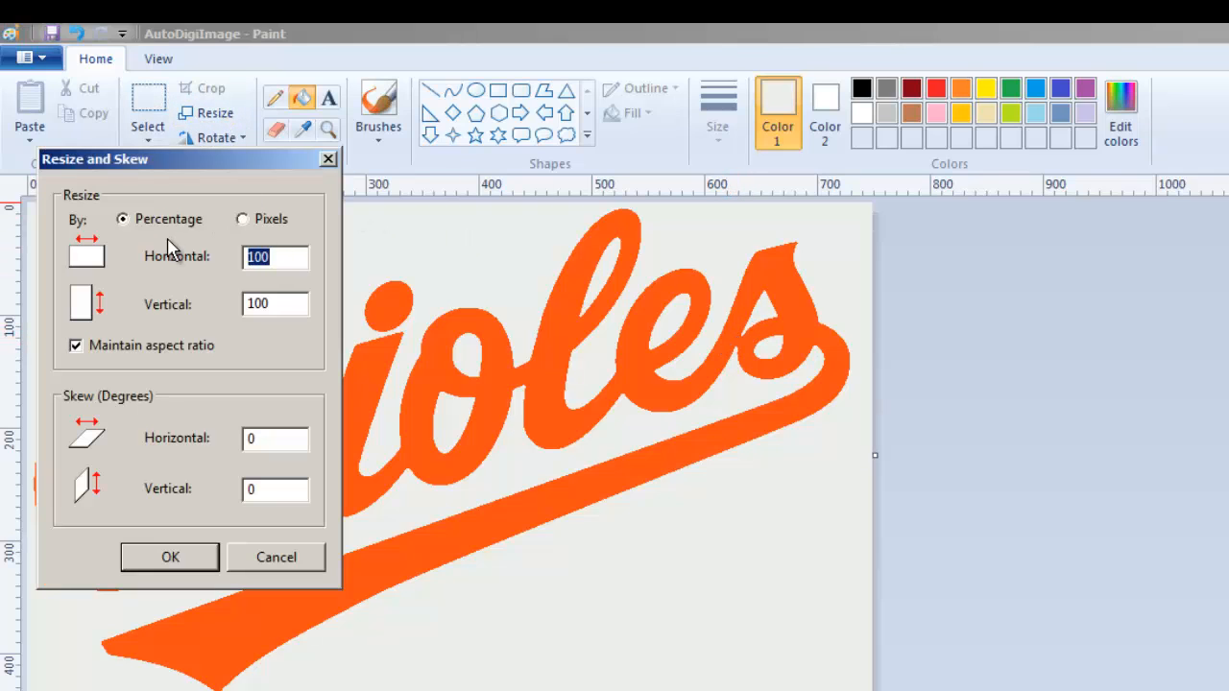
type("200")
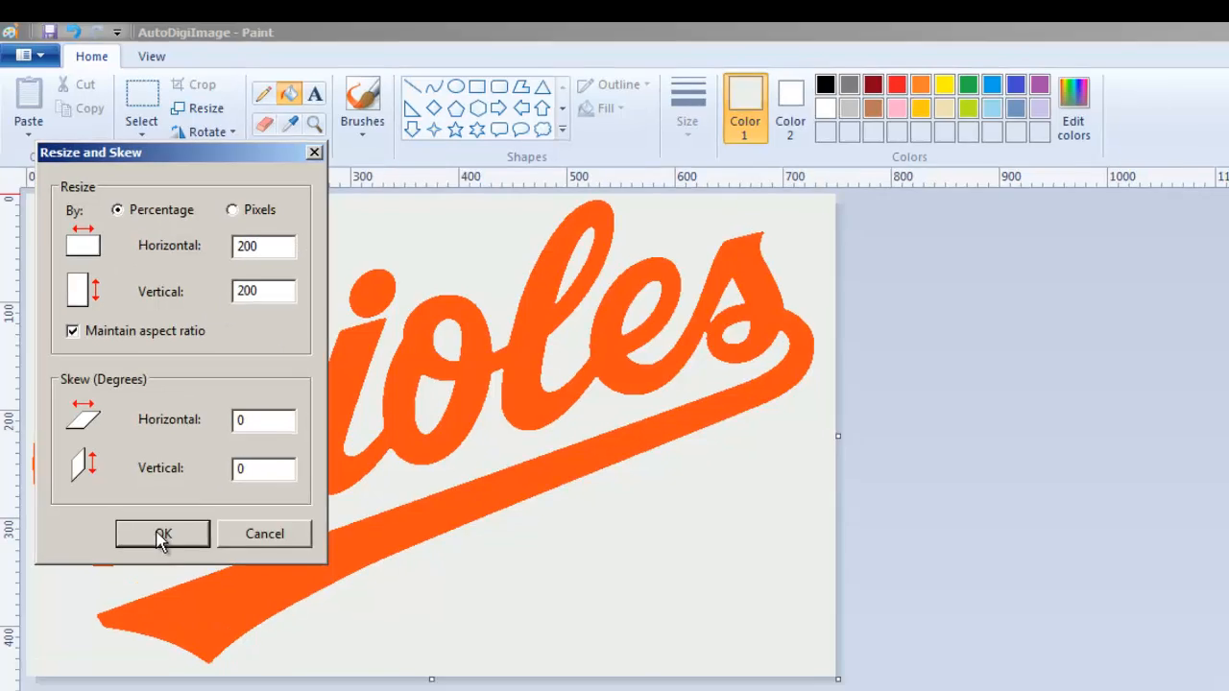
left_click(170, 557)
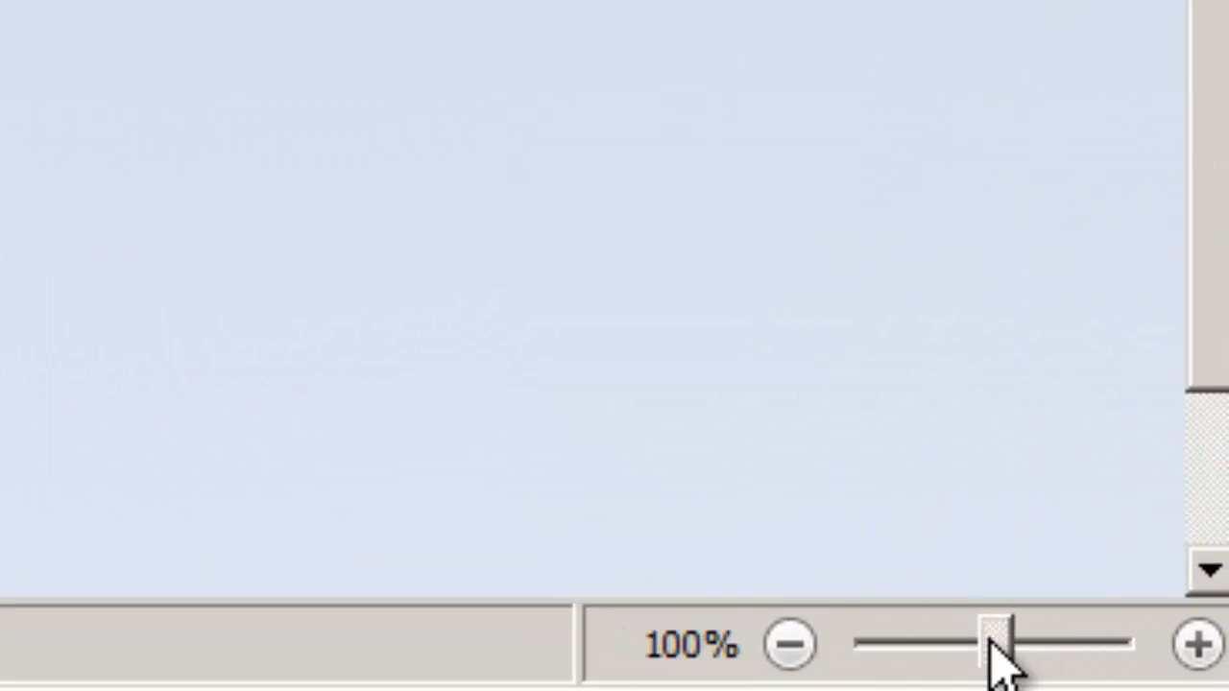
Paint a thin background-colored gap with the basic brush between the upstroke and loop of the s, undoing the first attempt and redrawing it.
left_click_drag(989, 633, 1016, 633)
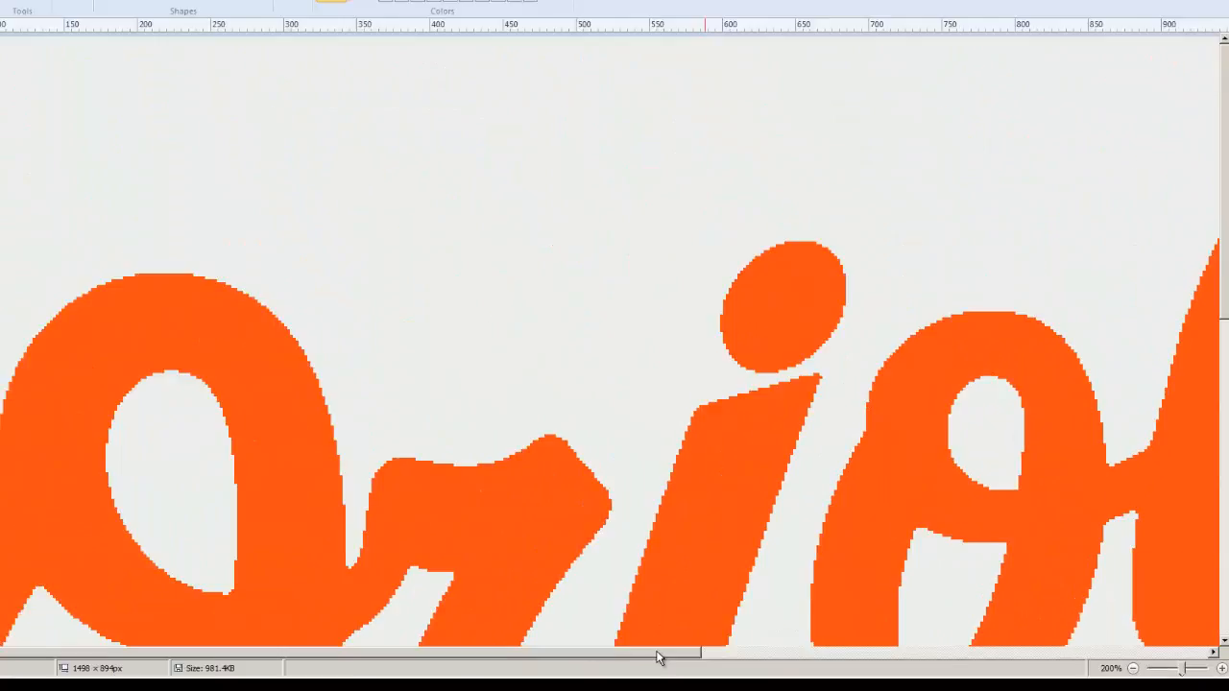
left_click_drag(658, 655, 1217, 659)
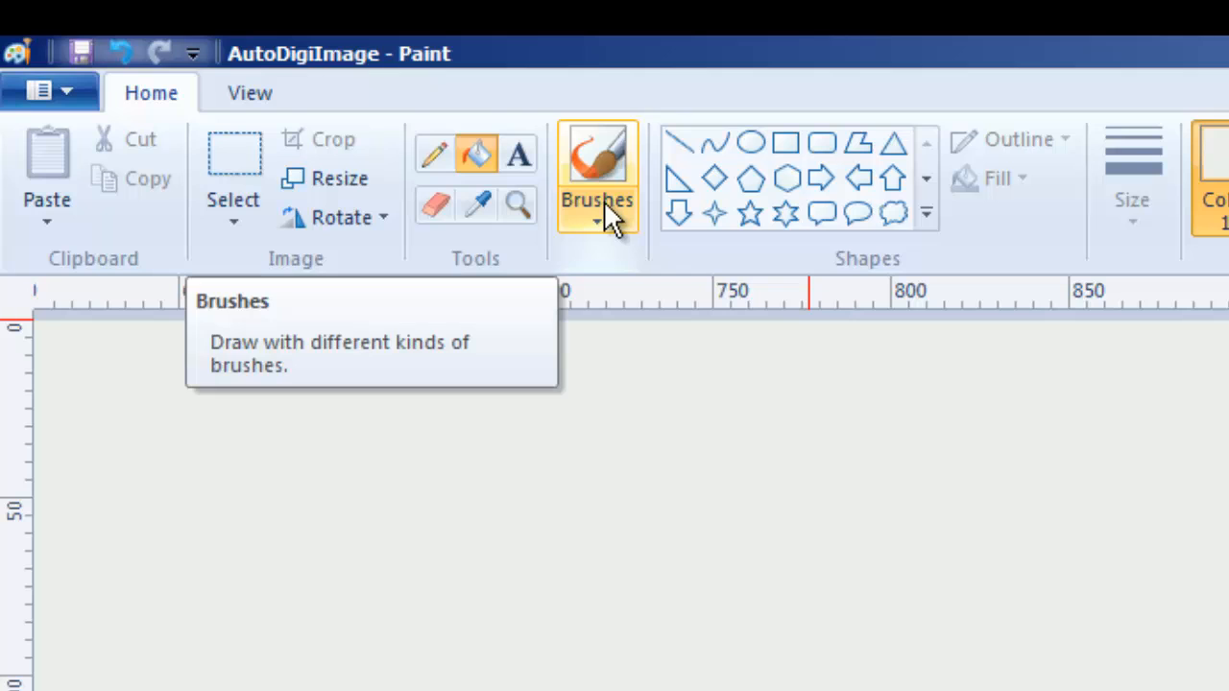
left_click(613, 206)
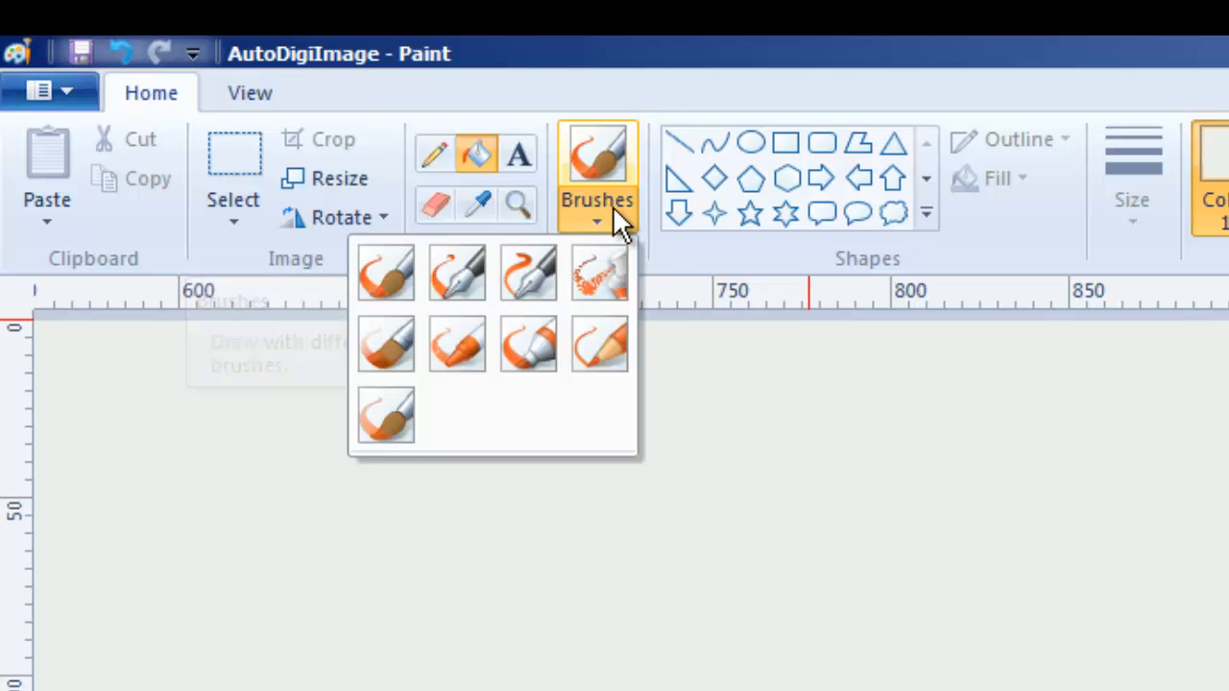
left_click(385, 278)
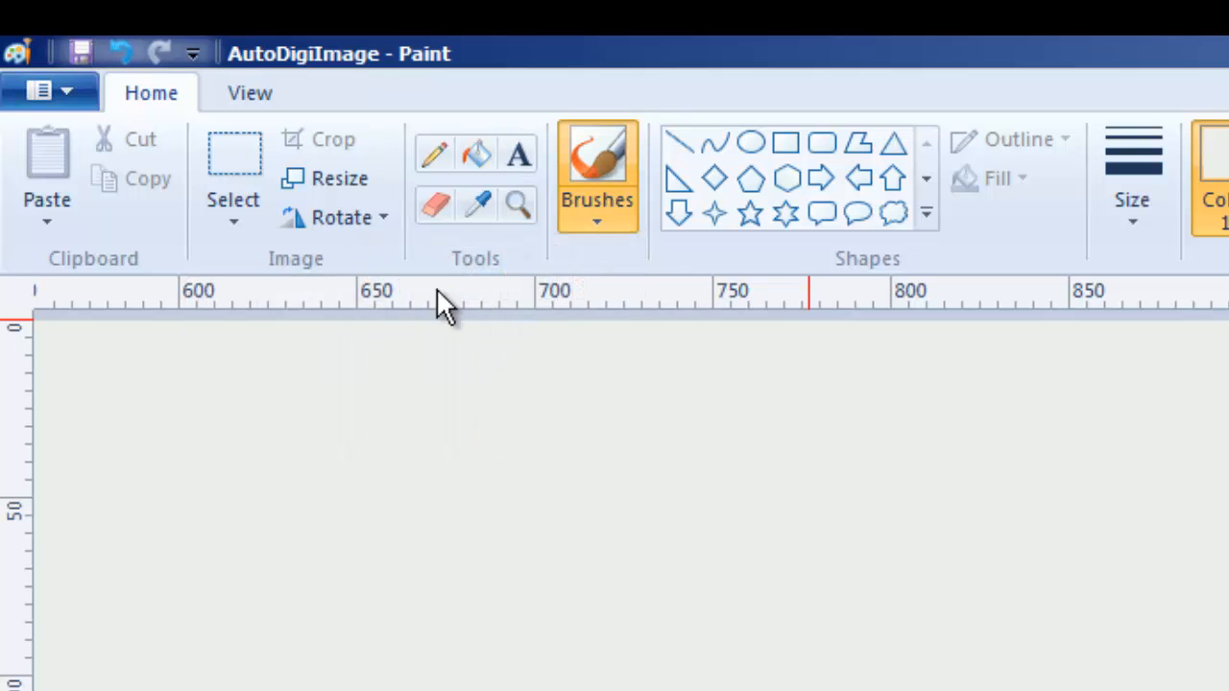
left_click(1134, 199)
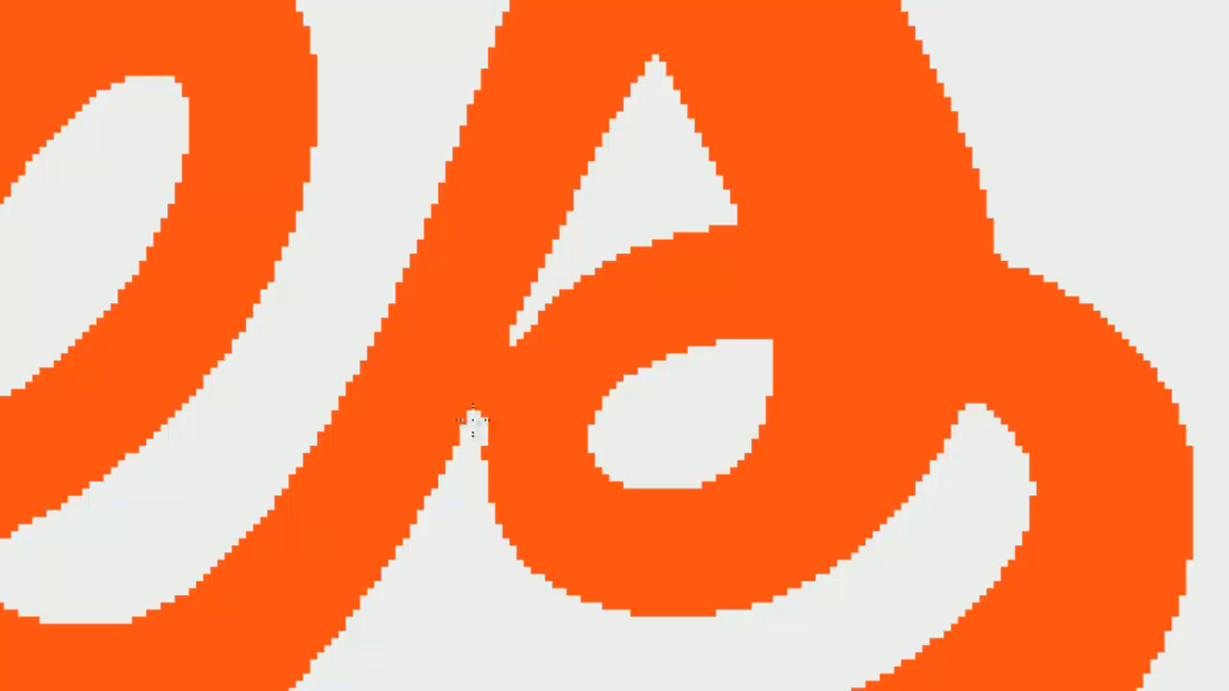
left_click_drag(475, 419, 526, 315)
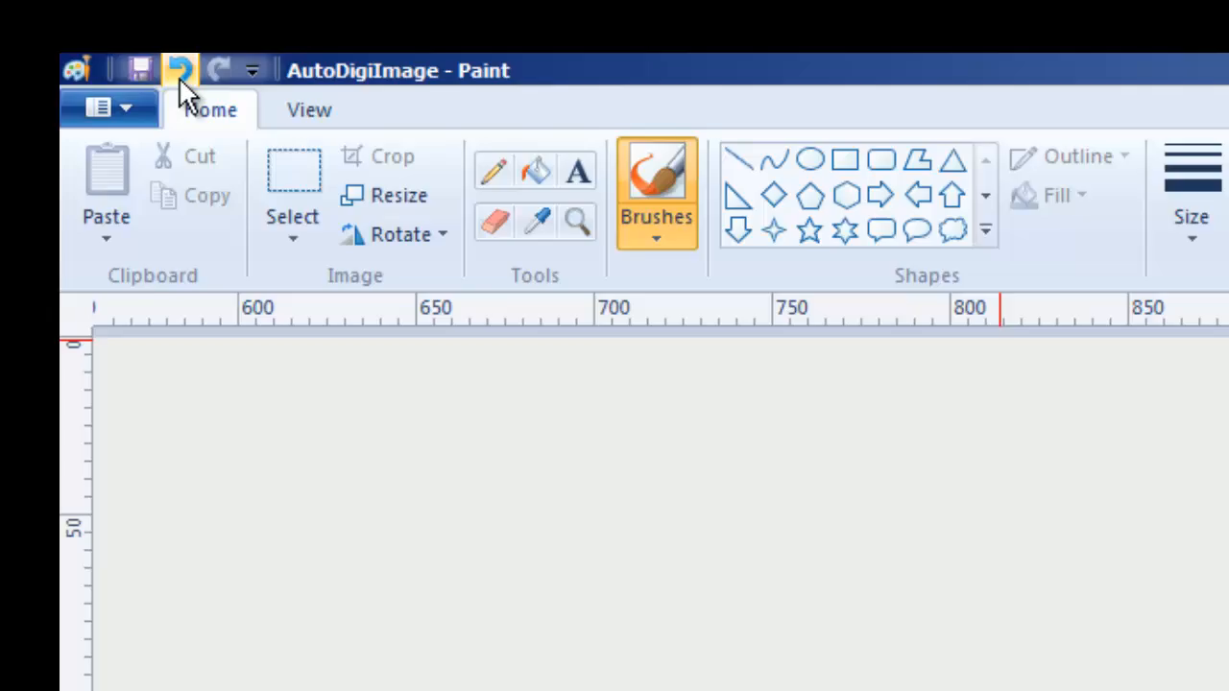
left_click(180, 81)
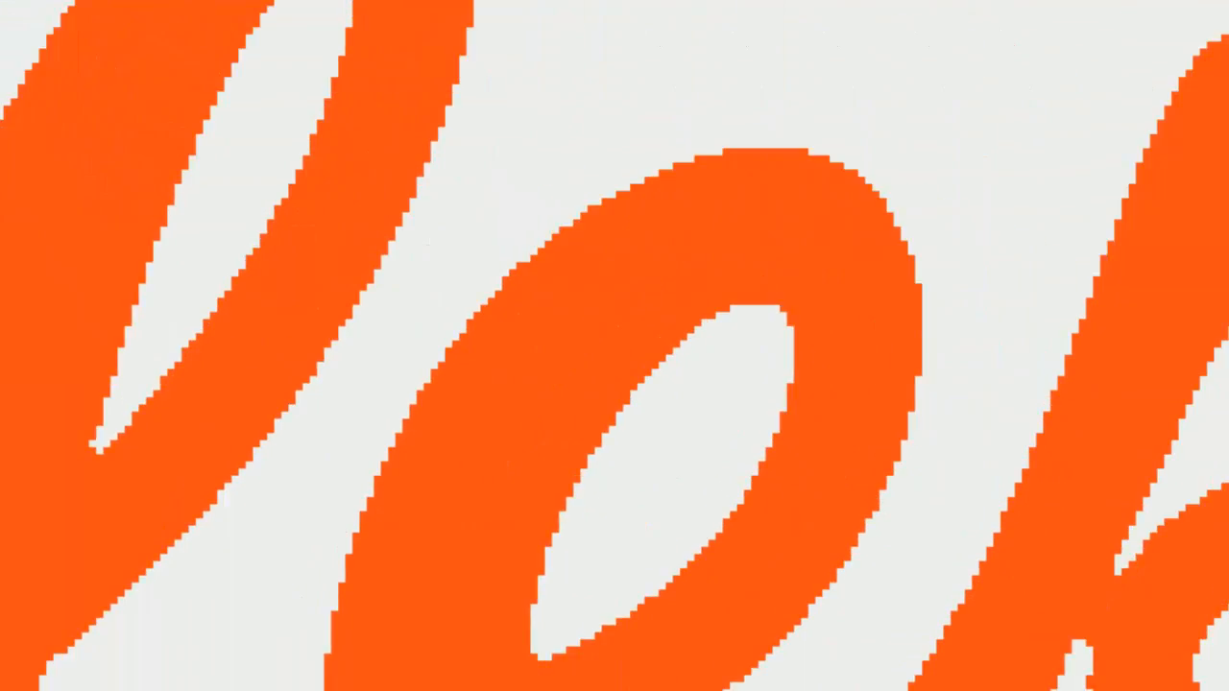
mouse_move(485, 401)
left_mouse_down()
mouse_move(521, 317)
mouse_move(548, 300)
left_mouse_up()
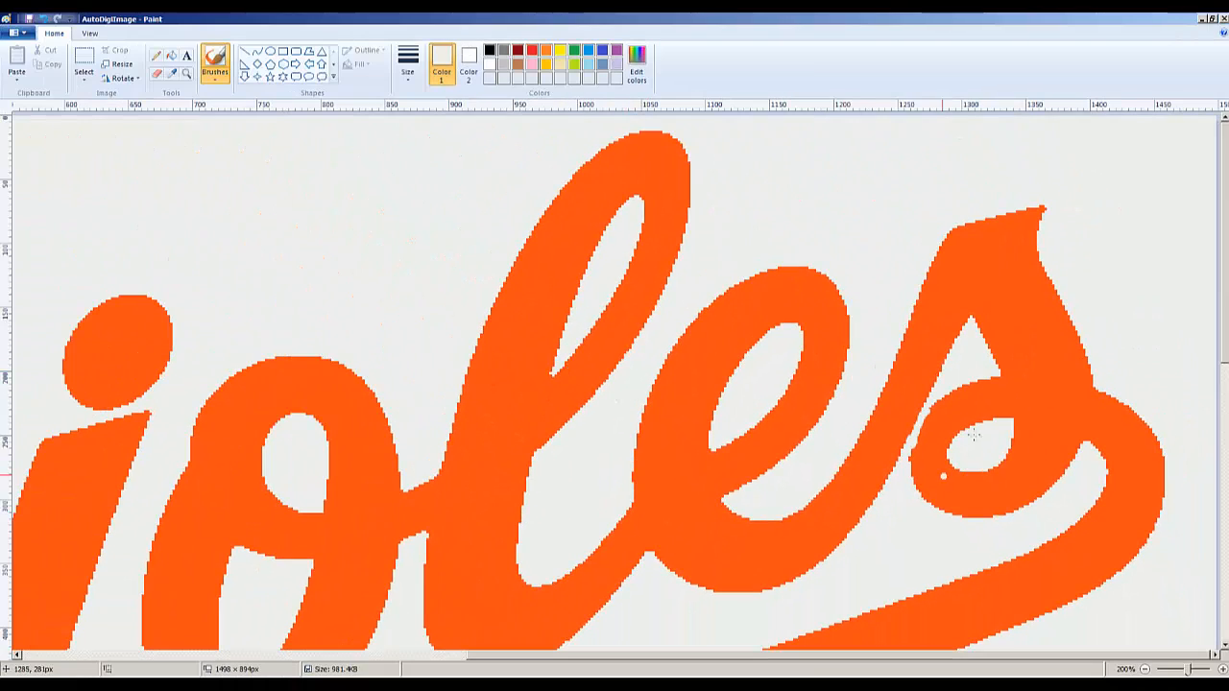
Exit Paint saving the edited image, and advance the wizard from color reduction to vectorizing.
left_click(17, 36)
left_click(44, 357)
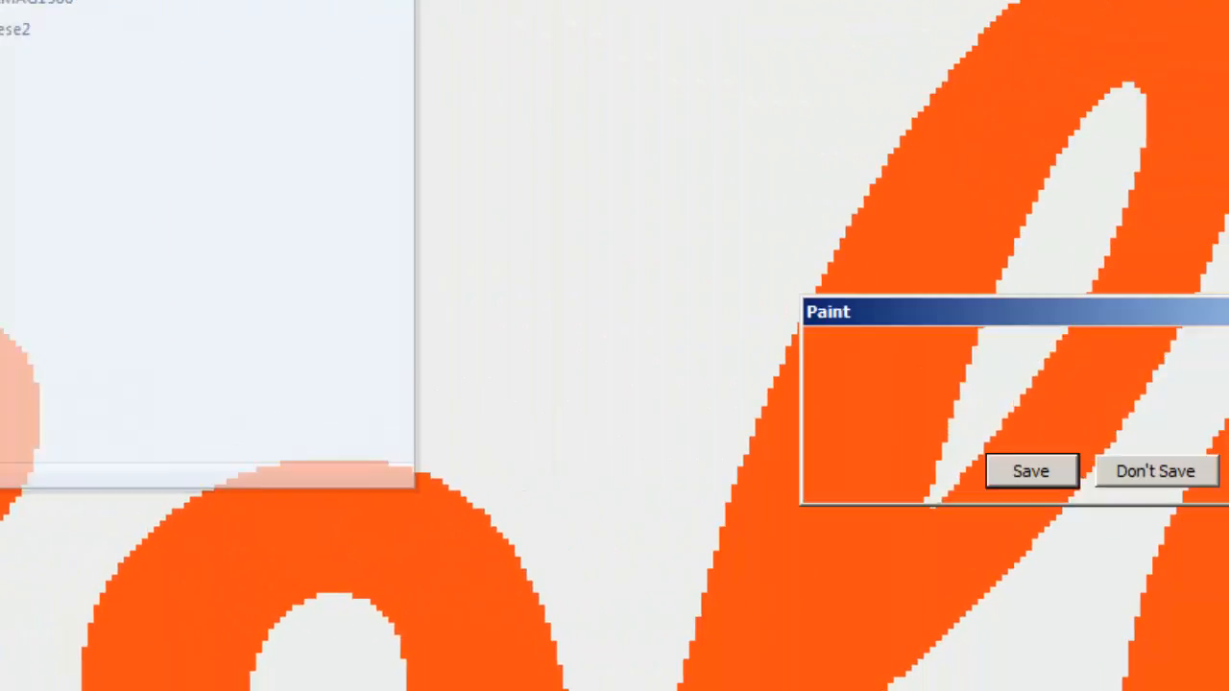
left_click(666, 448)
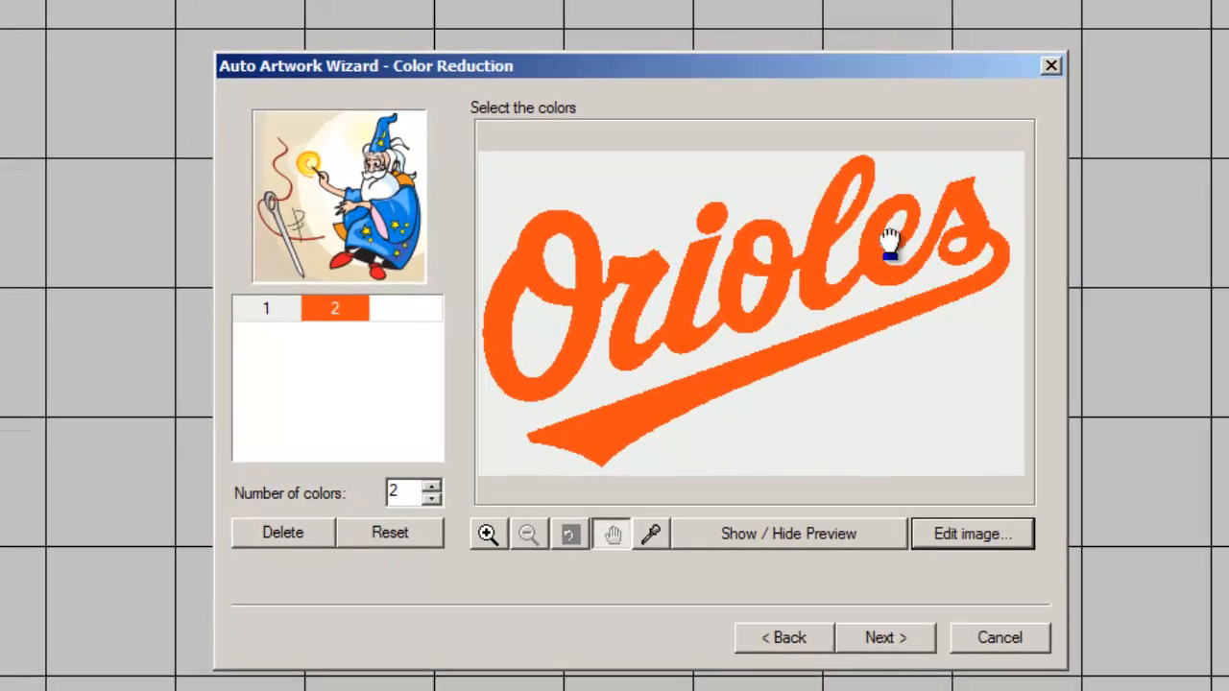
left_click(877, 635)
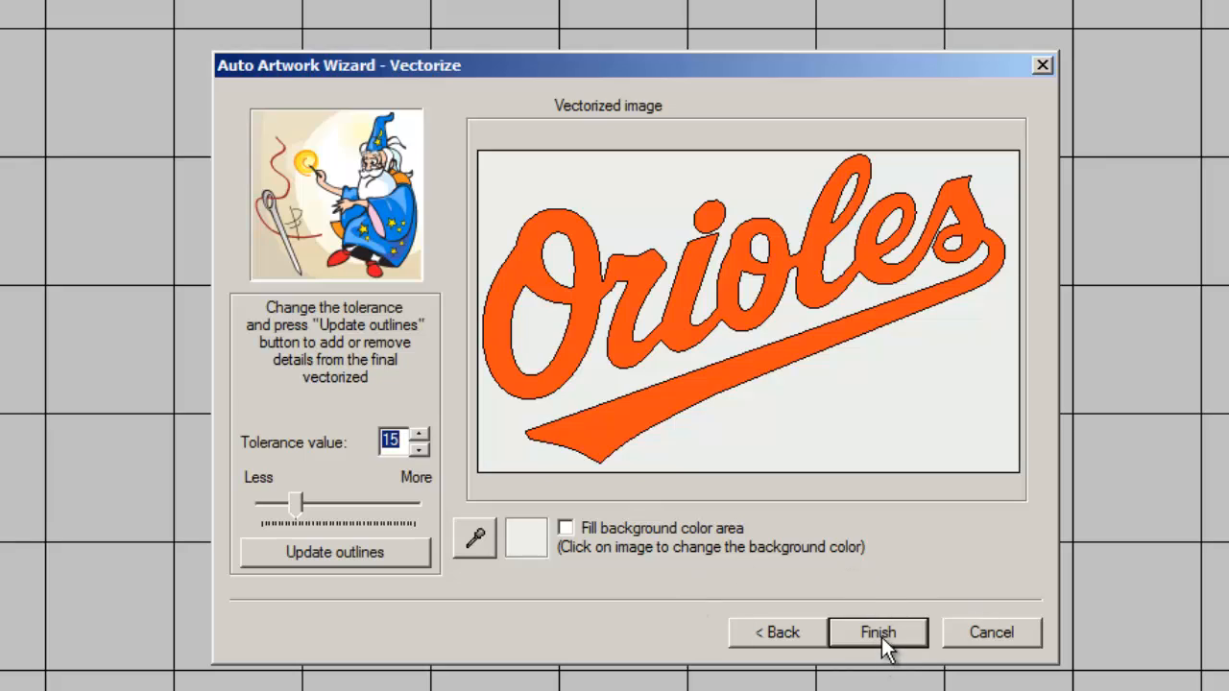
Finish the Auto Artwork Wizard and open the artwork export for SVG files, cancelling it without saving.
left_click(879, 632)
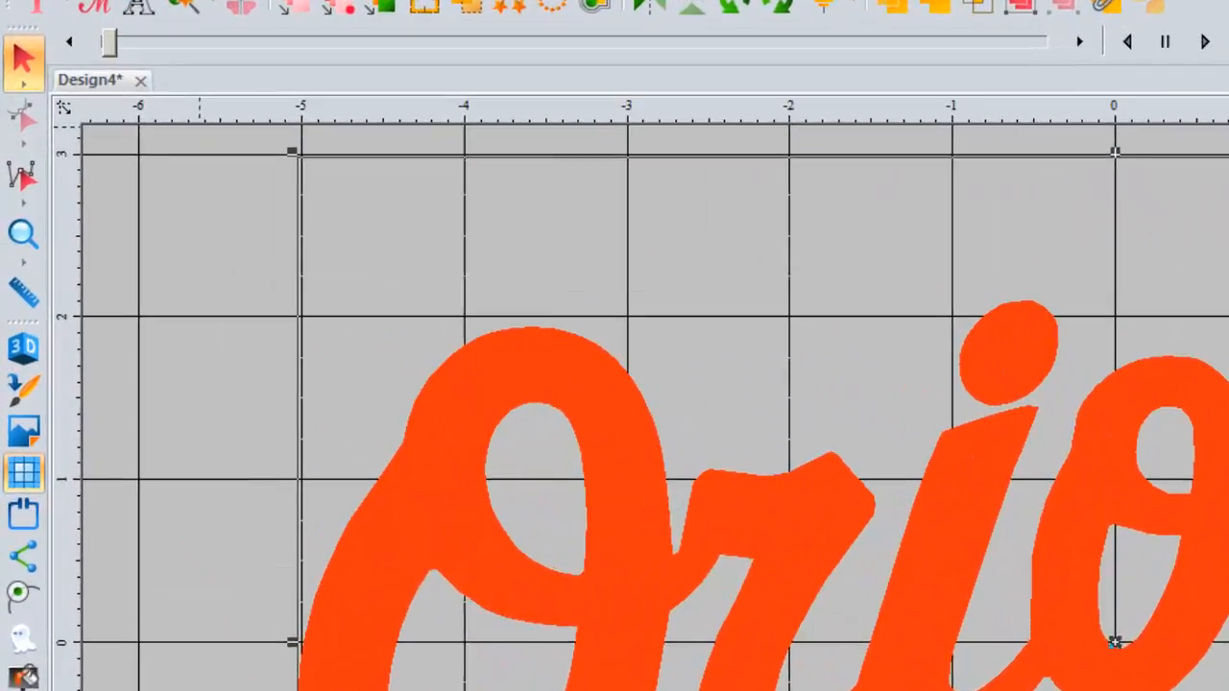
left_click(17, 32)
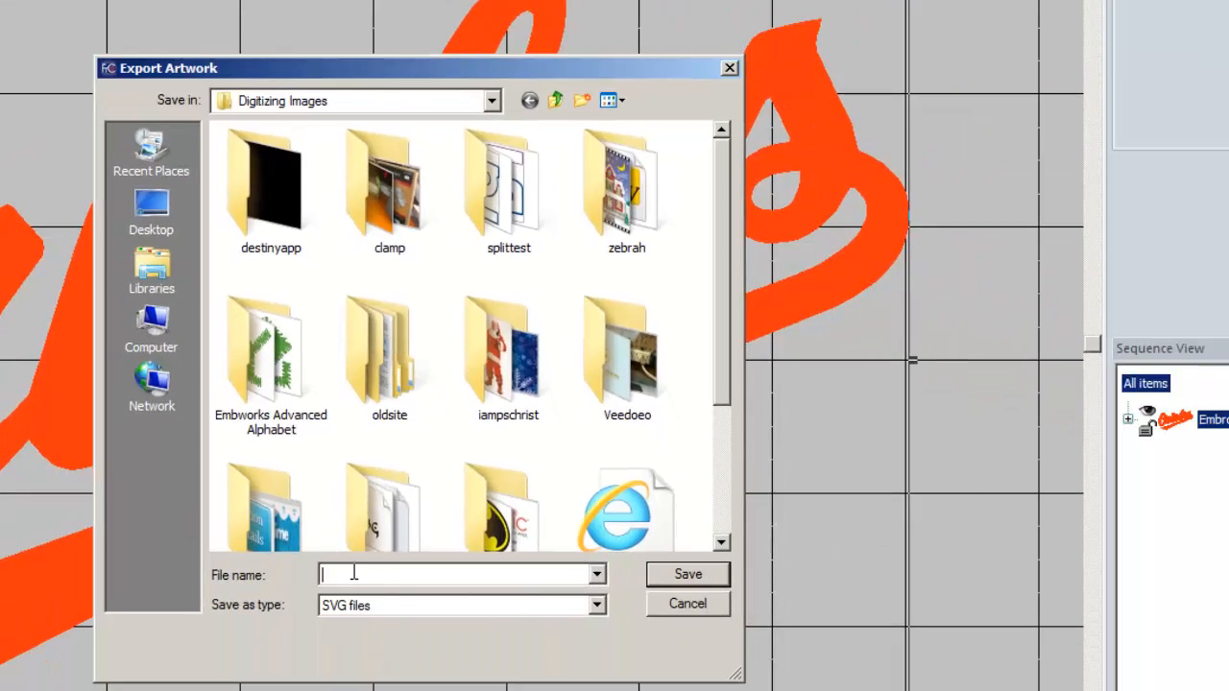
left_click(718, 601)
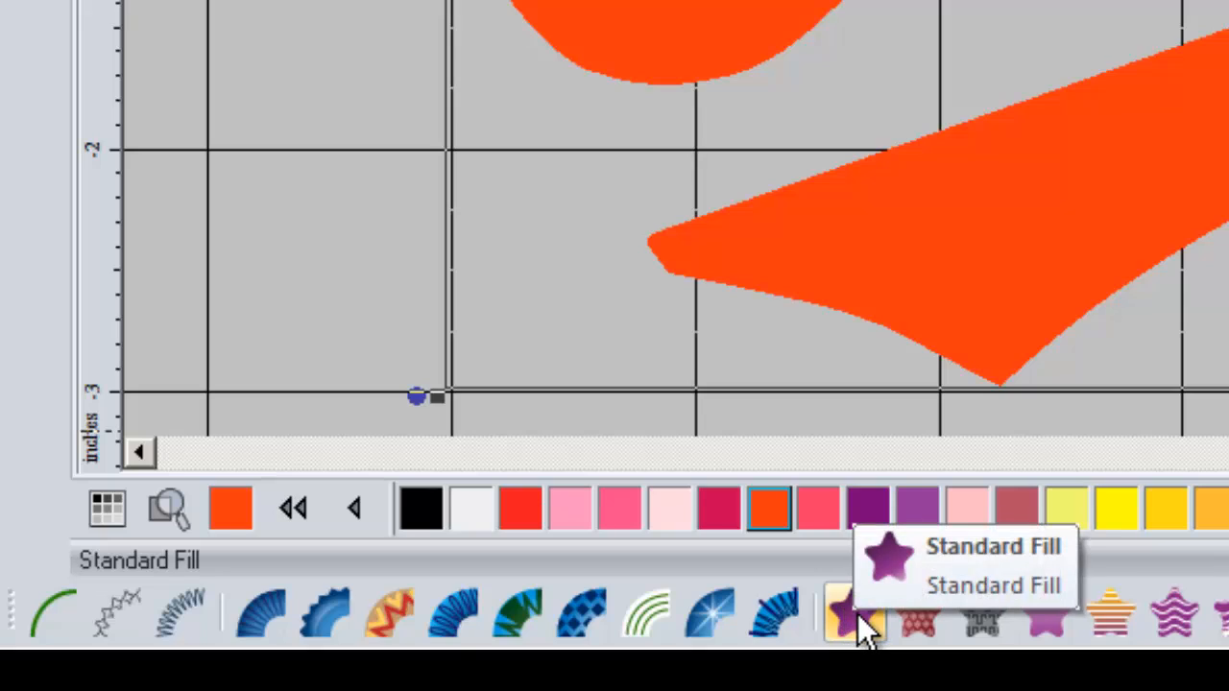
Try a Standard Fill on the whole Orioles artwork, and undo it.
left_click(857, 613)
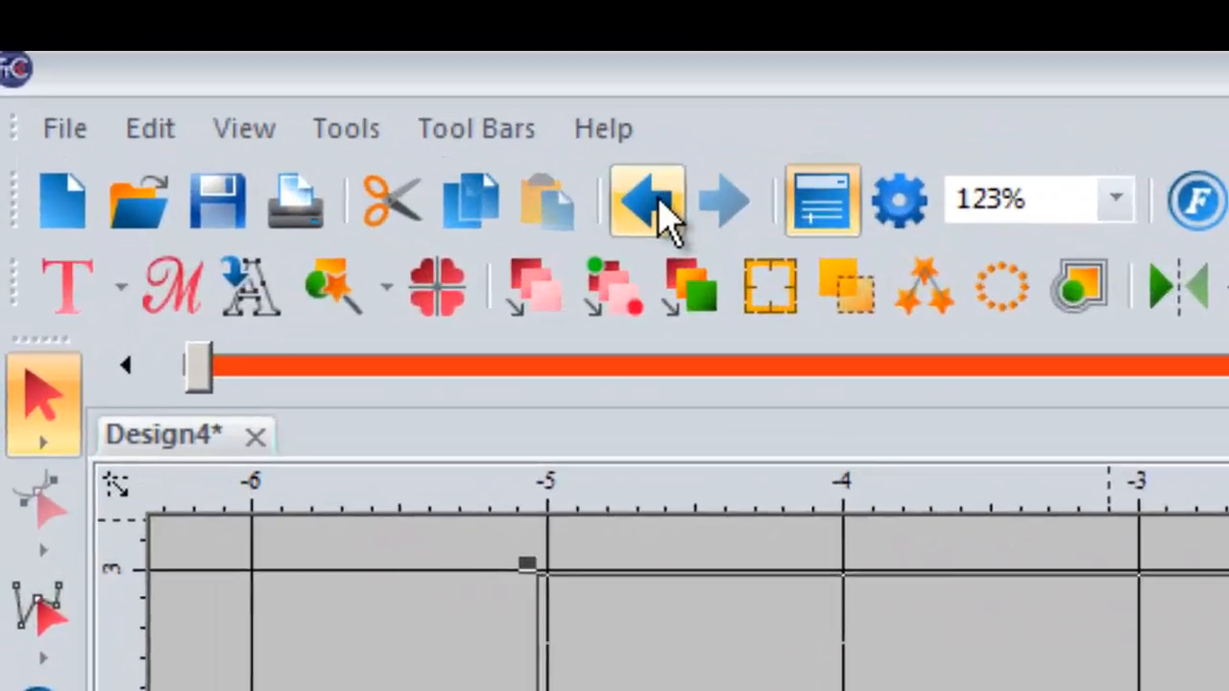
left_click(167, 52)
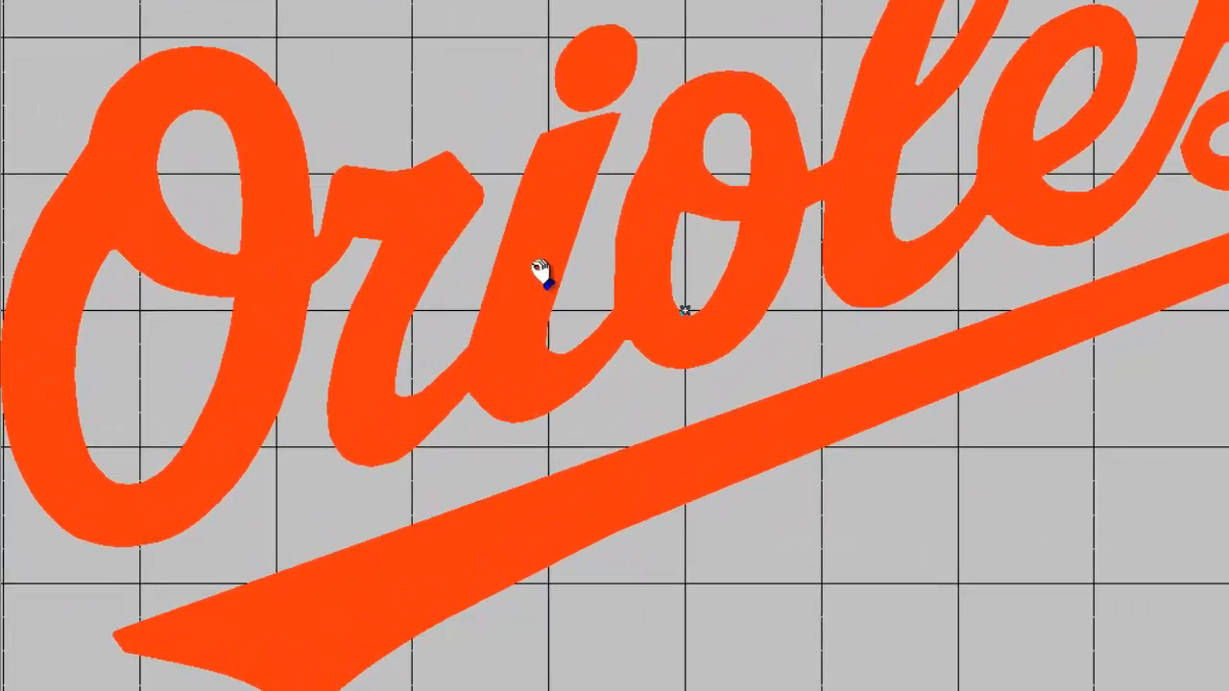
Copy the wordmark and i-dot artwork and paste a duplicate of both in place.
right_click(498, 397)
left_click(619, 239)
right_click(550, 199)
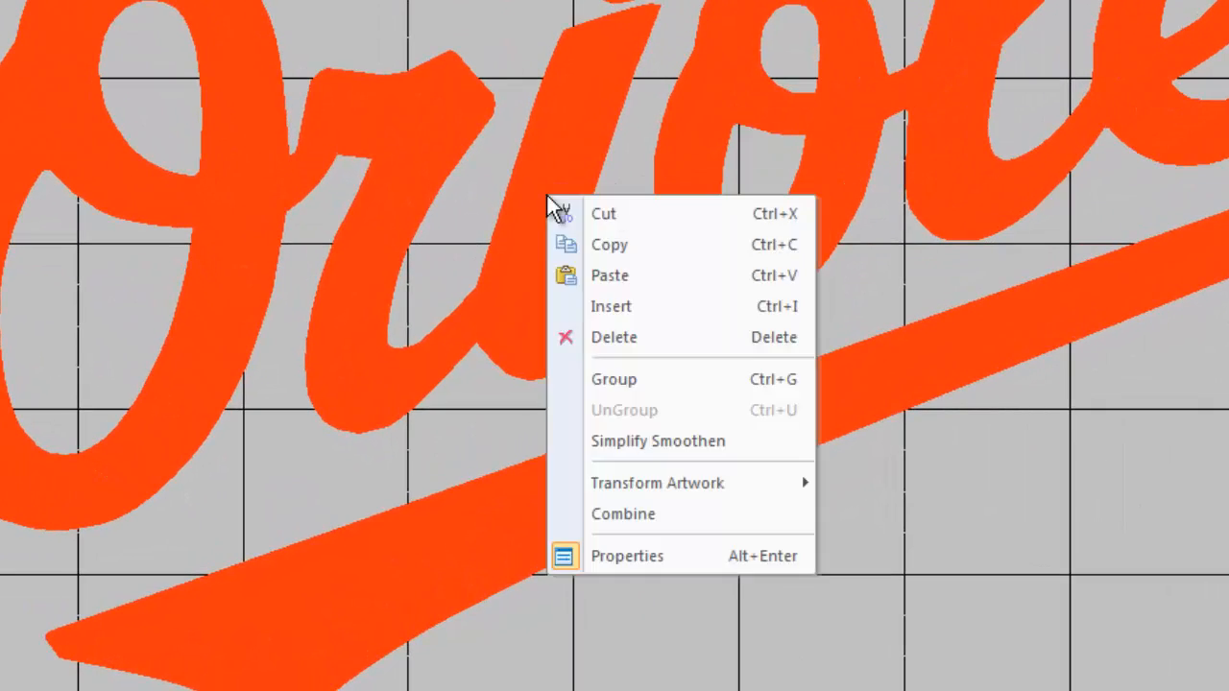
left_click(614, 279)
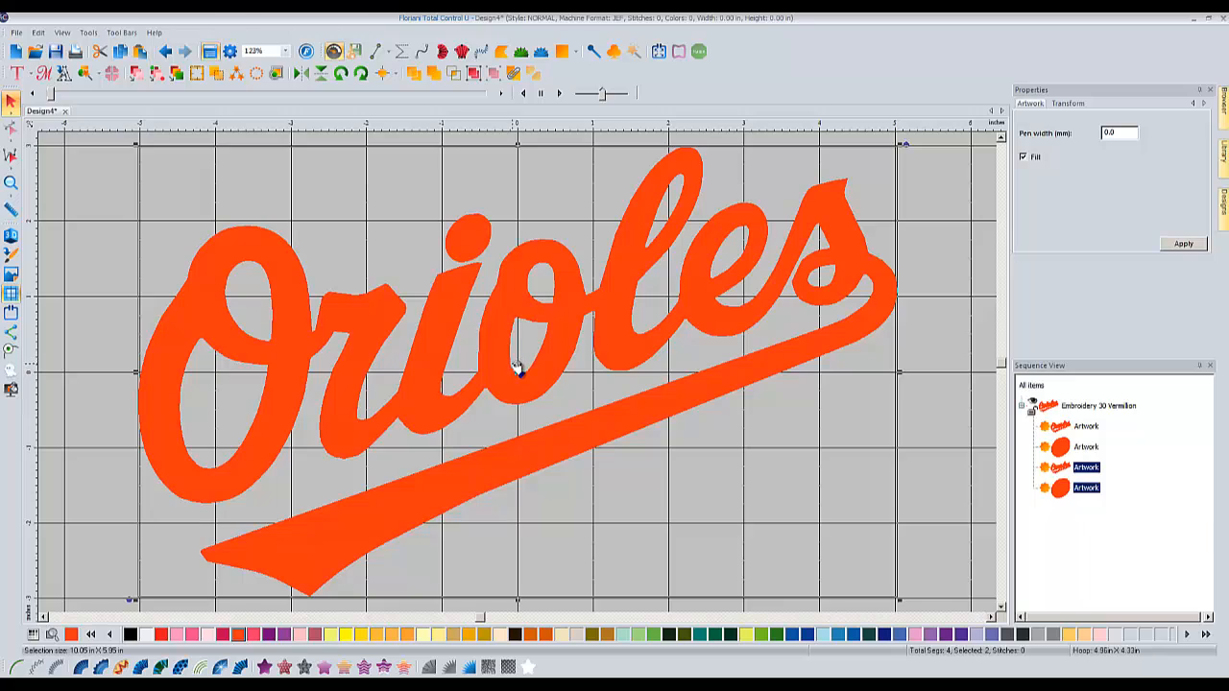
Break apart the duplicated wordmark artwork into its separate outline pieces.
right_click(1083, 468)
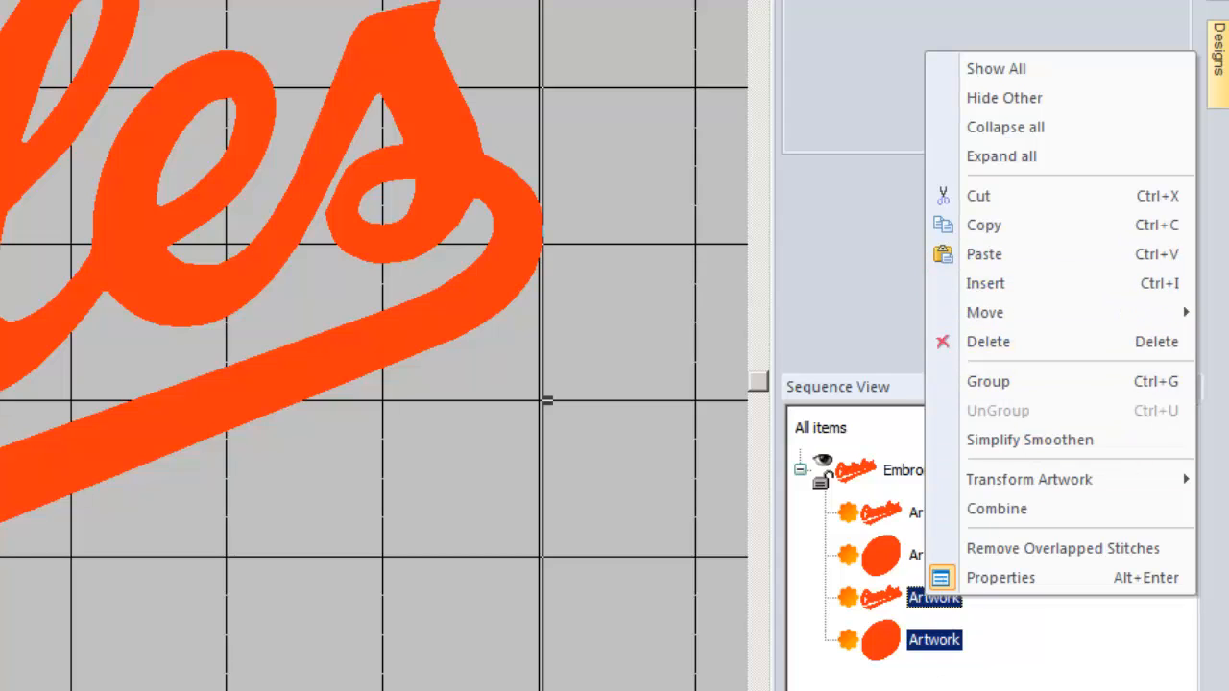
left_click(912, 597)
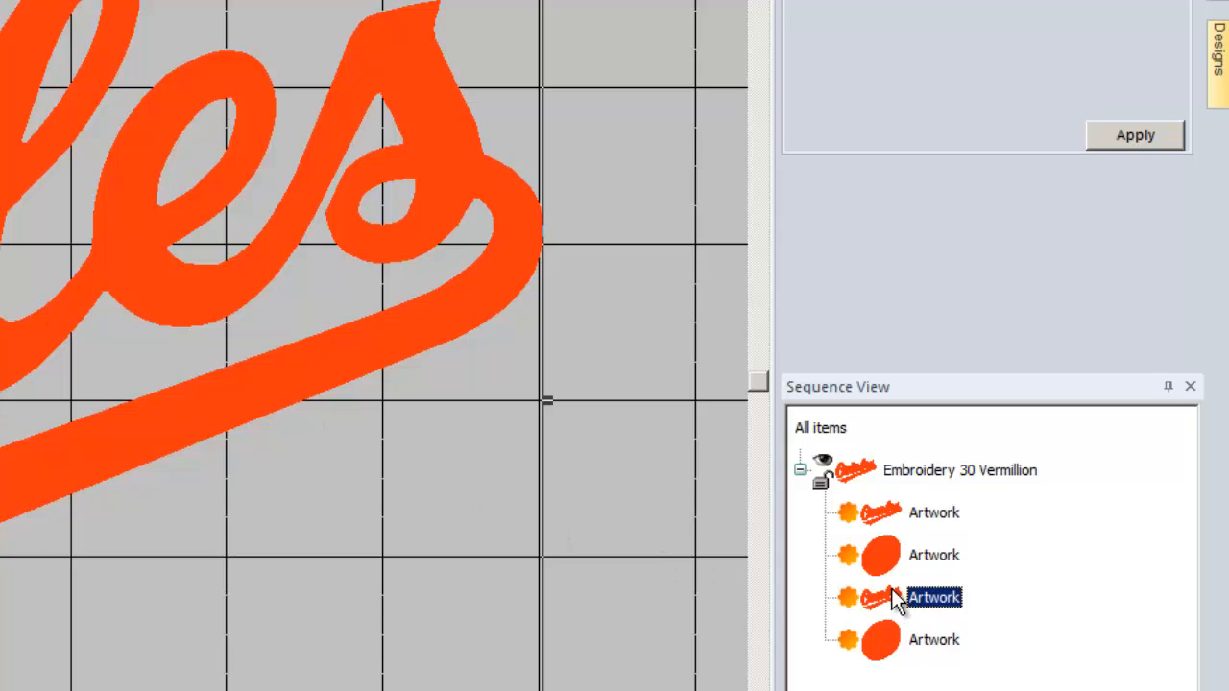
right_click(917, 595)
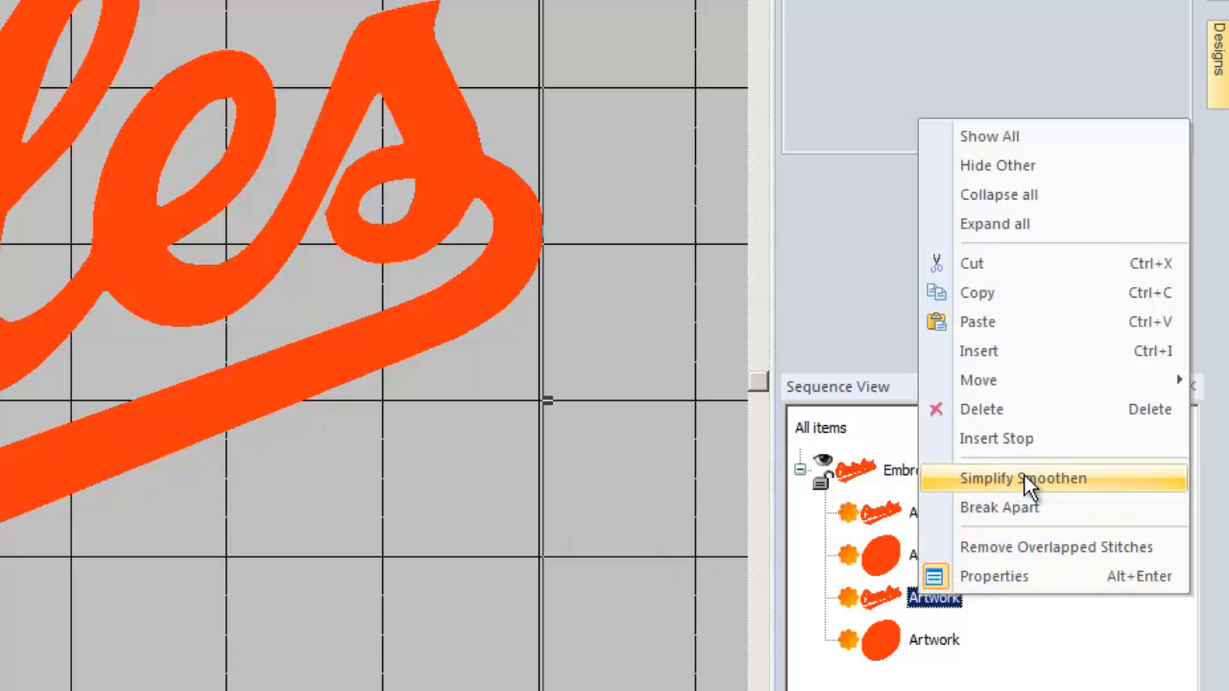
left_click(1024, 507)
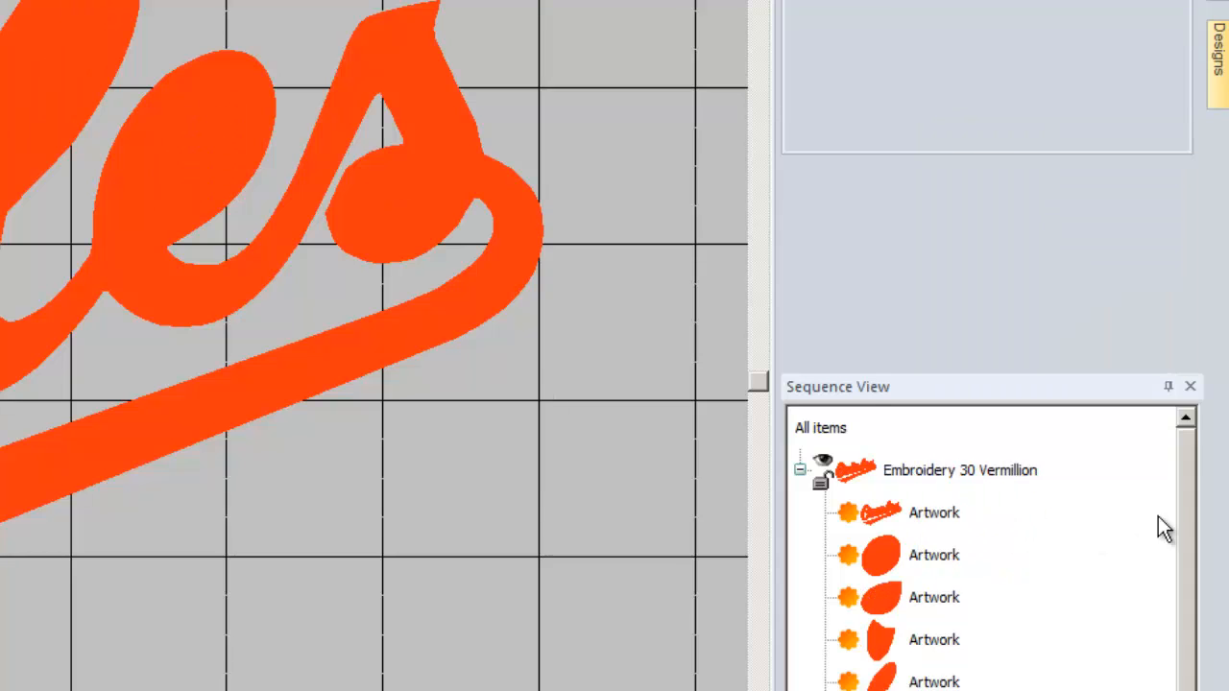
Select all the broken-apart pieces plus the duplicated i-dot, convert them to Steil outlines, and color them black.
mouse_move(1184, 379)
left_mouse_down()
mouse_move(1182, 413)
mouse_move(1184, 389)
left_mouse_up()
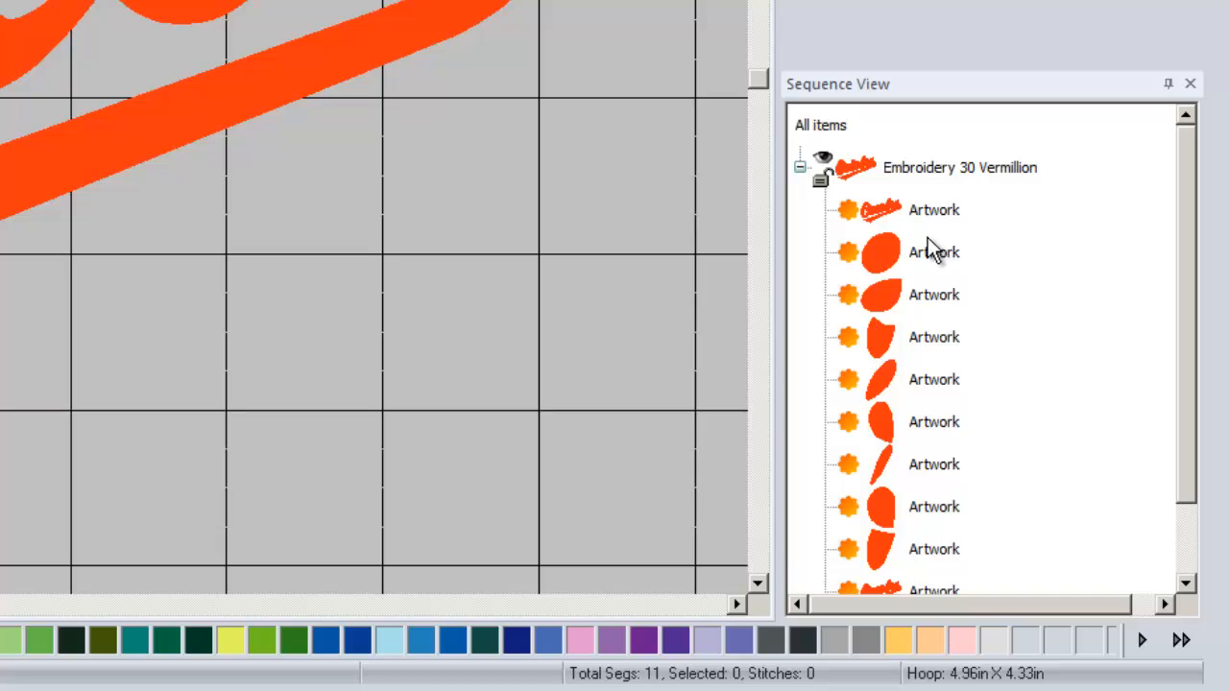
left_click(939, 296)
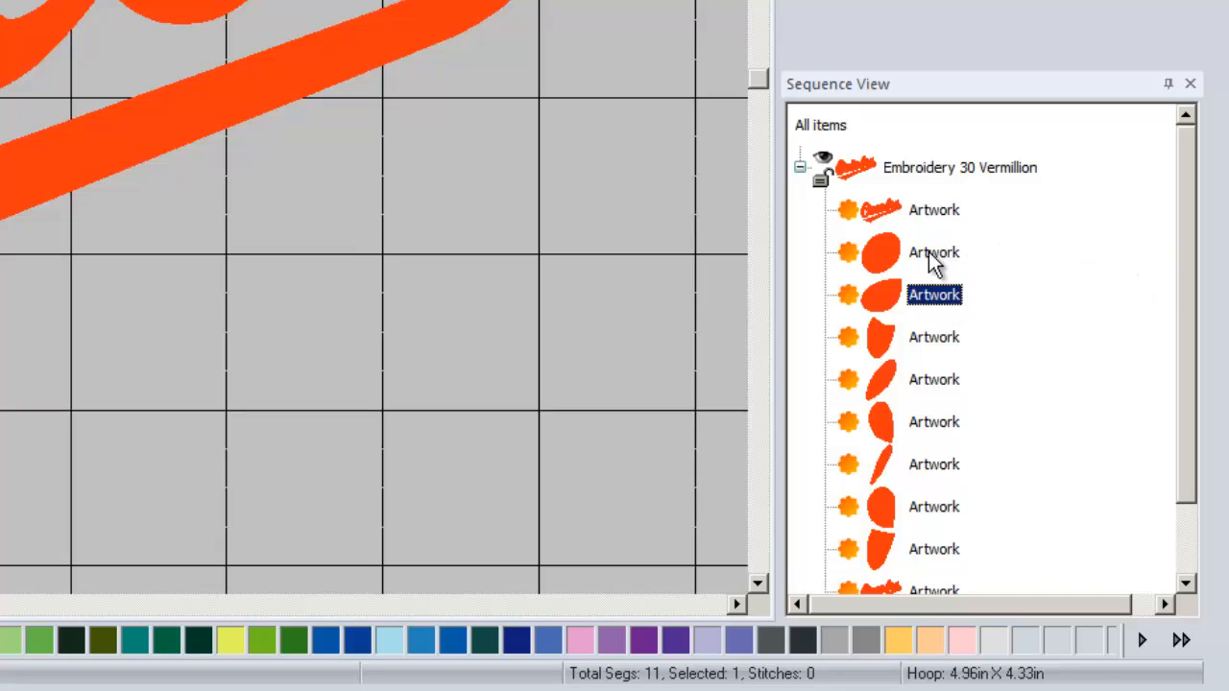
left_click_drag(1190, 298, 999, 549)
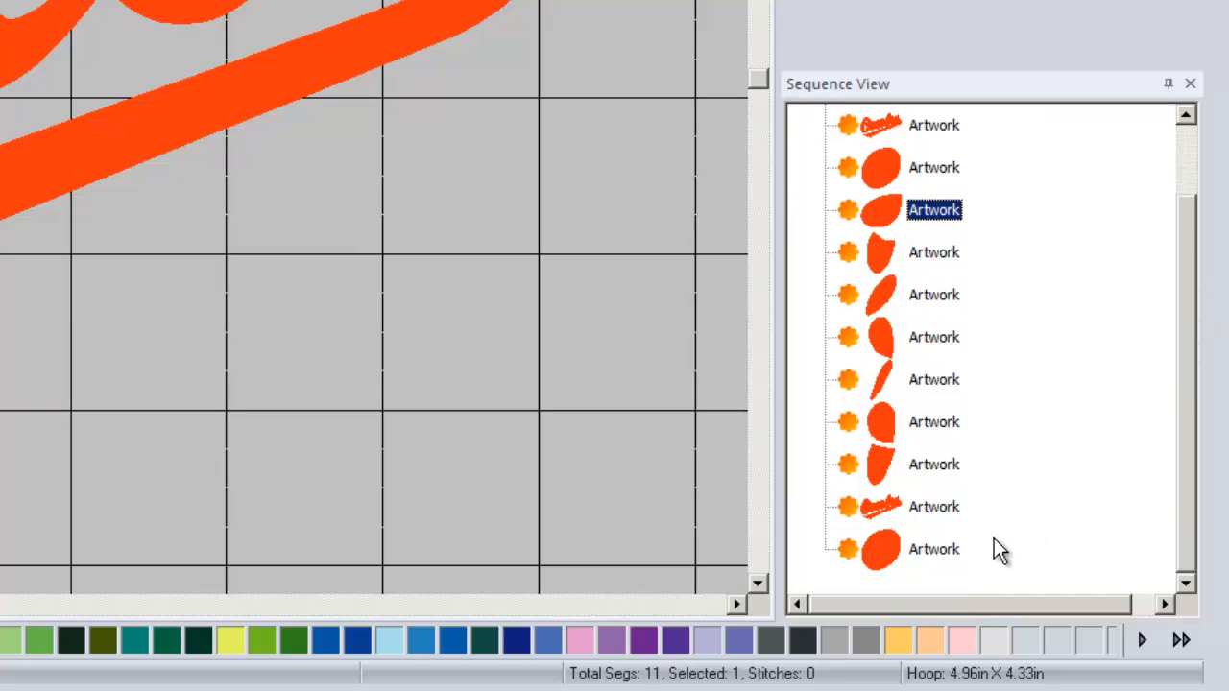
left_click(931, 549, "shift")
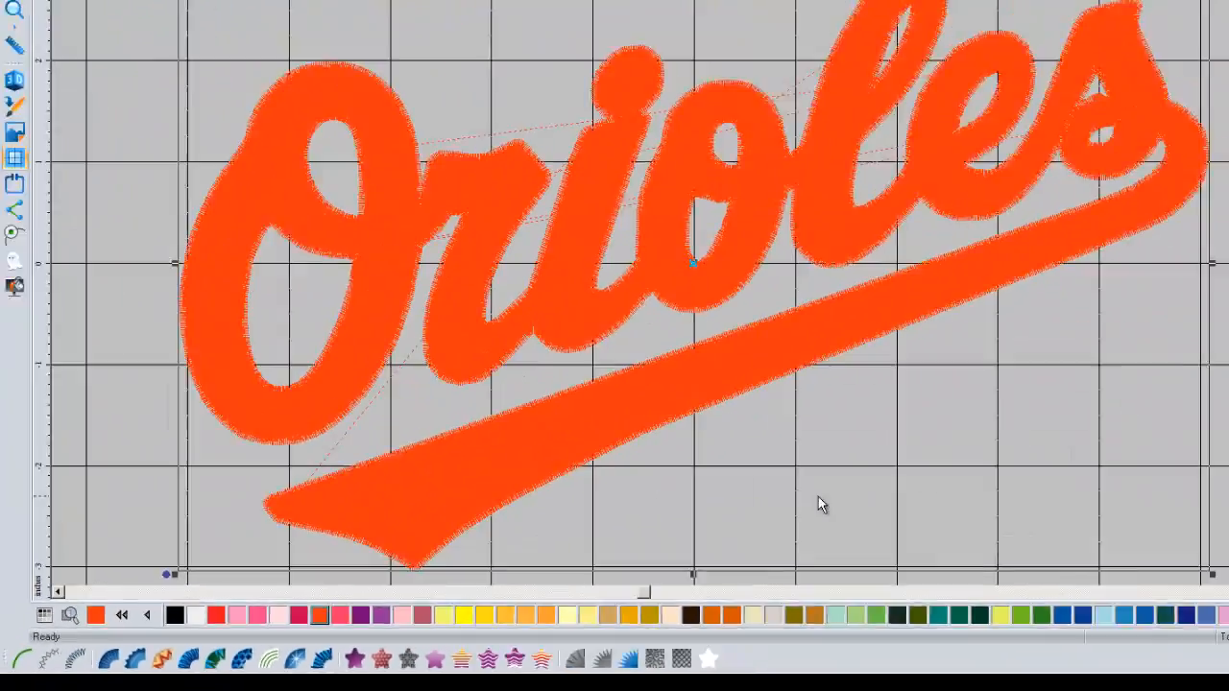
left_click(175, 615)
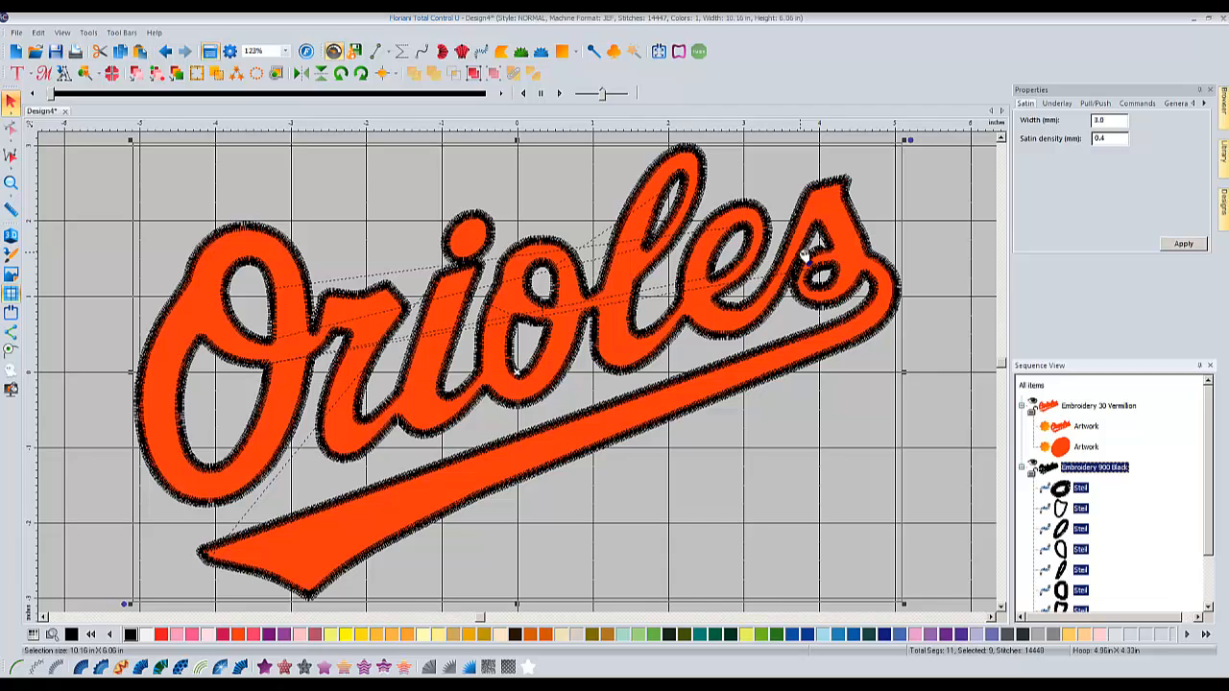
Turn on the 3D stitch view and apply a Standard Fill to the original wordmark artwork and the i-dot artwork.
left_click(10, 237)
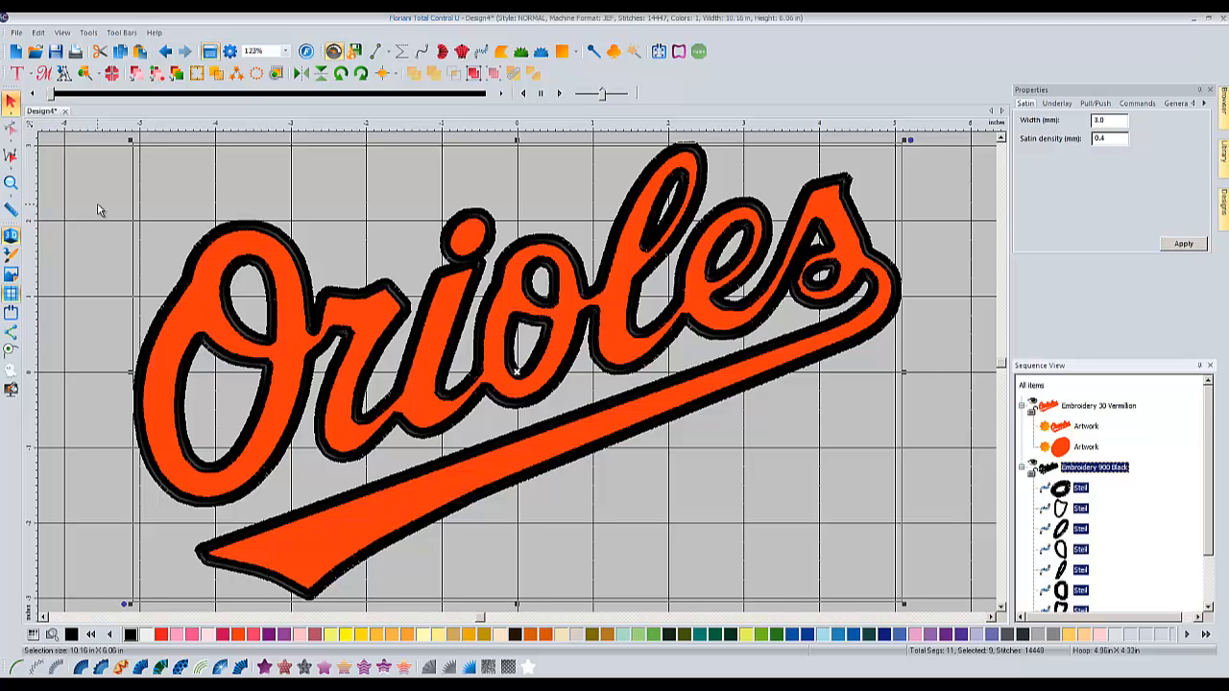
left_click(1083, 427)
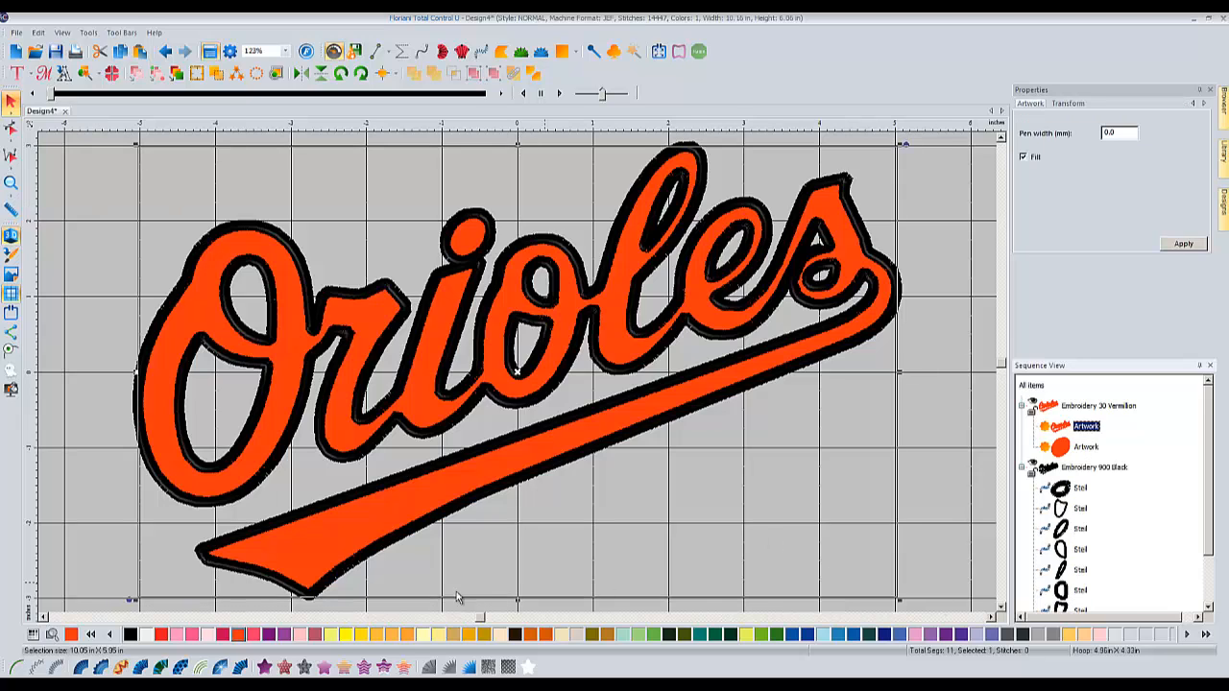
left_click(265, 667)
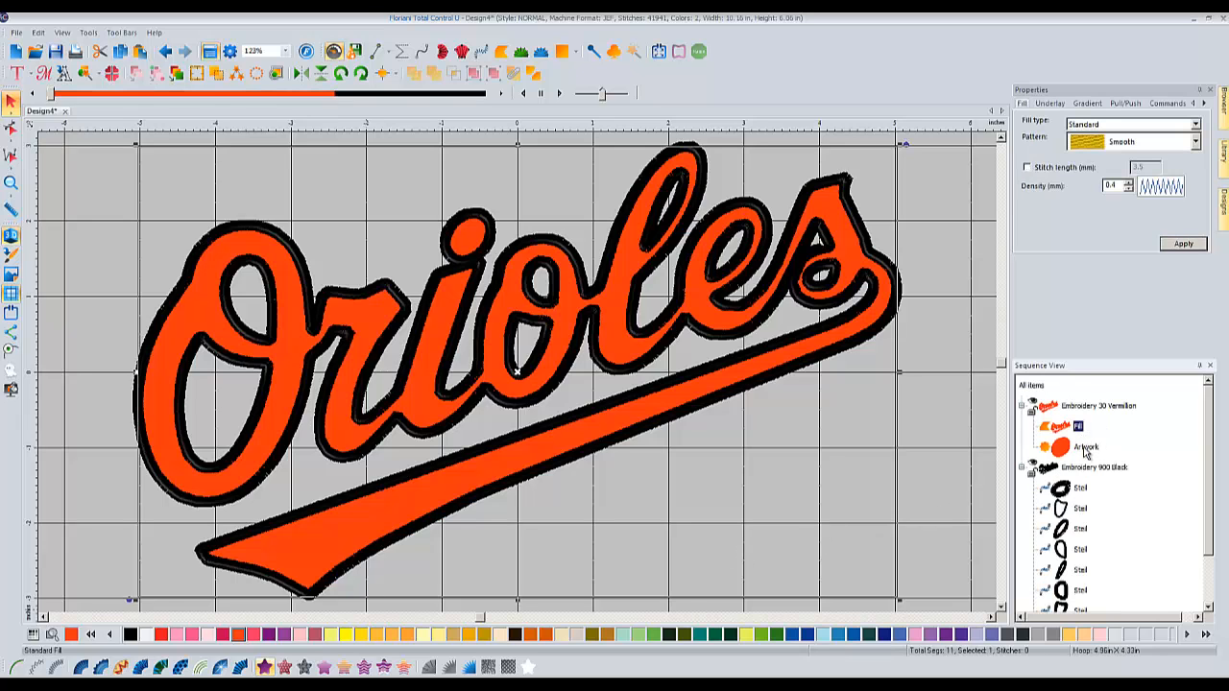
left_click(1083, 449)
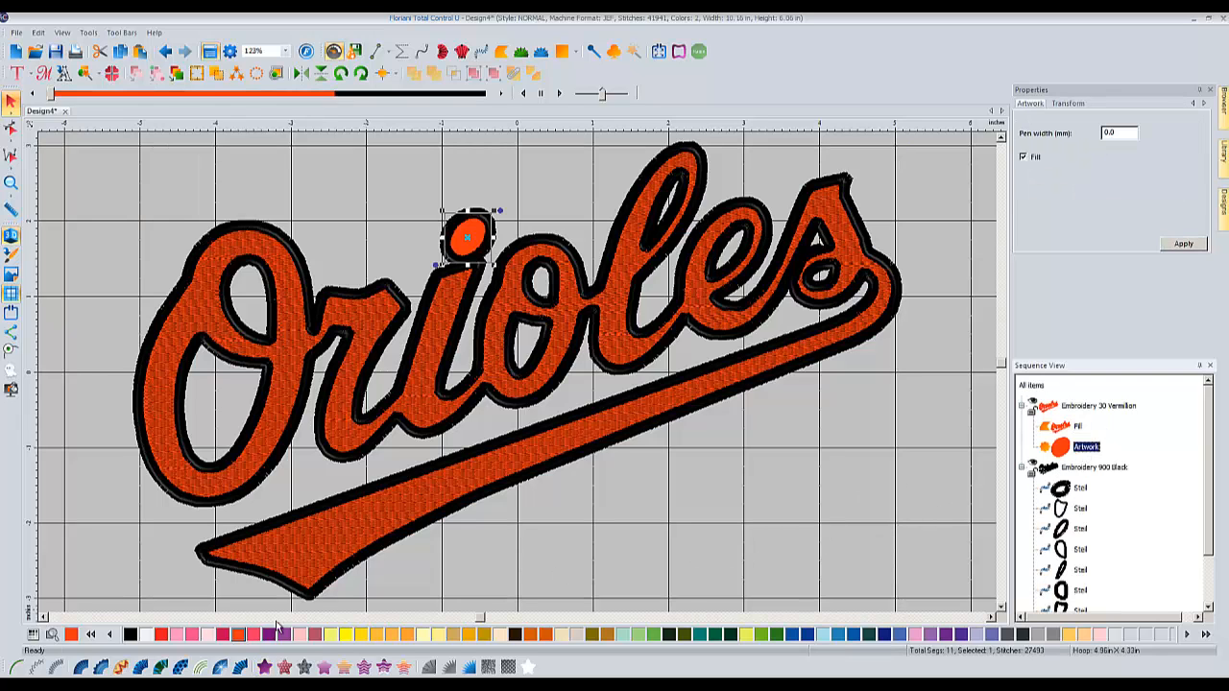
left_click(265, 667)
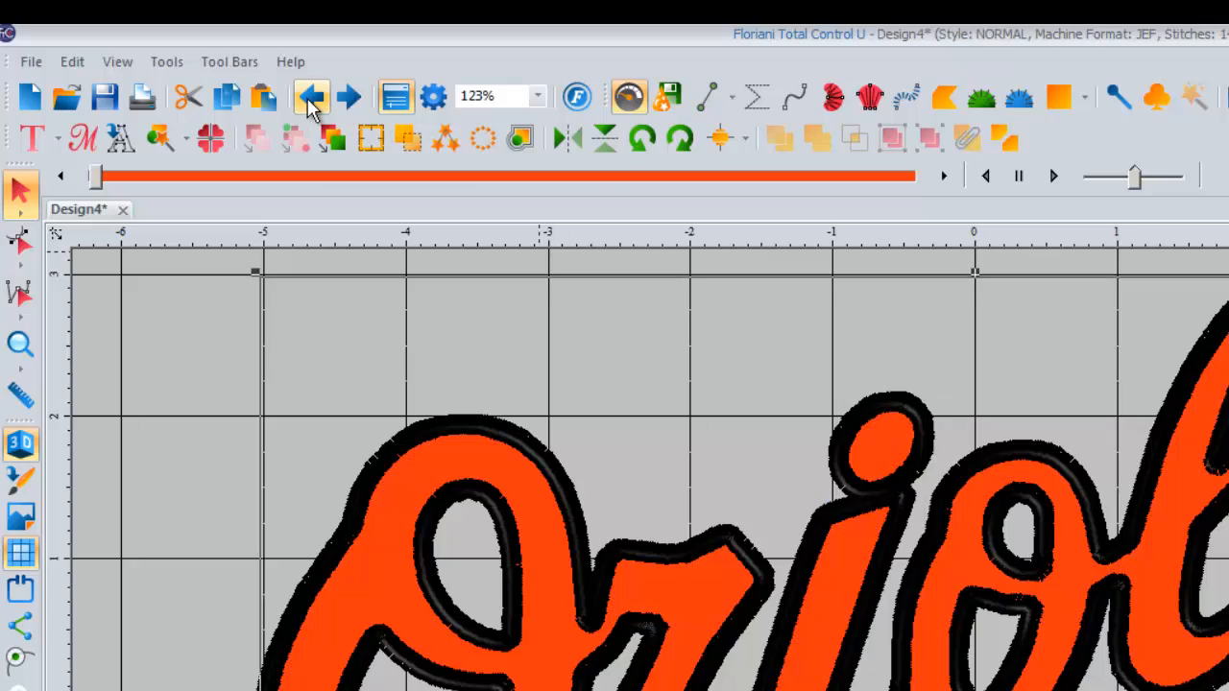
Undo the fills, black outlines and duplicated pieces back to the original wordmark and i-dot artwork.
left_click(308, 100)
left_click(308, 100)
left_click(308, 100)
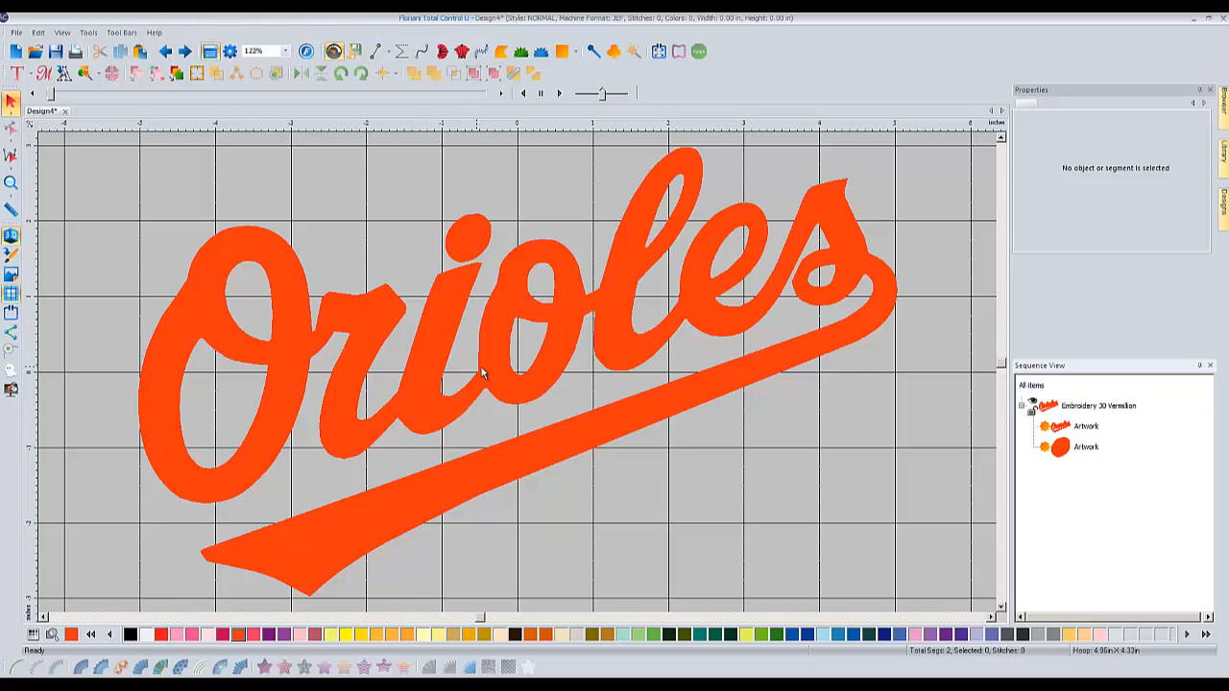
Select all items and convert the wordmark and i-dot artwork to appliqué.
left_click(1030, 386)
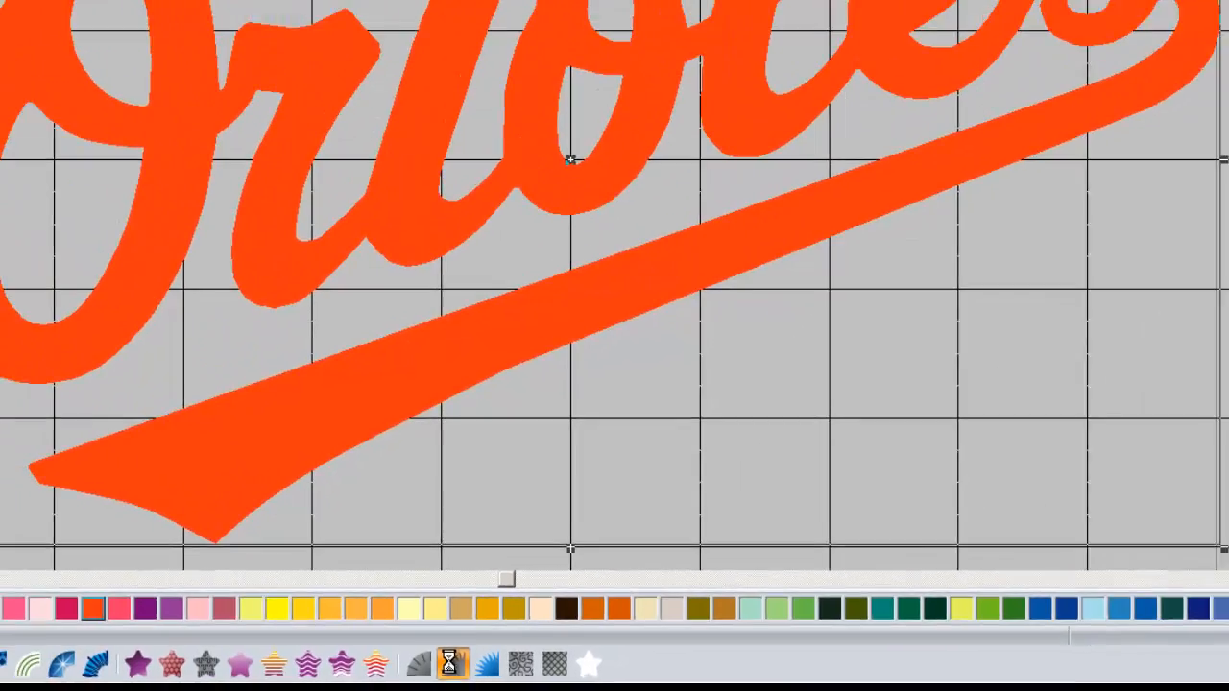
left_click(461, 665)
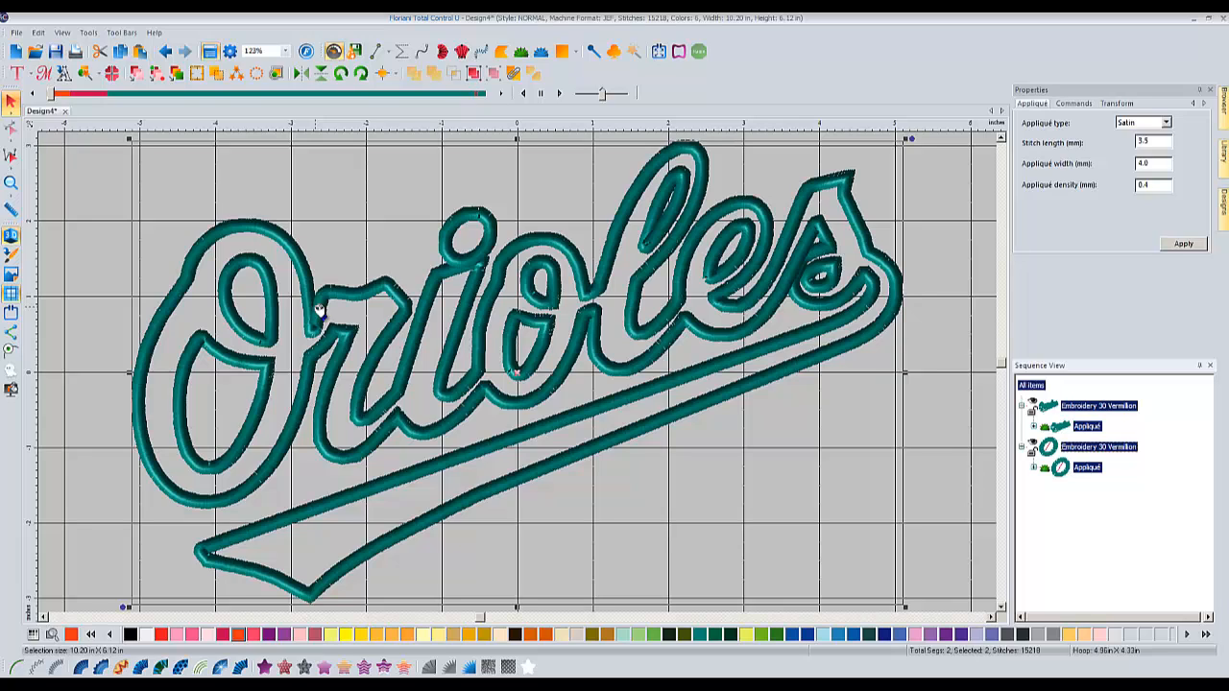
Examine the appliqué stitching order by simulating the sew-out from the placement lines through to the final satin, and return to selection mode.
left_click(52, 95)
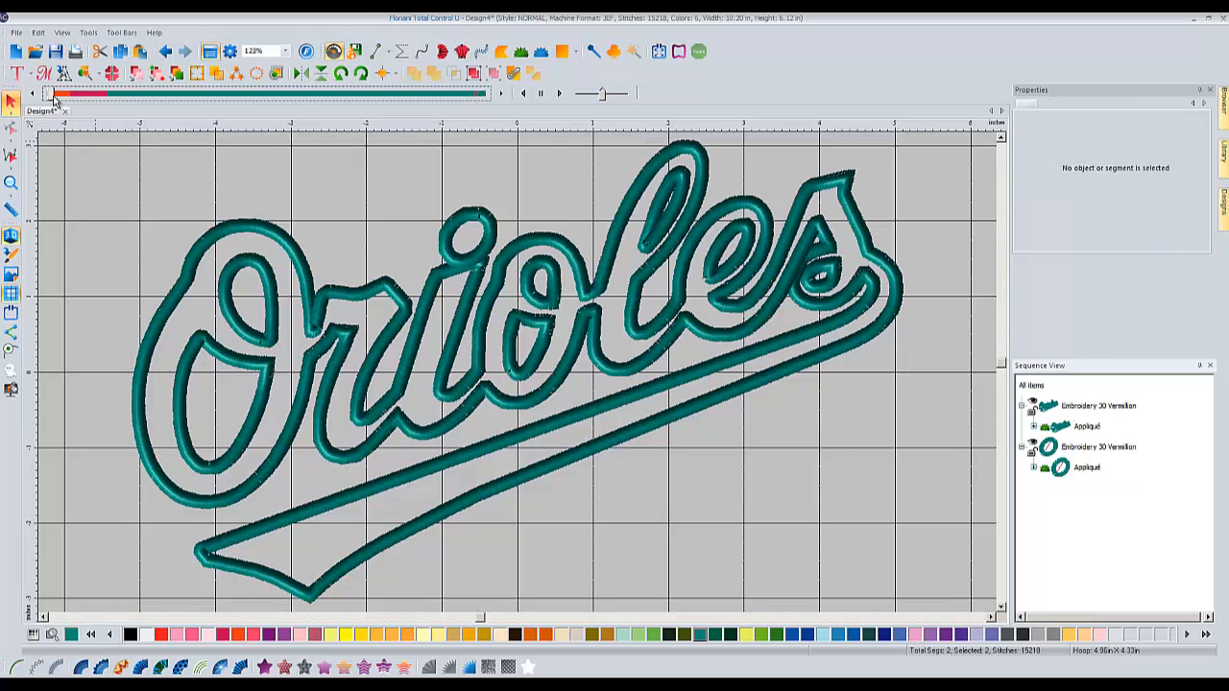
left_click_drag(53, 95, 79, 100)
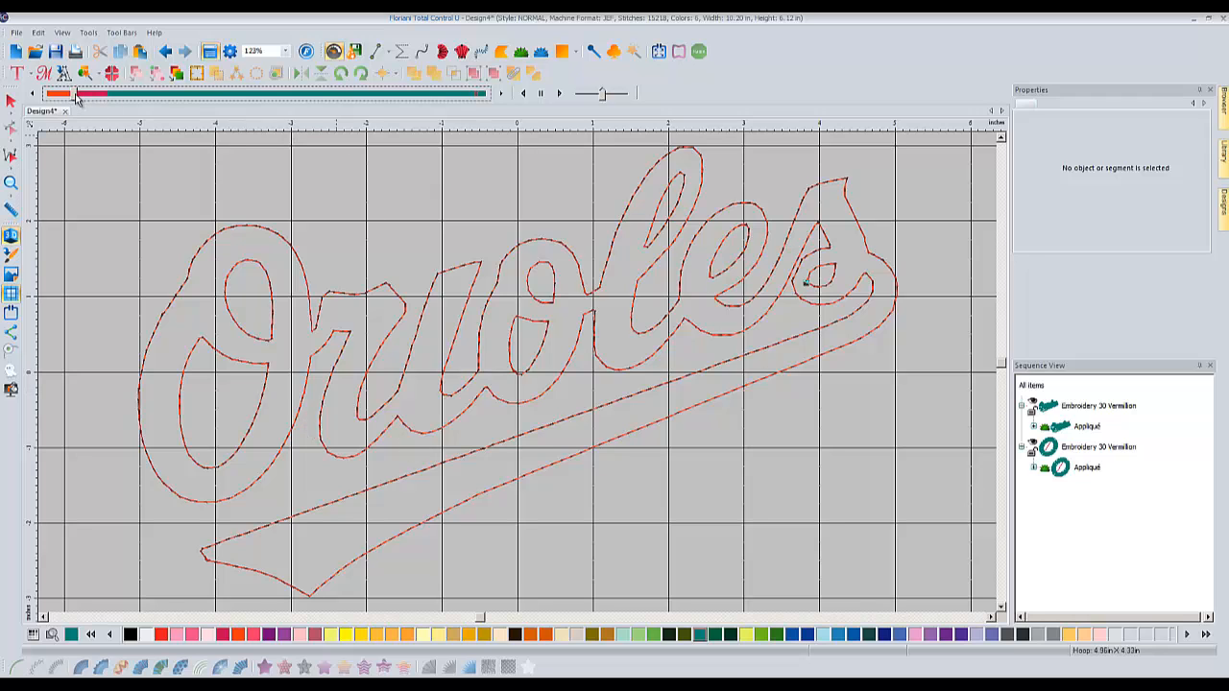
left_click_drag(76, 97, 97, 97)
left_click_drag(102, 99, 112, 99)
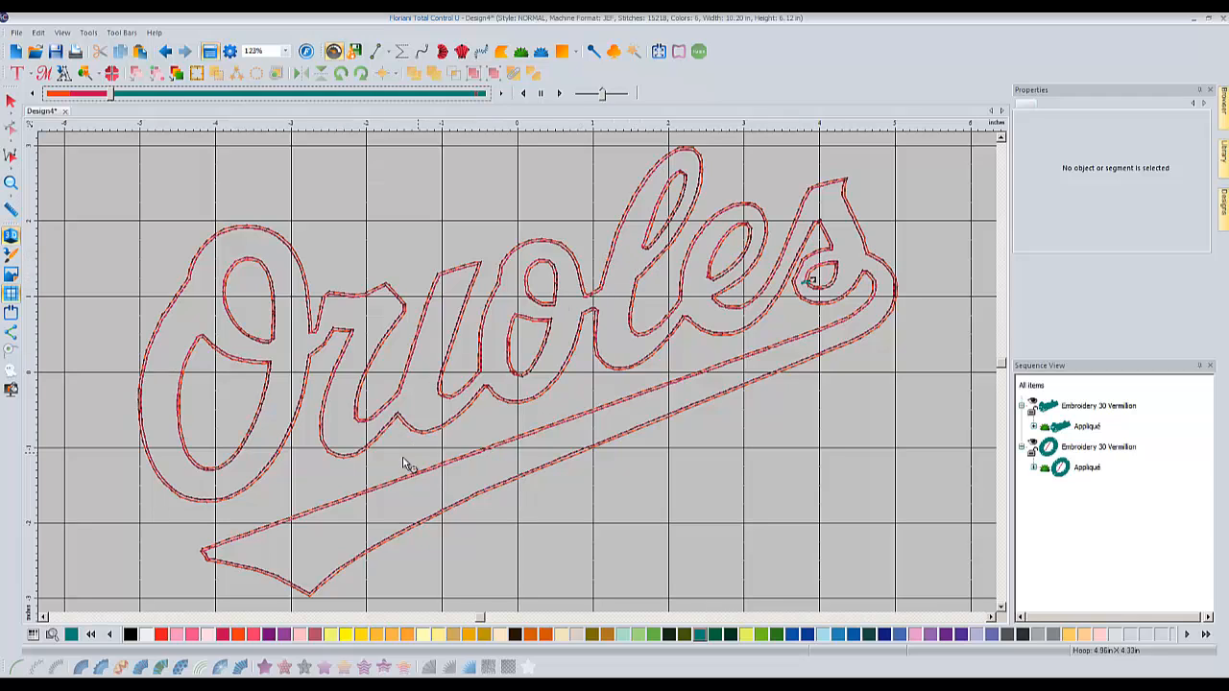
left_click_drag(112, 100, 512, 139)
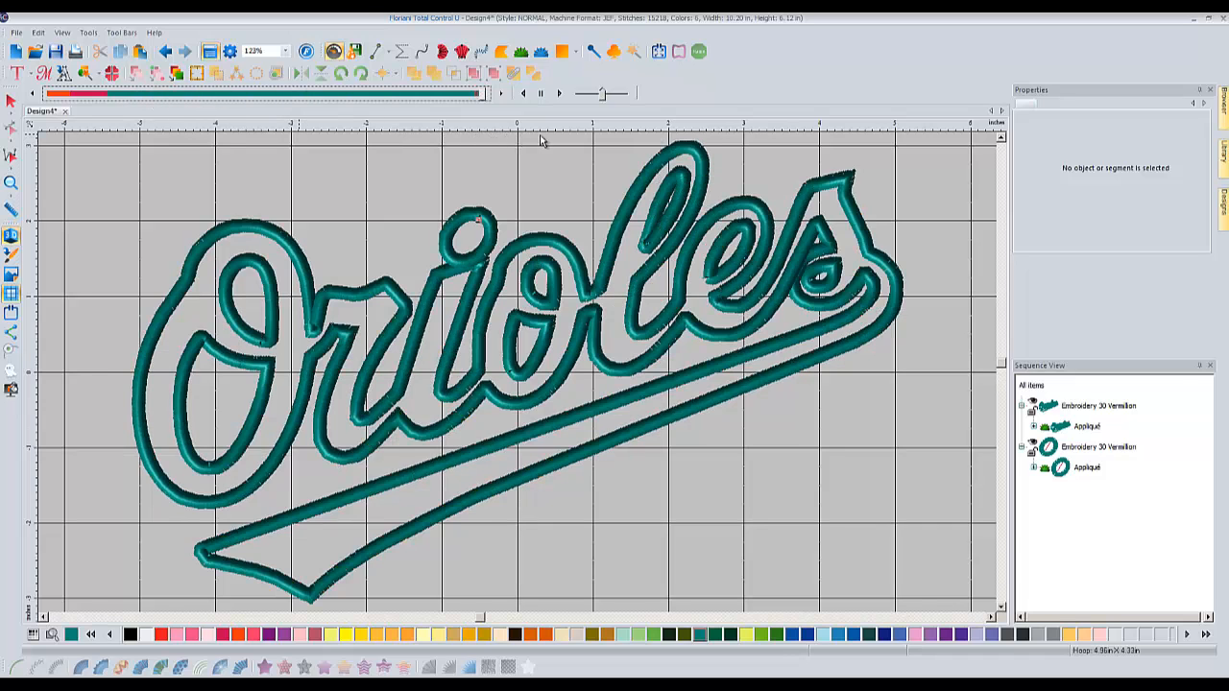
left_click(11, 101)
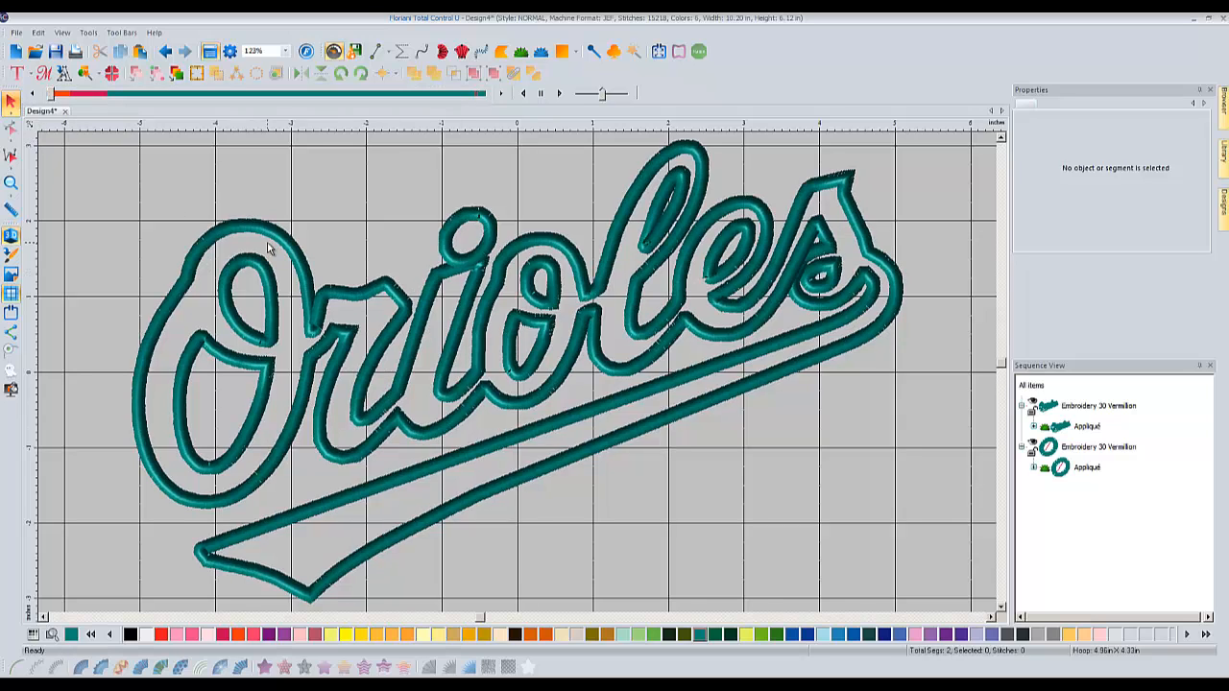
Select all items, scale the appliqué design down to about 5.93 by 3.59 in, and move it to the center of the grid.
left_click(1081, 405)
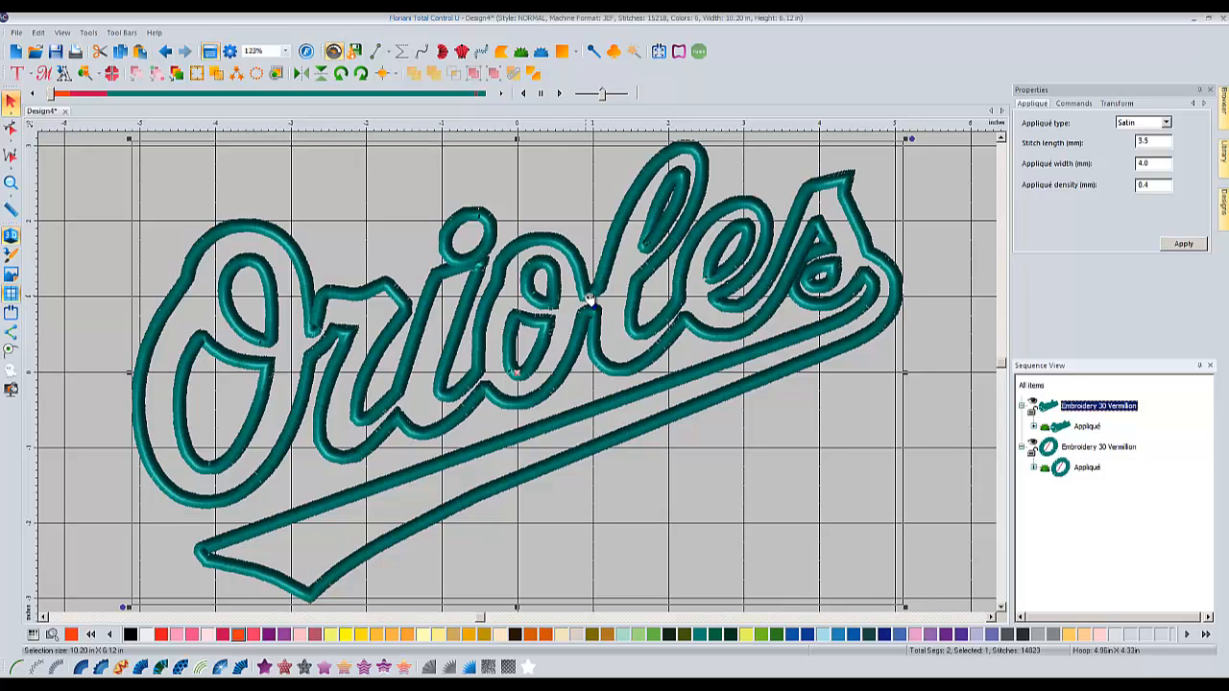
left_click(1035, 386)
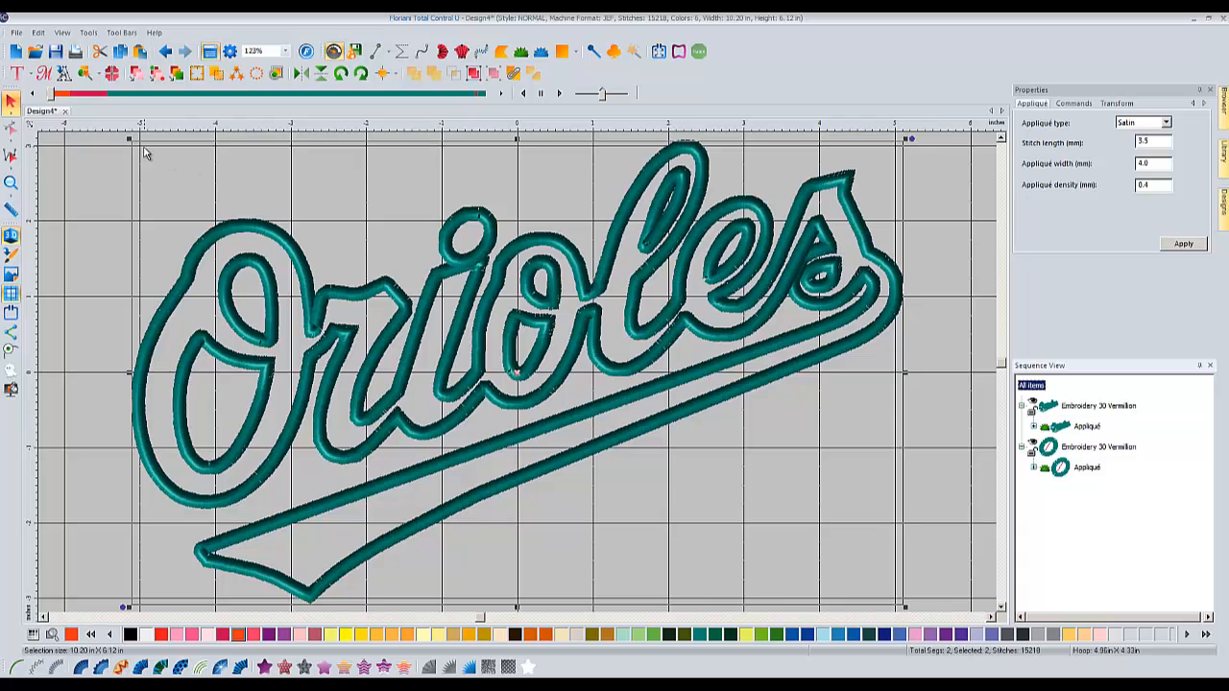
left_click_drag(130, 139, 614, 407)
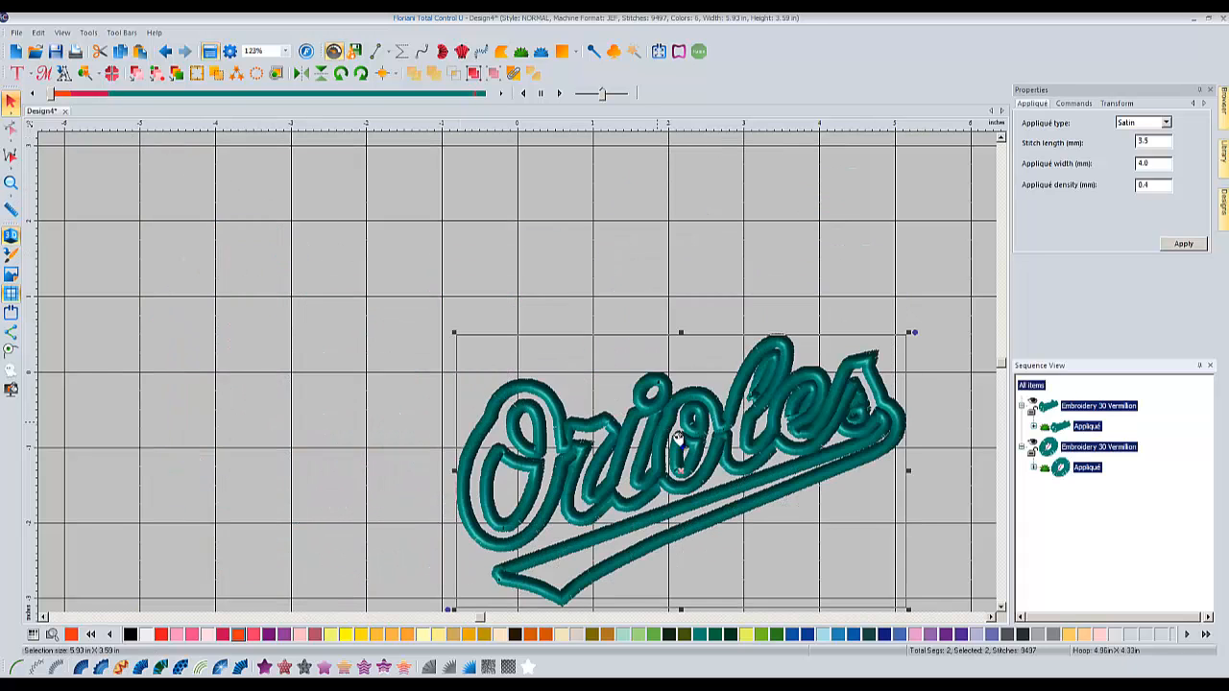
left_click_drag(687, 443, 526, 345)
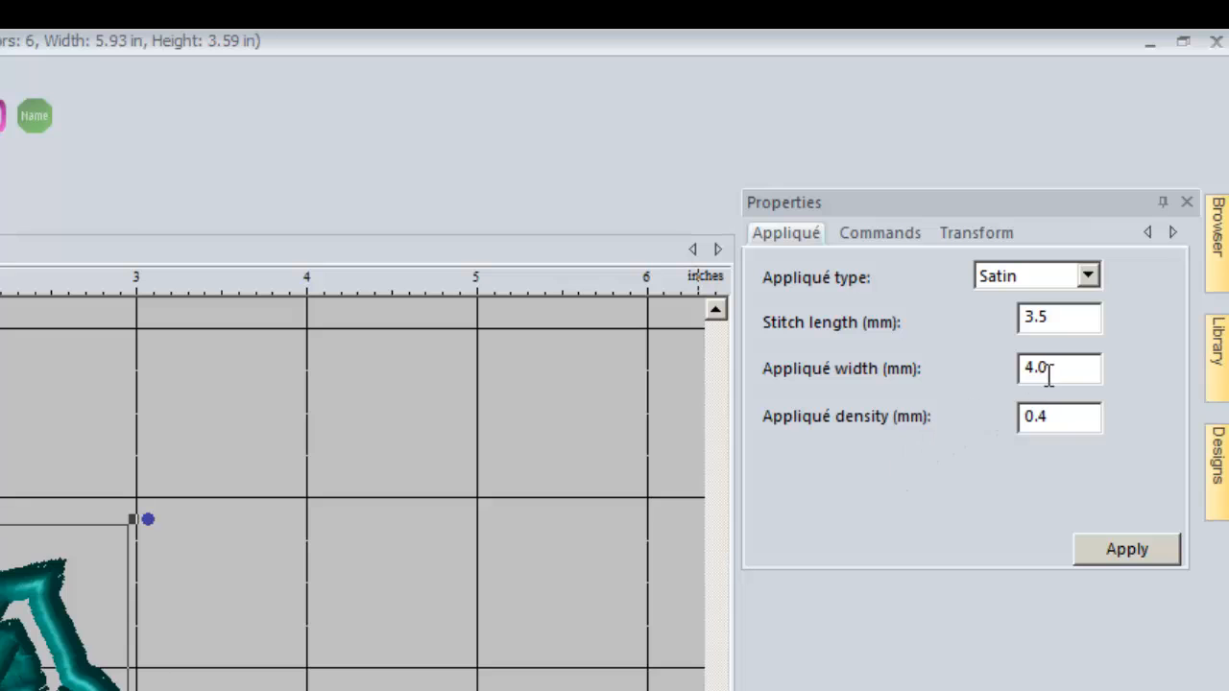
Set the appliqué width to 3 mm for the whole design and apply it.
left_click_drag(1049, 374, 962, 365)
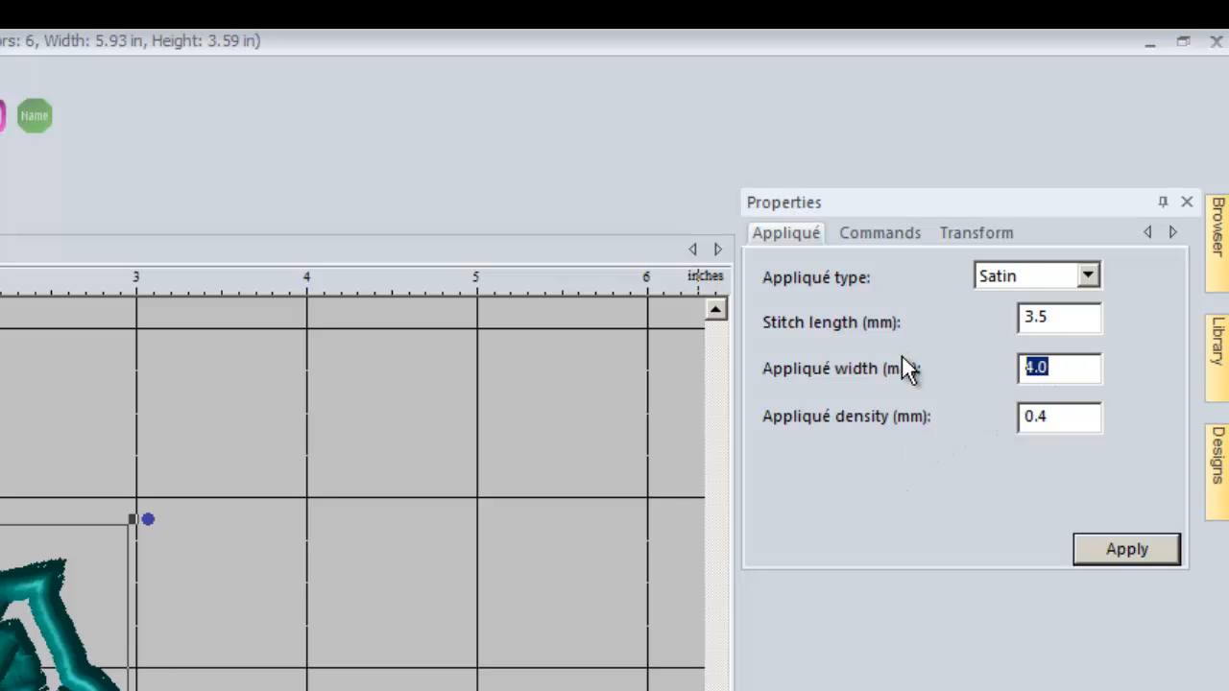
type("3")
left_click(1127, 550)
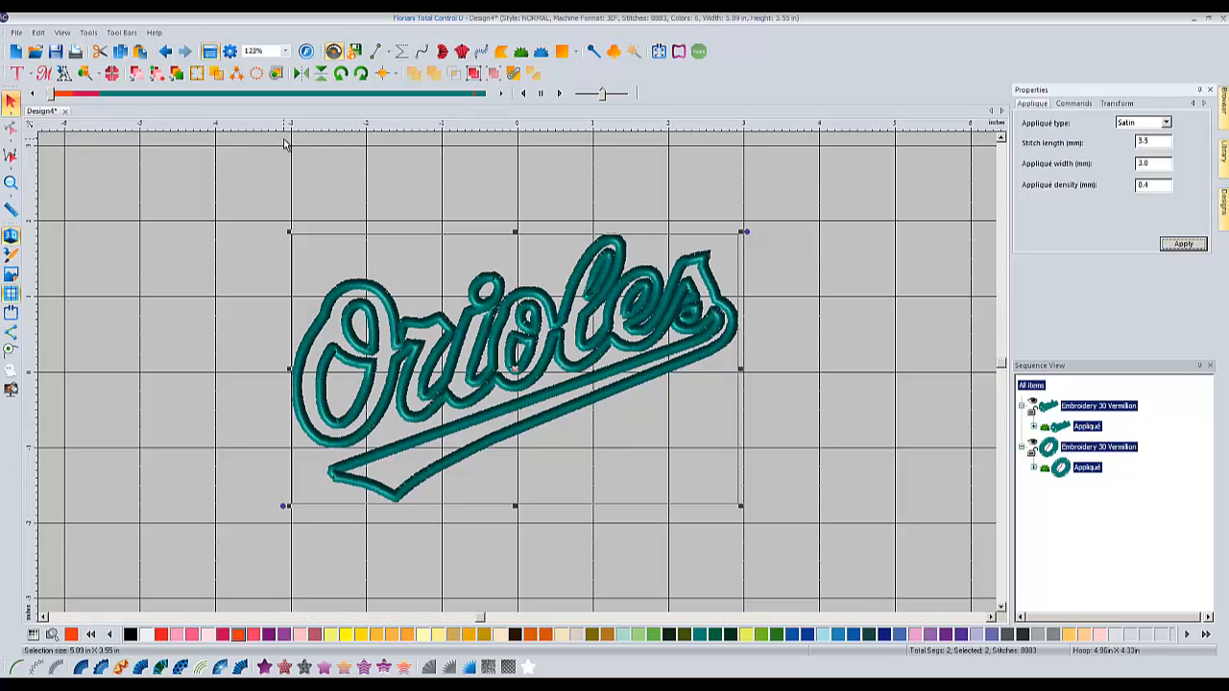
Undo the appliqué edits and conversion until the wordmark and i-dot are plain filled artwork again.
left_click(168, 55)
left_click(168, 55)
left_click(168, 55)
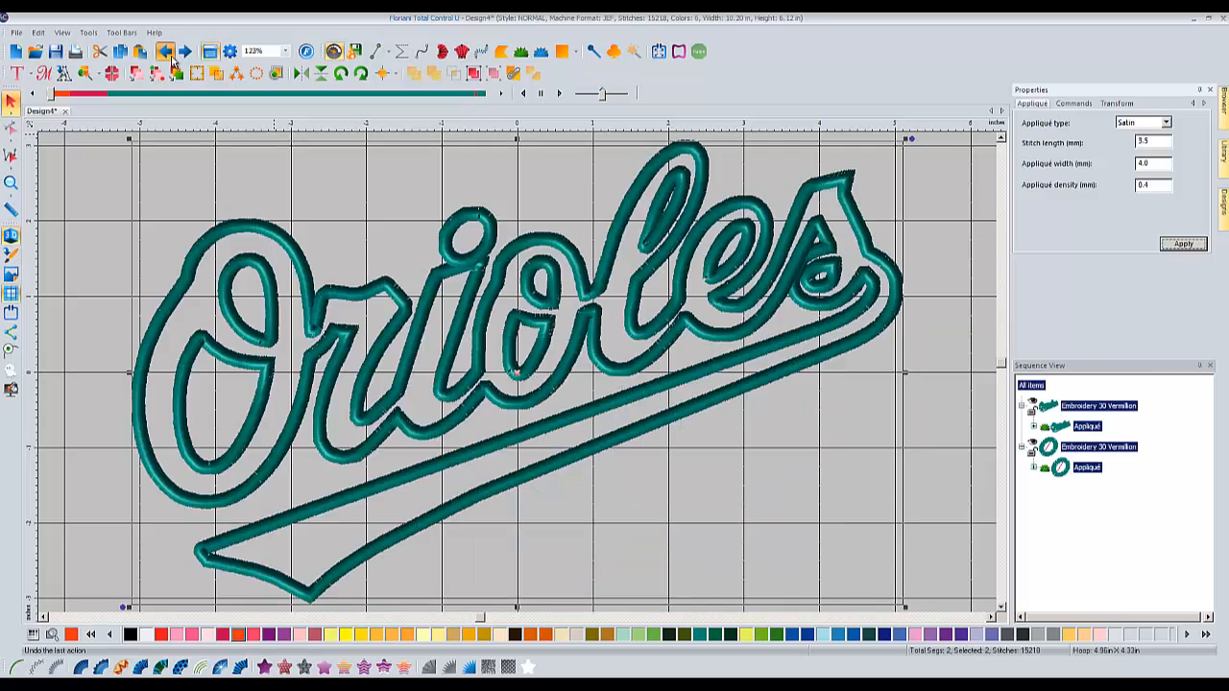
left_click(168, 55)
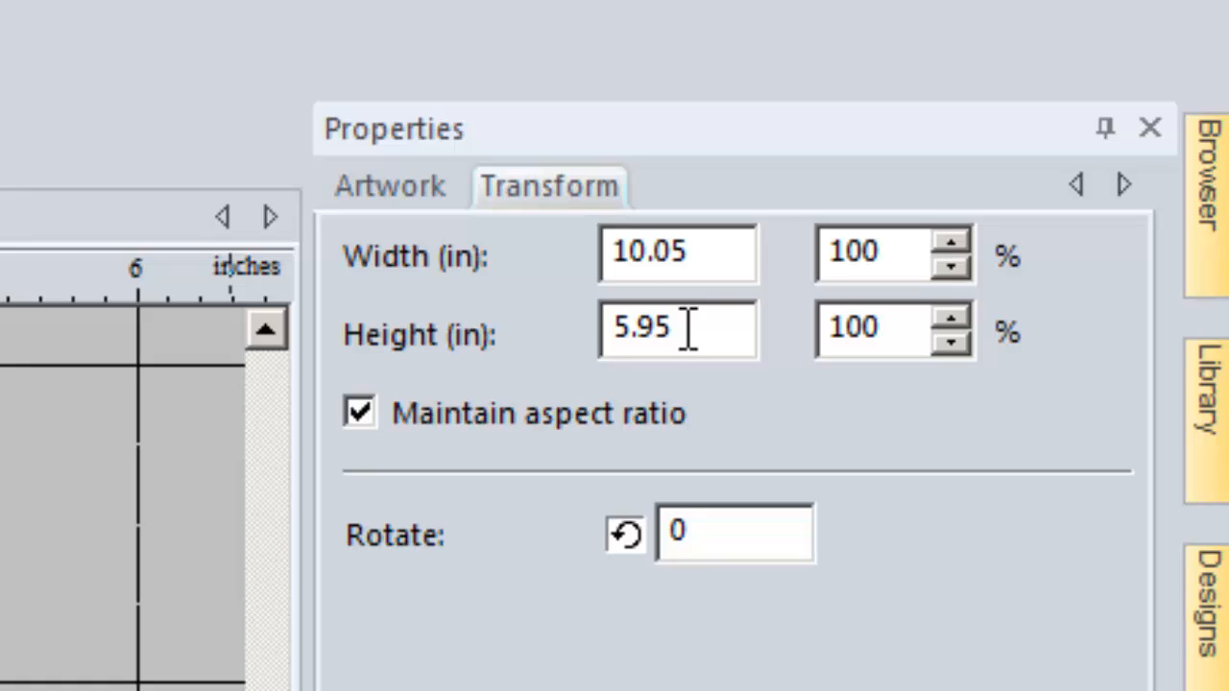
Set the artwork's height to 1.8 in with the aspect ratio maintained and apply it.
left_click_drag(688, 329, 408, 351)
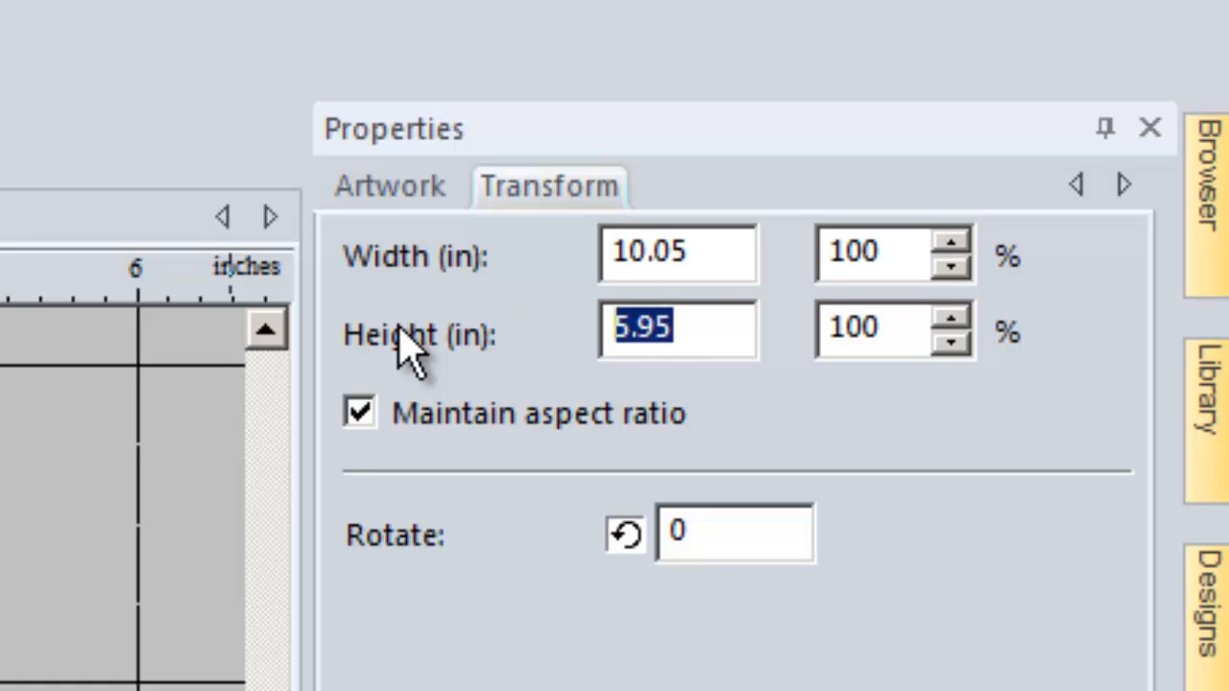
type("1.8")
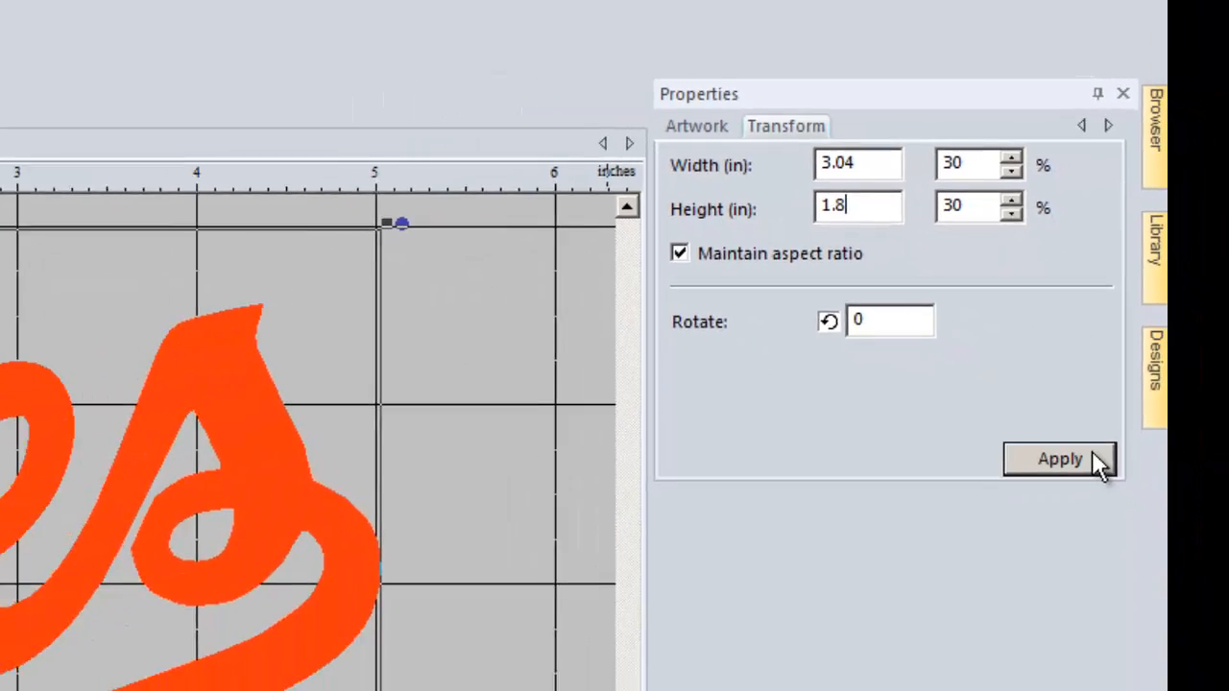
left_click(1092, 459)
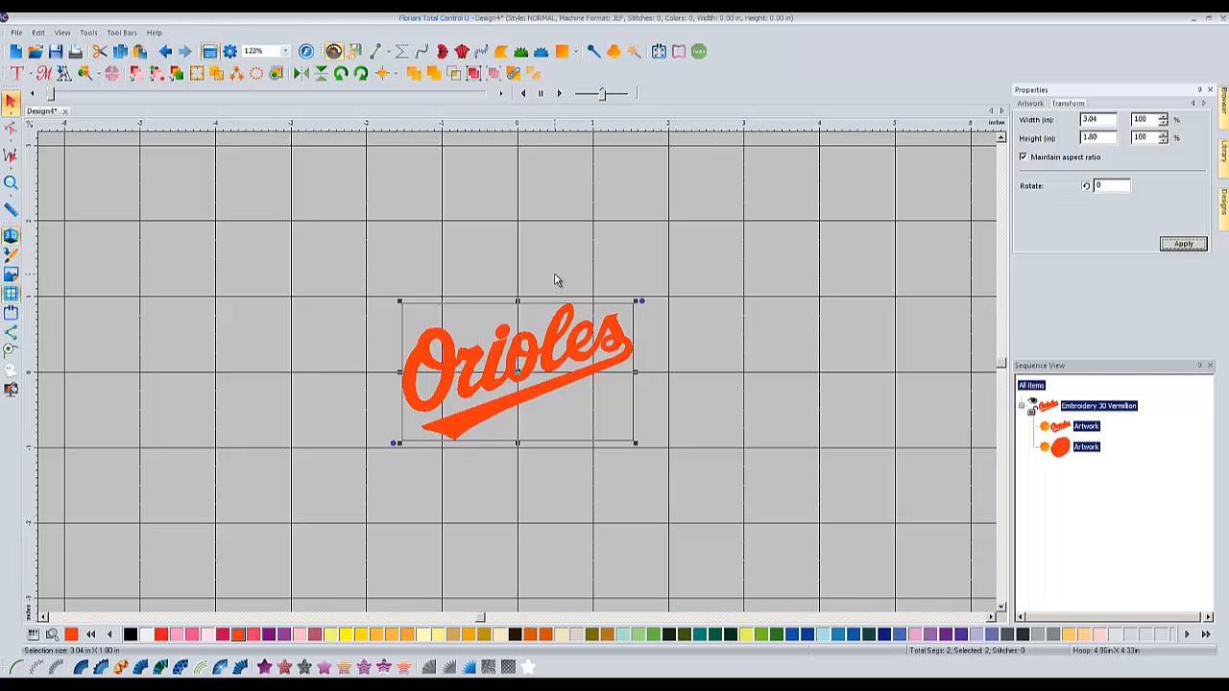
Select the whole wordmark with its i-dot, try Auto Satin on it, and undo the conversion.
left_click(555, 275)
scroll(523, 350, "up", 1)
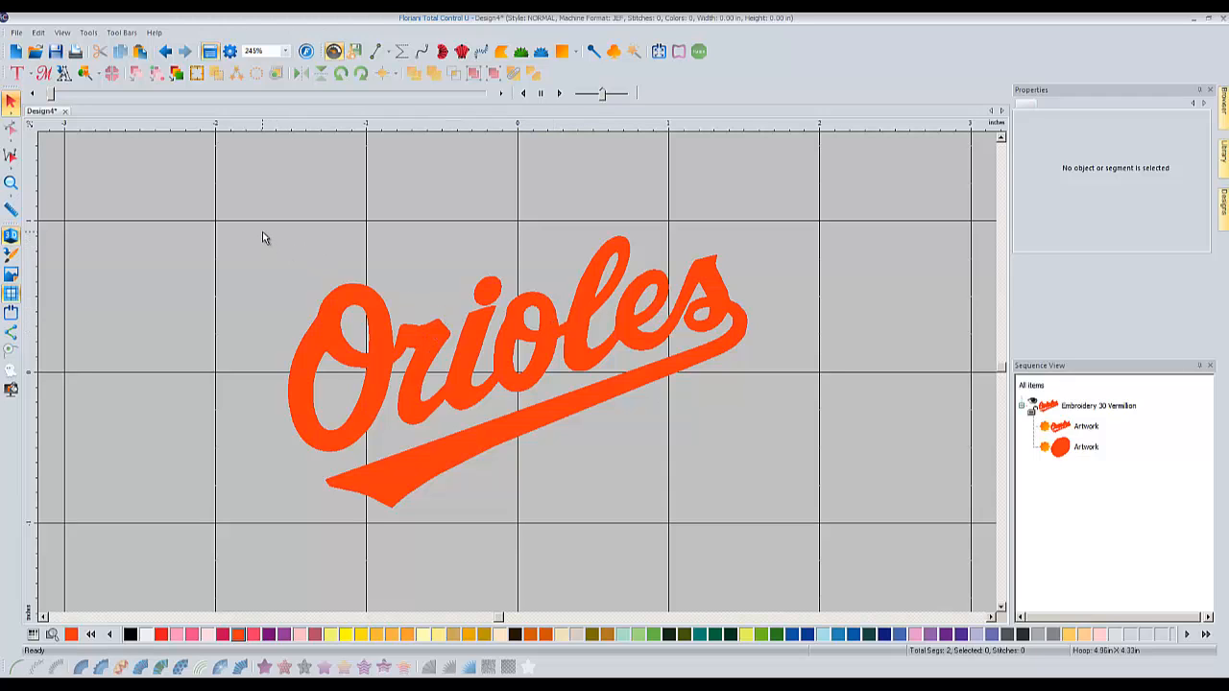
left_click_drag(246, 193, 893, 580)
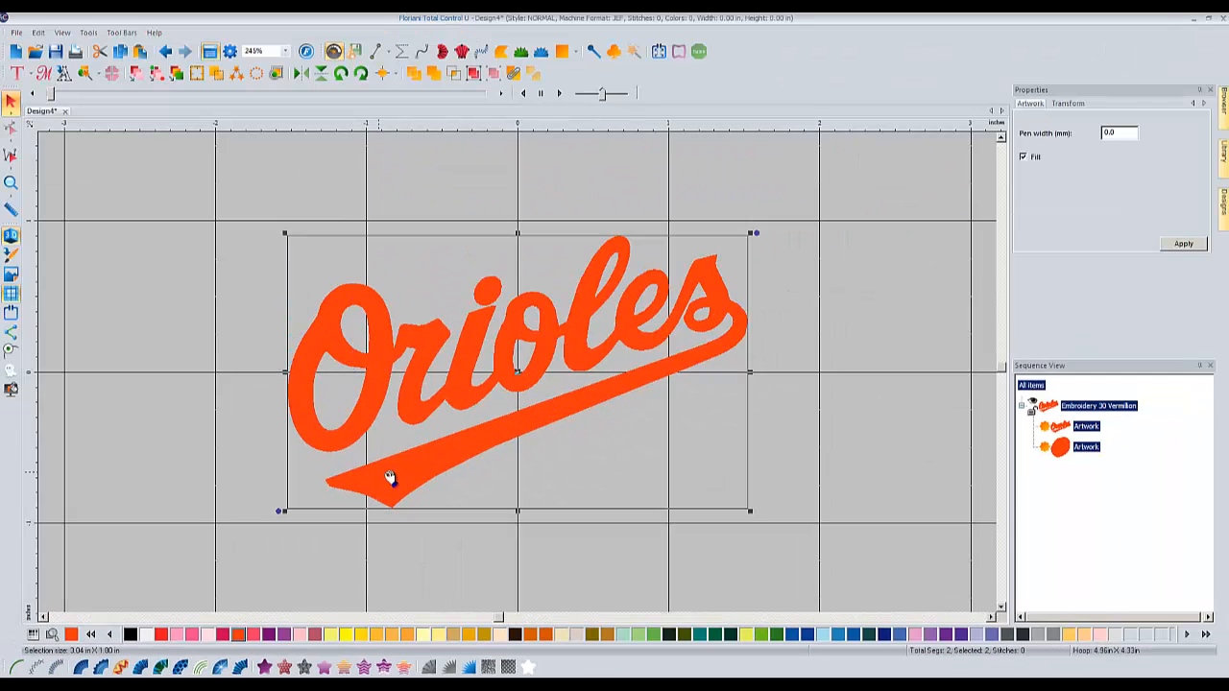
left_click(240, 667)
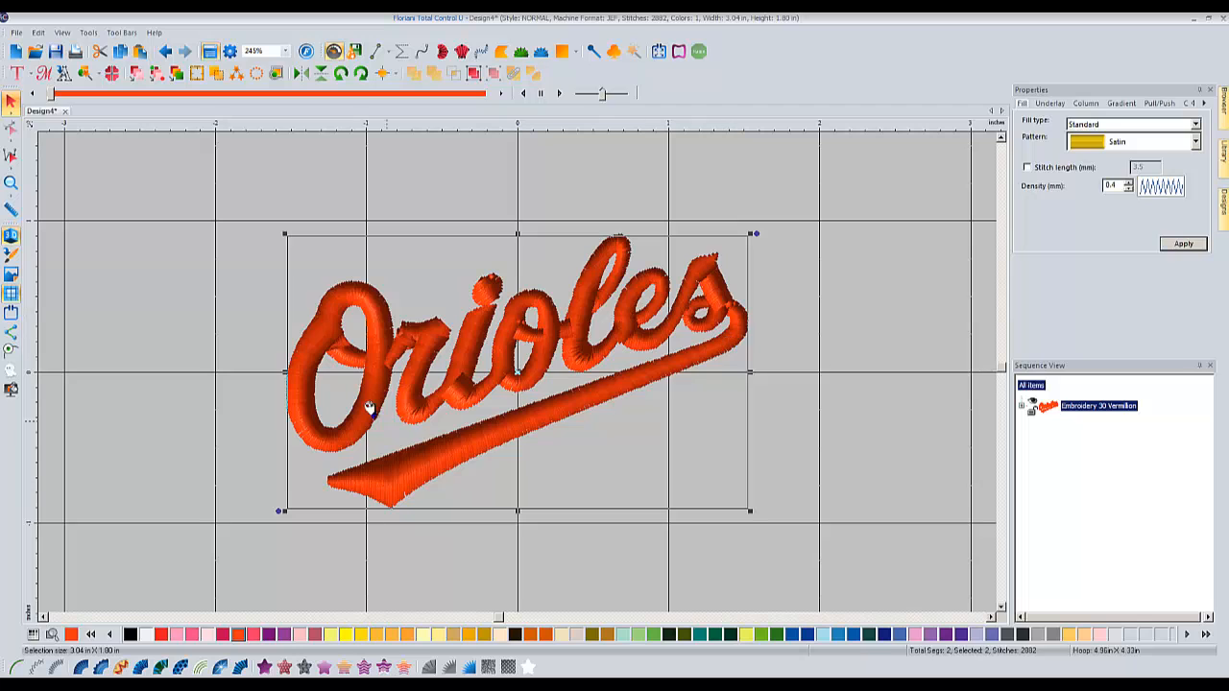
left_click(186, 53)
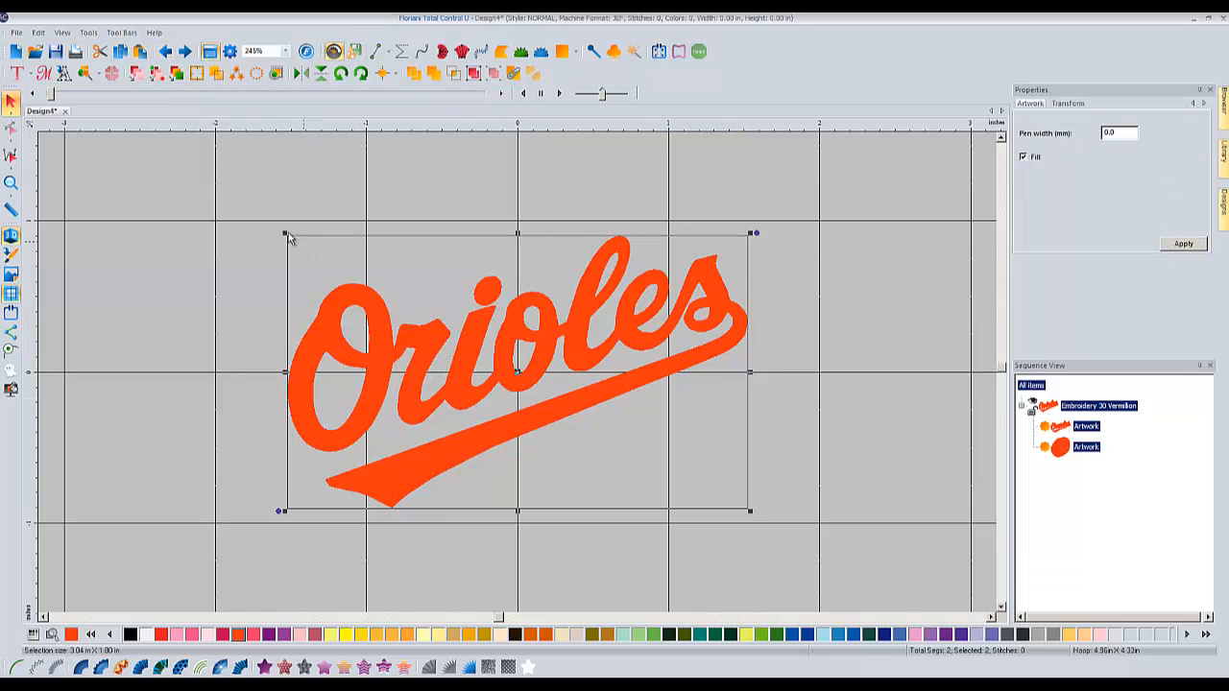
Scale the artwork up to about 3.65 by 2.16 in and convert it to Auto Satin.
left_click_drag(284, 235, 194, 177)
left_click(240, 666)
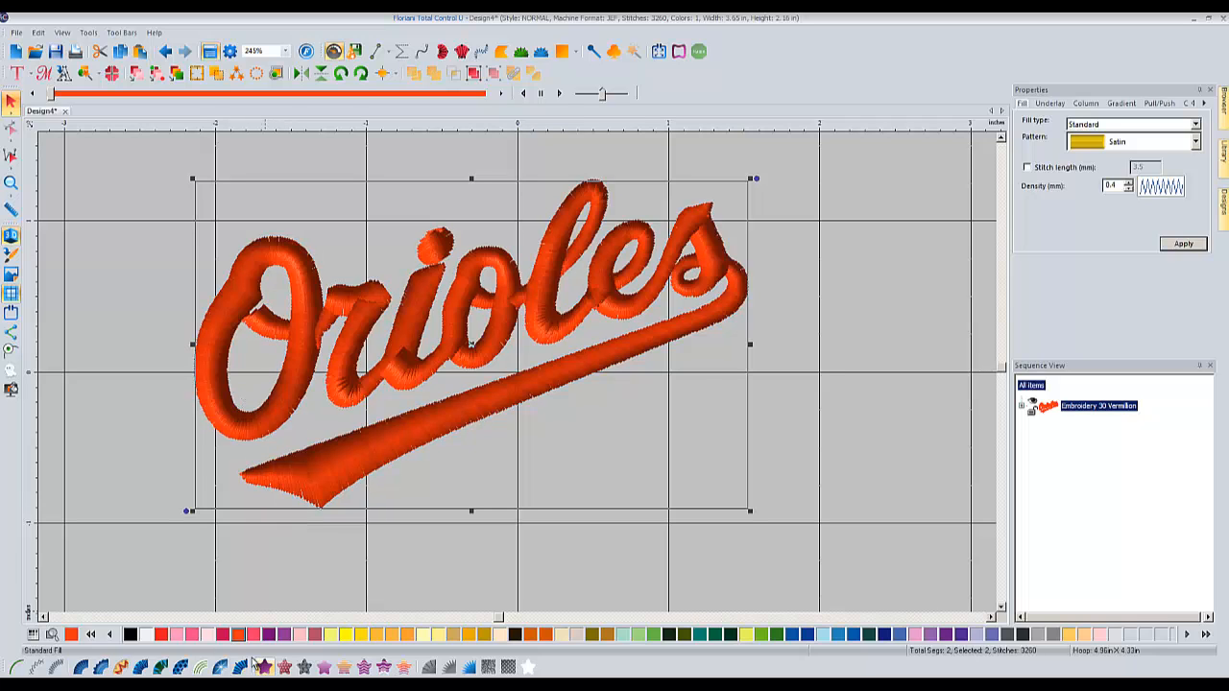
Try shrinking the satin to about 3.43 by 2.03 in, revert to the larger artwork, and try Auto Satin once more before undoing it.
left_click_drag(192, 177, 225, 198)
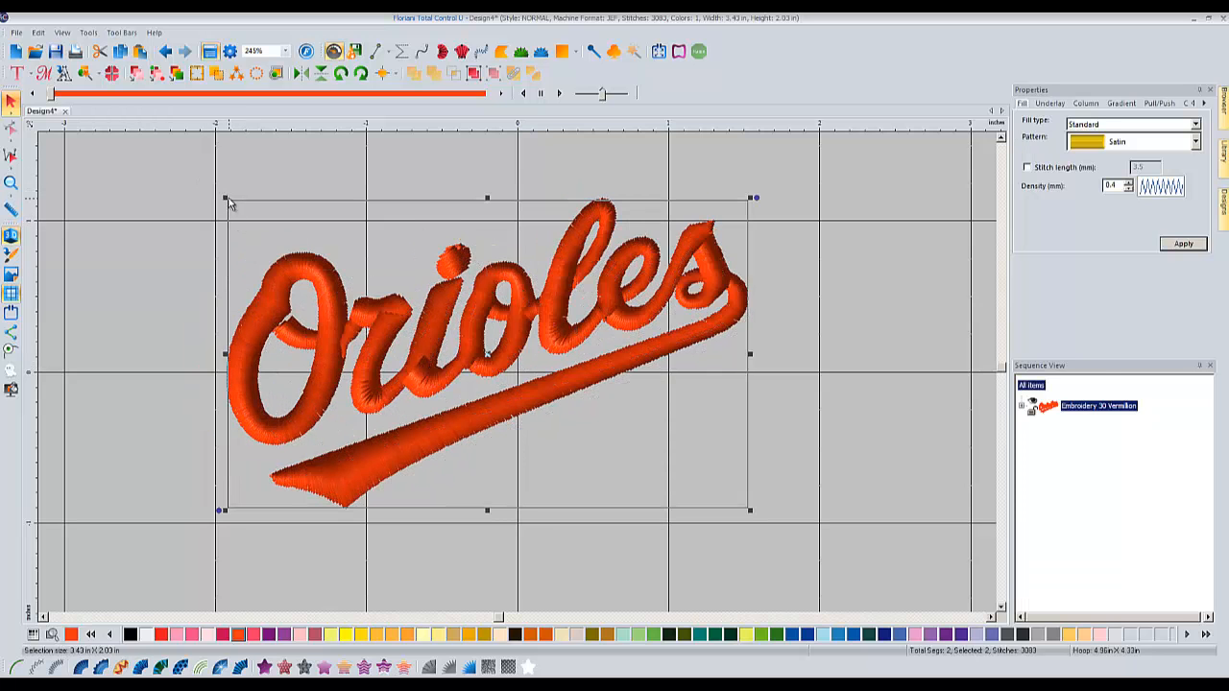
left_click(166, 52)
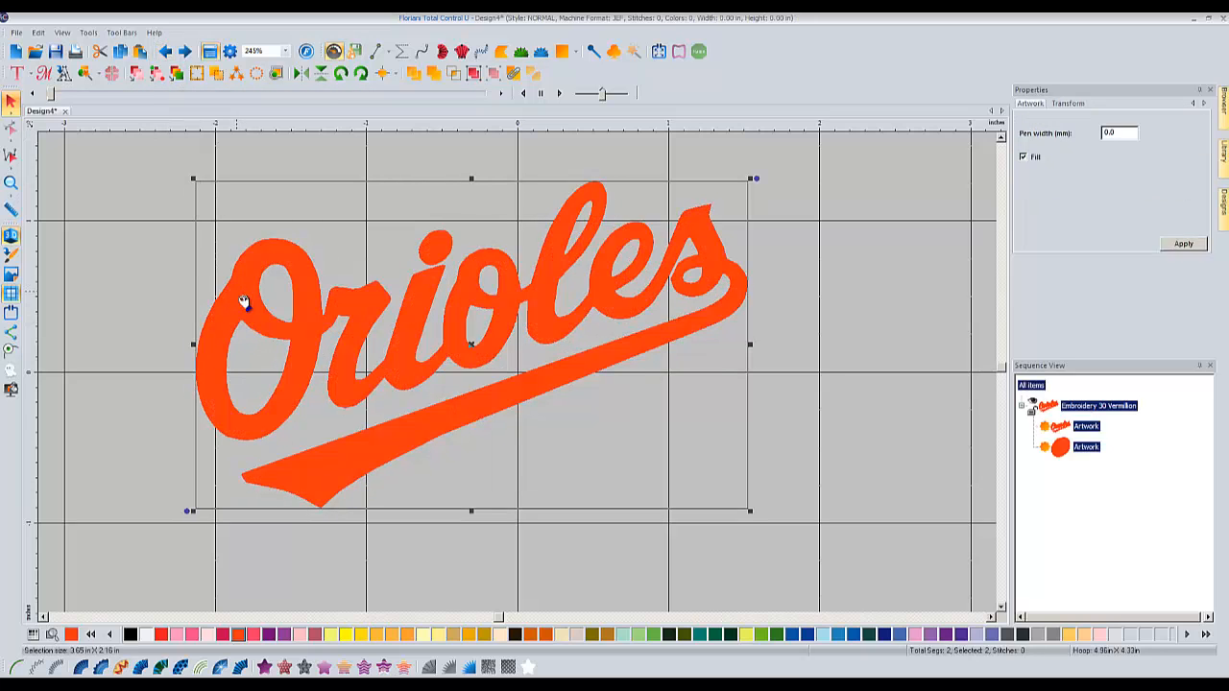
left_click(240, 667)
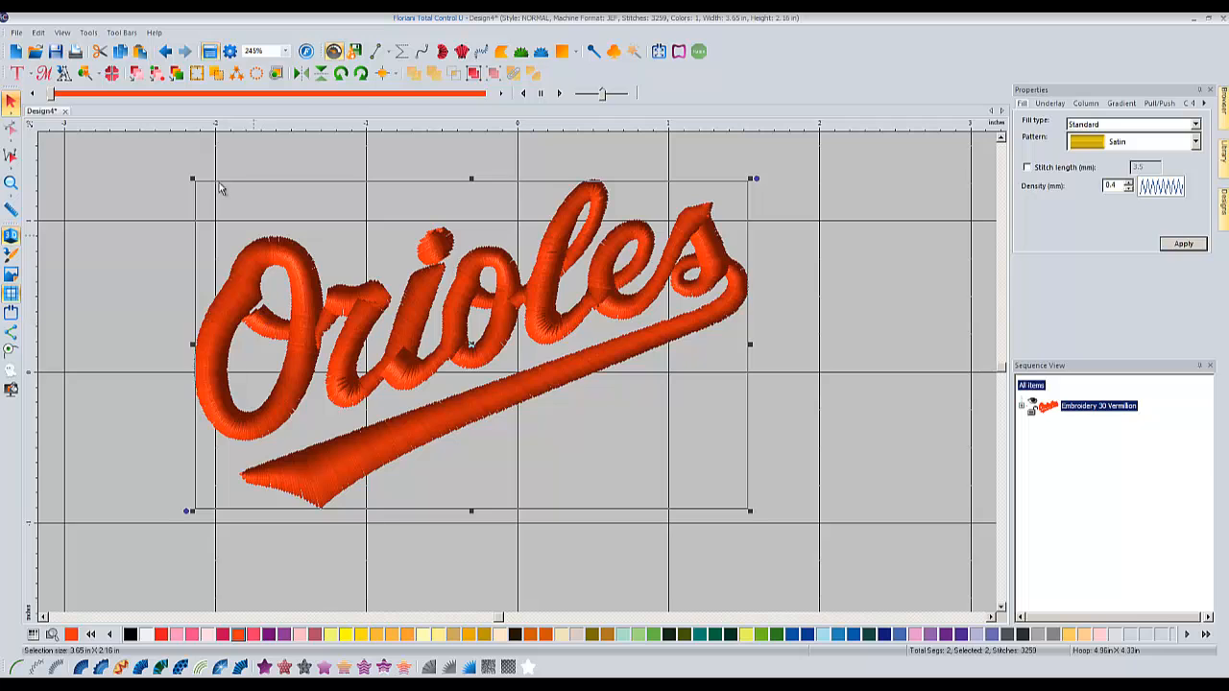
left_click(166, 52)
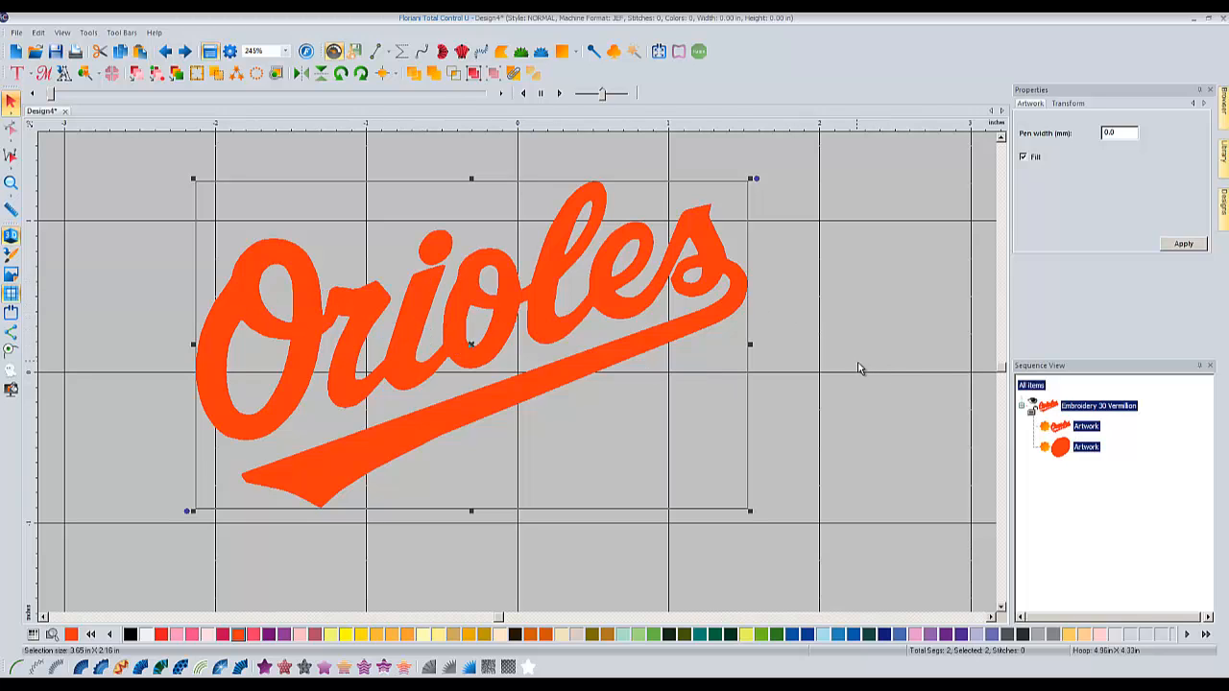
Select only the wordmark artwork and slice the O from its outer upper-left notch to the top corner of its lower opening.
left_click(1088, 429)
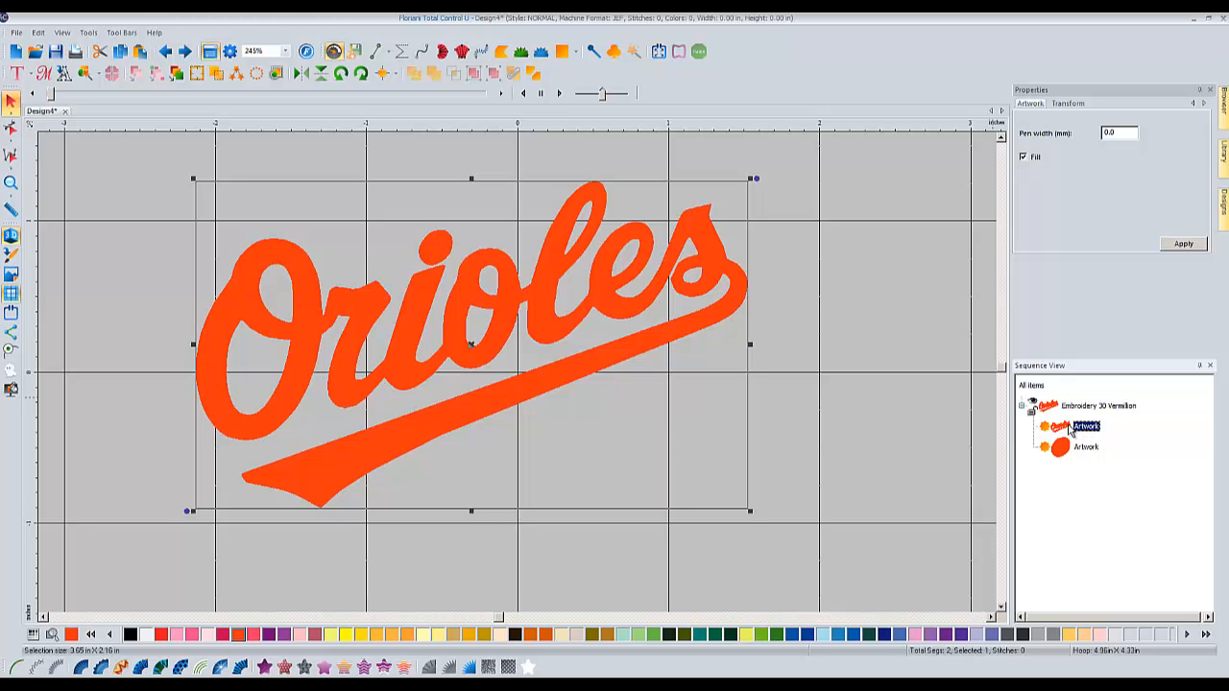
left_click(1021, 406)
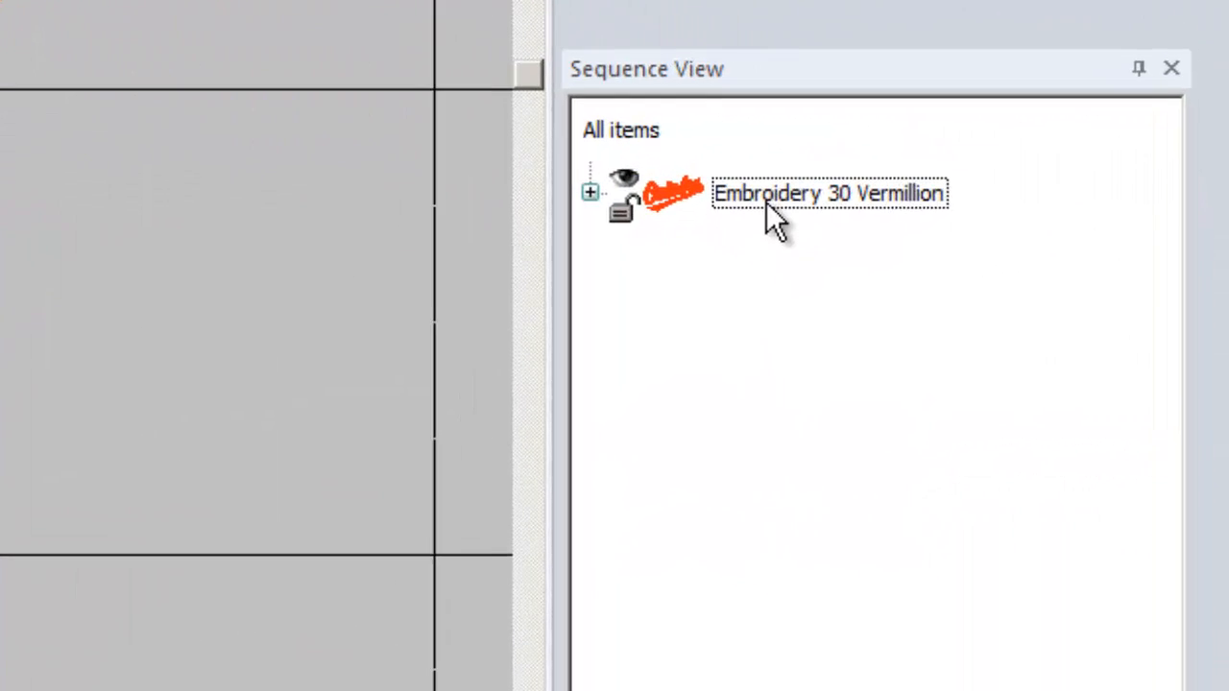
left_click(1021, 405)
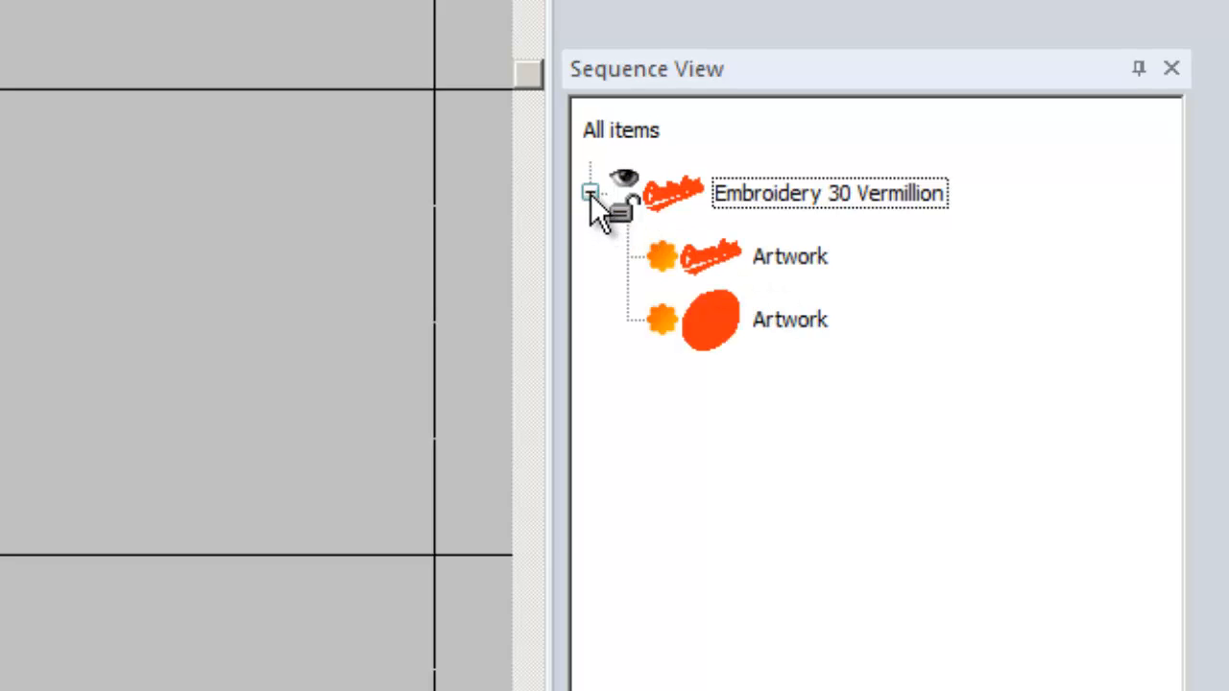
left_click(772, 256)
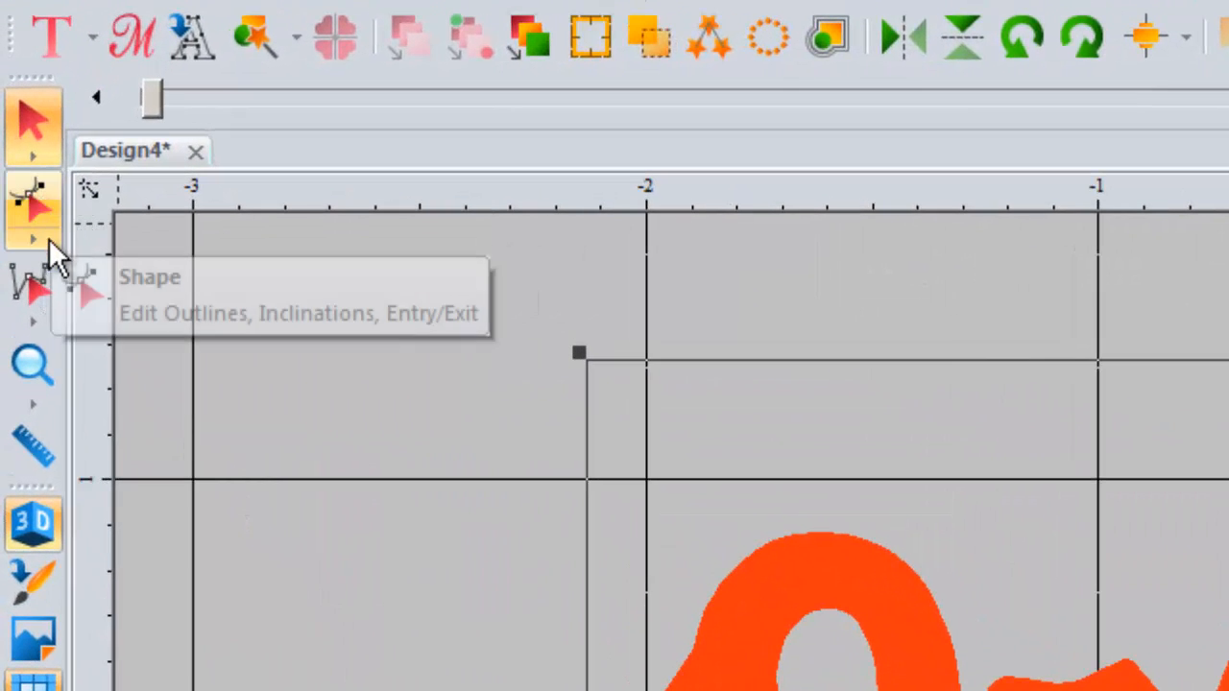
left_click(43, 242)
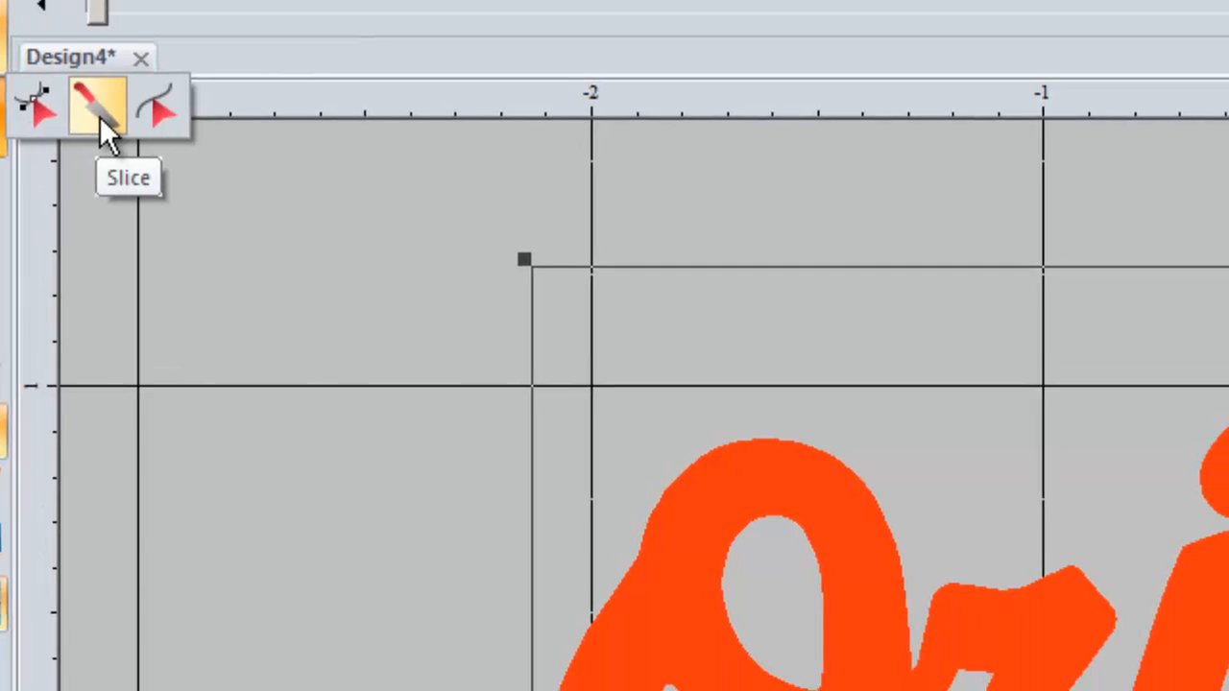
left_click(158, 216)
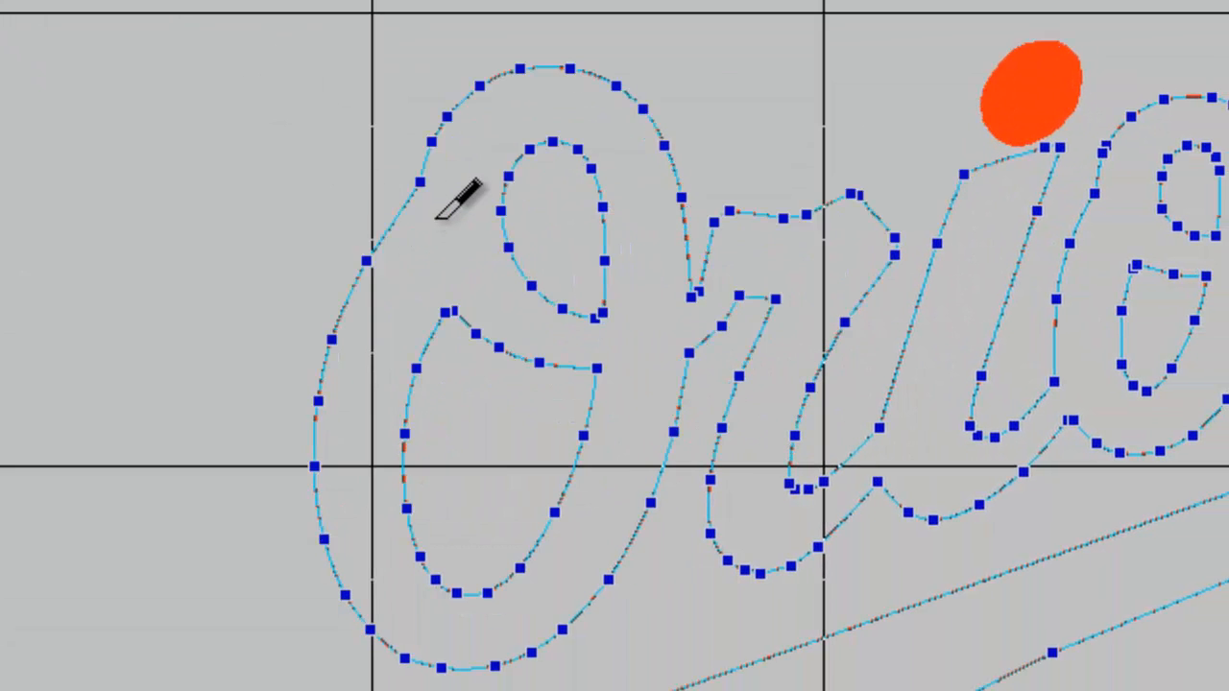
left_click(422, 183)
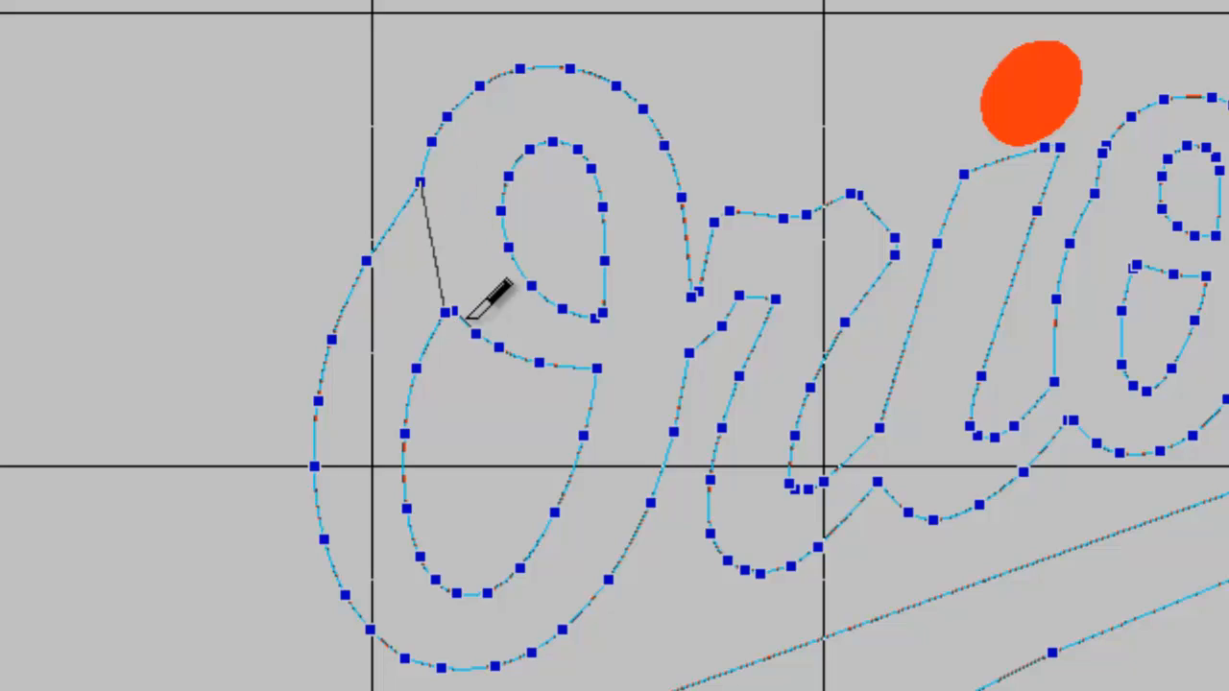
key("Return")
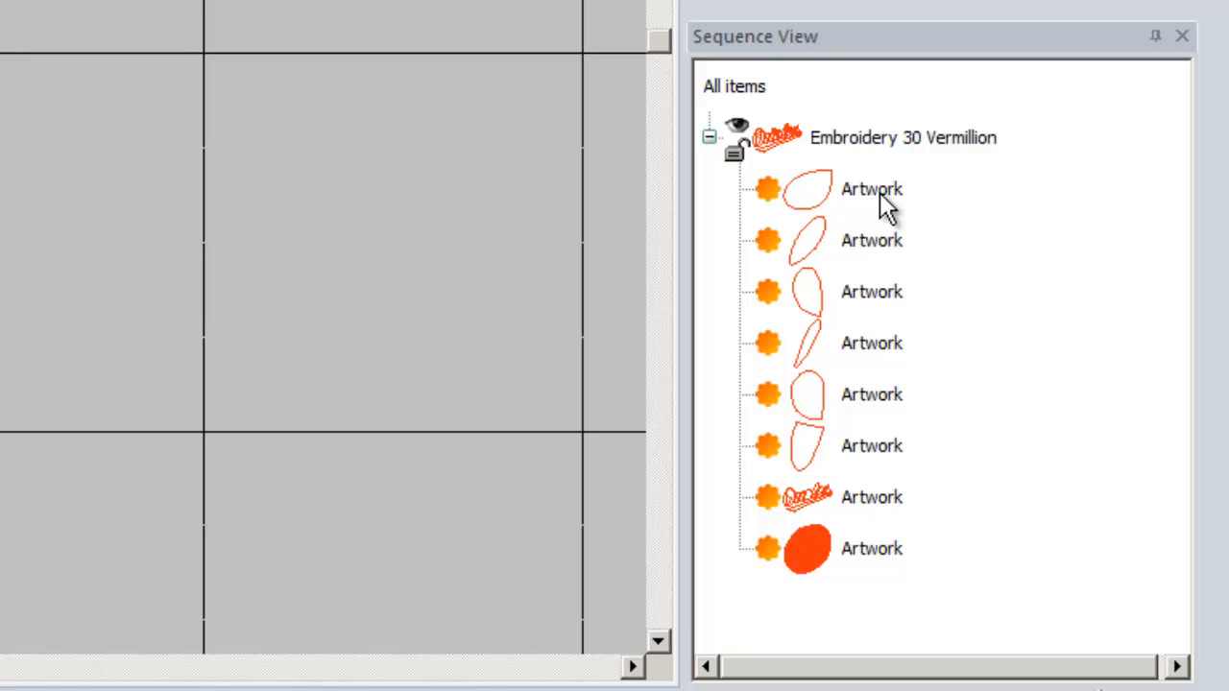
Select all the outline pieces of the sliced wordmark, excluding the i-dot, and combine them into one artwork object.
left_click(880, 192)
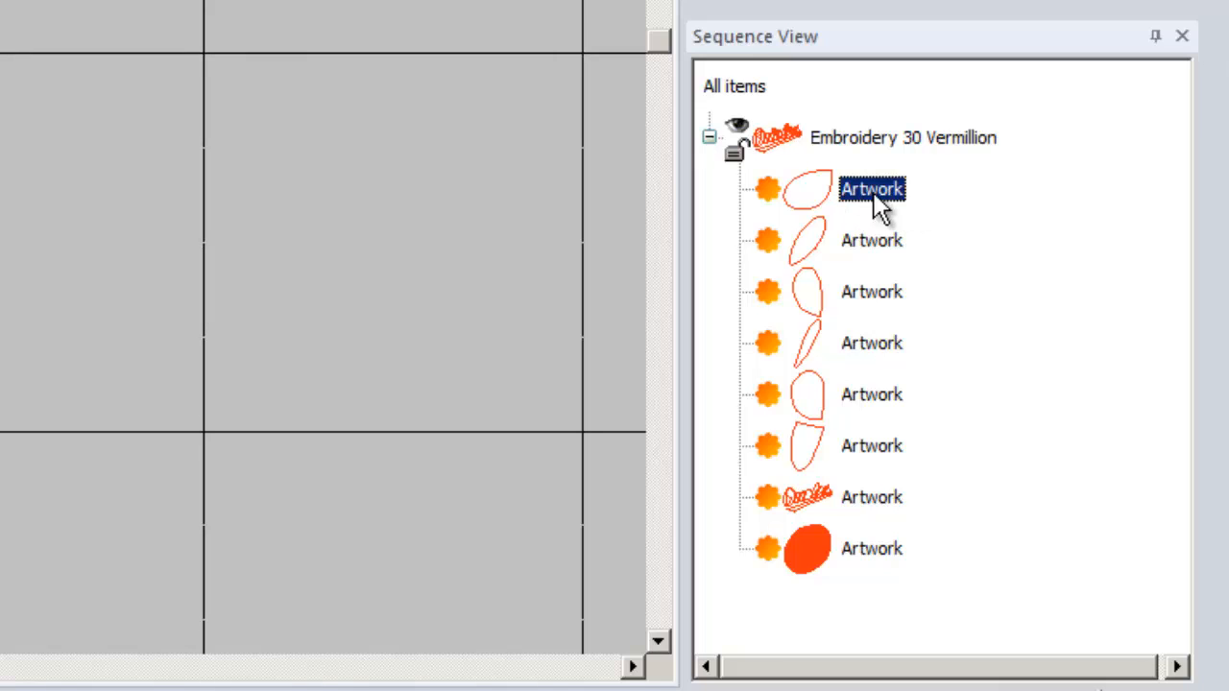
left_click(868, 498, "shift")
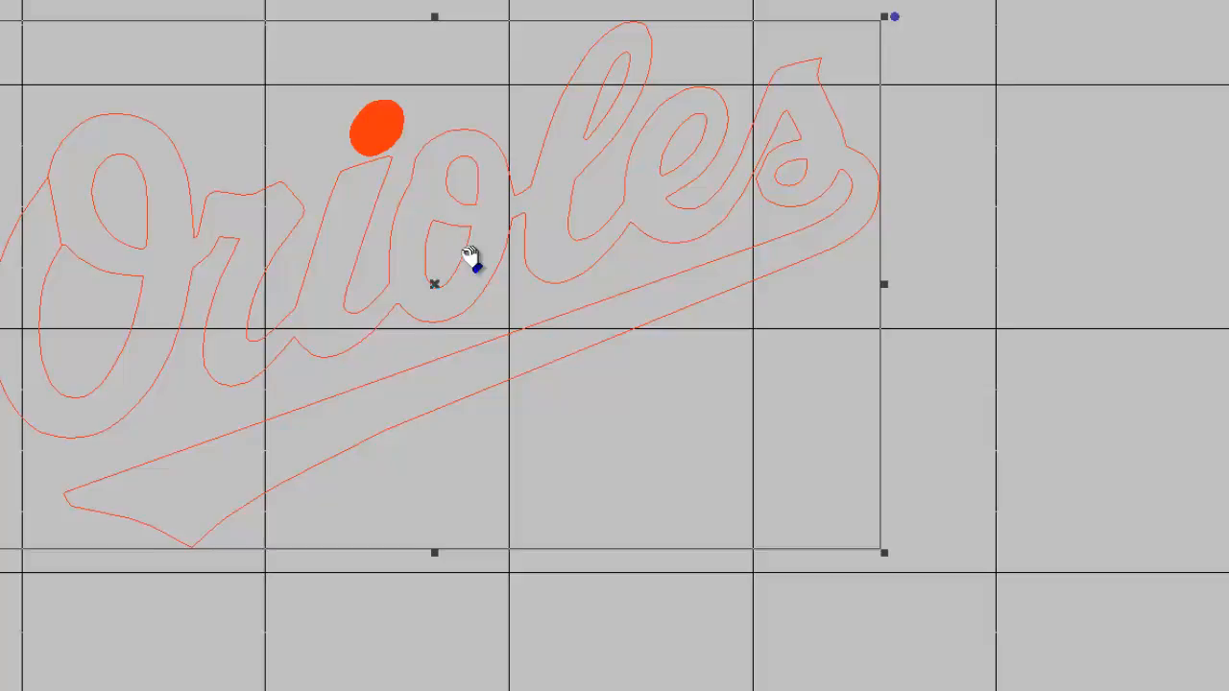
right_click(491, 327)
left_click(541, 483)
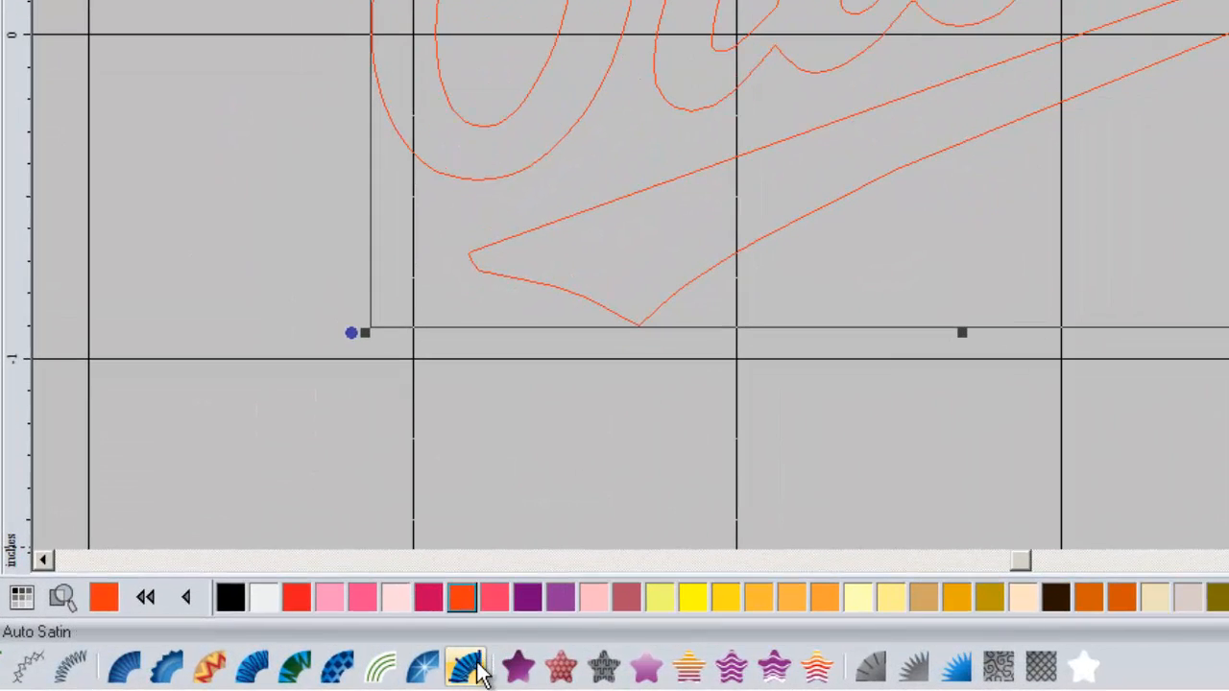
Convert the combined wordmark to Auto Satin, then scale the whole design down to about 3.19 by 1.89 in.
left_click(429, 669)
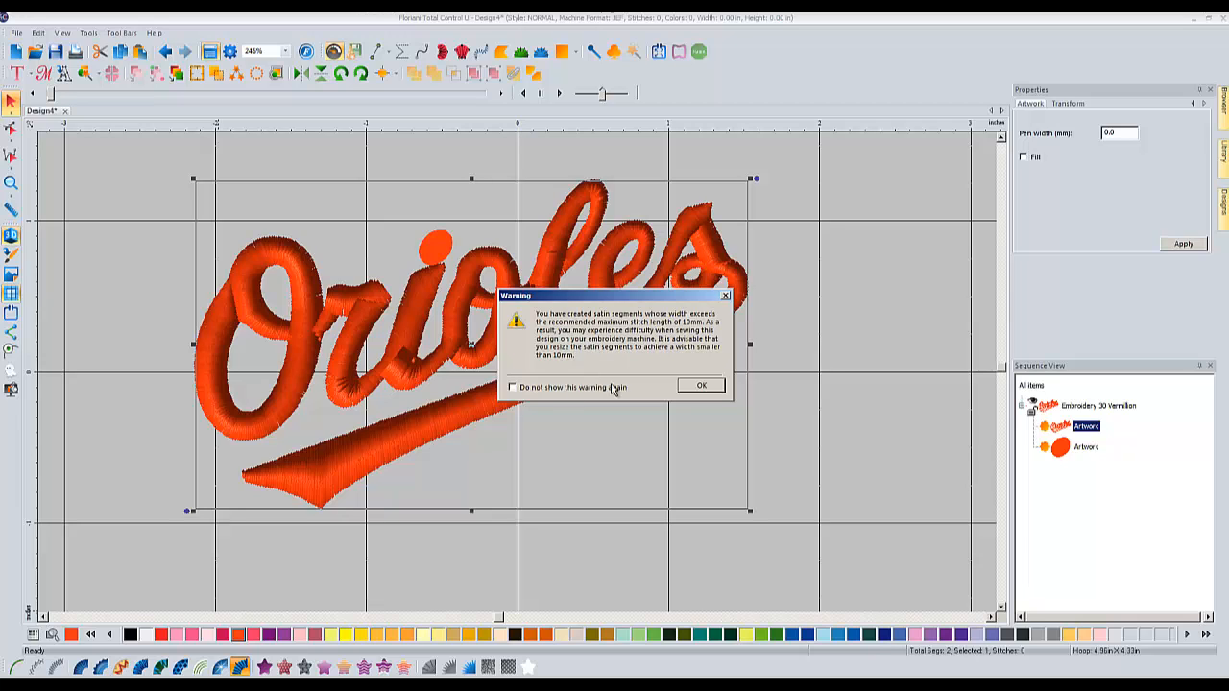
left_click(701, 387)
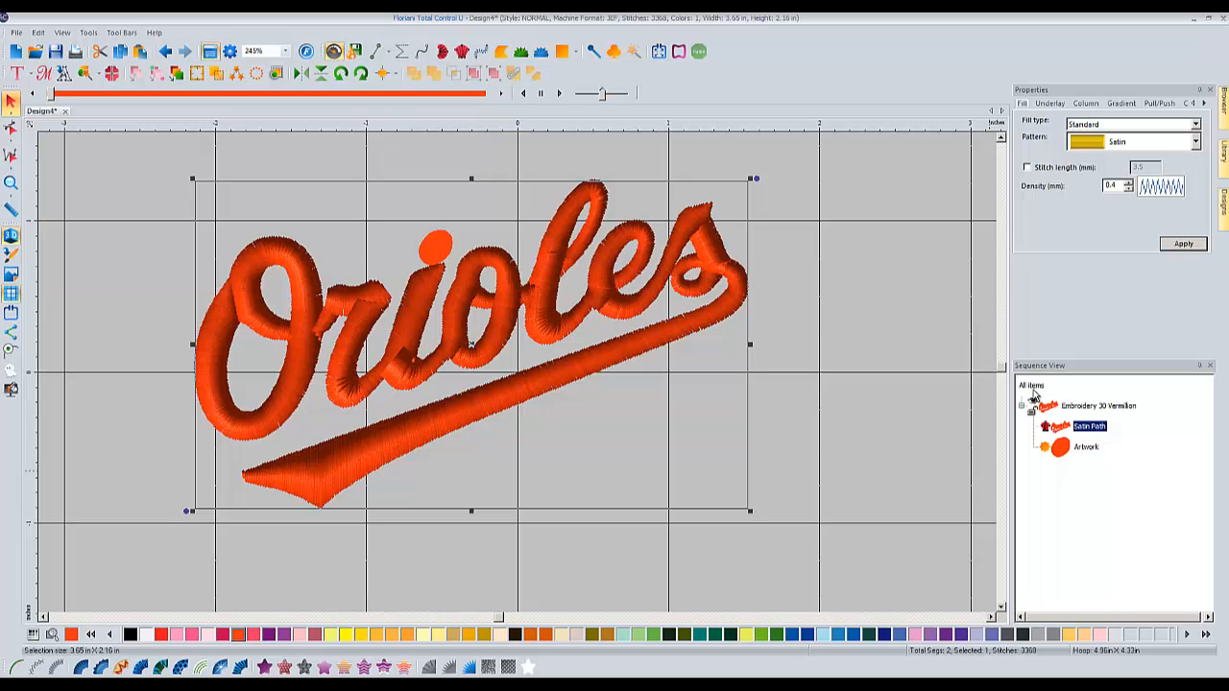
left_click(1032, 386)
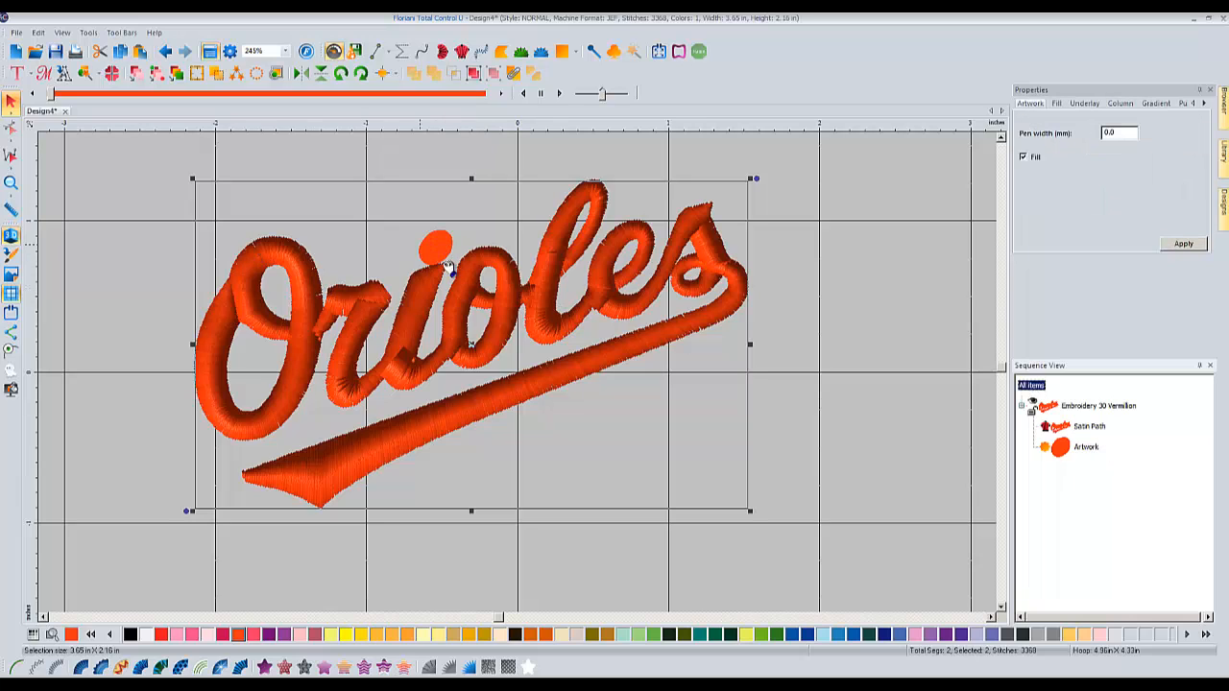
left_click_drag(192, 179, 213, 196)
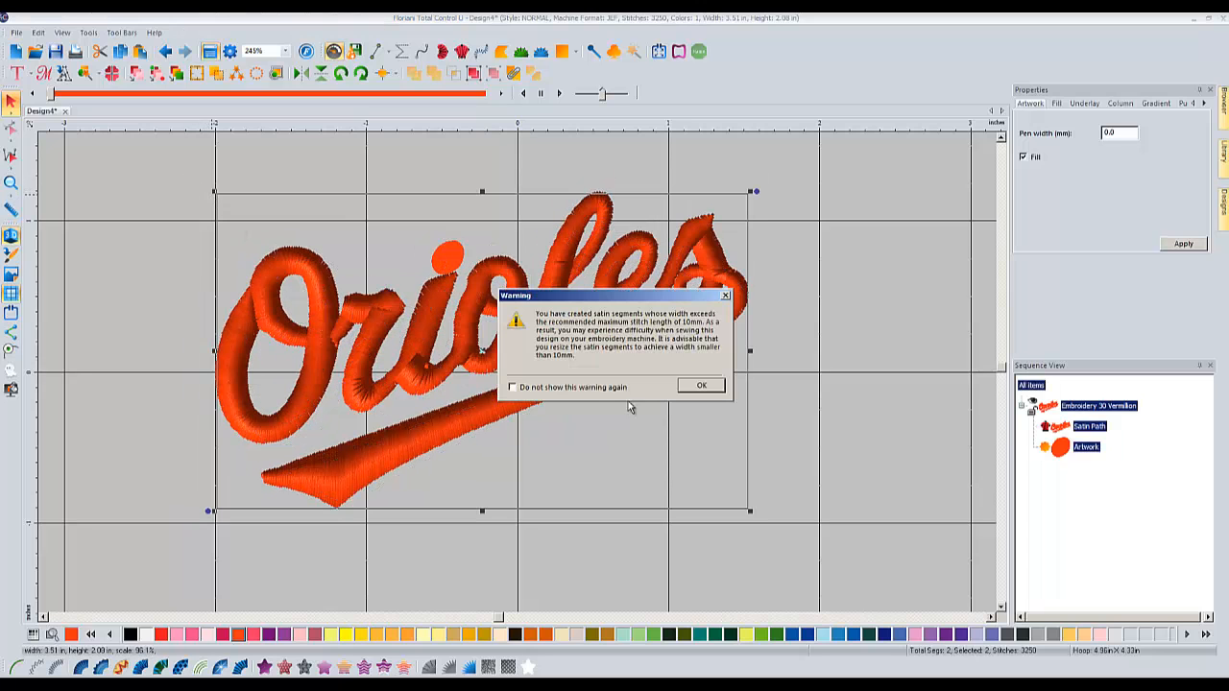
left_click(703, 384)
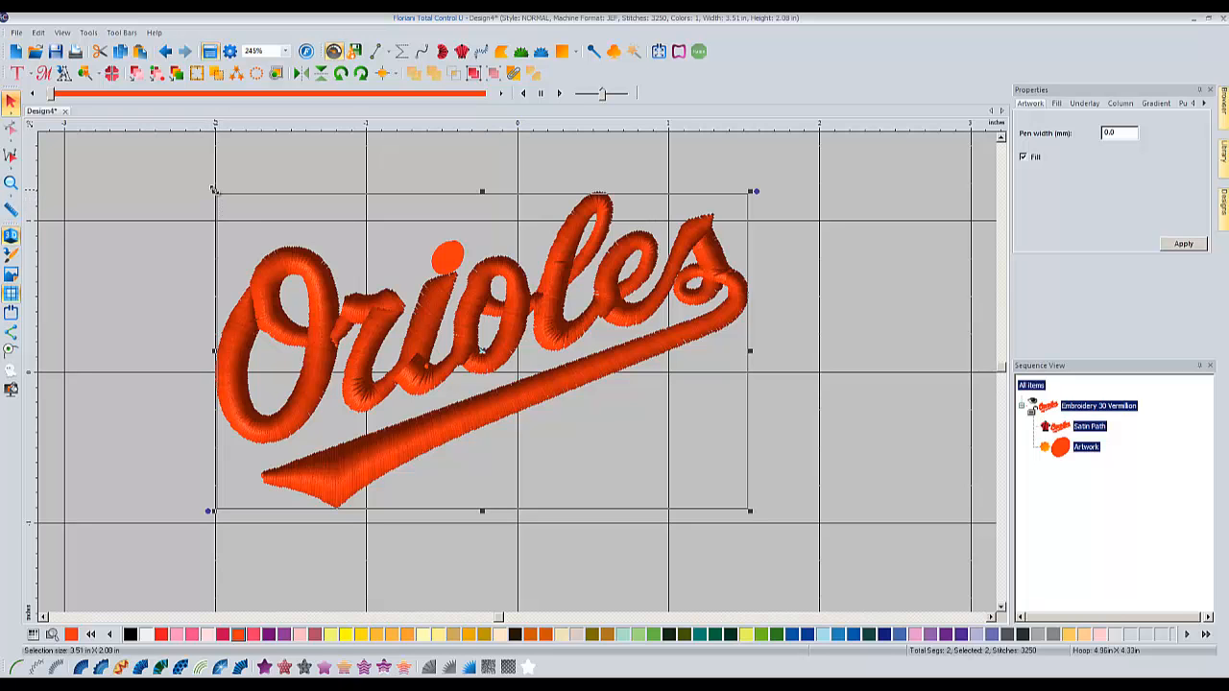
left_click_drag(213, 189, 263, 221)
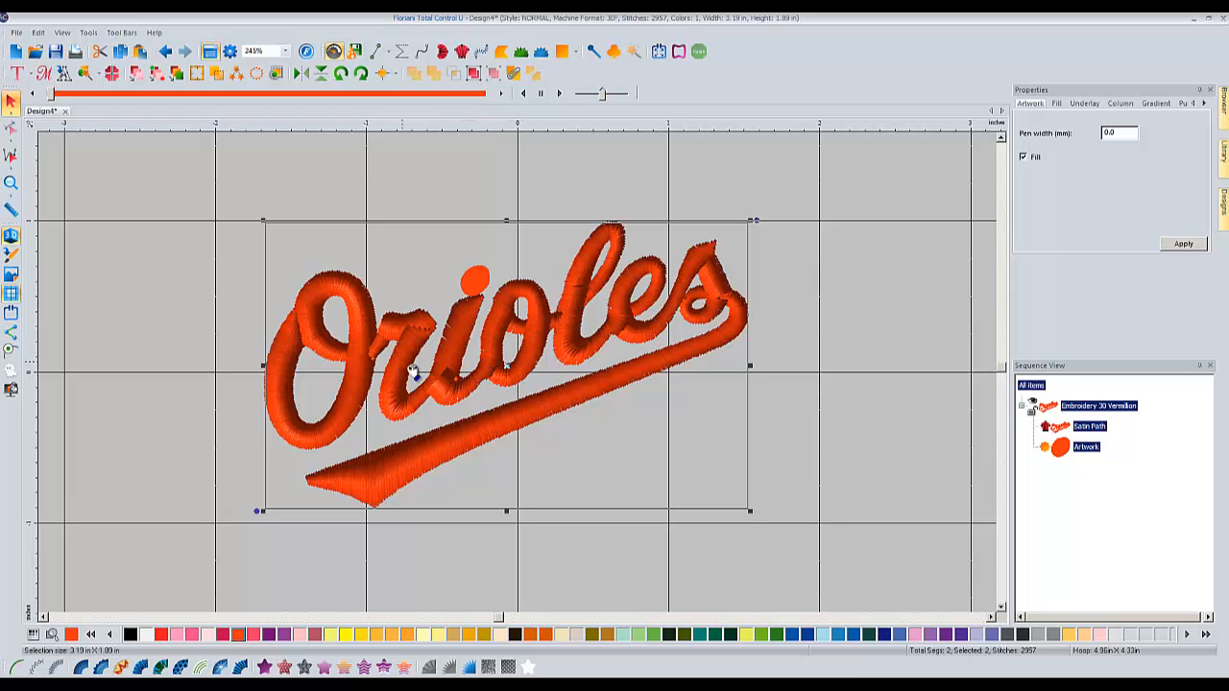
Undo the resizing and satin conversion back to the combined, sliced outline artwork.
left_click(165, 50)
left_click(166, 51)
left_click(166, 51)
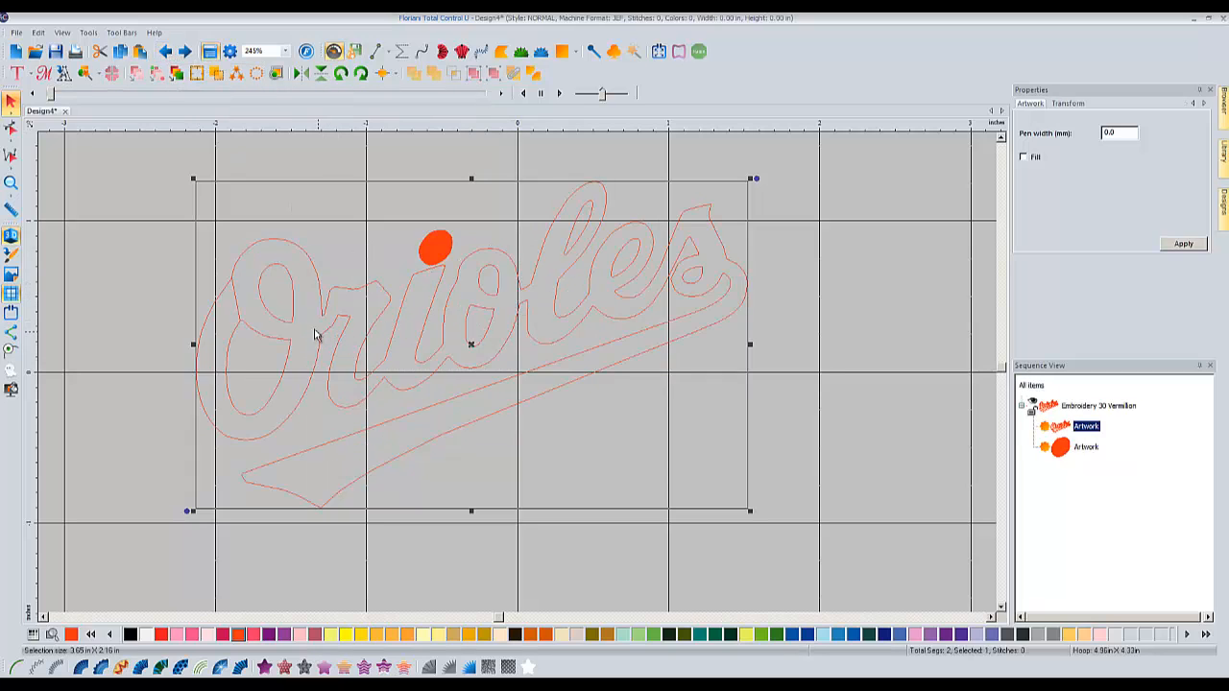
Select the combined wordmark artwork and slice the capital O from the lower corner of its upper opening to the notch beside the r.
left_click(168, 248)
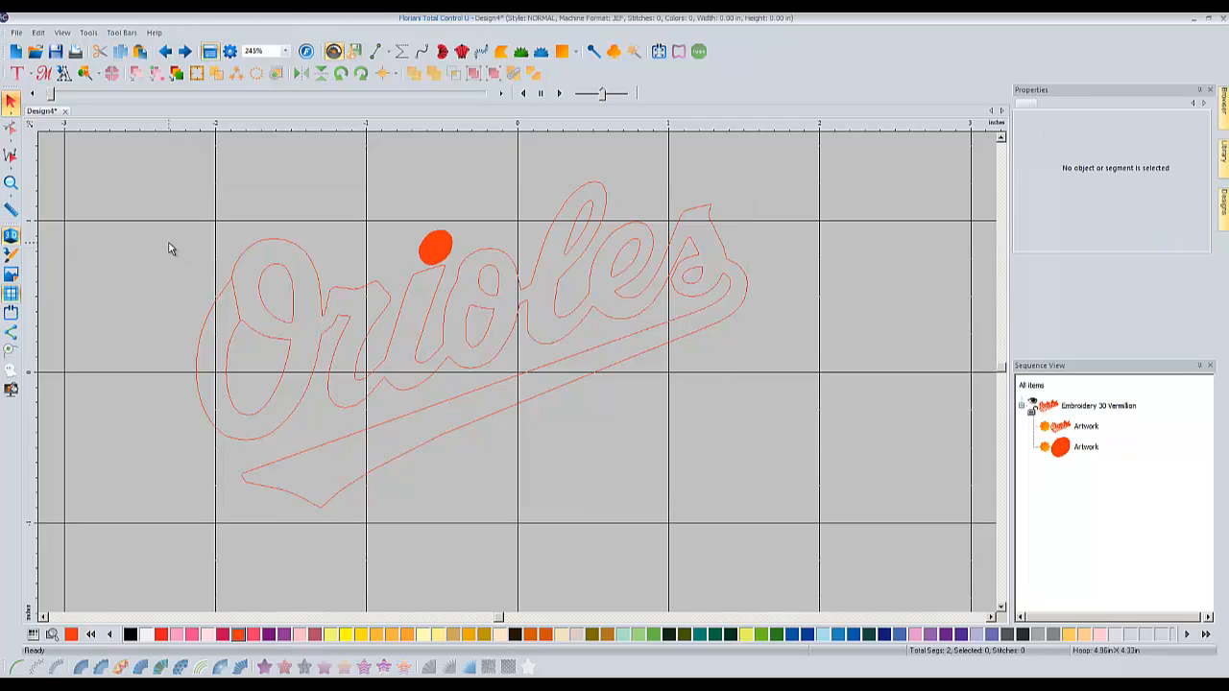
left_click(292, 306)
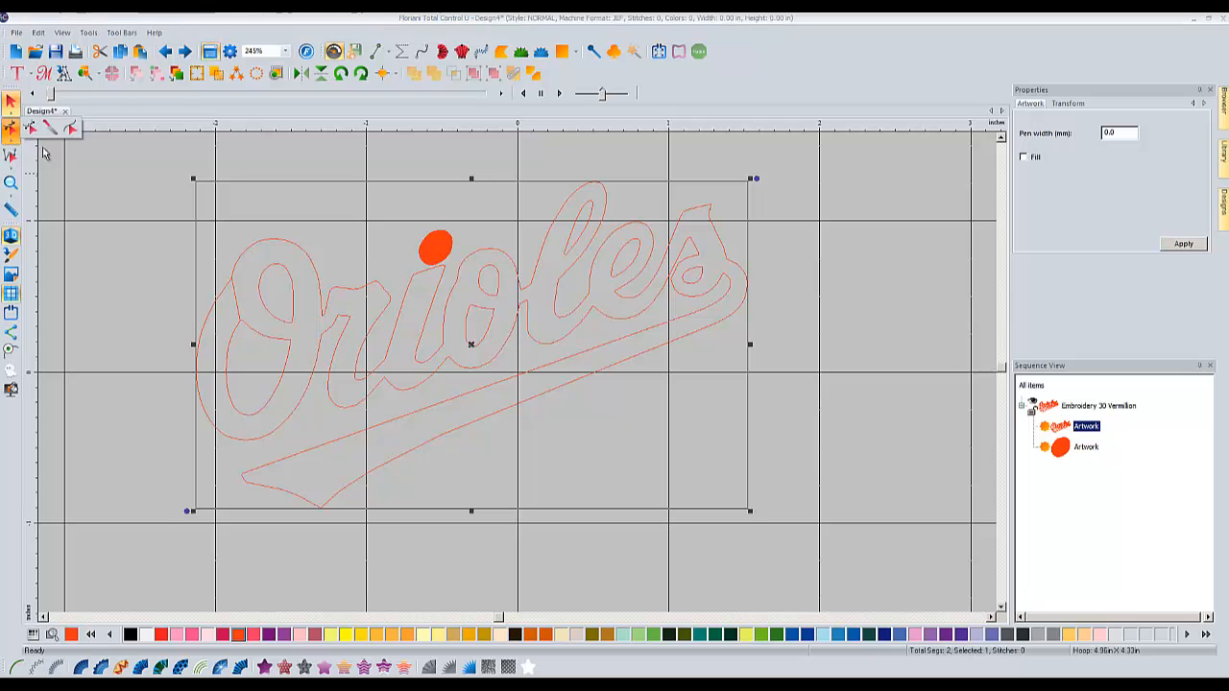
left_click(10, 129)
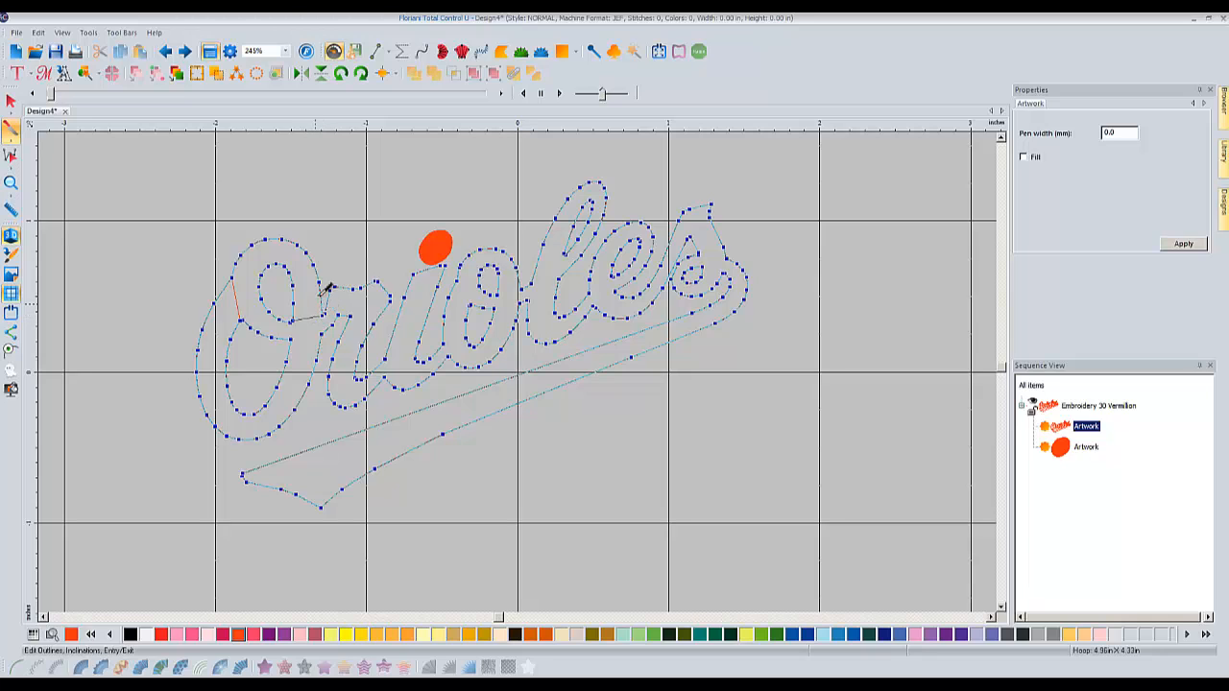
right_click(333, 262)
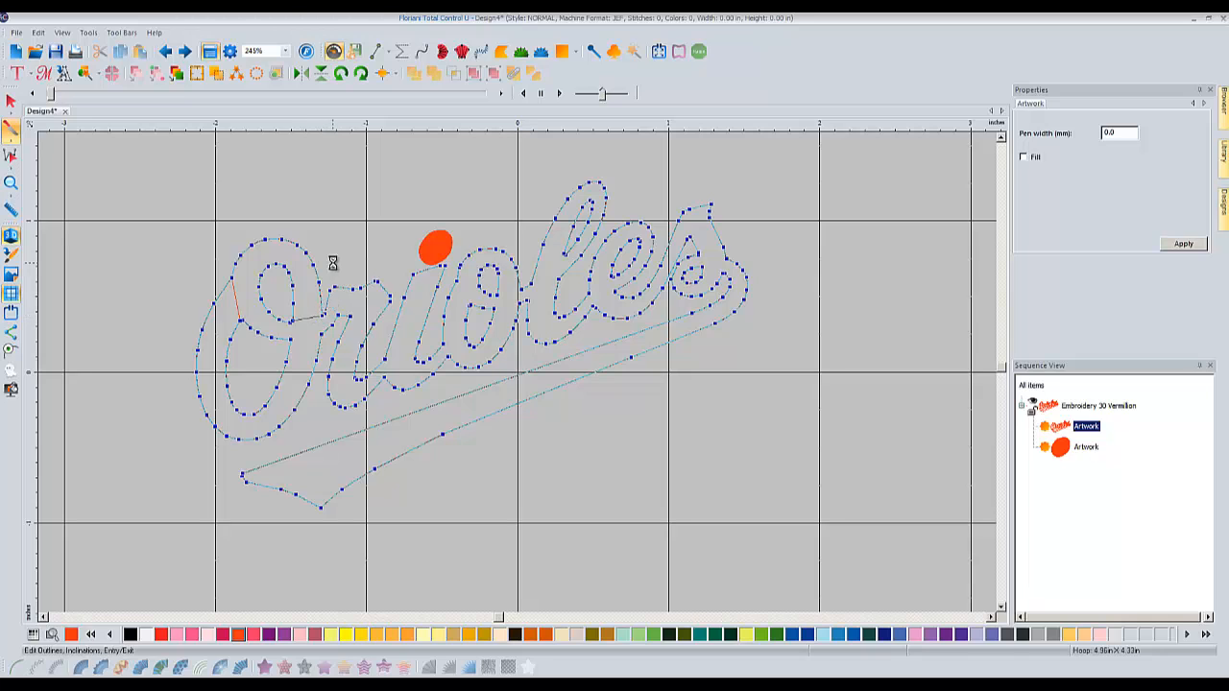
Select the main wordmark piece and slice the capital O from the upper-right corner of its lower opening to its outer right edge.
left_click(286, 362)
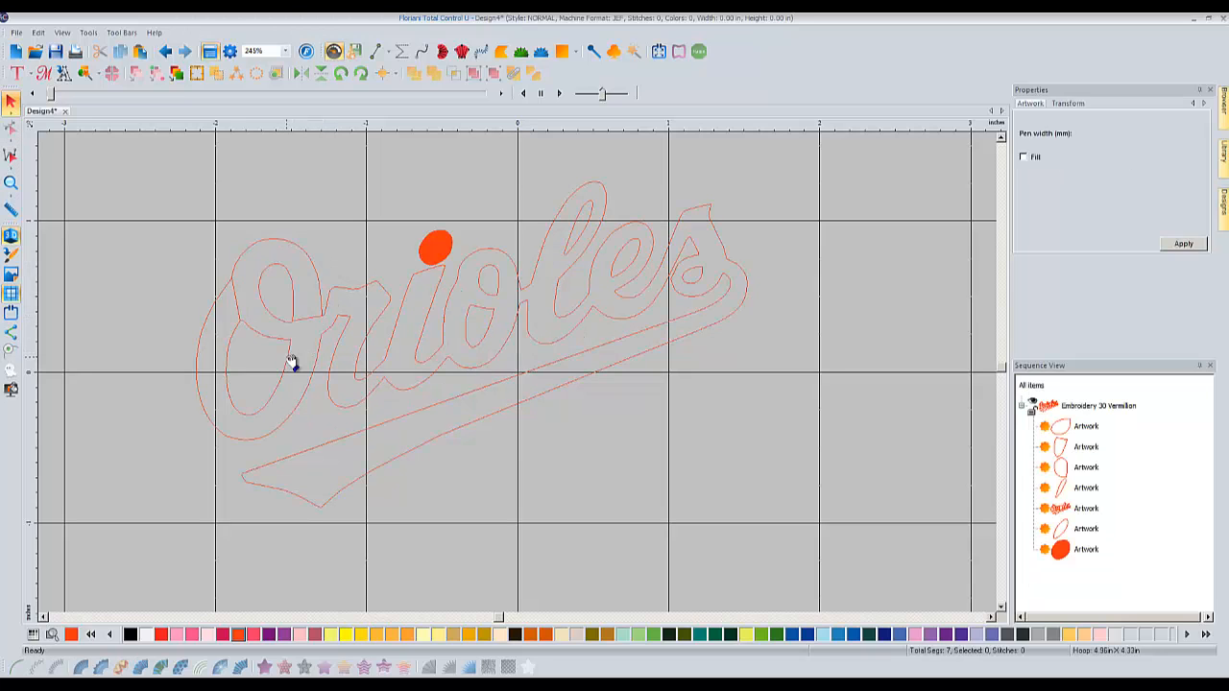
left_click(10, 128)
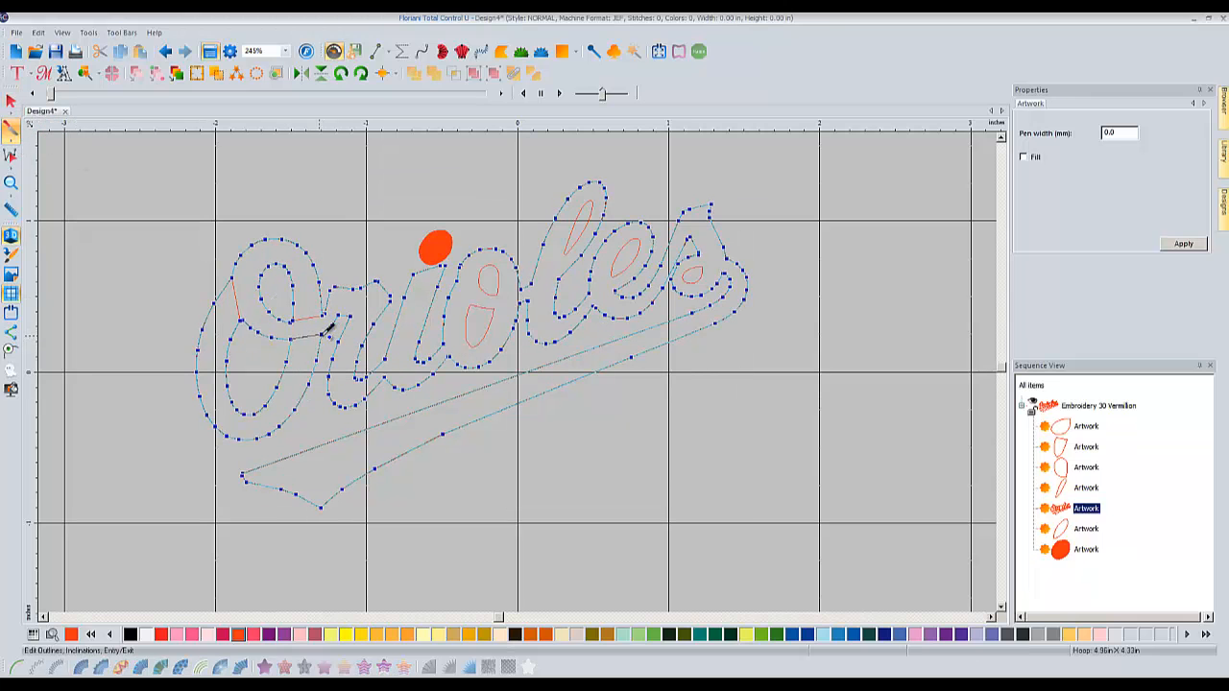
key("Escape")
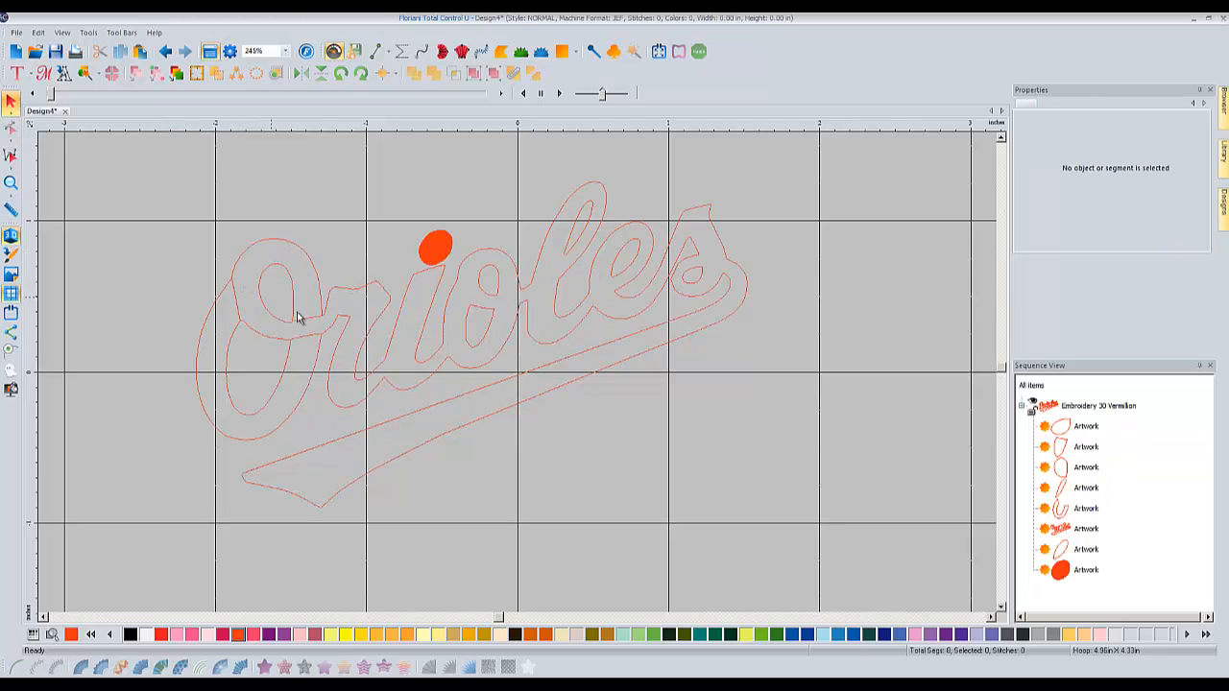
Test the cut by moving the capital O's lower loop and the remaining wordmark apart, undoing each move.
left_click_drag(235, 337, 201, 351)
left_click(166, 52)
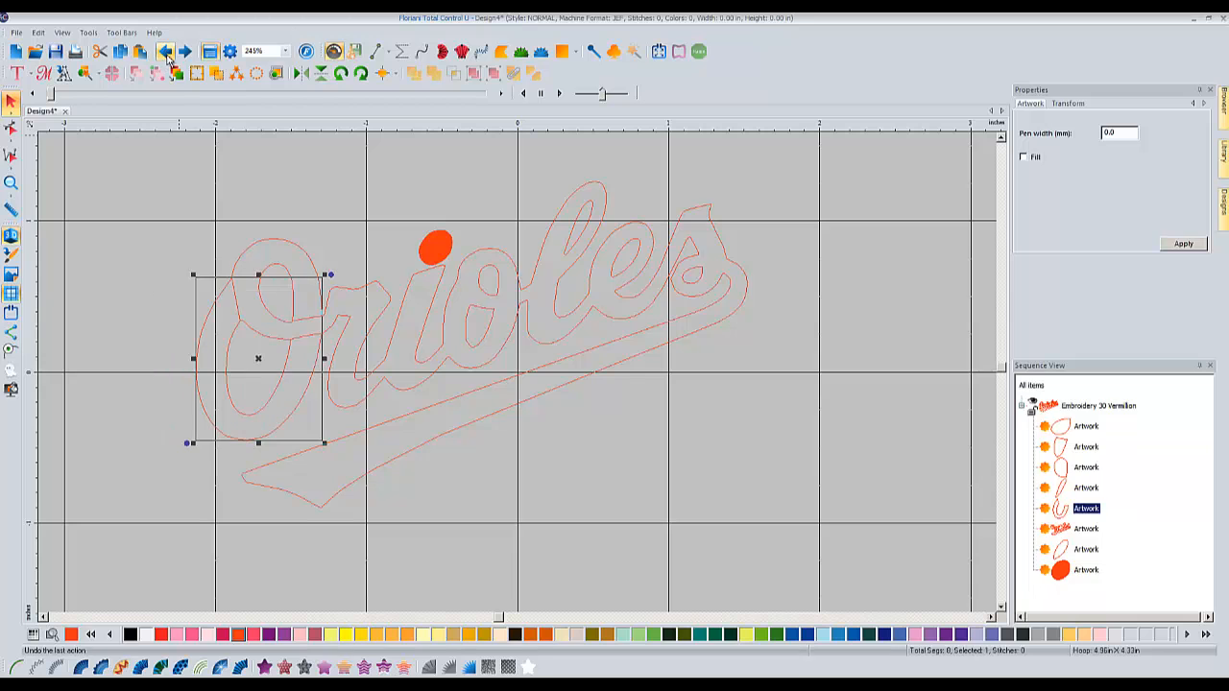
left_click(325, 198)
left_click_drag(310, 258, 310, 244)
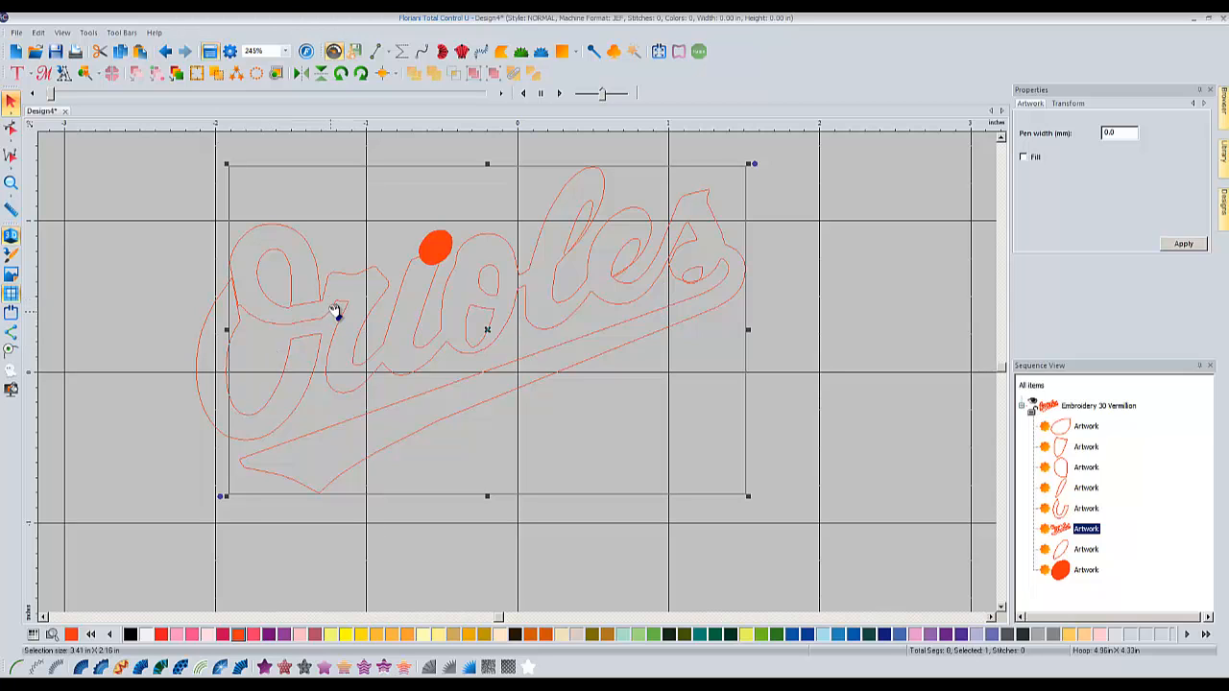
left_click(165, 53)
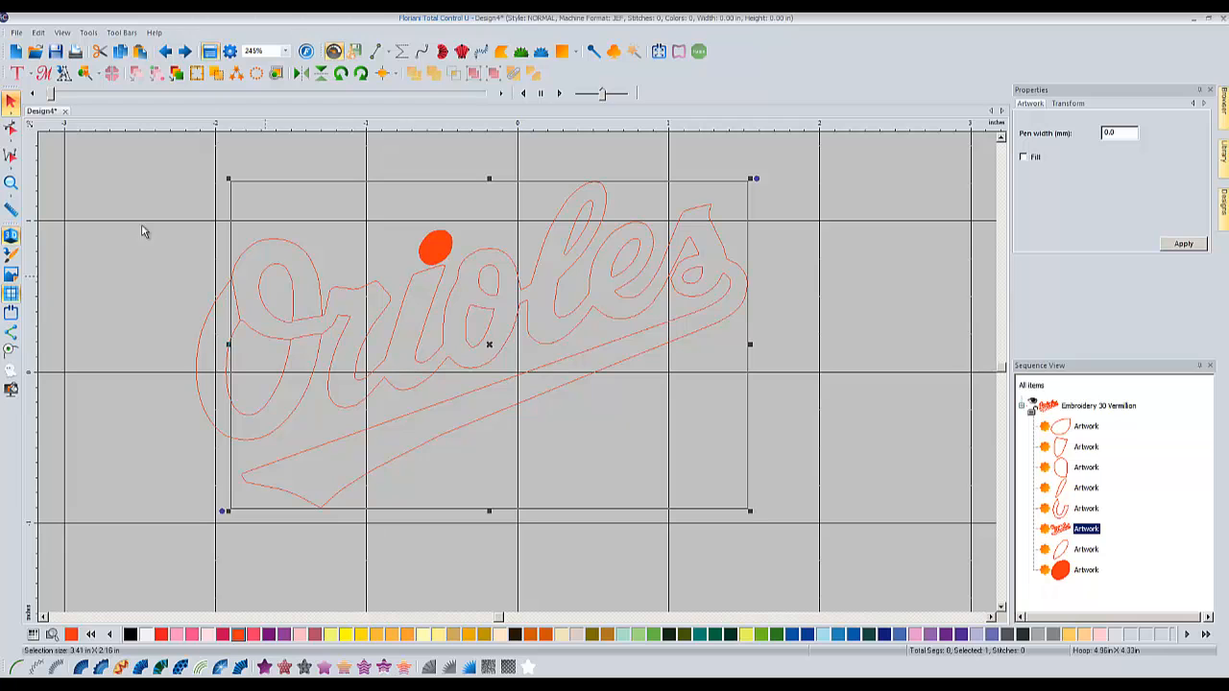
Slice the main wordmark piece where the r joins the i, separating the upper O and r from the remaining lettering.
left_click(11, 128)
left_click(50, 130)
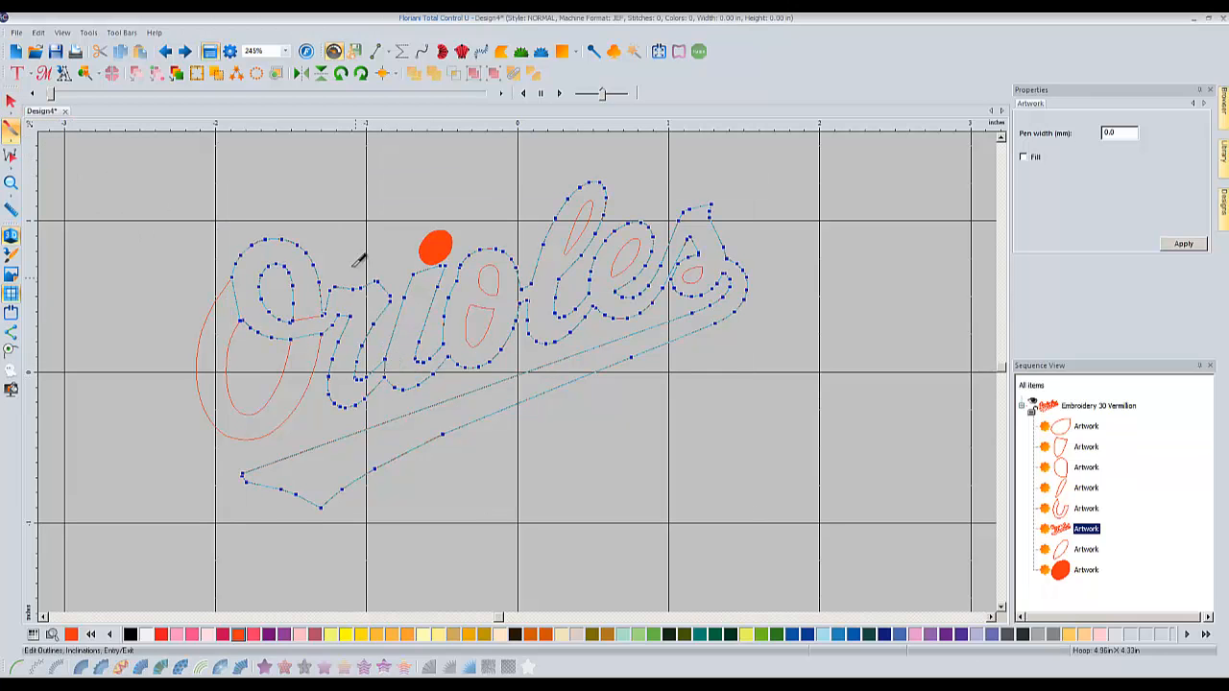
right_click(354, 237)
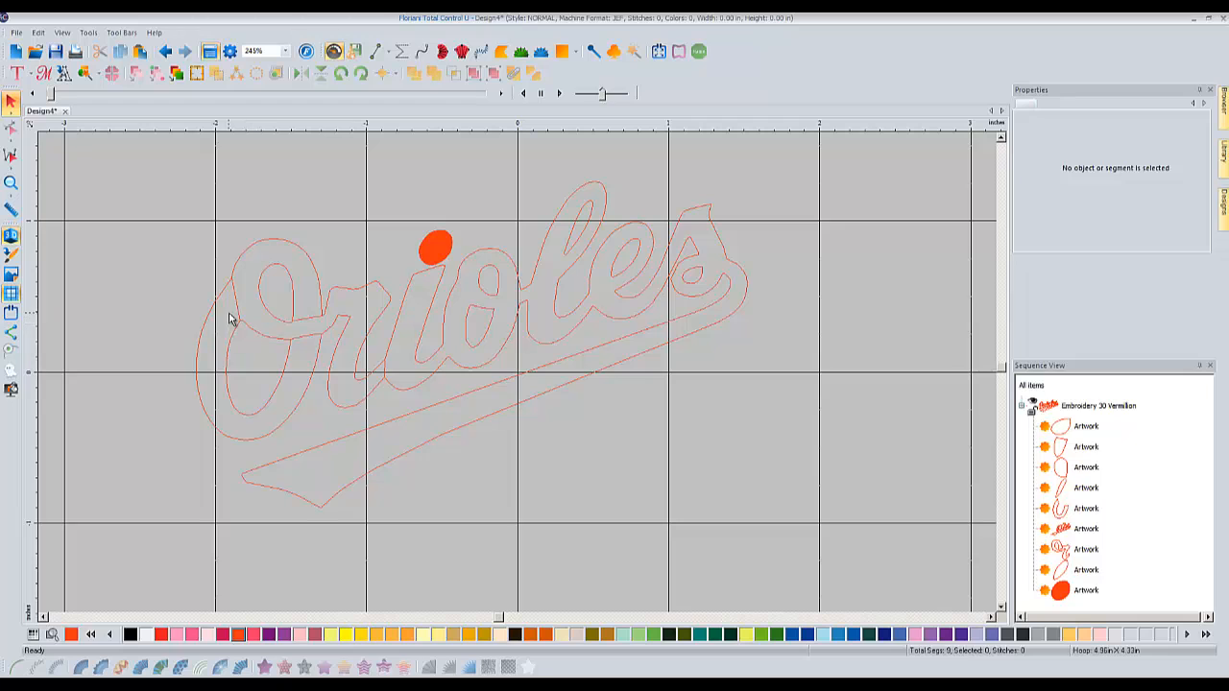
Test the cut between r and i by moving the pieces on either side, undoing each move.
left_click(319, 276)
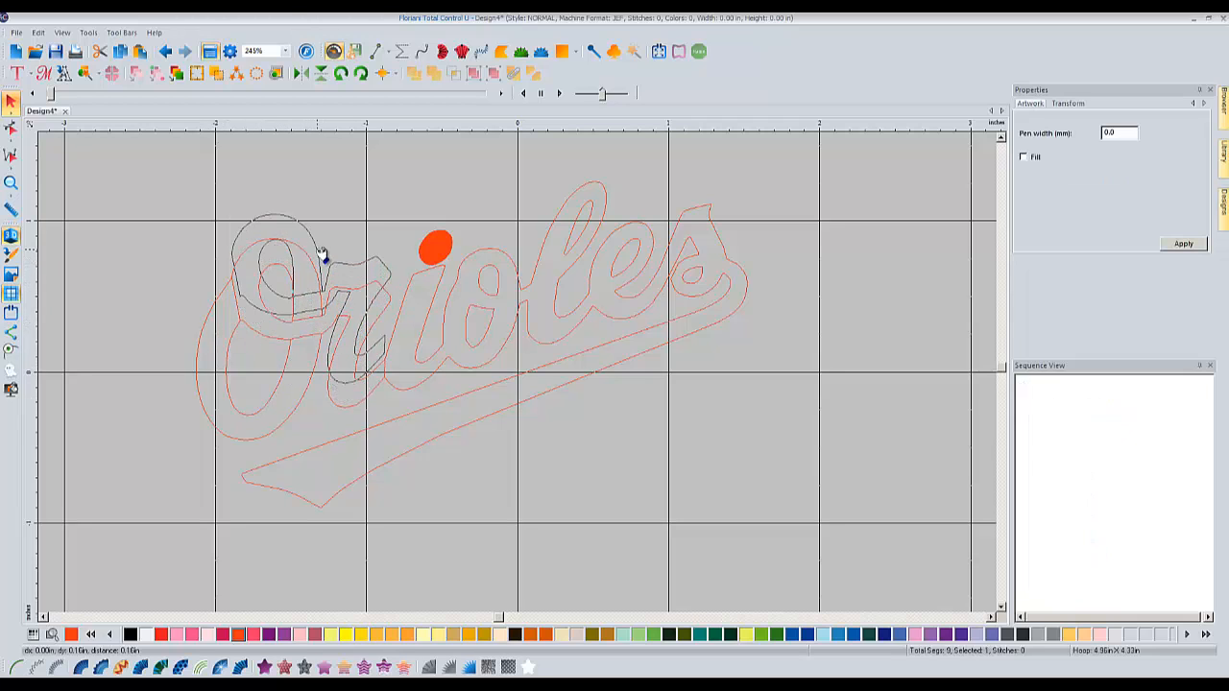
left_click(166, 53)
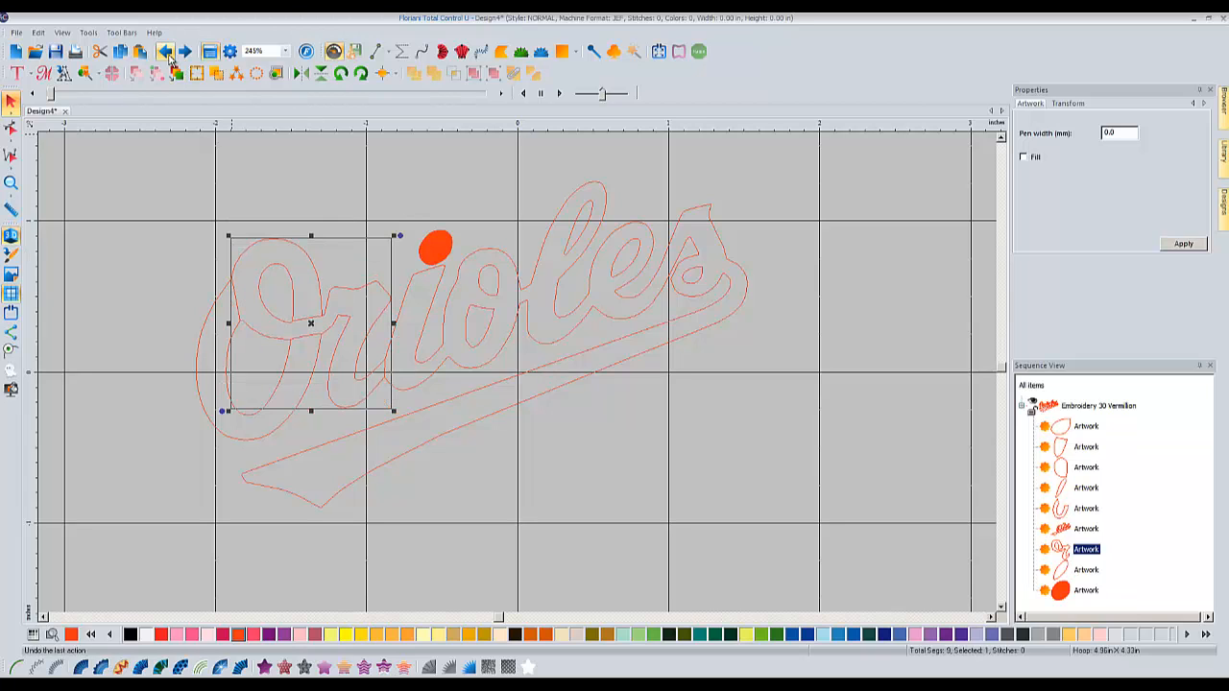
left_click(411, 297)
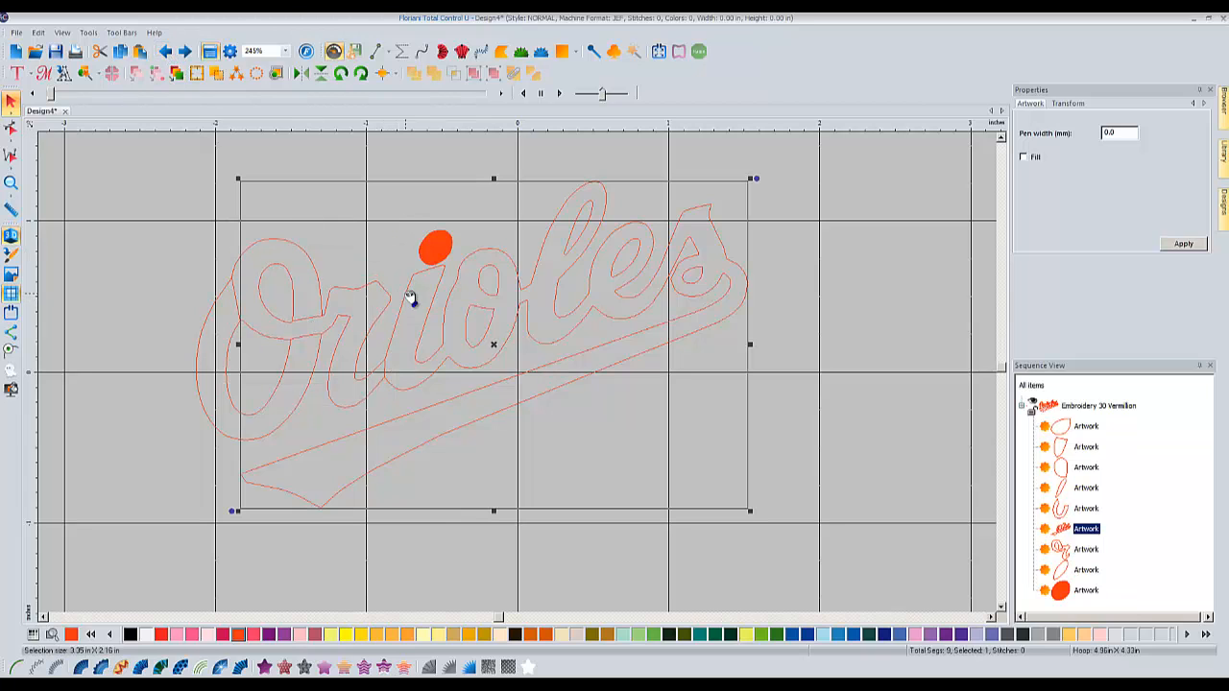
left_click_drag(434, 312, 459, 328)
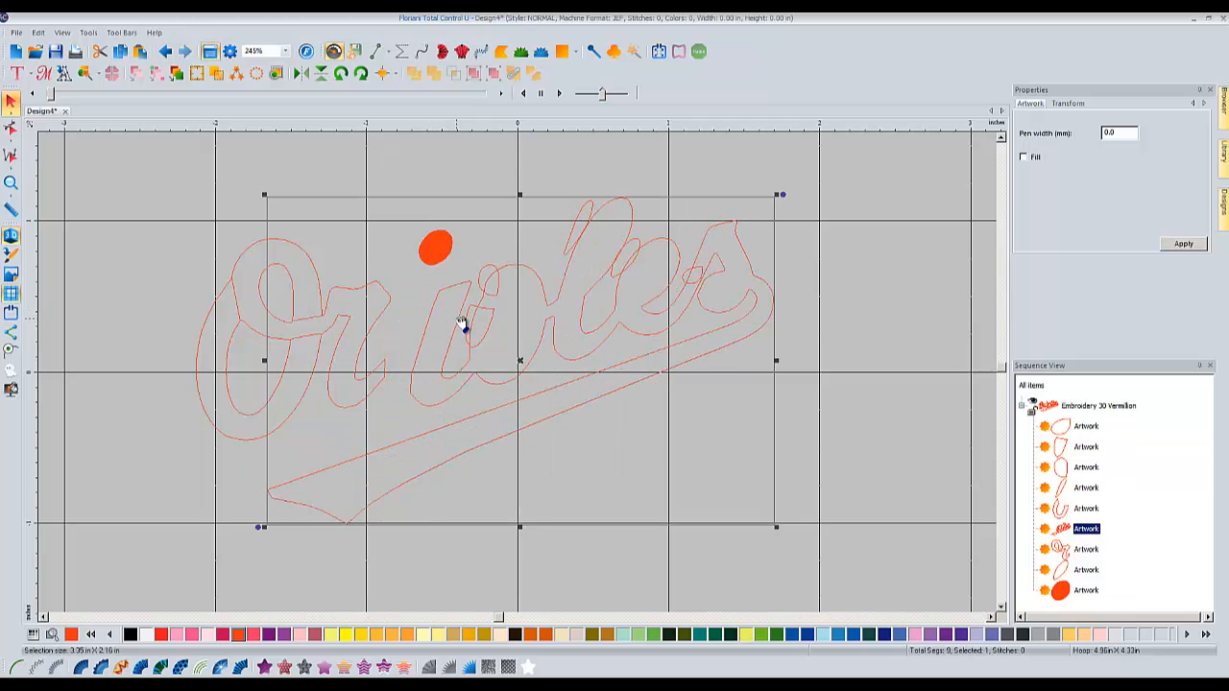
left_click(165, 54)
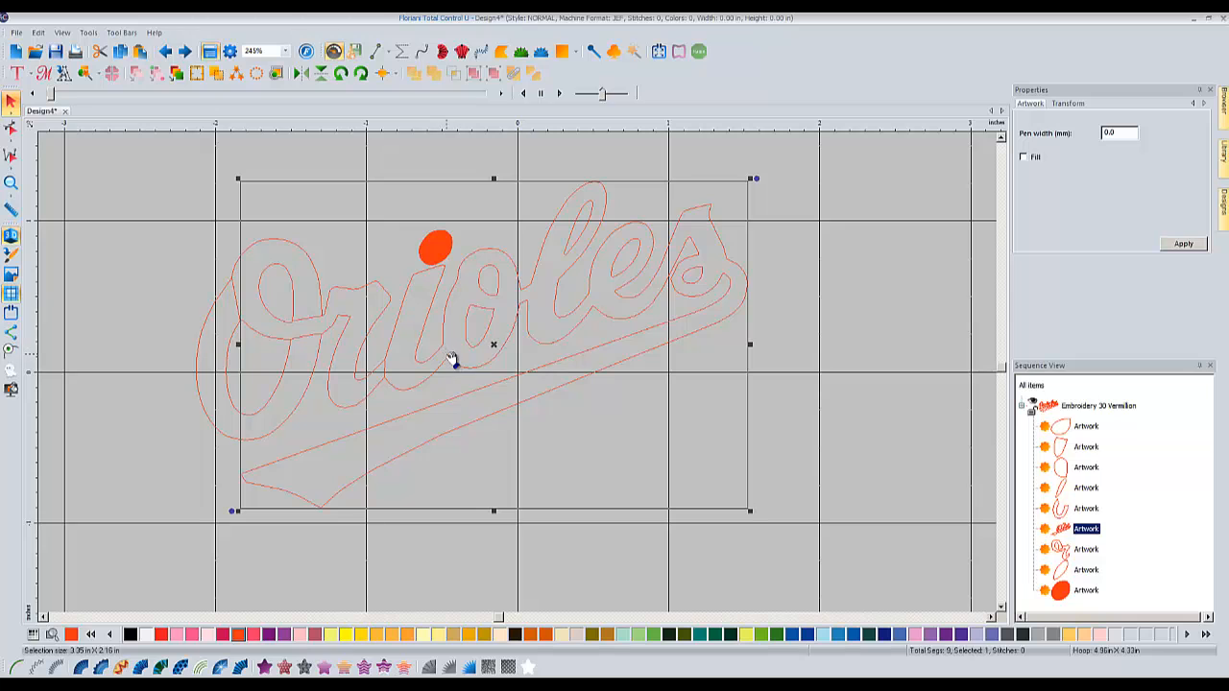
Slice the wordmark at the joint between the i stem and the small o, then select the separated i stem.
left_click(10, 127)
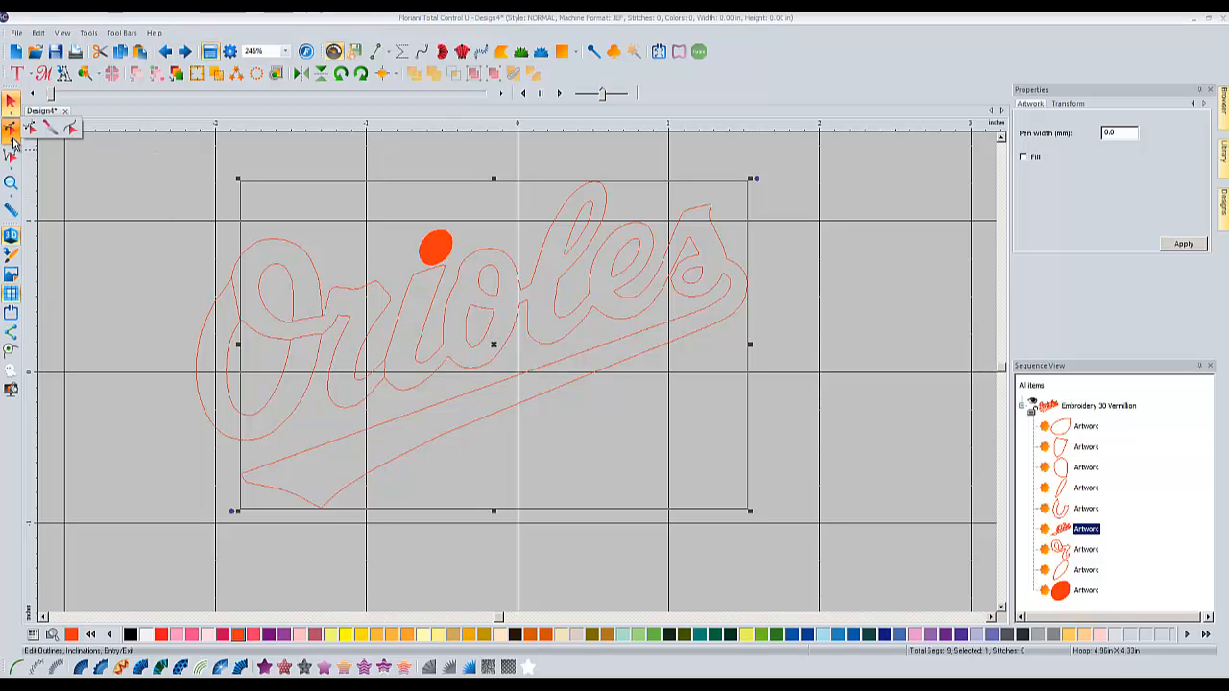
left_click(50, 126)
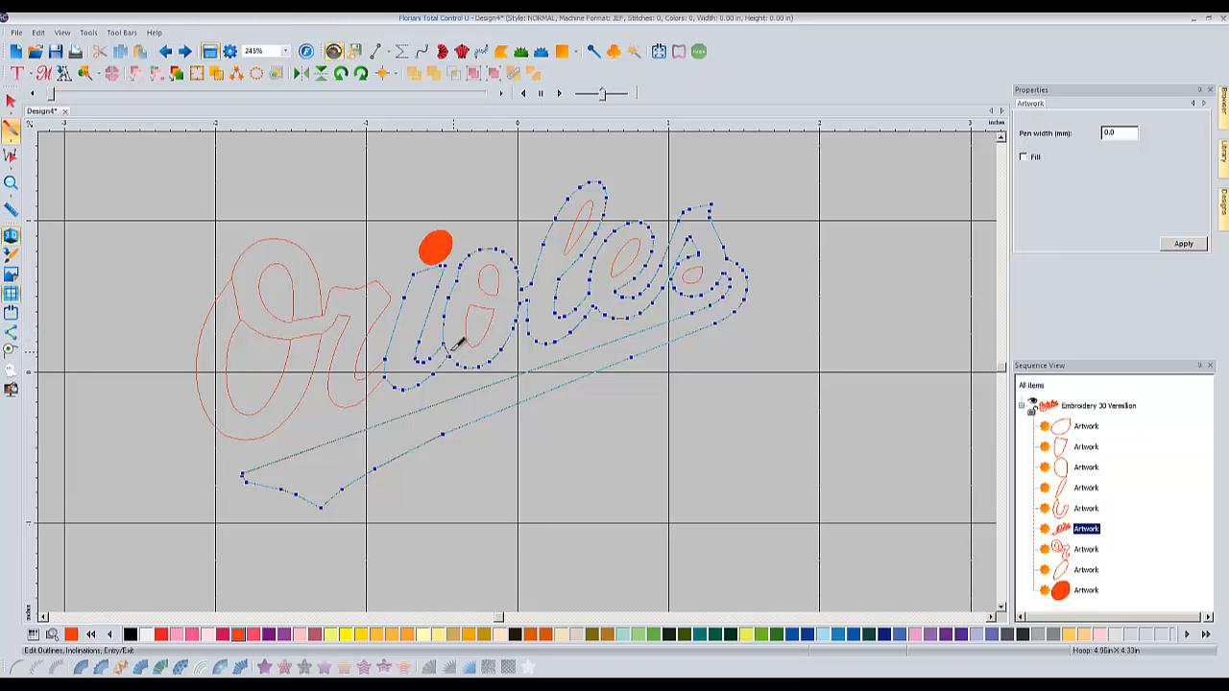
left_click(200, 228)
left_click(431, 360)
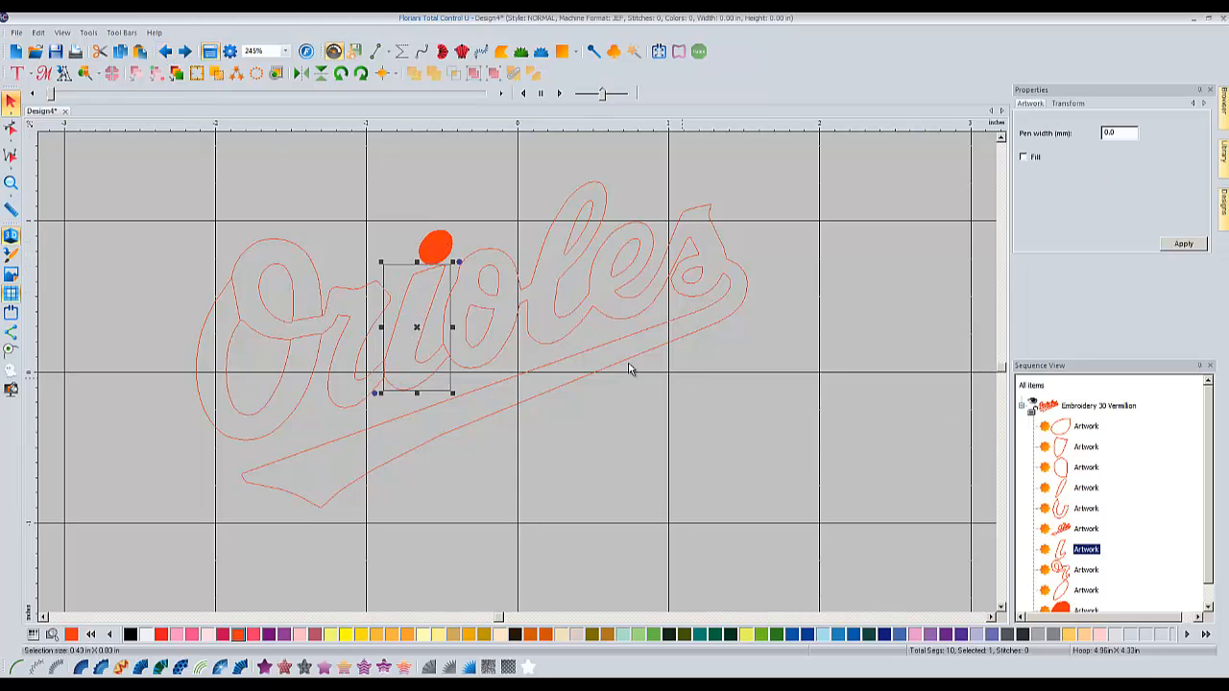
Select the small o's inner openings and outer outline in turn to check which pieces are separate objects.
left_click(490, 329)
left_click(488, 290)
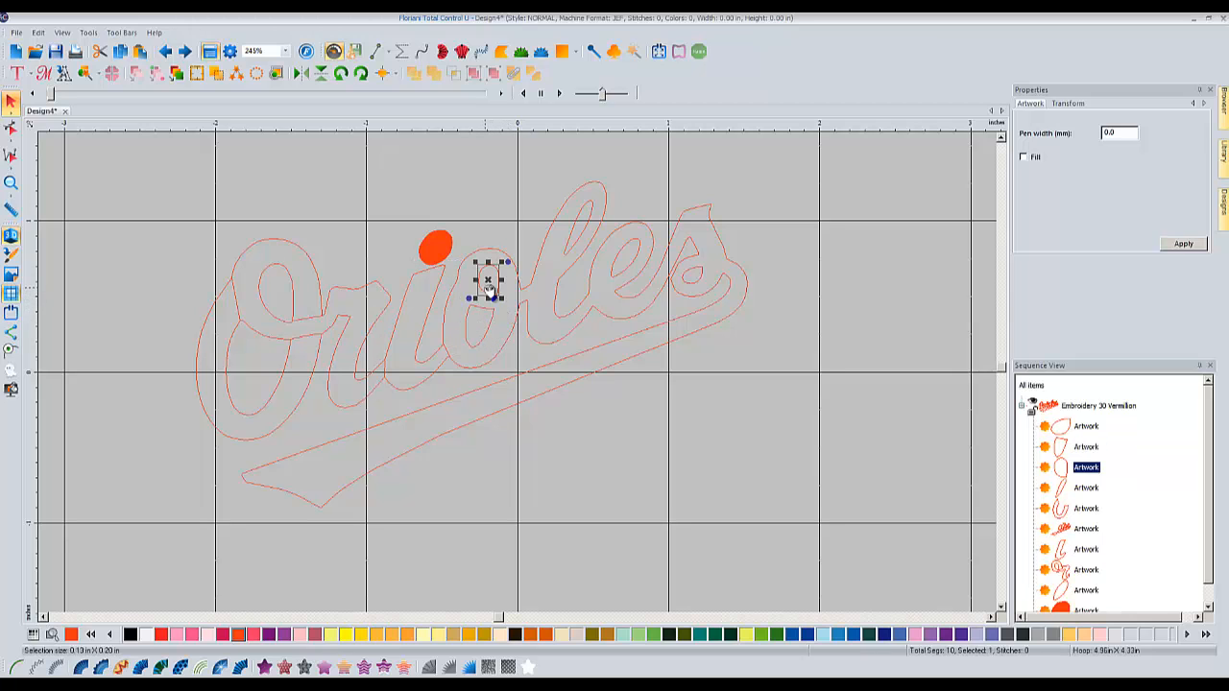
left_click(512, 260)
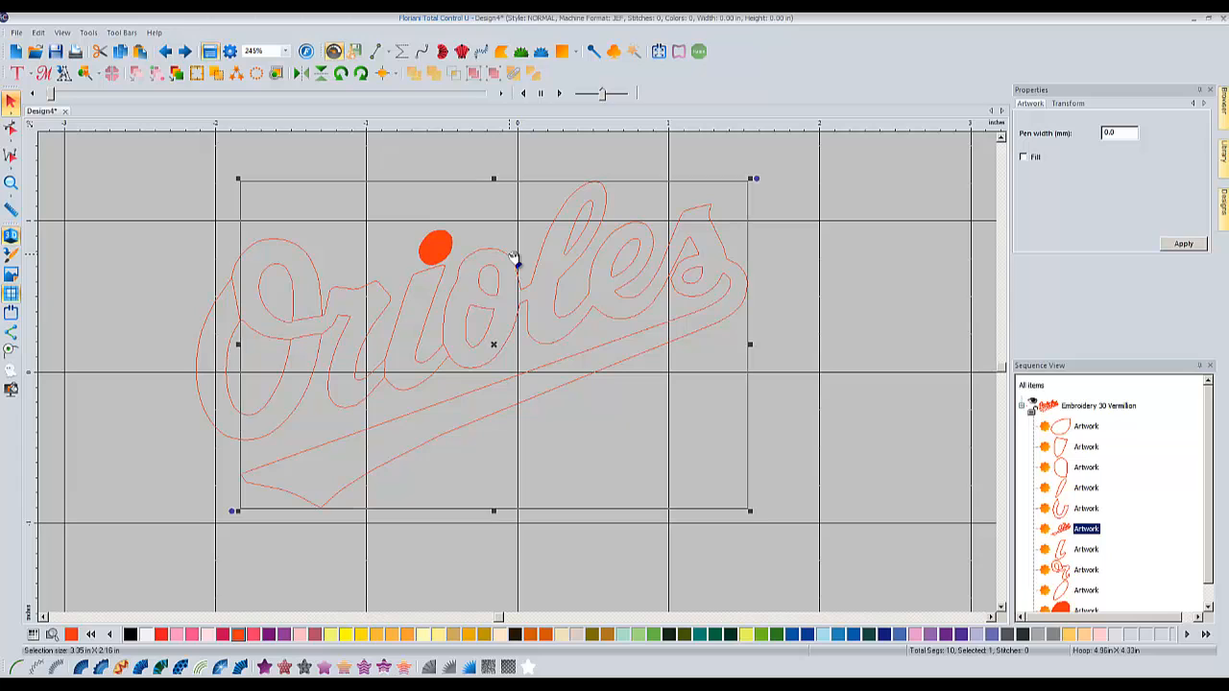
left_click(882, 347)
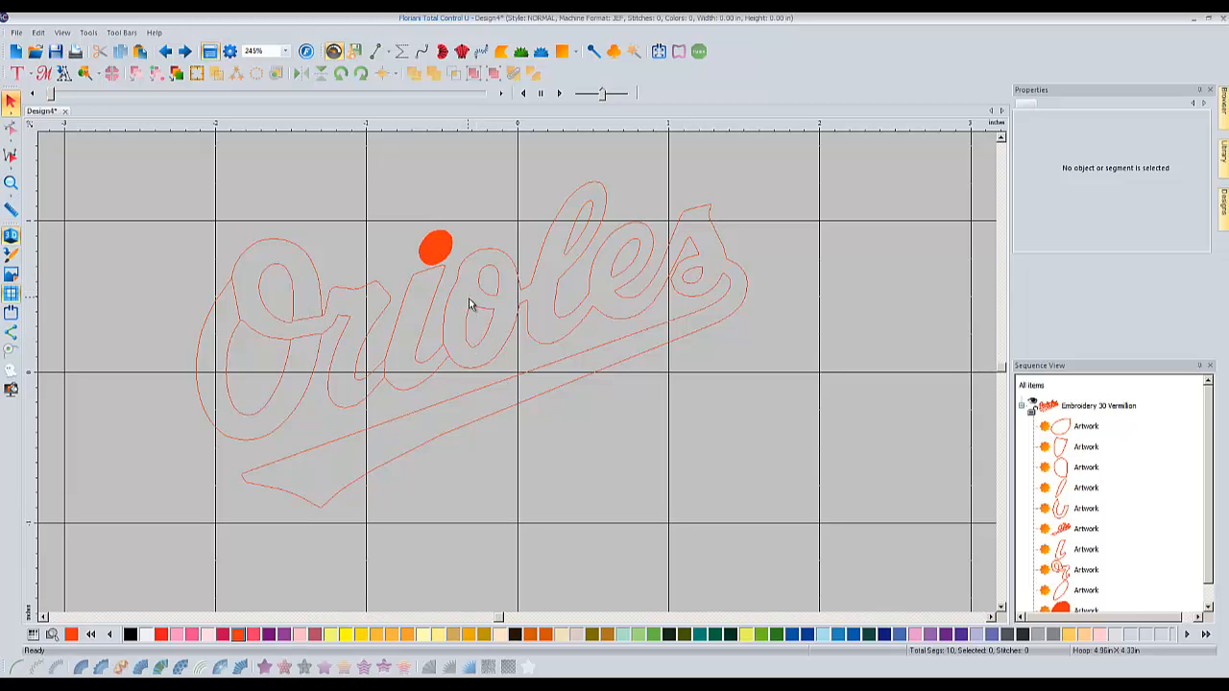
left_click(471, 309)
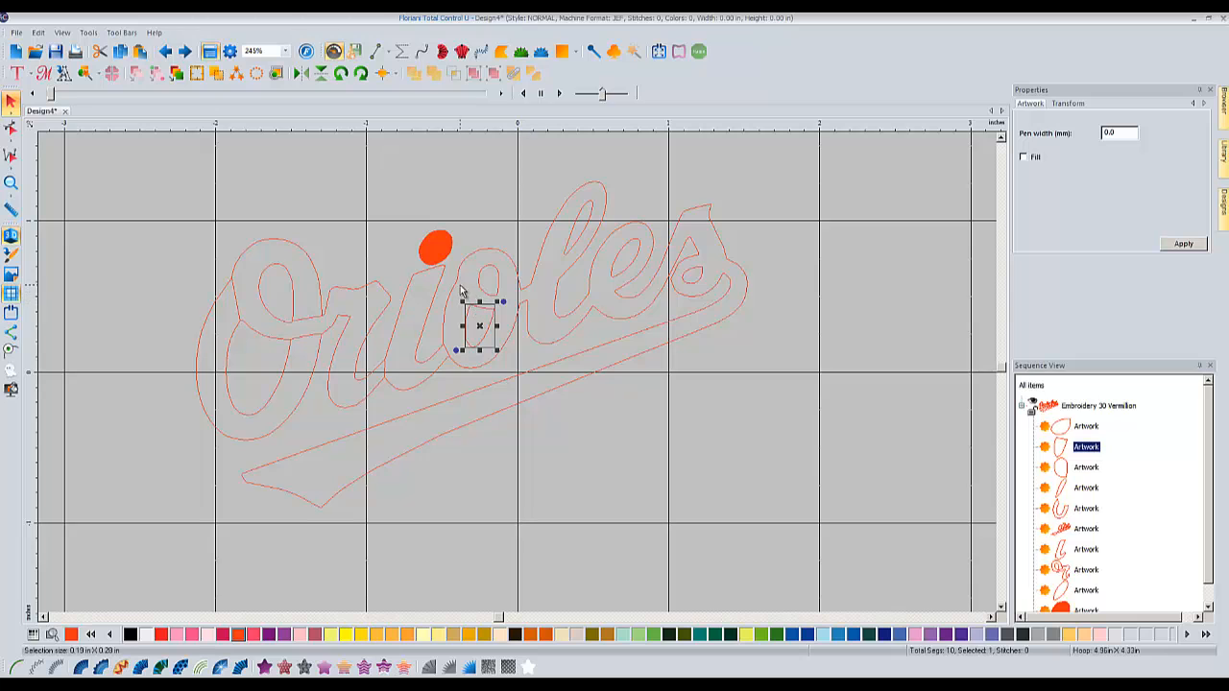
left_click(461, 290)
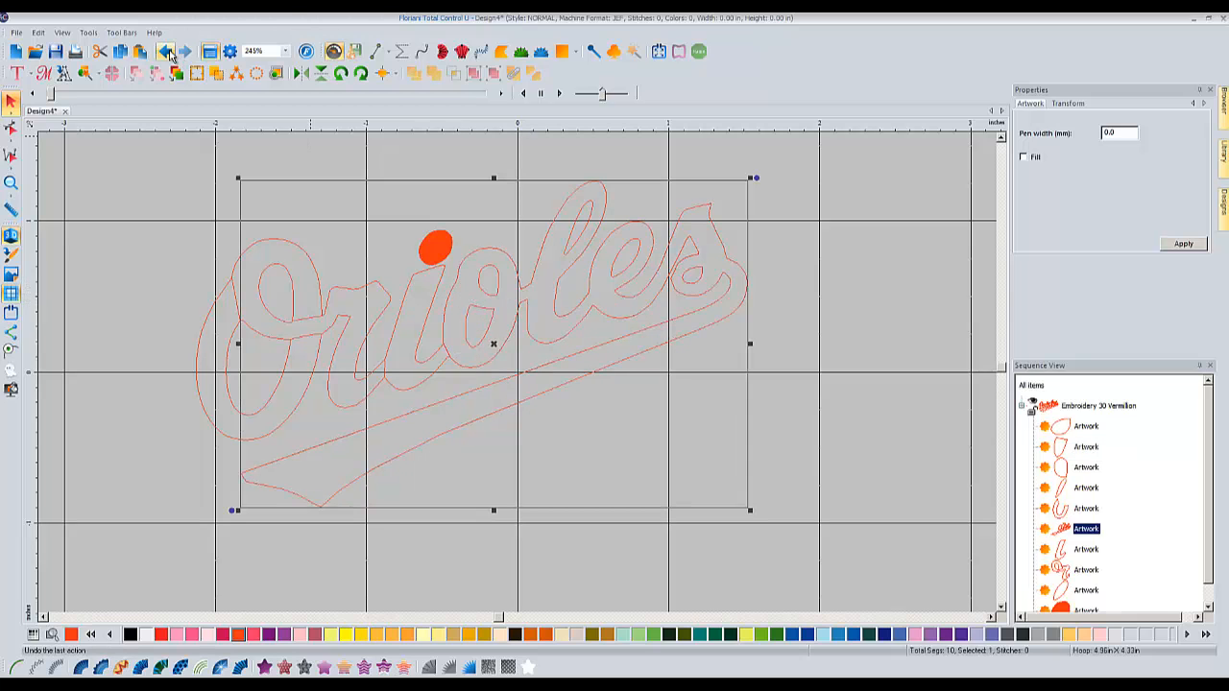
left_click(798, 331)
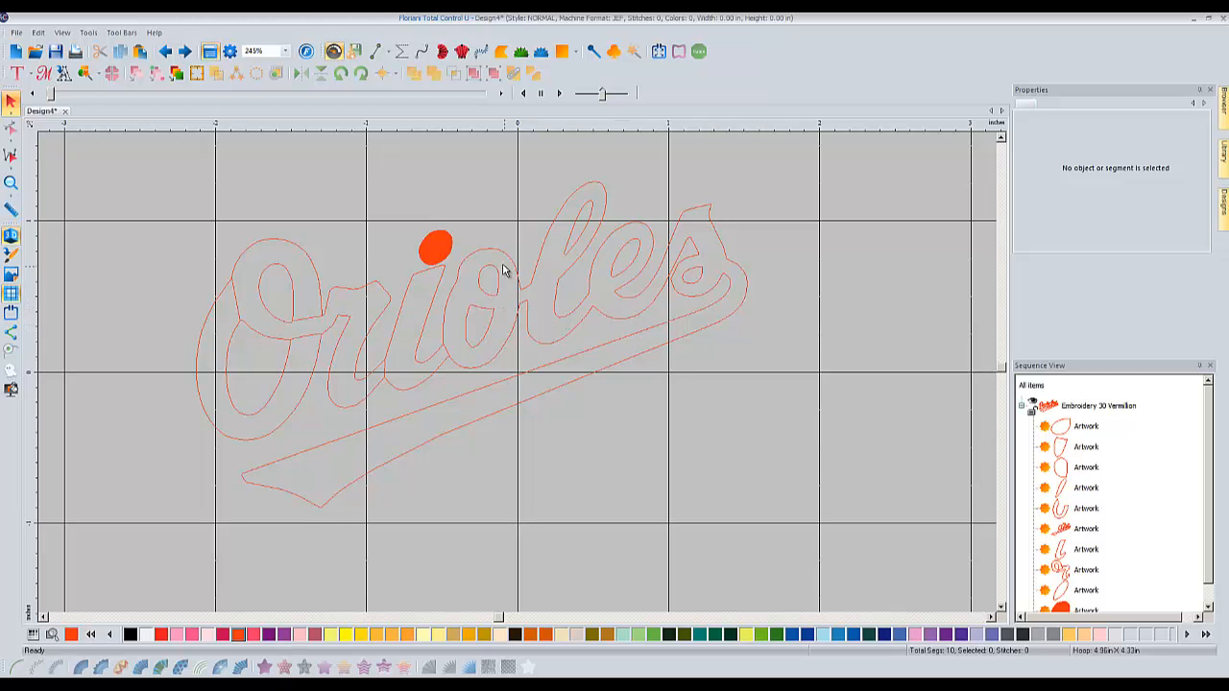
Combine the "oles" and swoosh outline with its five inner openings into one artwork object, then test-move it and undo the move.
left_click_drag(434, 146, 927, 557)
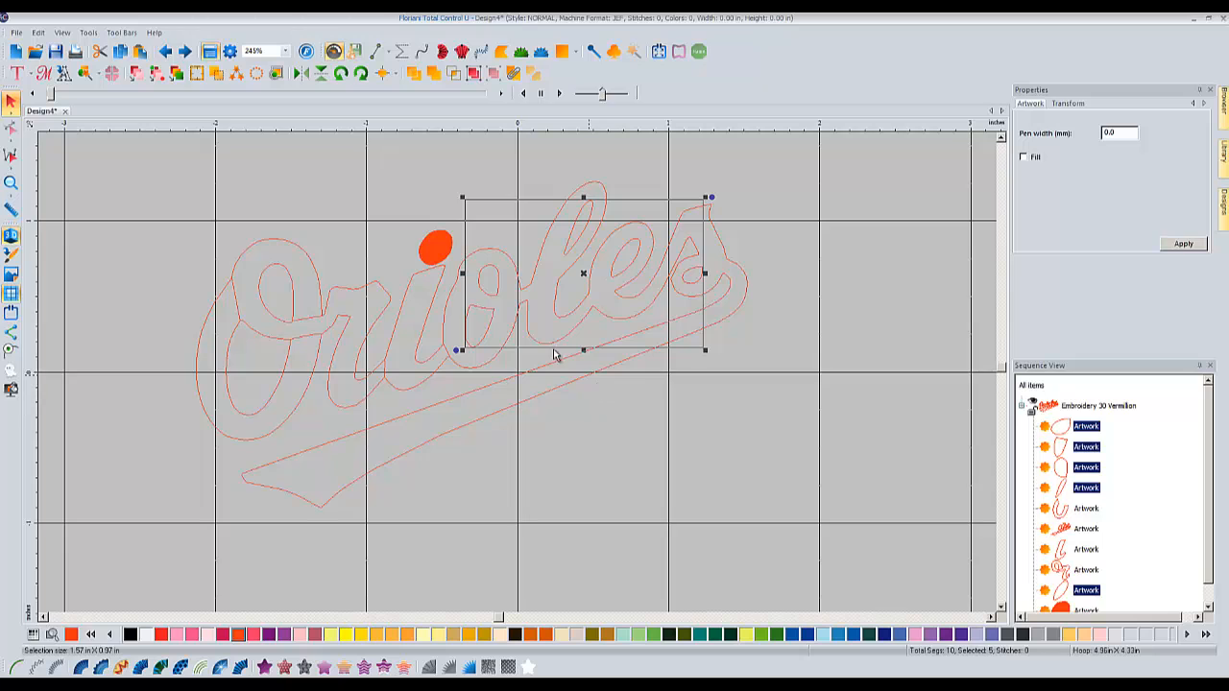
left_click(457, 297, "ctrl")
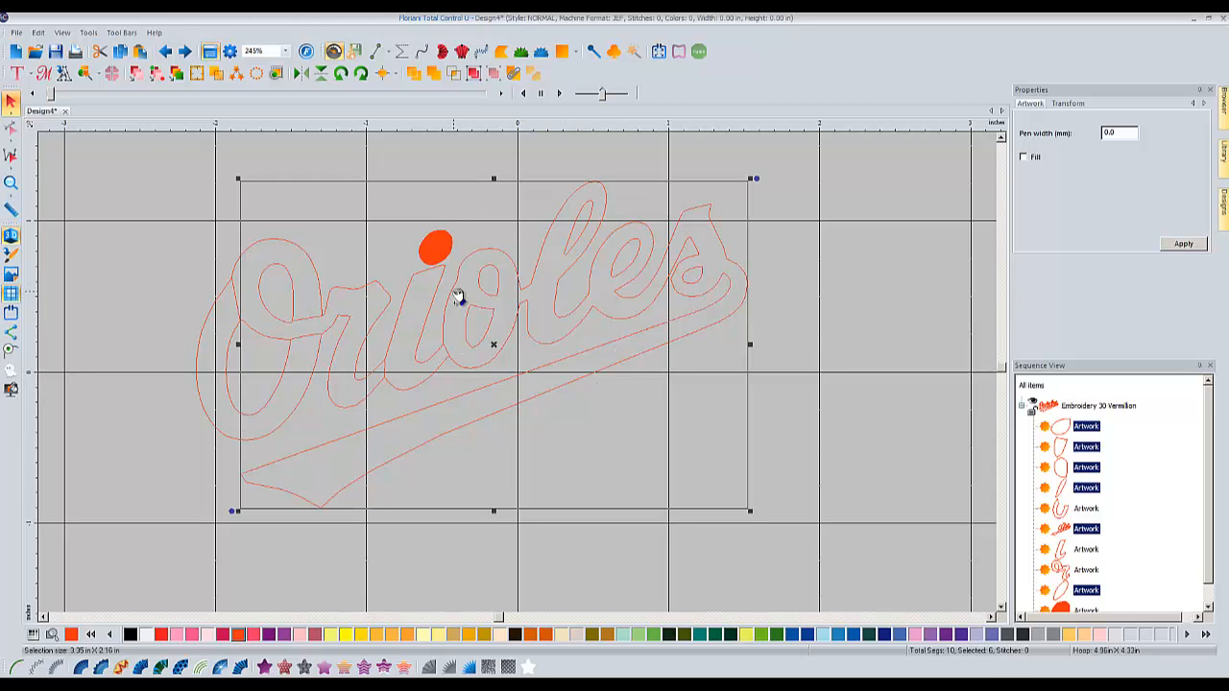
right_click(457, 298)
left_click(512, 451)
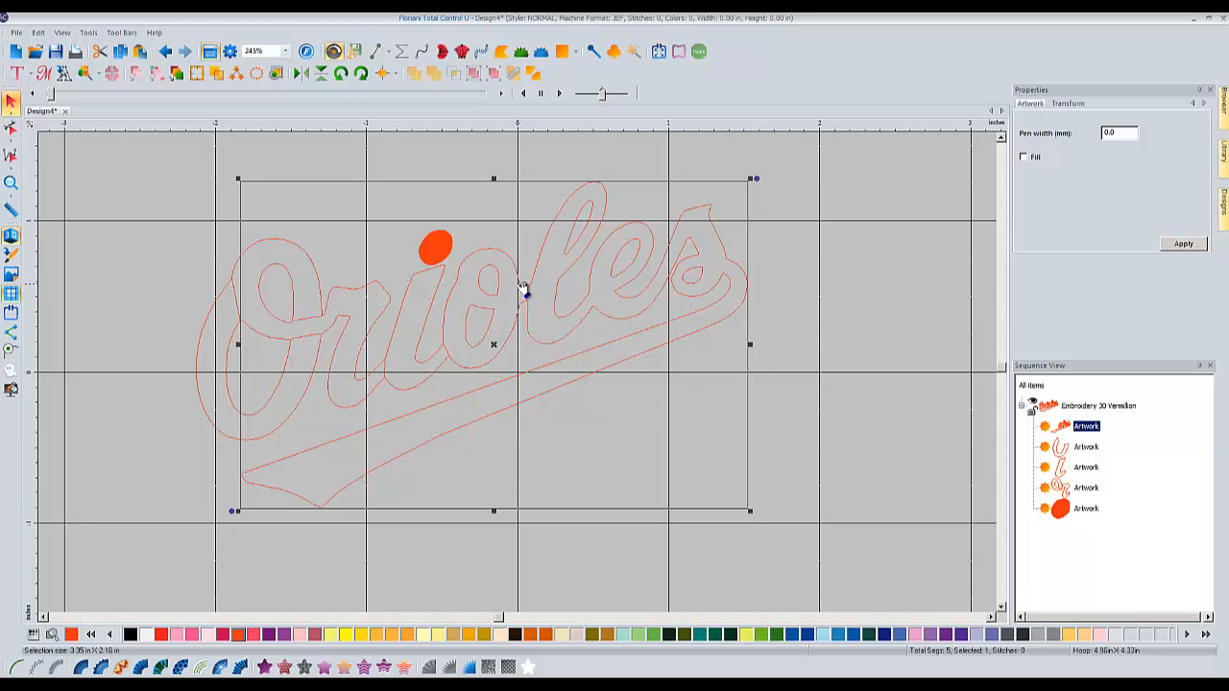
left_click_drag(527, 288, 598, 317)
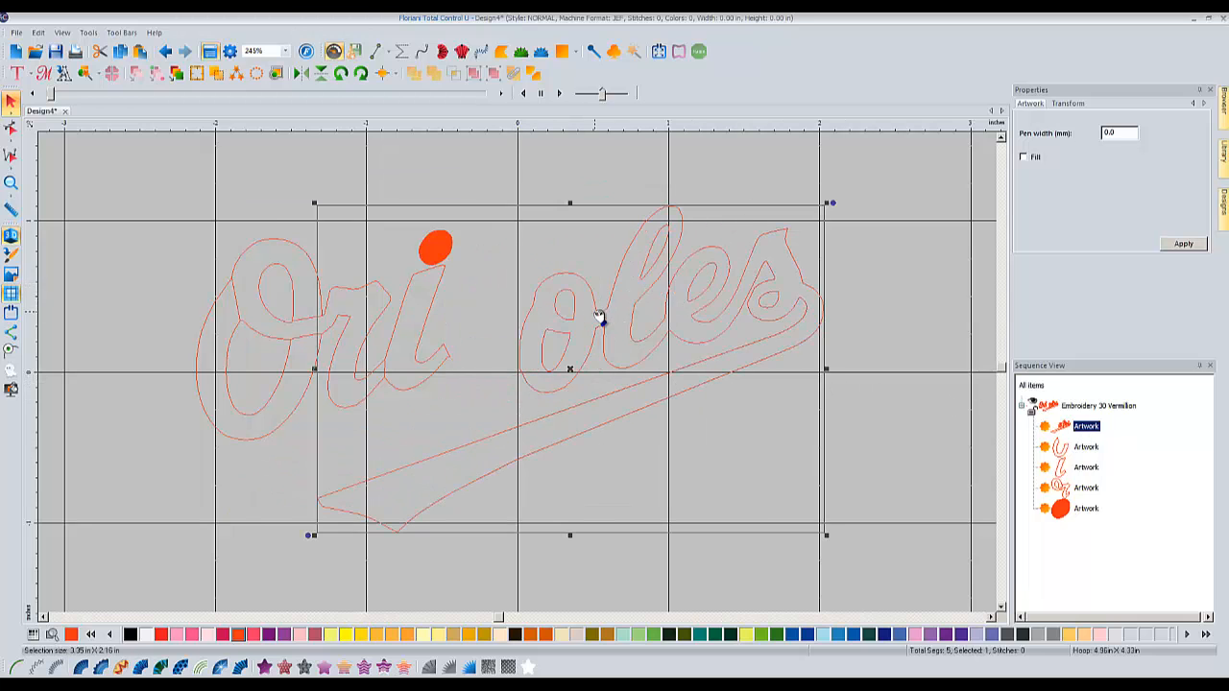
left_click(165, 51)
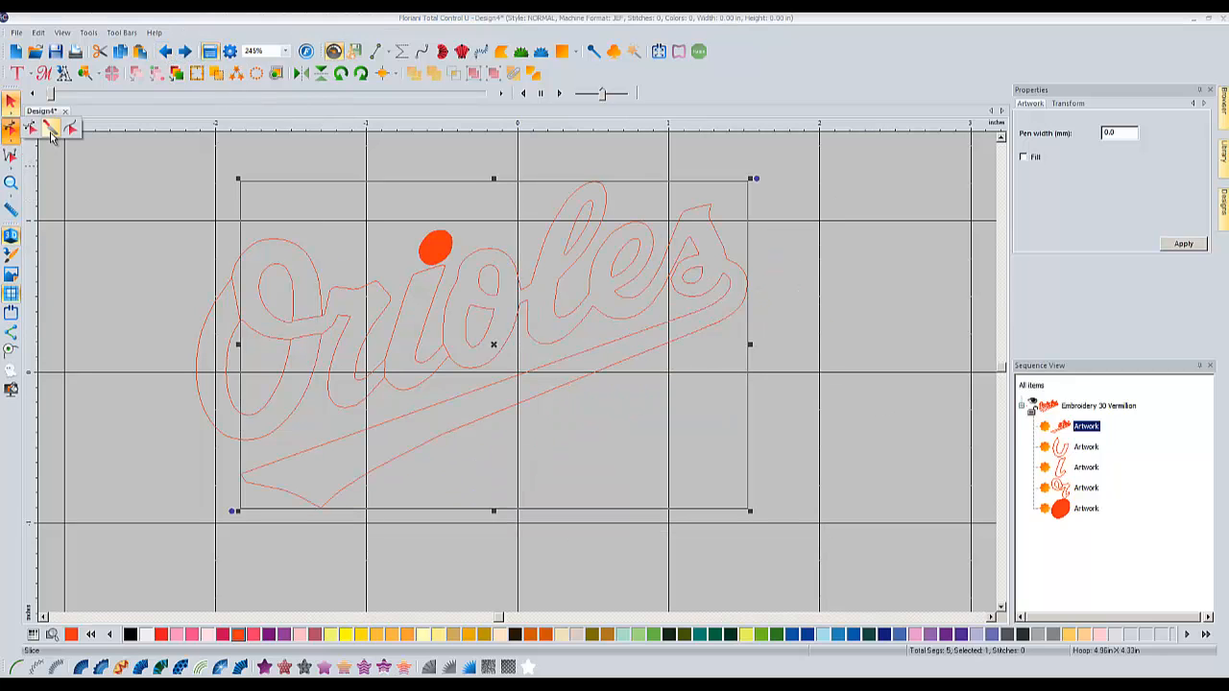
Slice the small o from its outer left notch to its lower opening's upper-left corner, then shift its upper opening and undo that move.
left_click(10, 128)
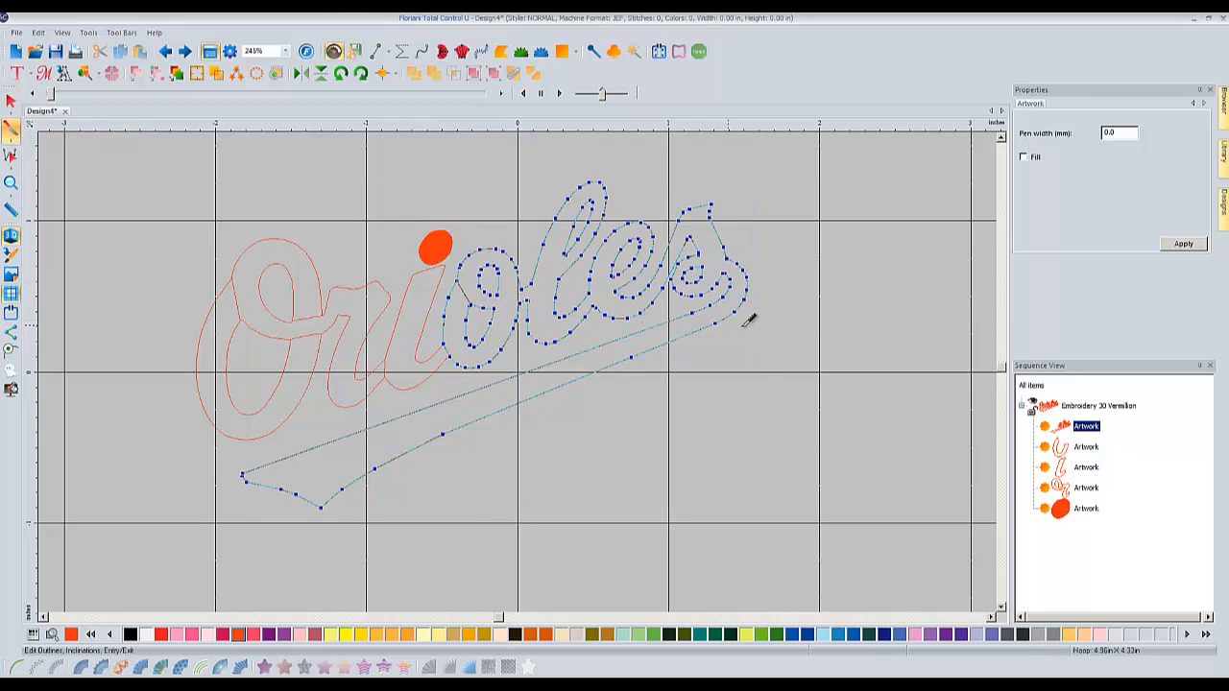
key("Escape")
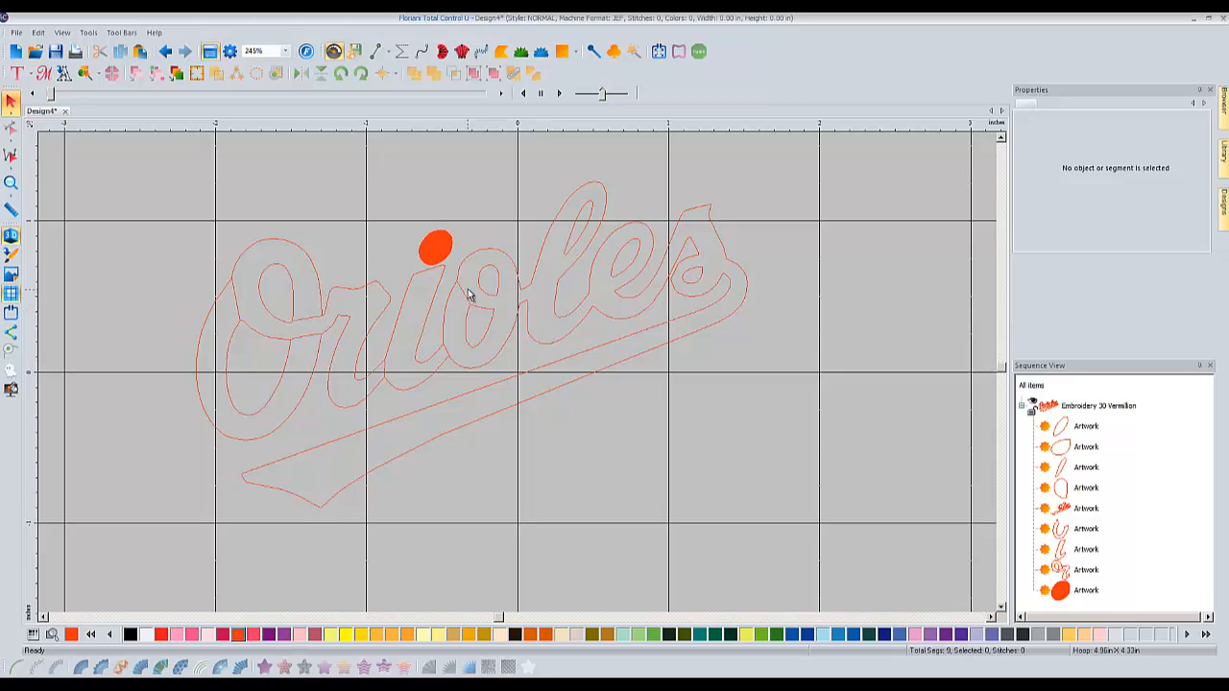
left_click_drag(494, 304, 523, 305)
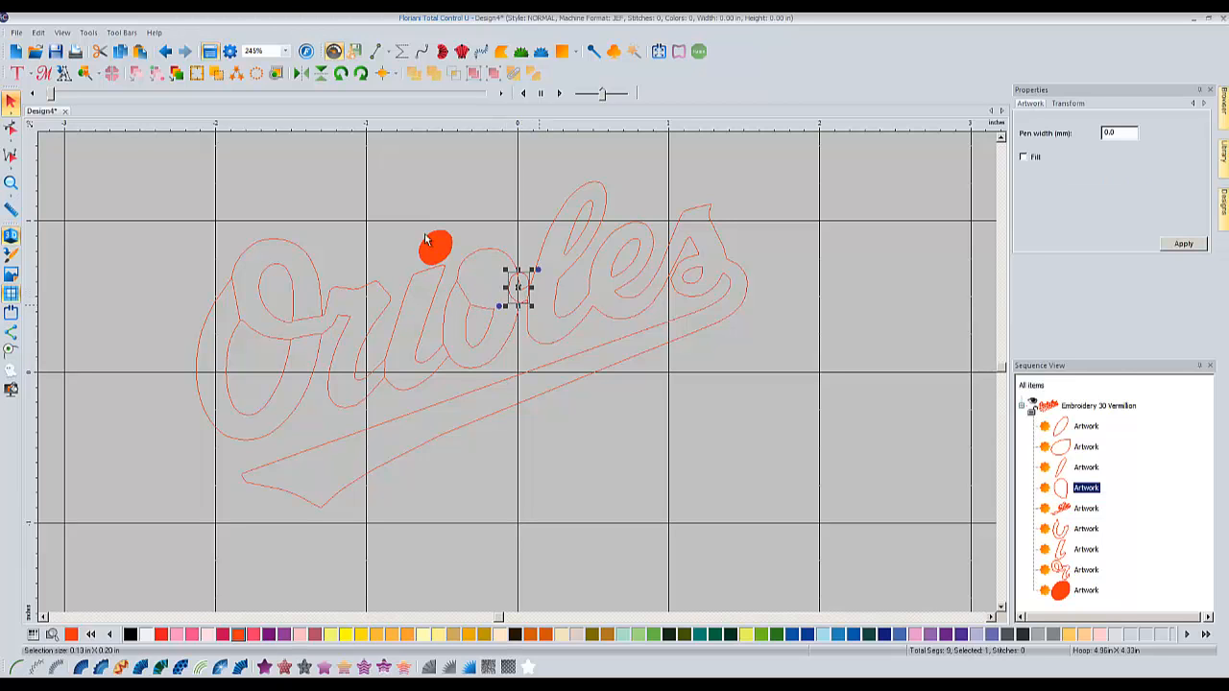
left_click(165, 51)
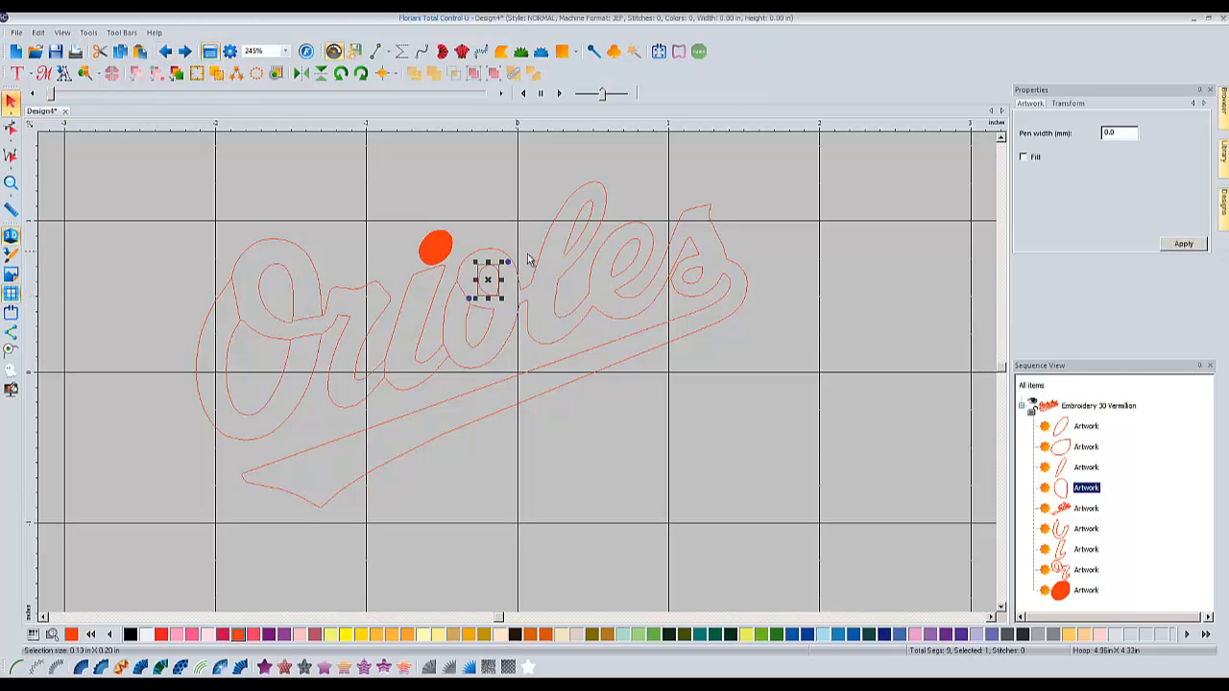
Slice the small o from its lower opening to the notch beside the l, then test-move the separated bottom piece and undo the move.
left_click(489, 326)
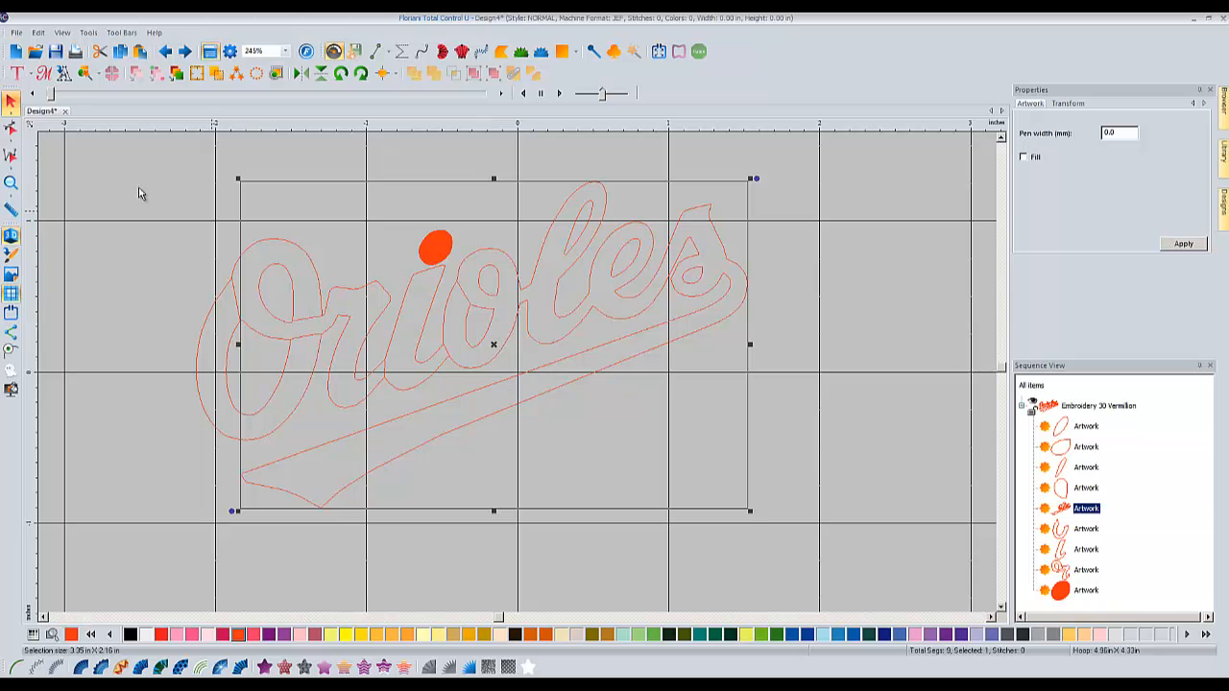
left_click(11, 128)
left_click(38, 132)
left_click(515, 298)
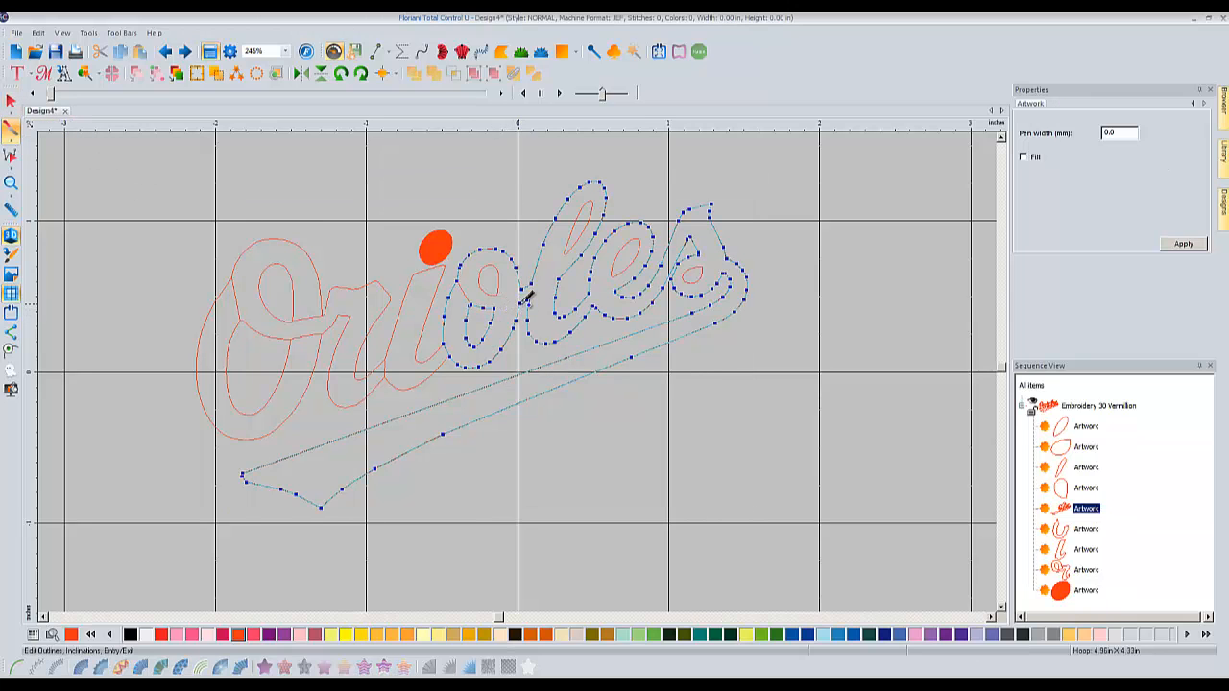
key("Escape")
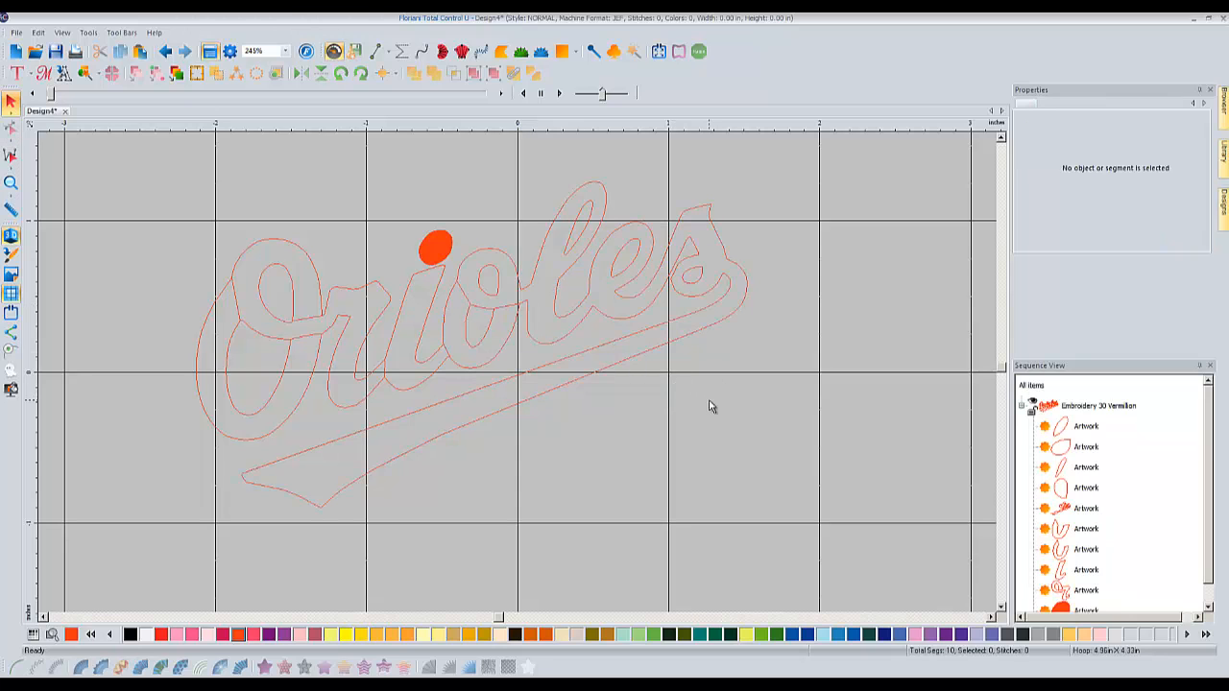
left_click(502, 357)
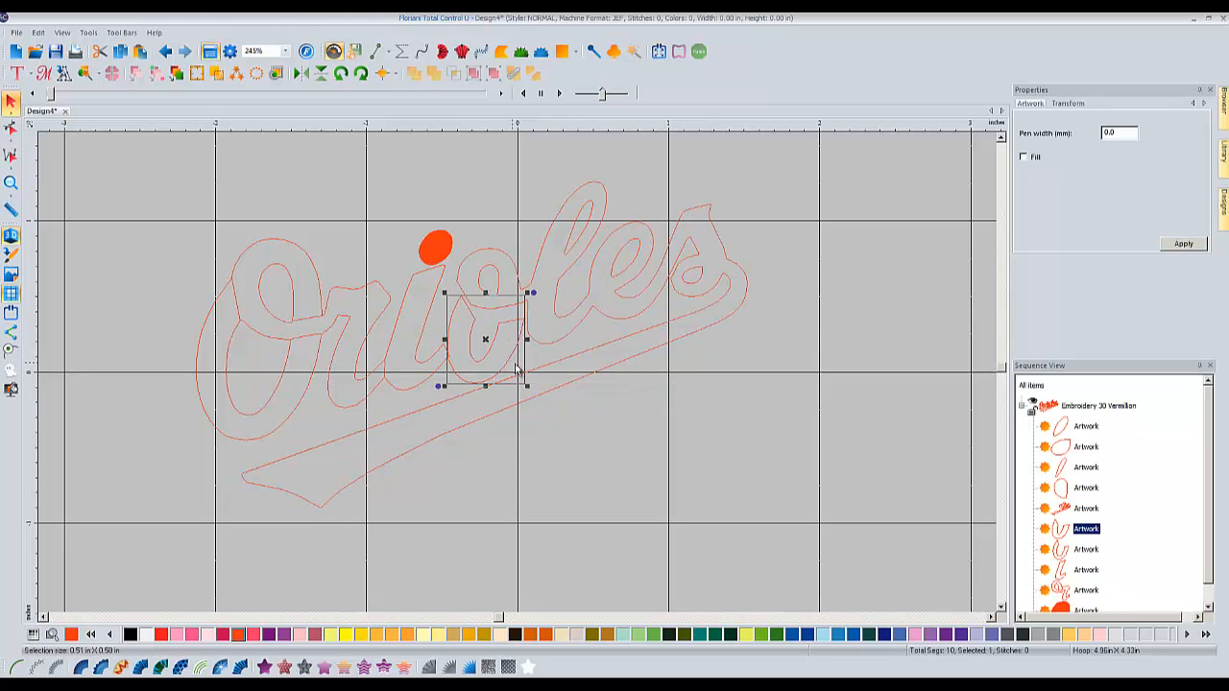
left_click(165, 54)
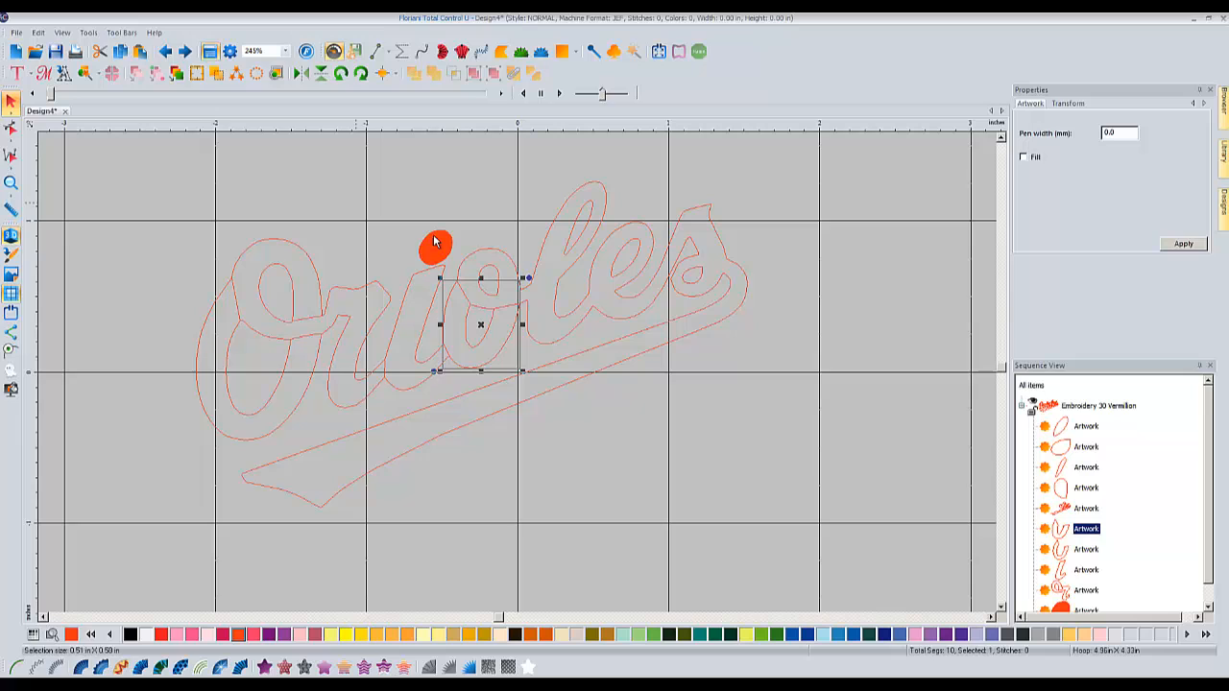
left_click(623, 422)
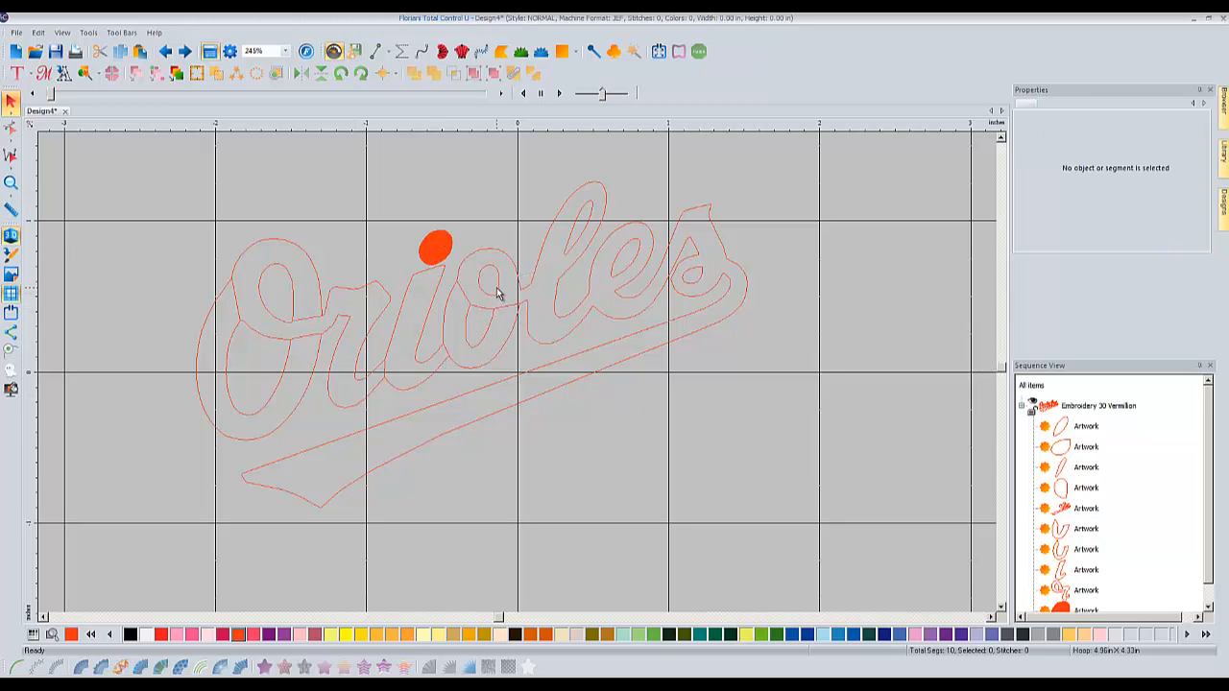
Combine the small o's upper opening with the "oles" and swoosh outline into one artwork object.
left_click(498, 293)
left_click(533, 290, "shift")
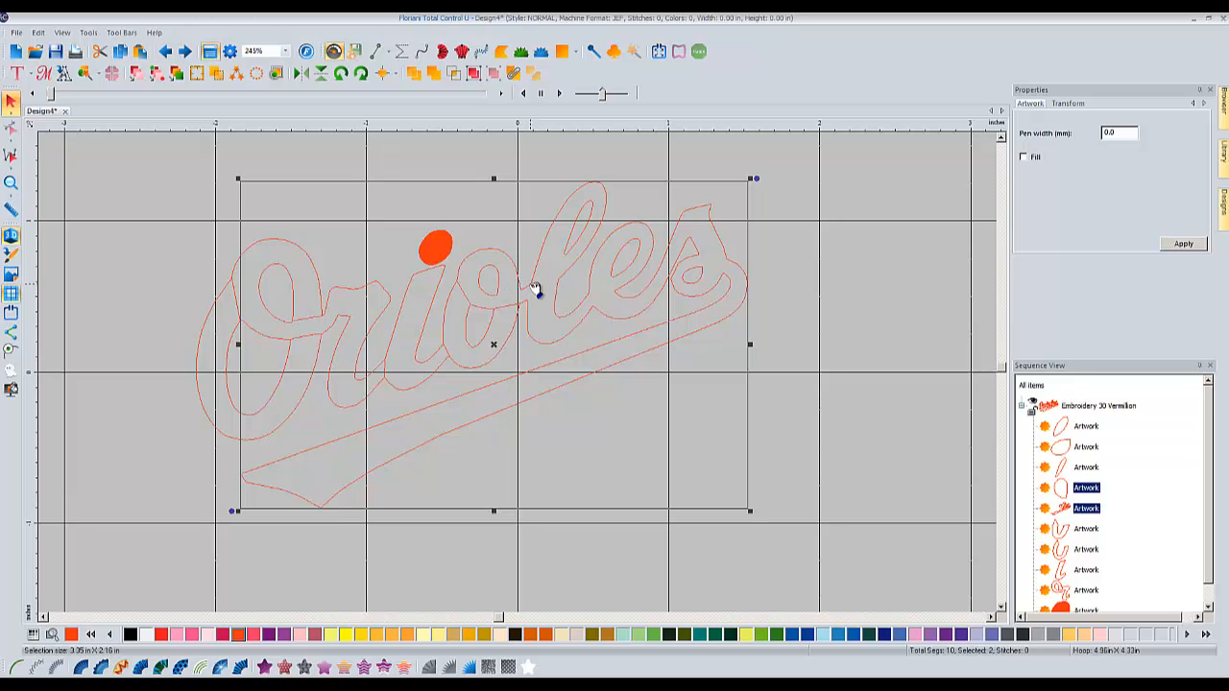
right_click(522, 285)
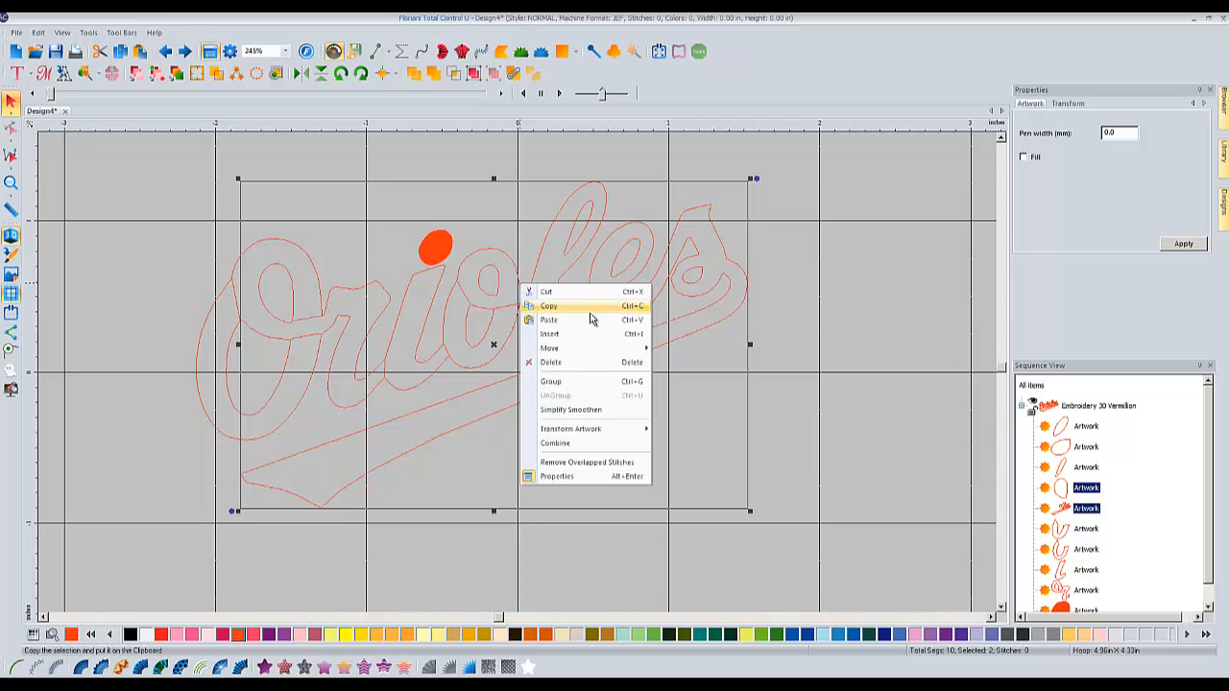
left_click(580, 444)
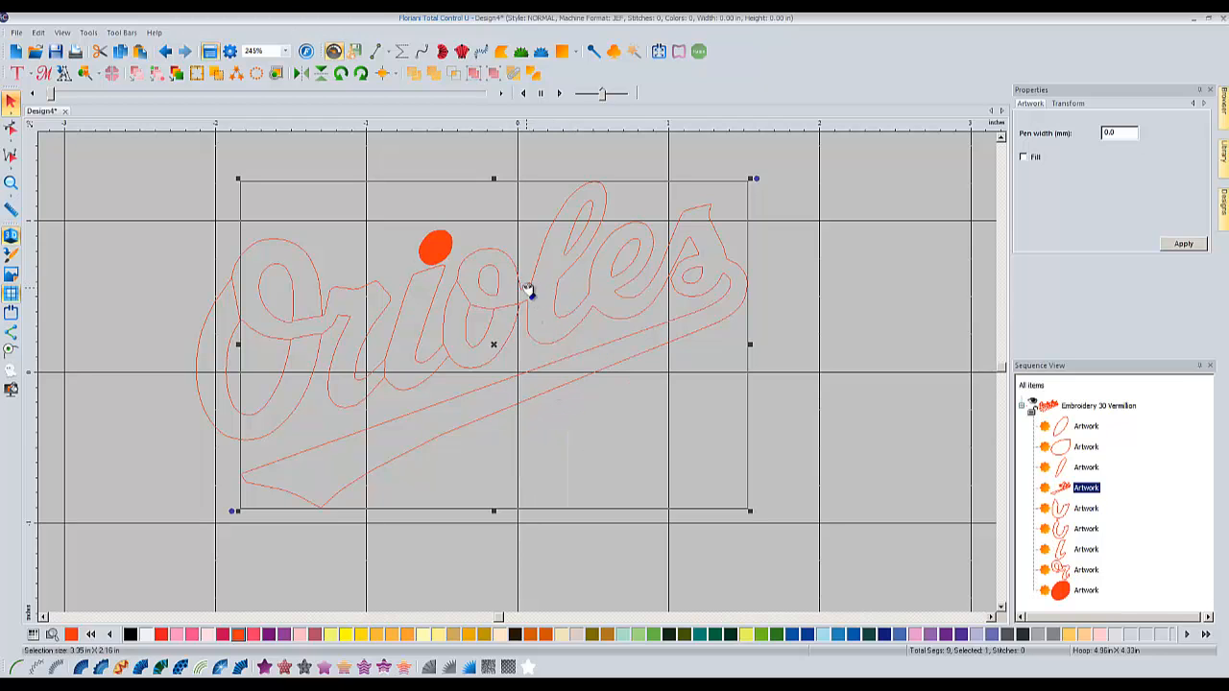
Slice the combined outline from the small o's upper opening to the notch beside the l, then test-move it and undo the move.
left_click(11, 131)
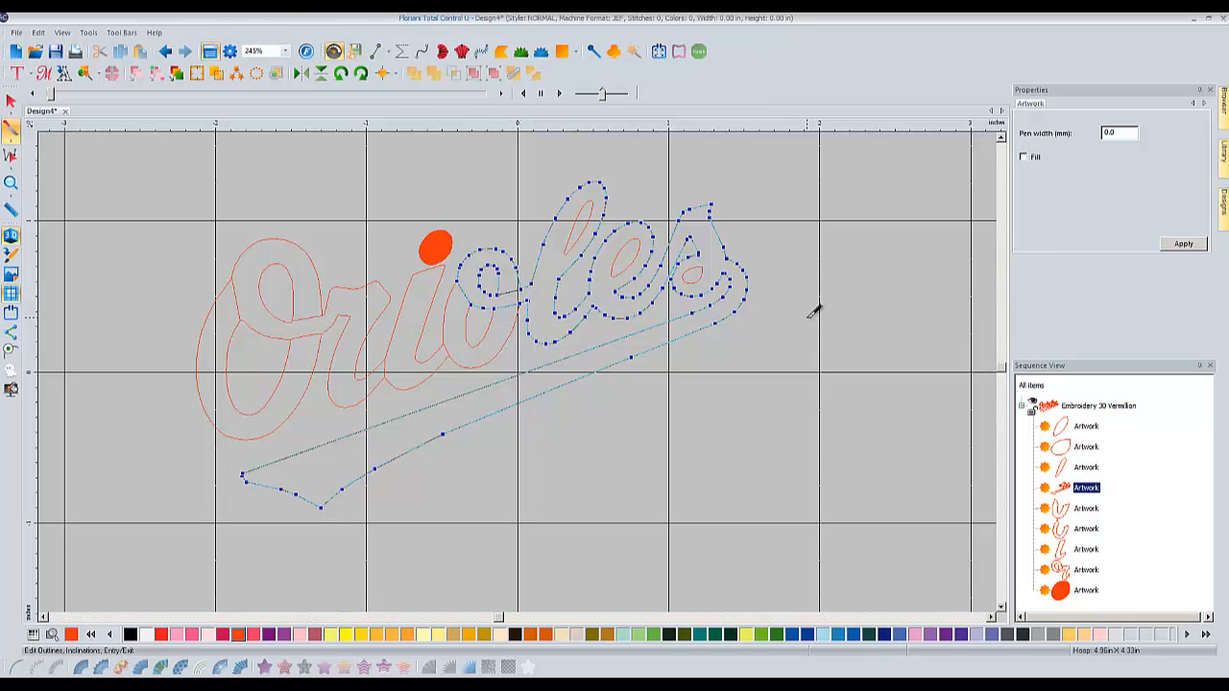
key("Escape")
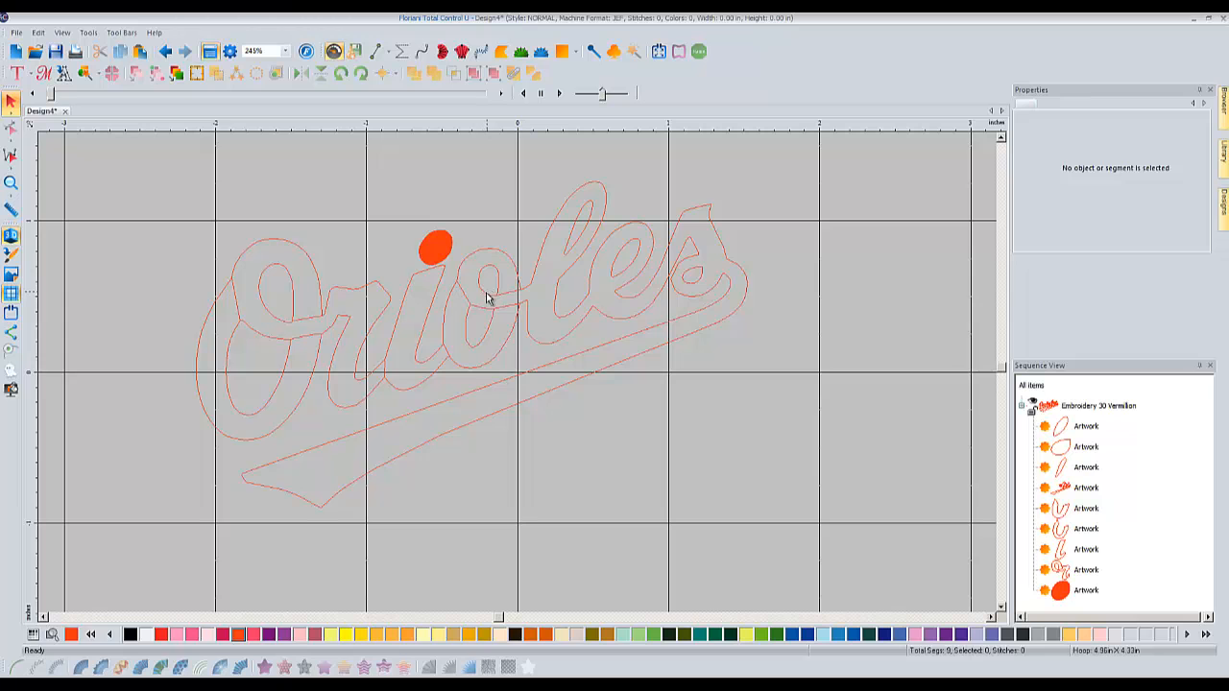
left_click_drag(490, 296, 598, 318)
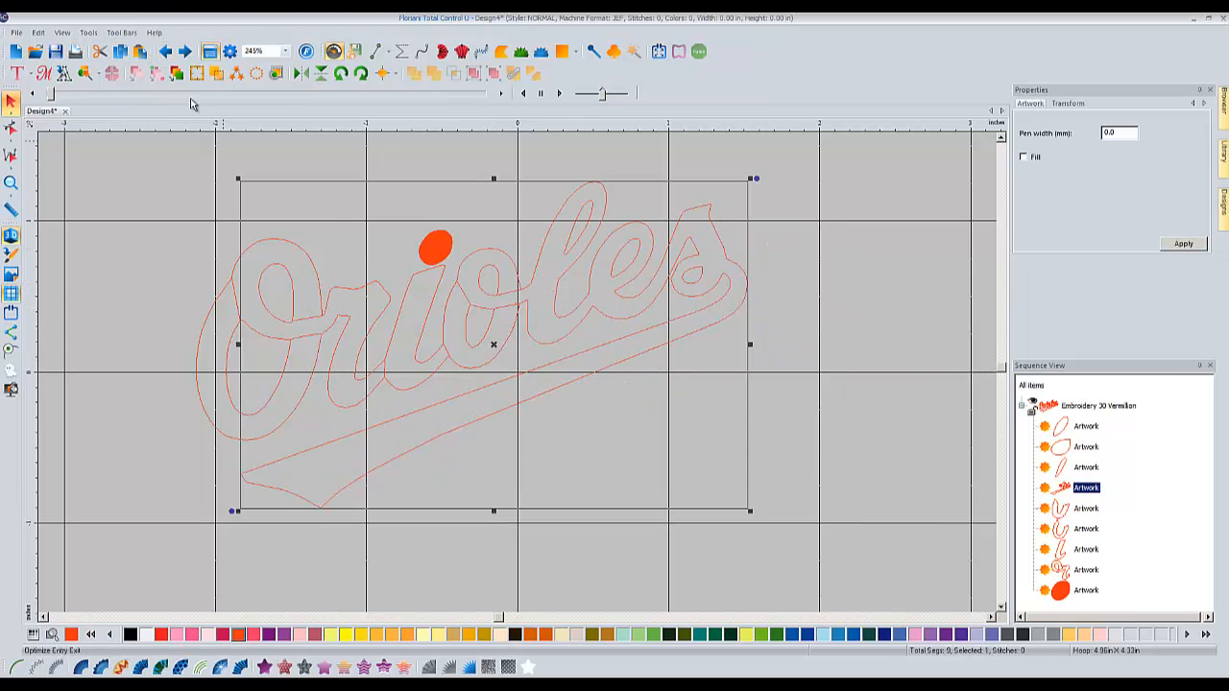
left_click(165, 51)
left_click(779, 272)
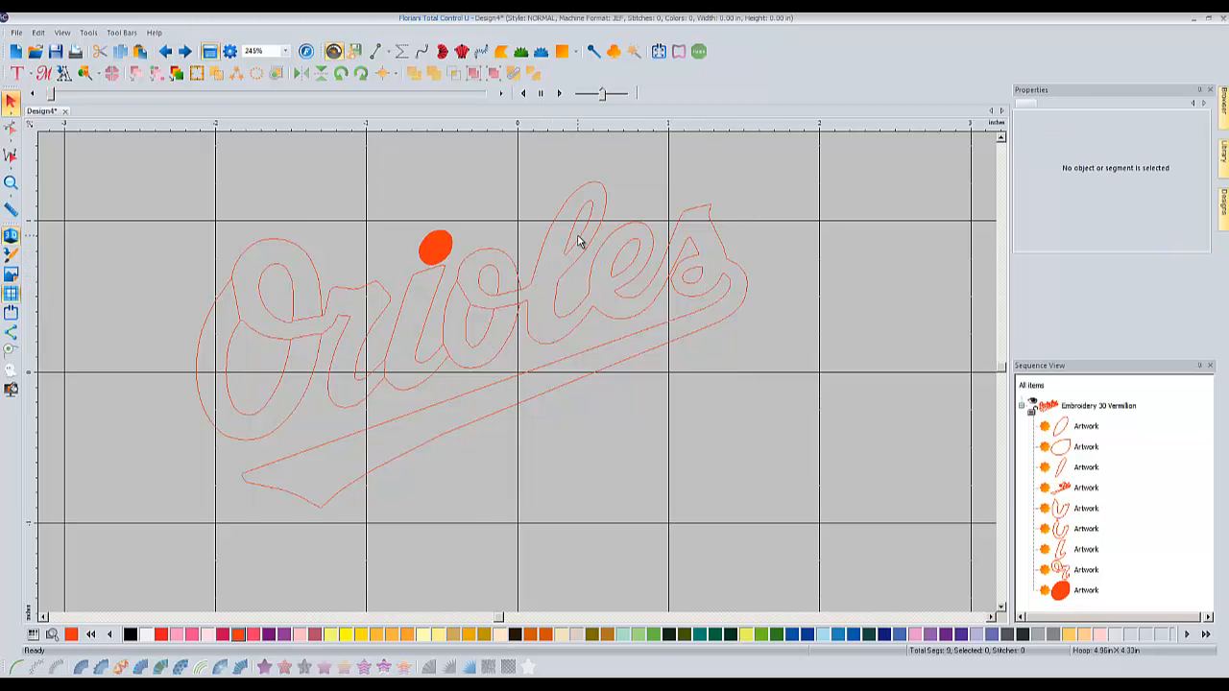
Combine the l's inner opening with the "oles" and swoosh outline into one artwork object.
left_click(579, 242)
left_click(549, 238, "shift")
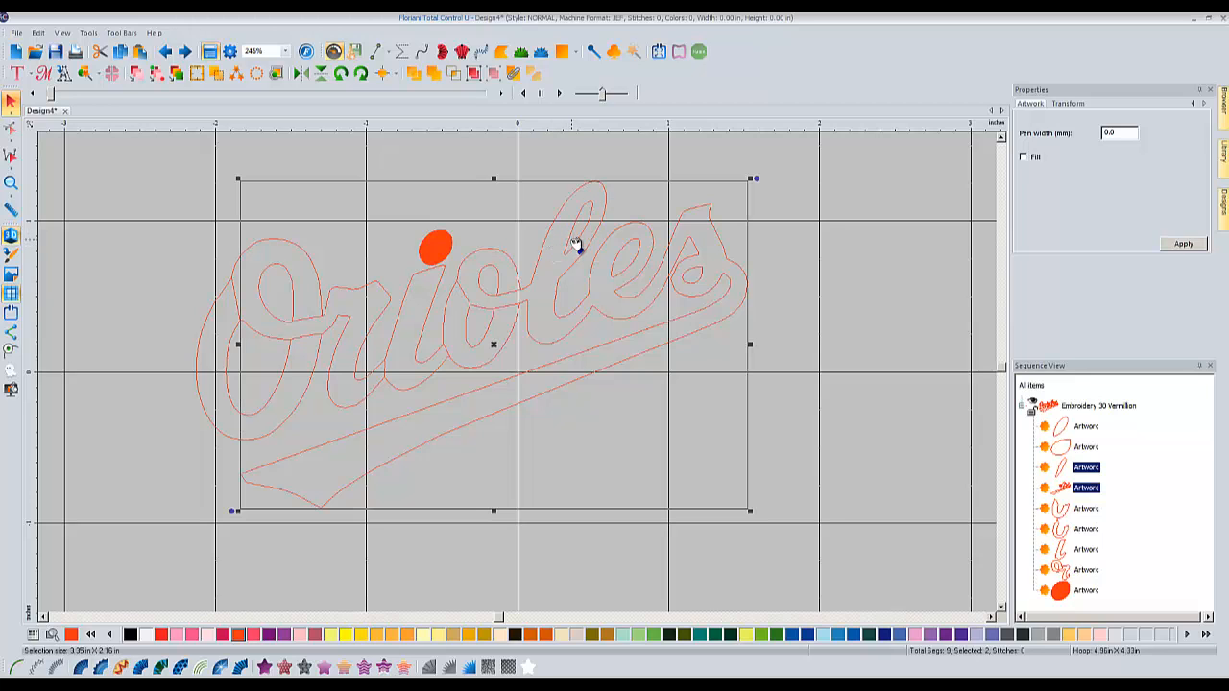
right_click(549, 238)
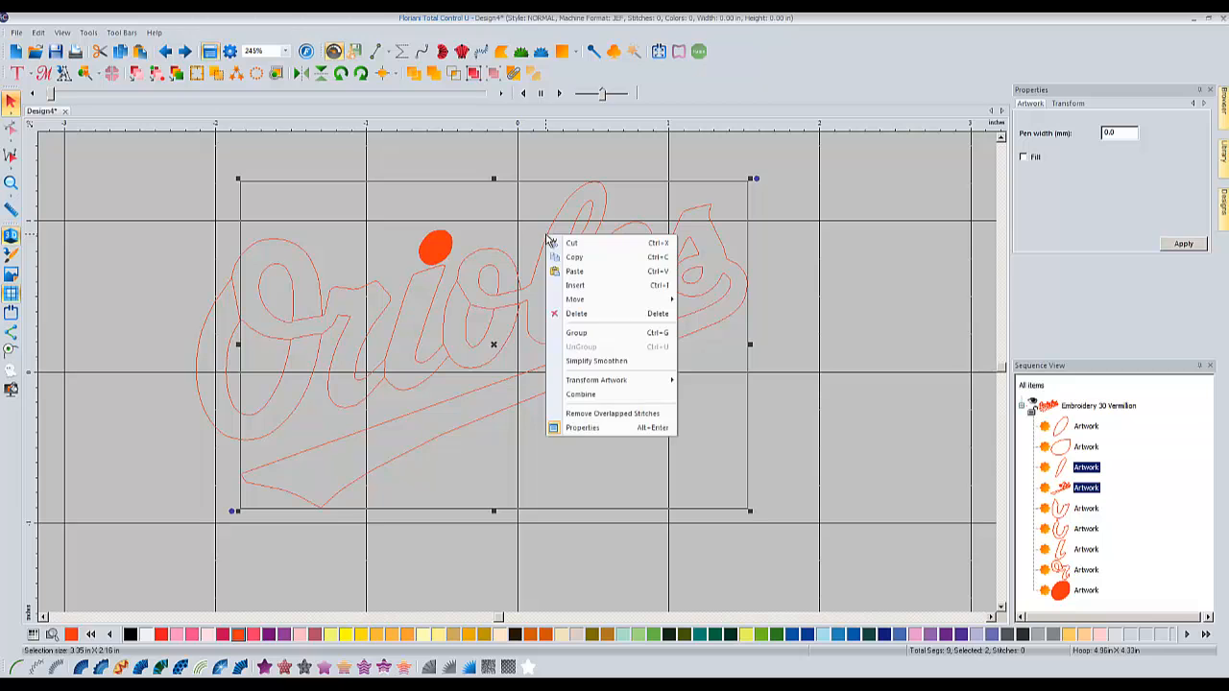
left_click(593, 399)
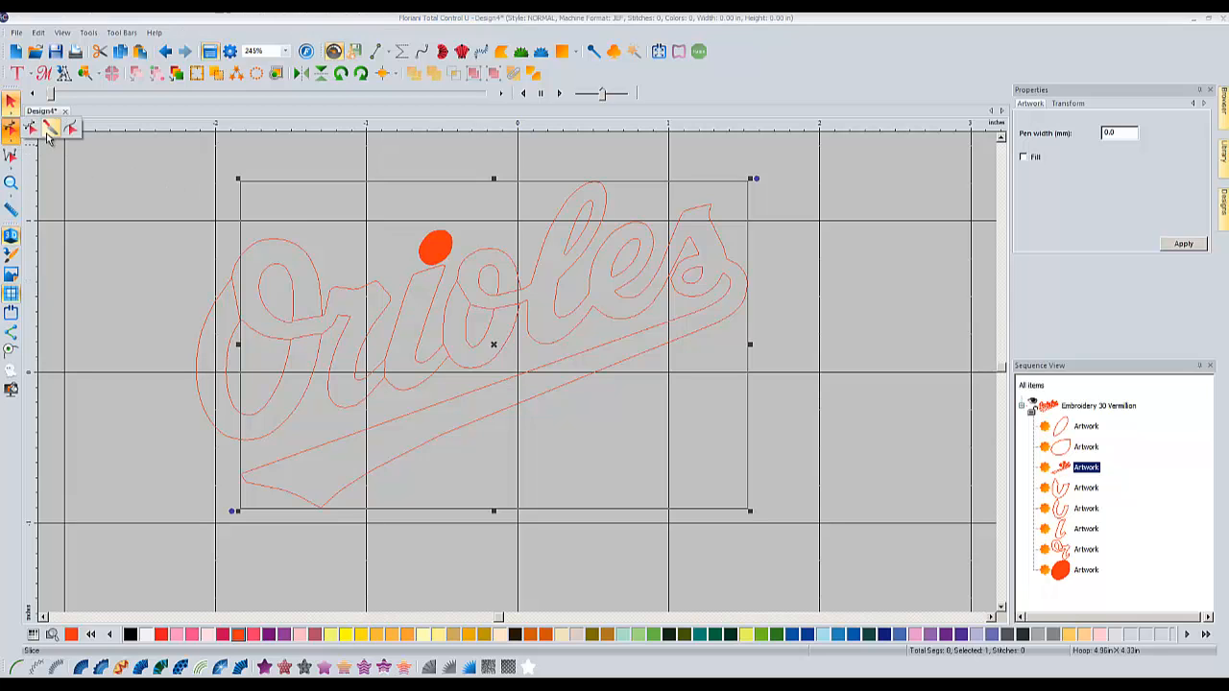
Slice the l from the lower end of its inner opening to its outer right edge, then shift the outline and undo that move.
left_click(11, 127)
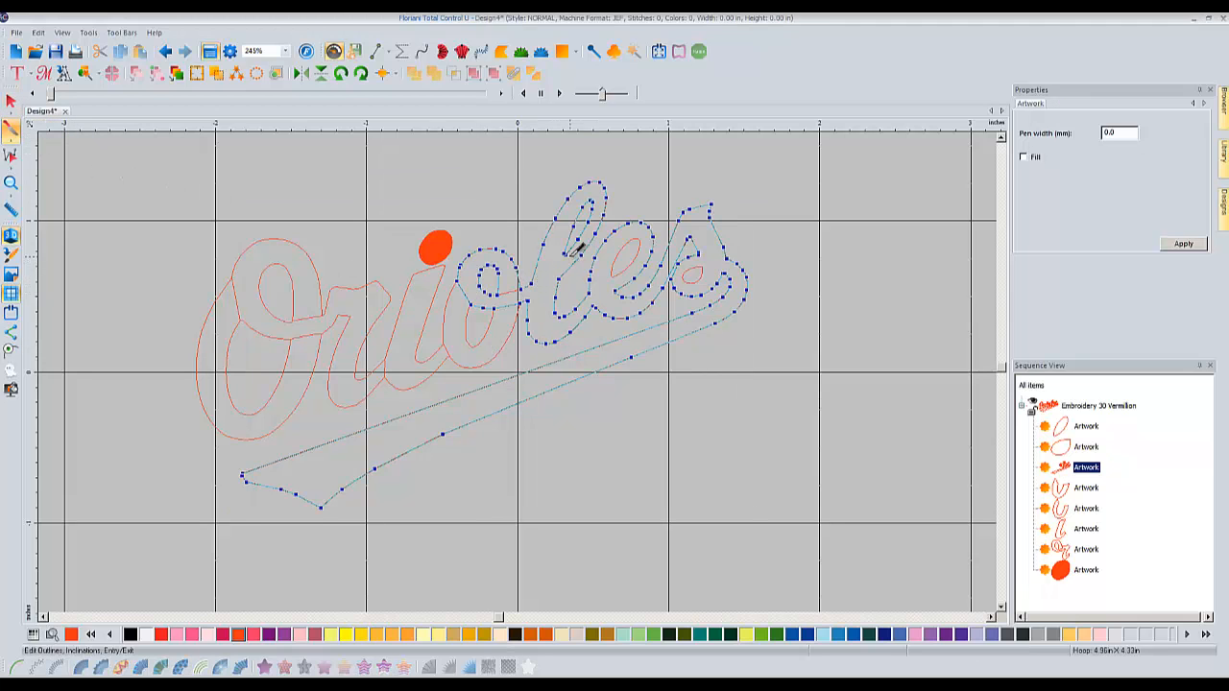
key("Escape")
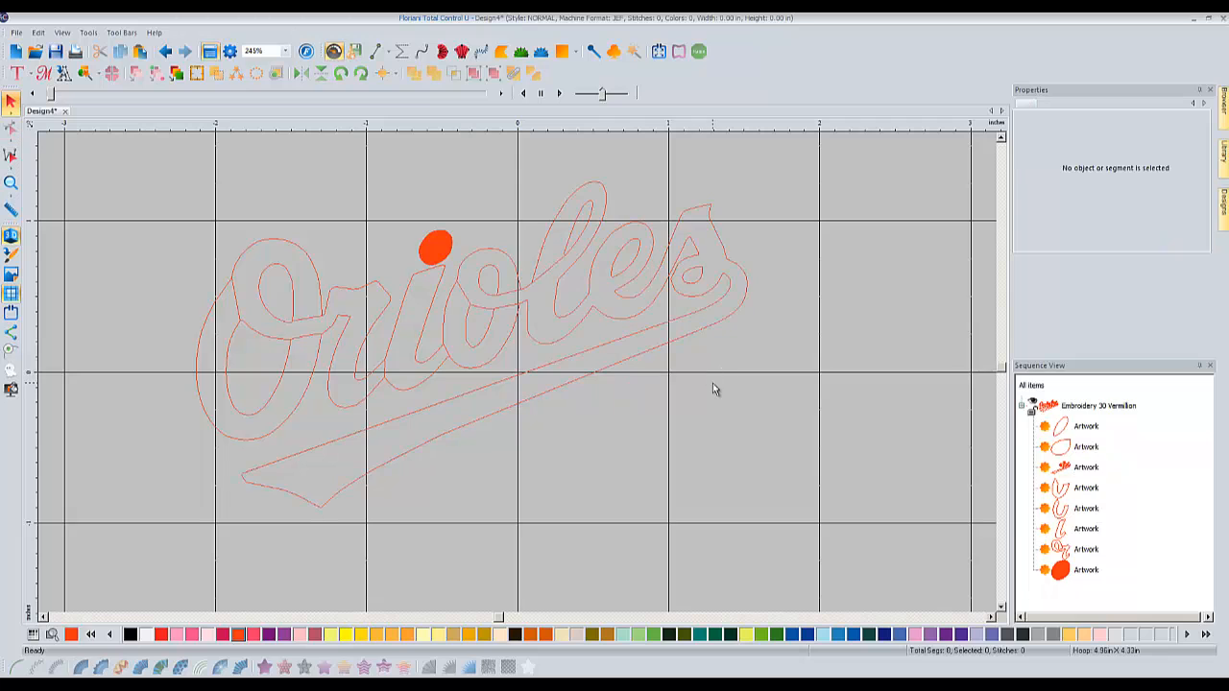
left_click(567, 266)
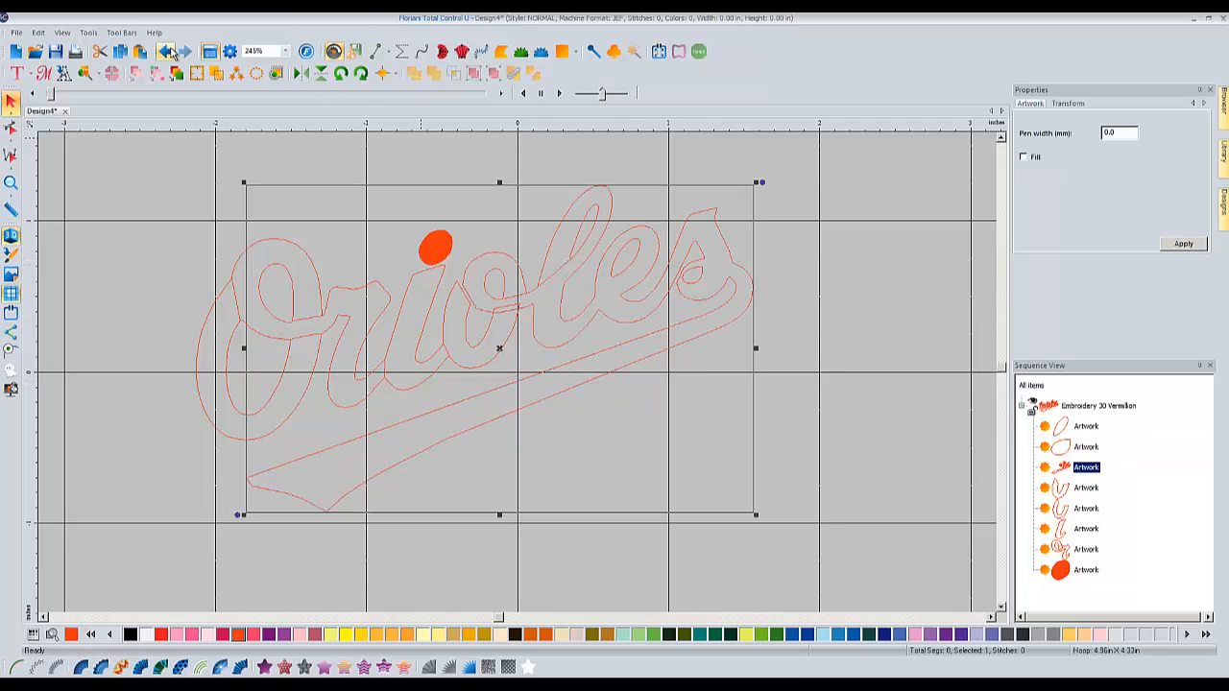
Slice across the l's stem from the o–l notch to separate its loop and the o's top, then test-move that piece and undo the move.
left_click(10, 127)
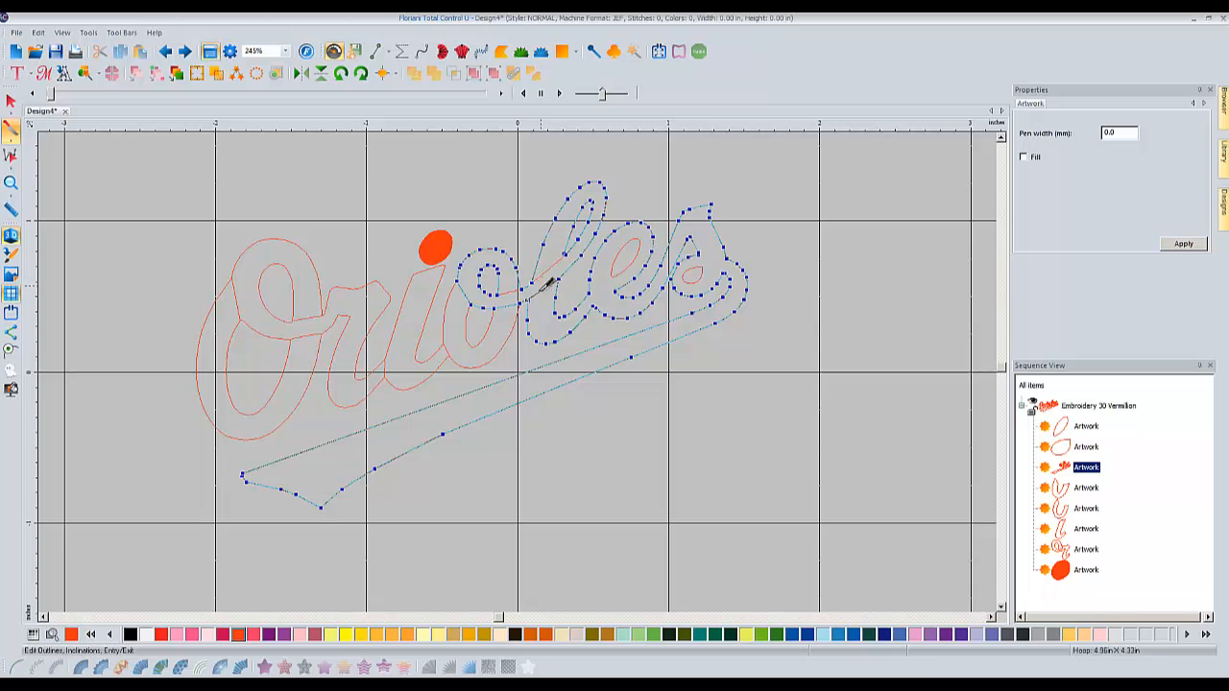
right_click(676, 409)
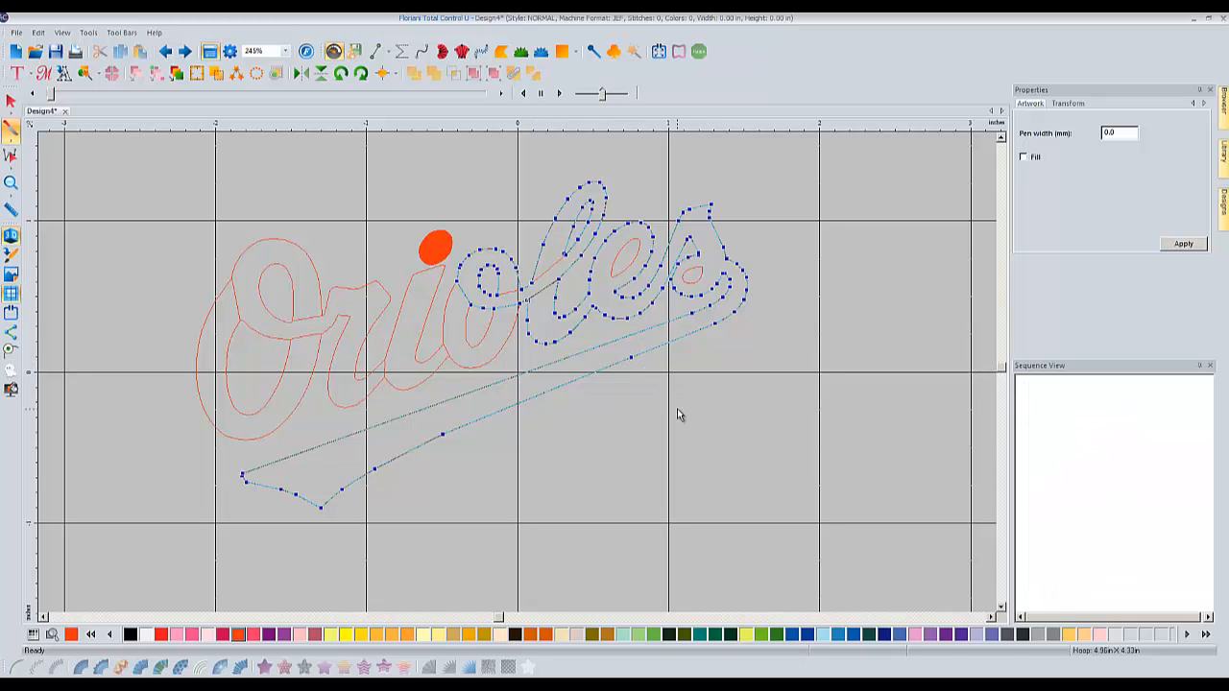
left_click(545, 245)
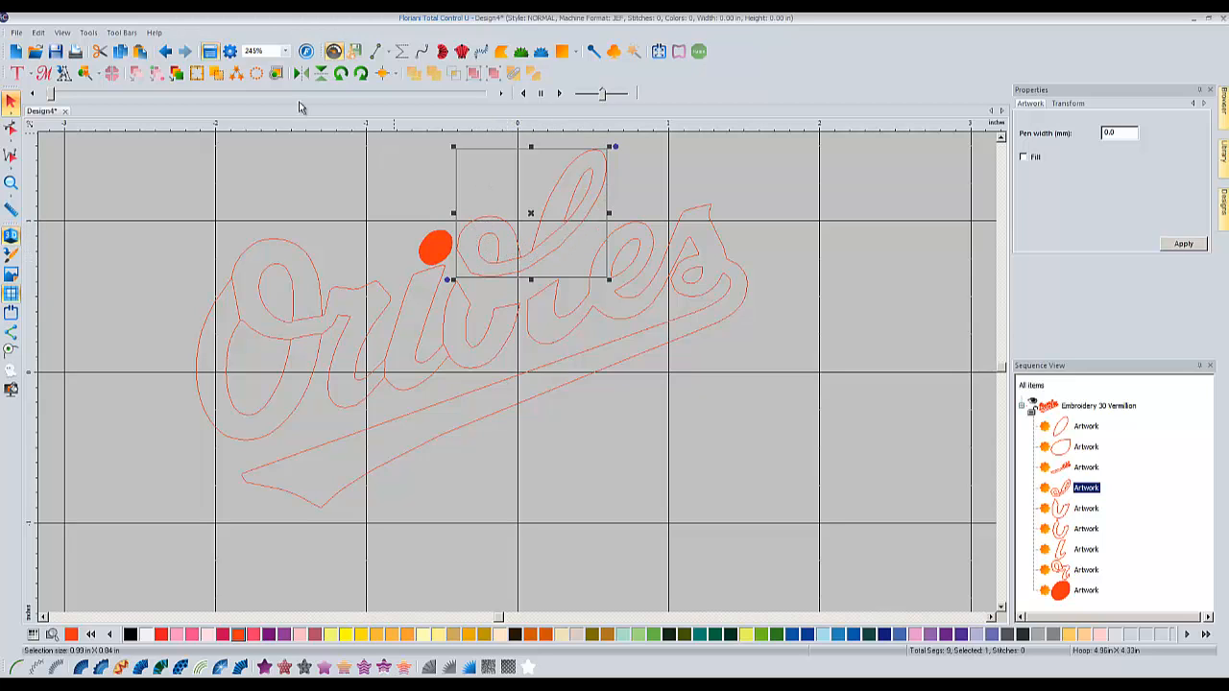
left_click(166, 53)
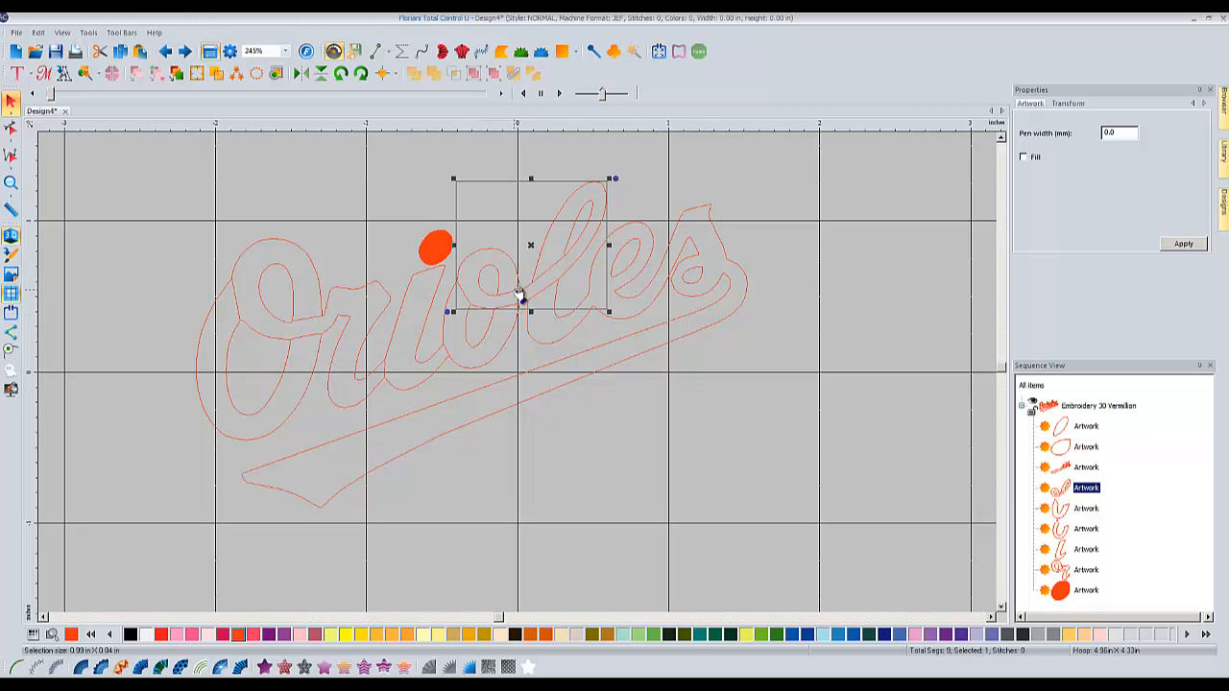
Slice the remaining outline at the joint between the l's foot and the e, then select the separated foot to check it.
left_click(554, 344)
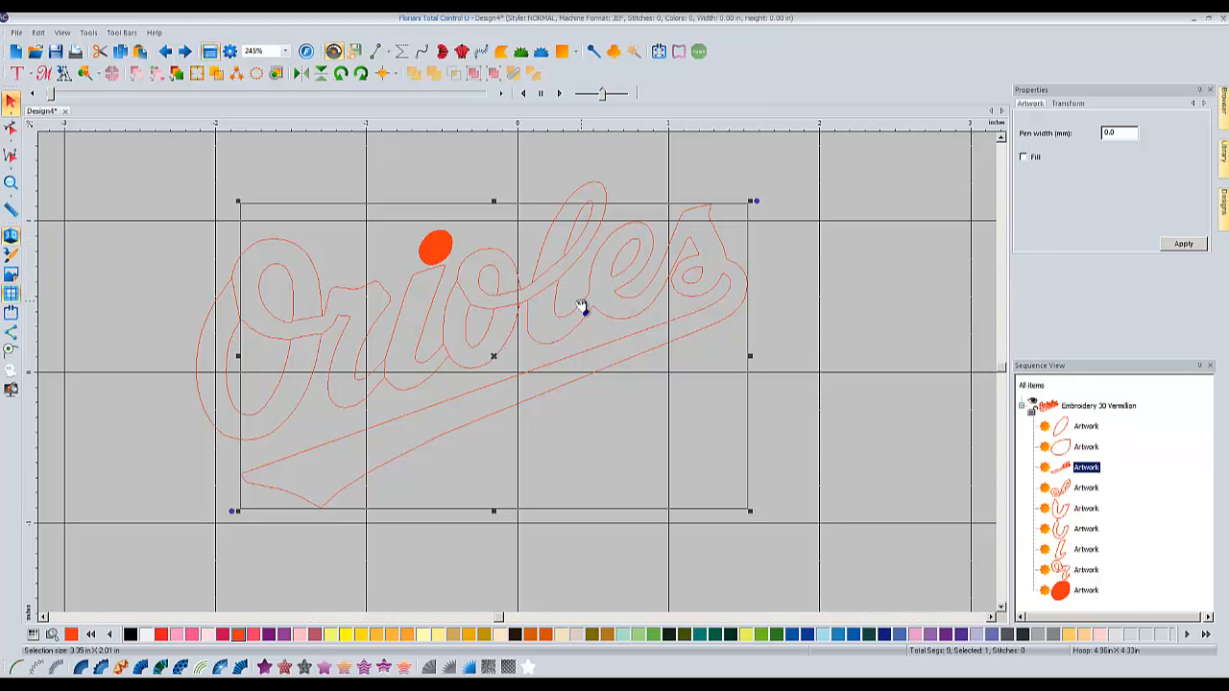
left_click(10, 130)
left_click(50, 129)
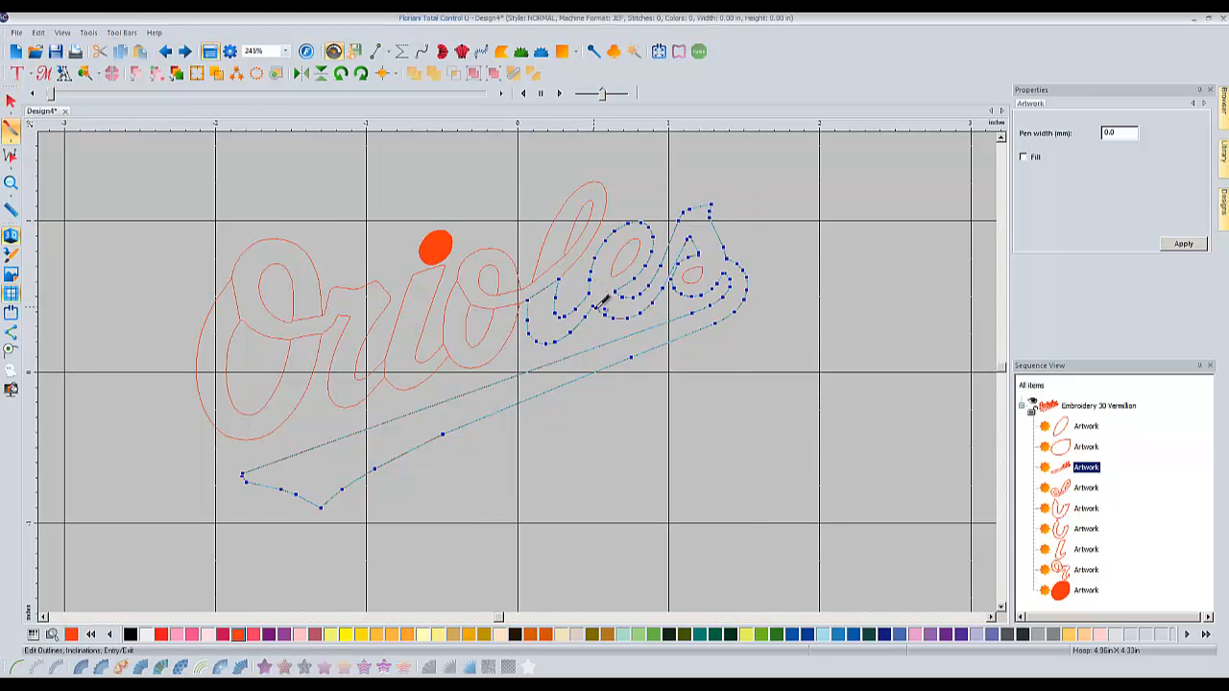
key("Escape")
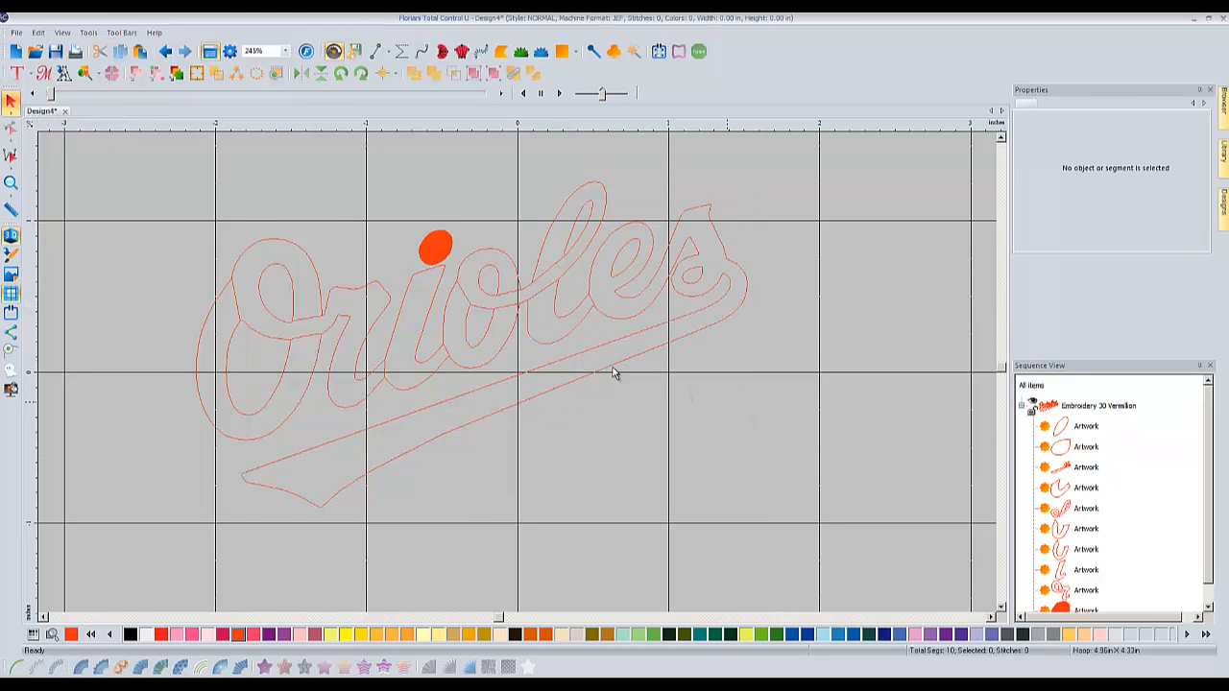
left_click(542, 343)
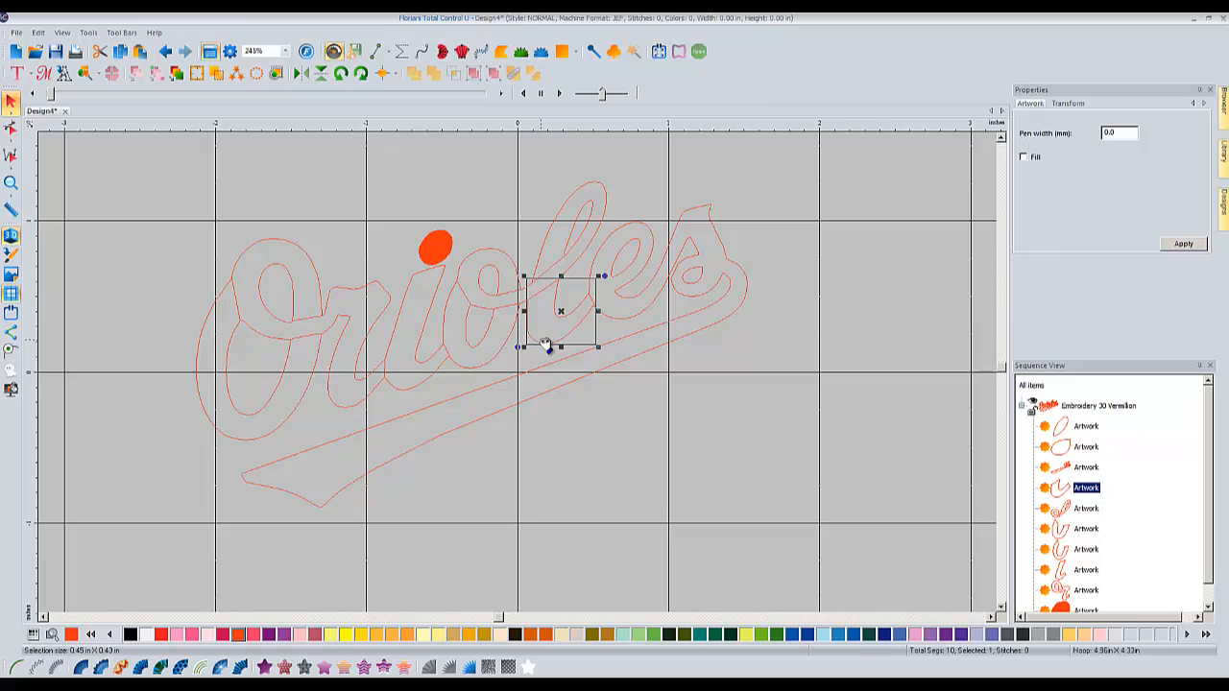
left_click(630, 296)
left_click(817, 287)
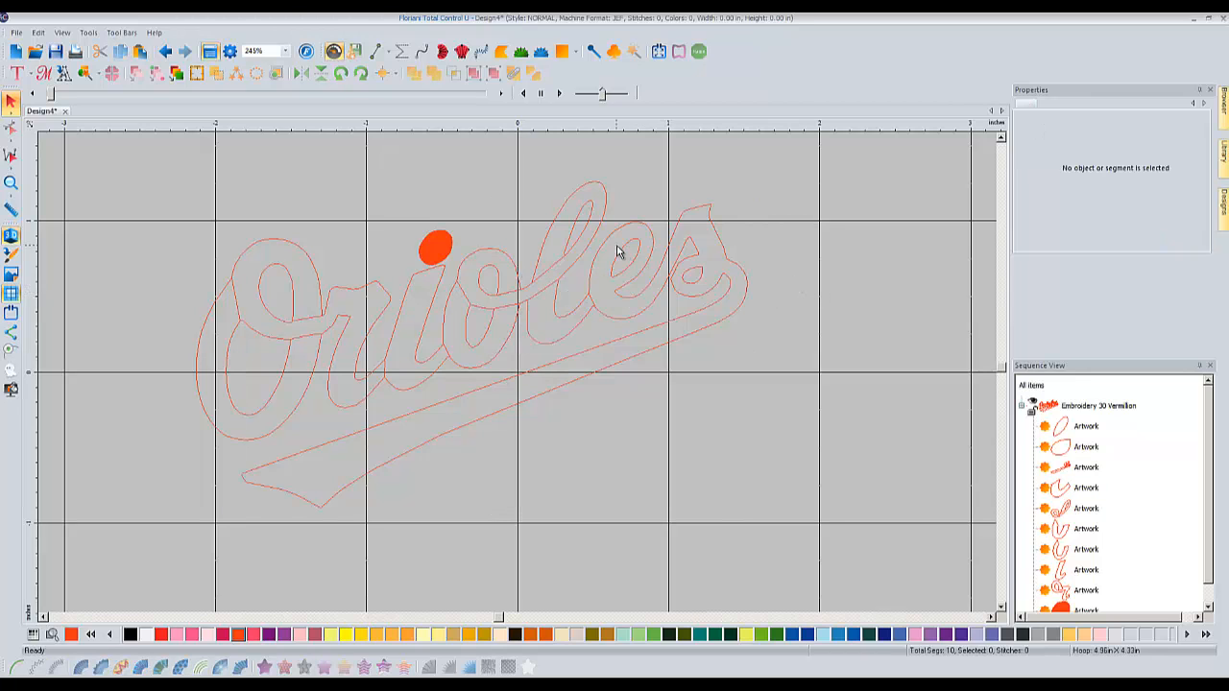
Combine the e's inner opening with the "es" and swoosh outline, then slice from that opening to the e's open gap below it.
left_click(624, 257)
left_click(643, 227, "ctrl")
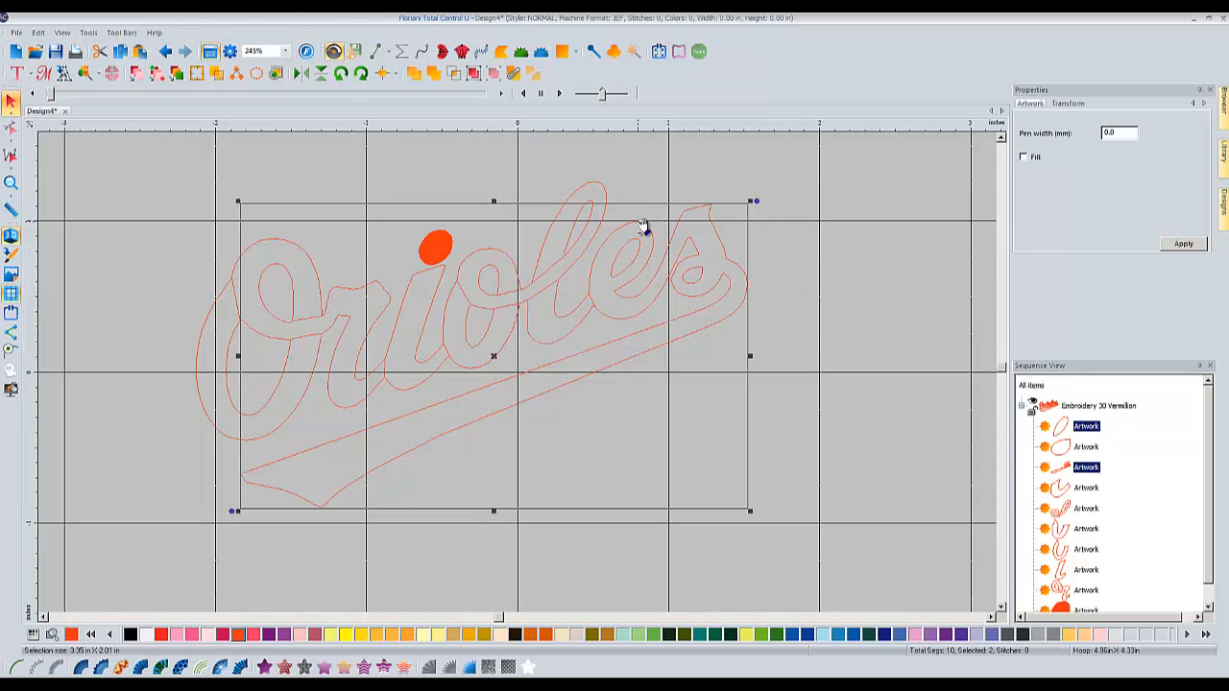
right_click(639, 257)
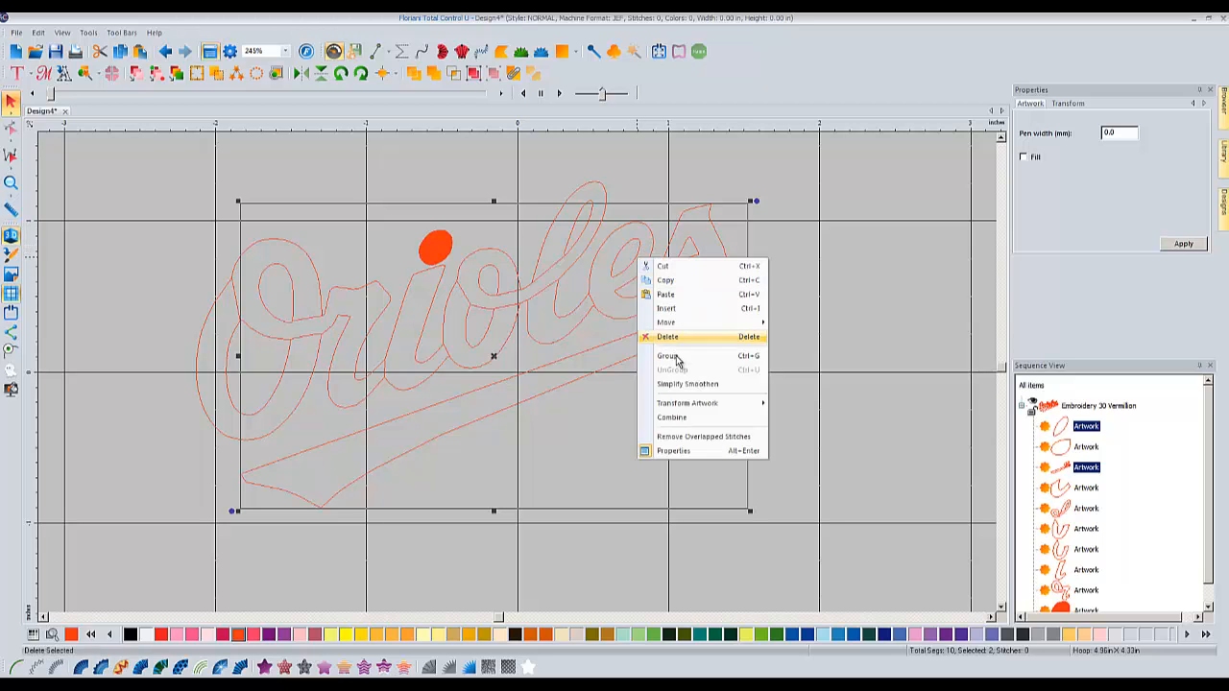
left_click(682, 417)
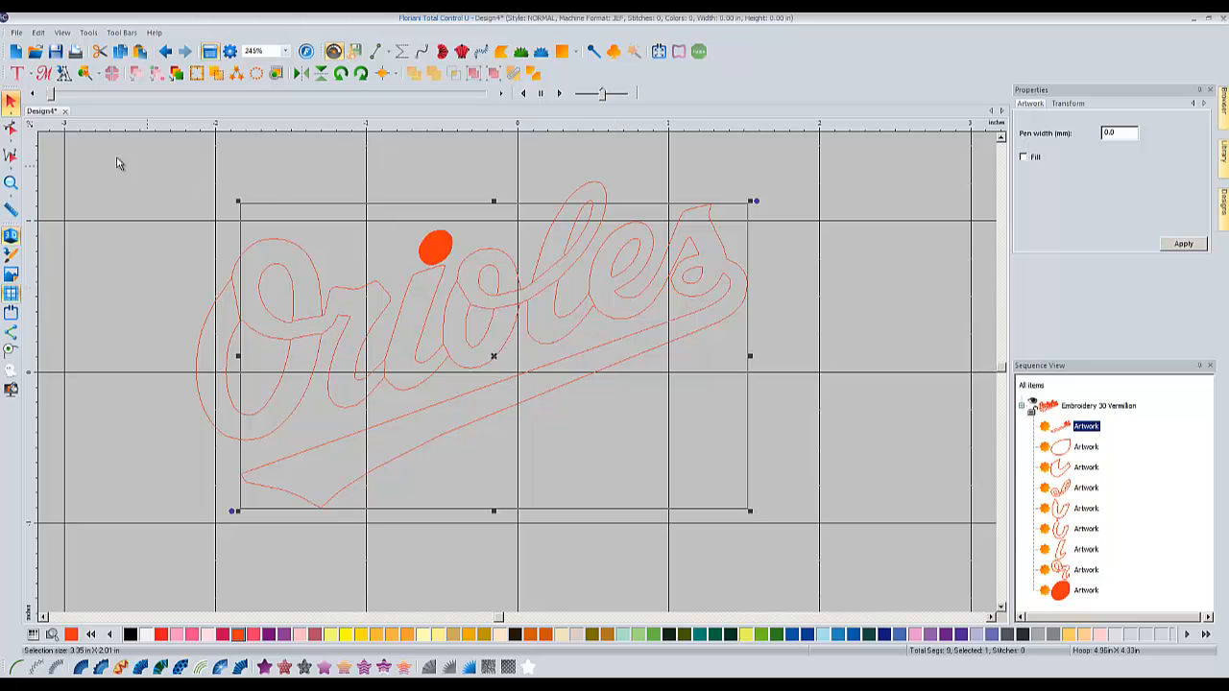
left_click(10, 130)
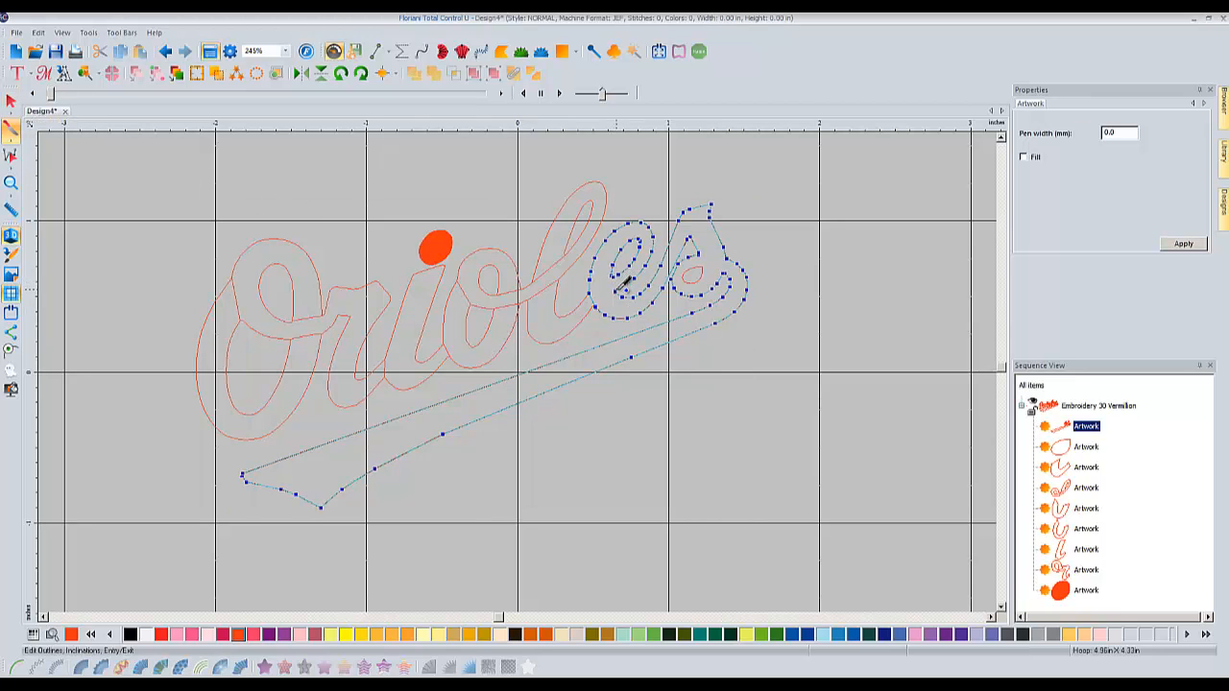
key("Escape")
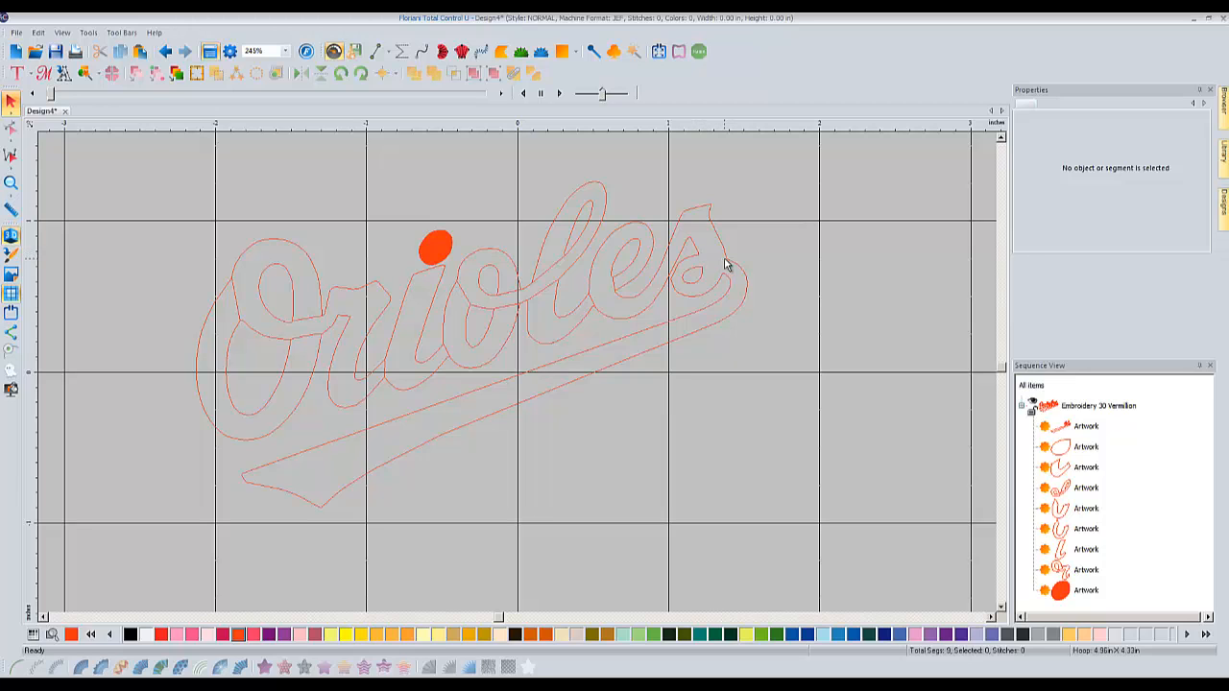
Combine the s's inner opening with the "es" and swoosh outline.
left_click(706, 278)
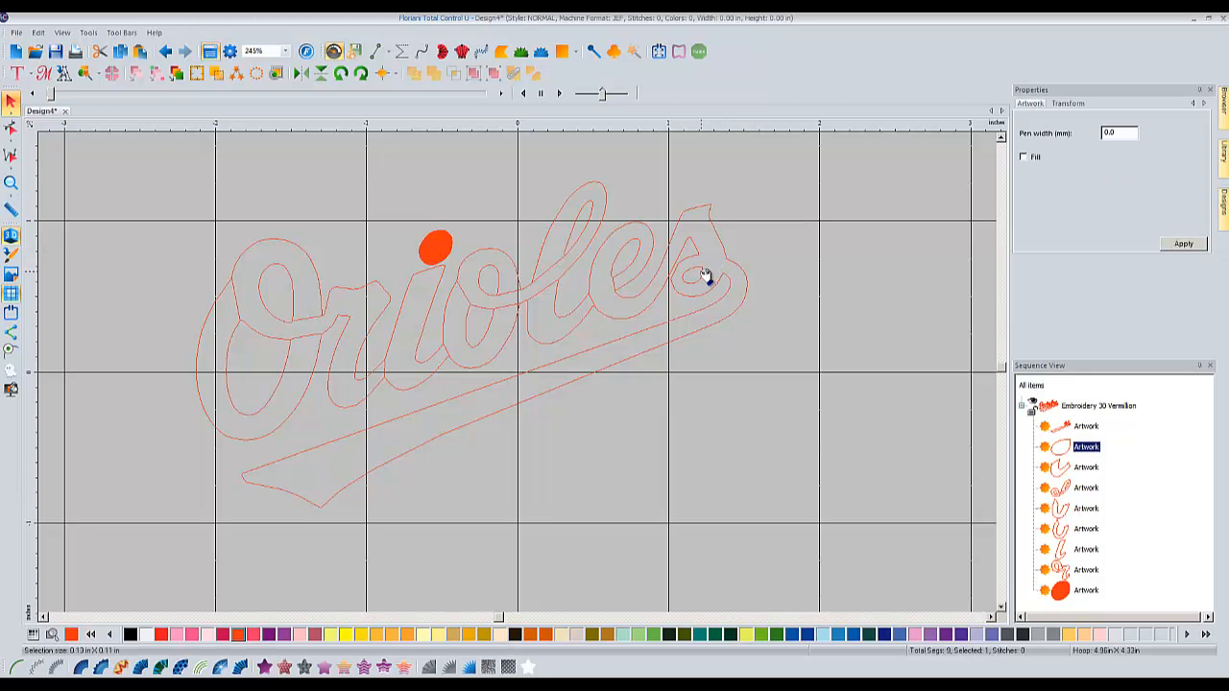
left_click(727, 259, "ctrl")
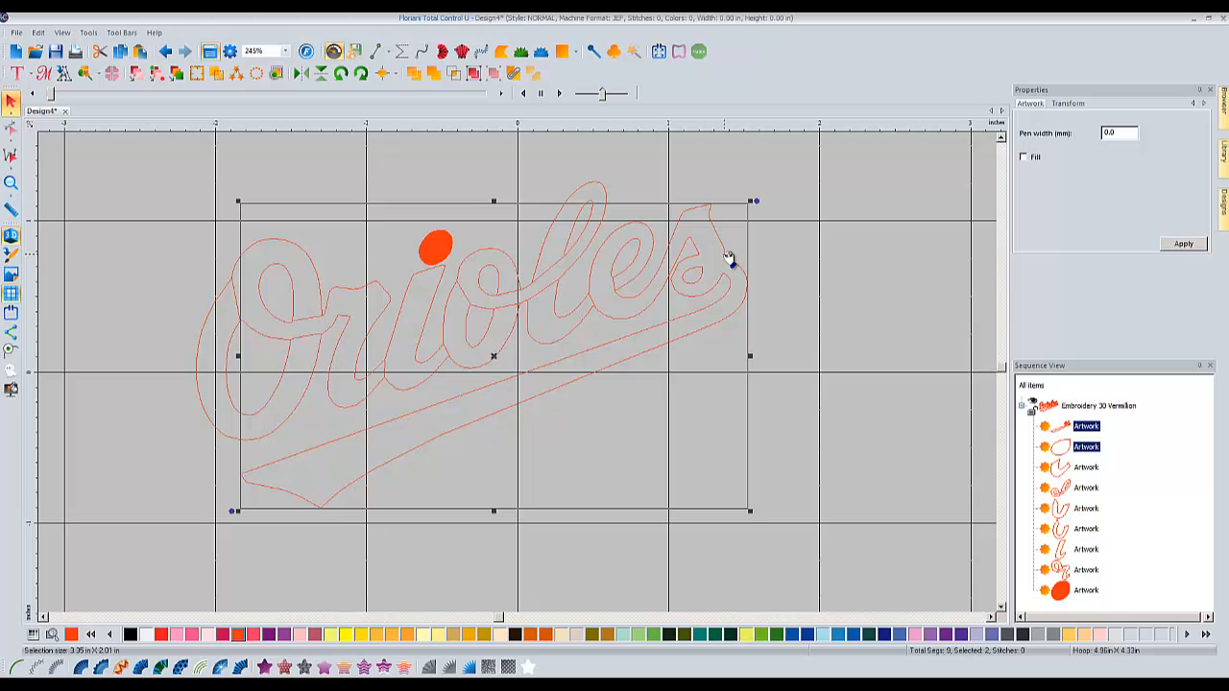
right_click(729, 257)
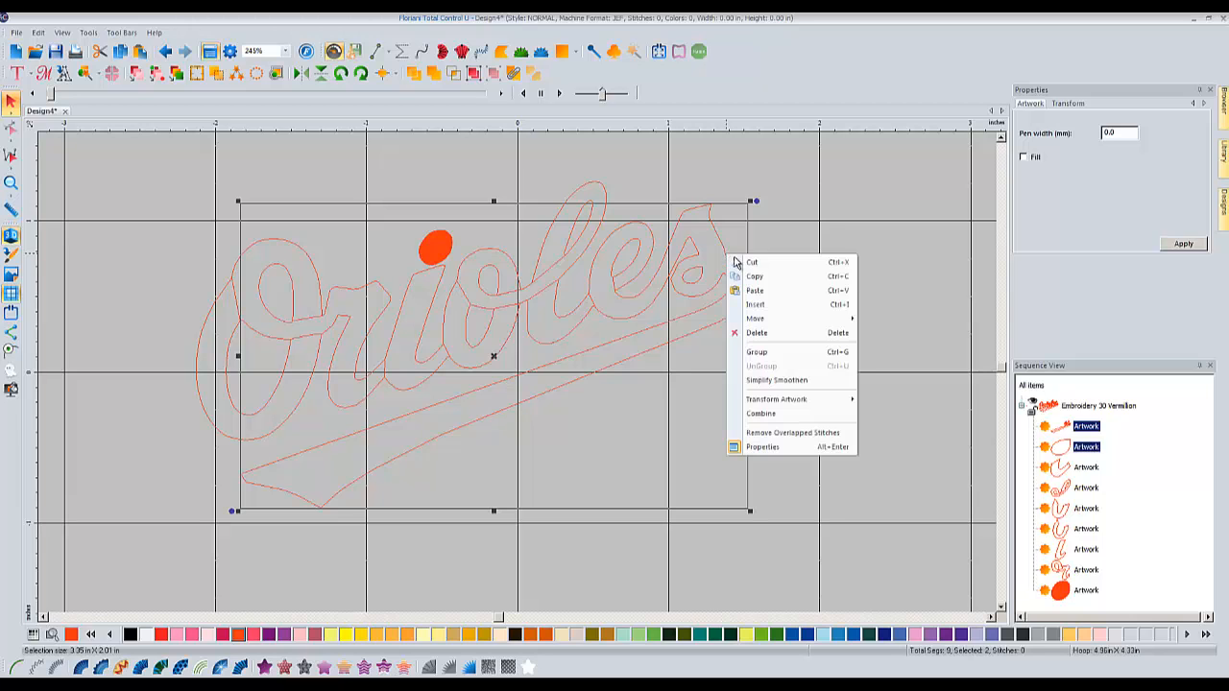
left_click(768, 418)
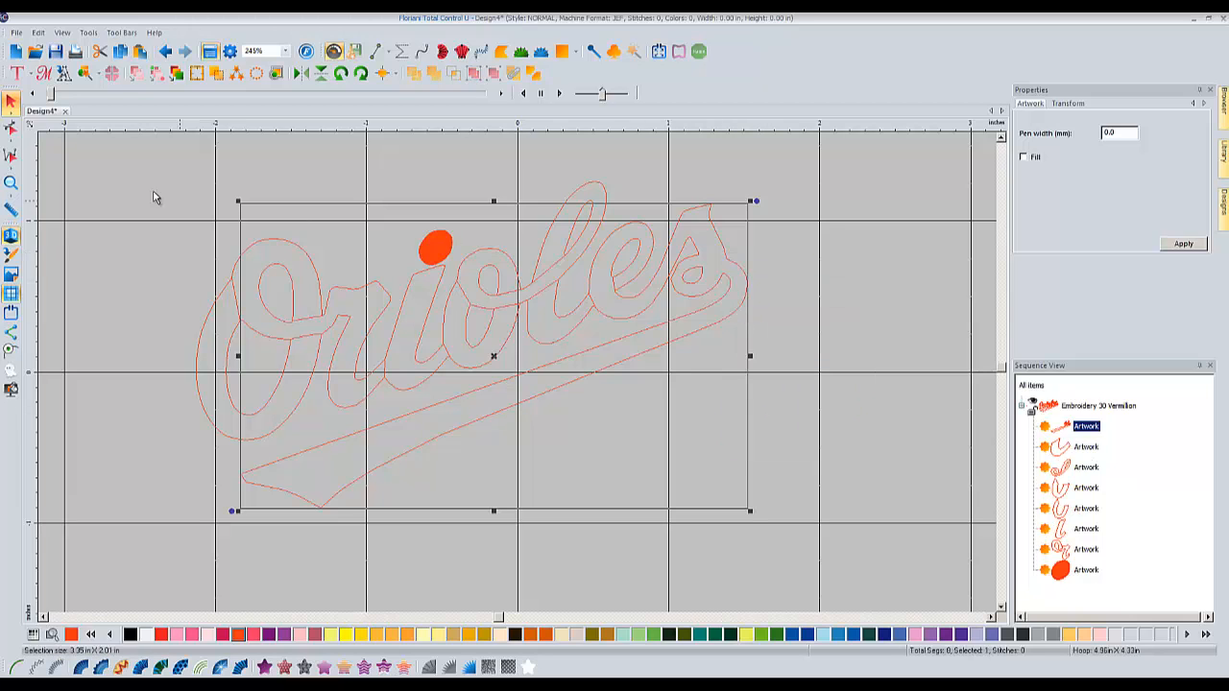
Slice the combined outline across the s from its right-hand notch, separating its lower loop and the swoosh from the upper part.
left_click(11, 127)
left_click(52, 130)
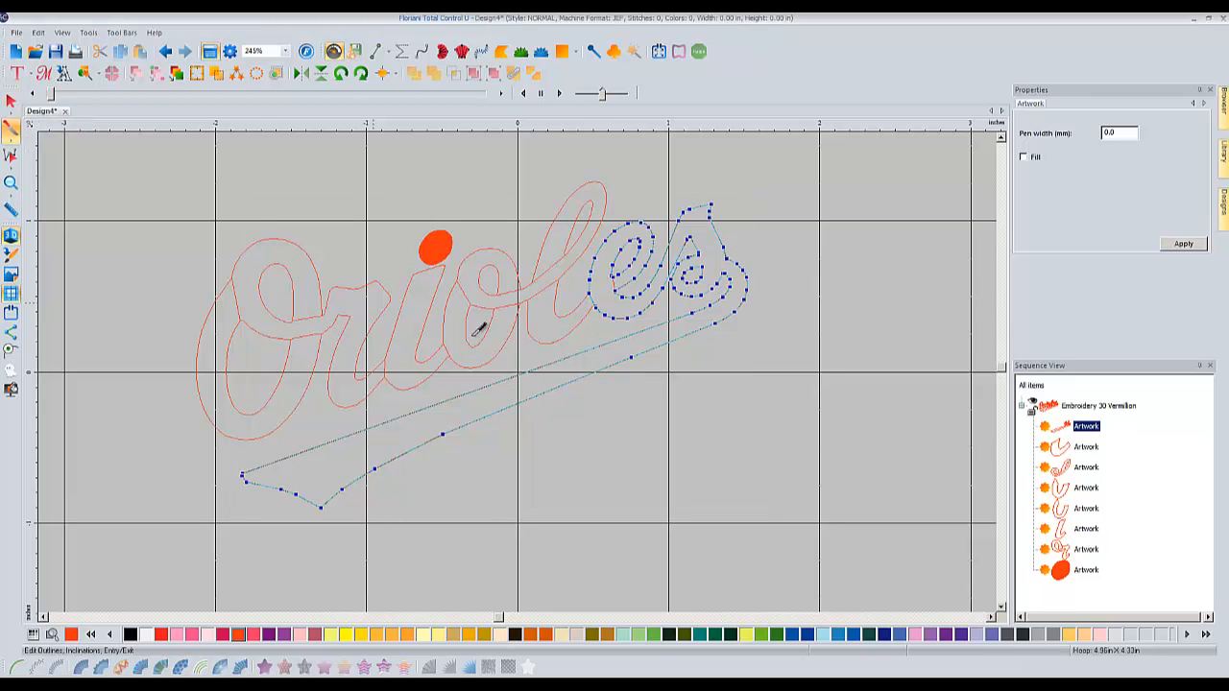
left_click(730, 262)
right_click(785, 270)
left_click(728, 278)
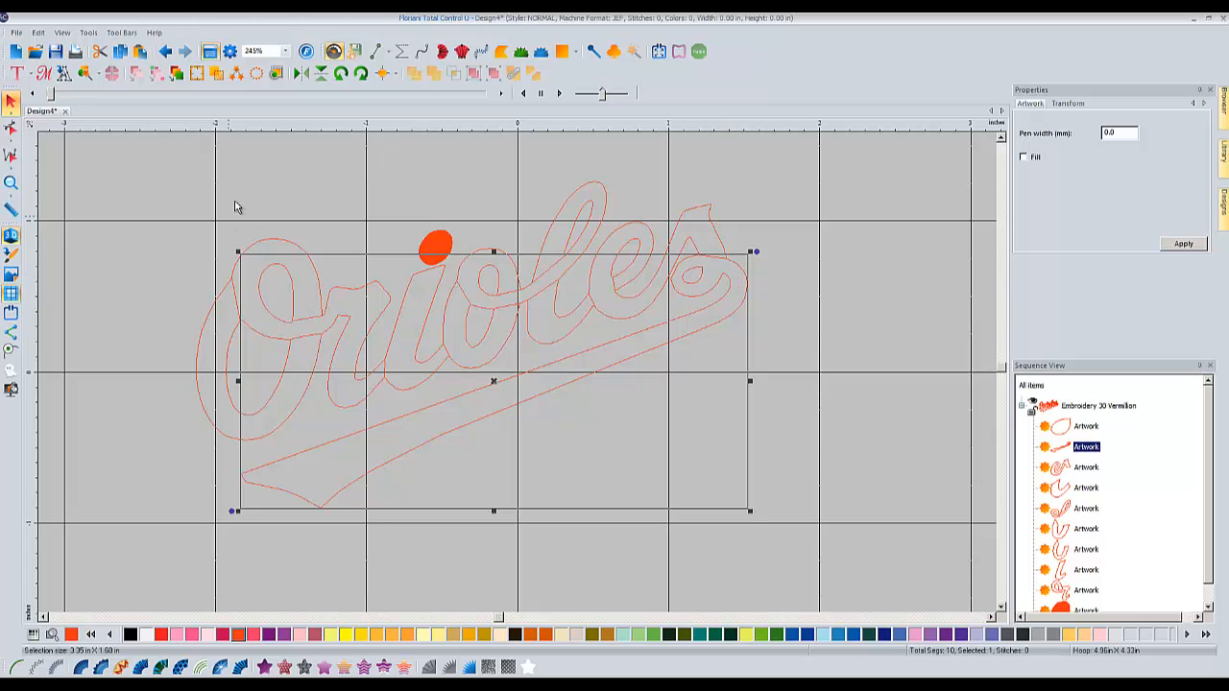
left_click(12, 127)
left_click(52, 130)
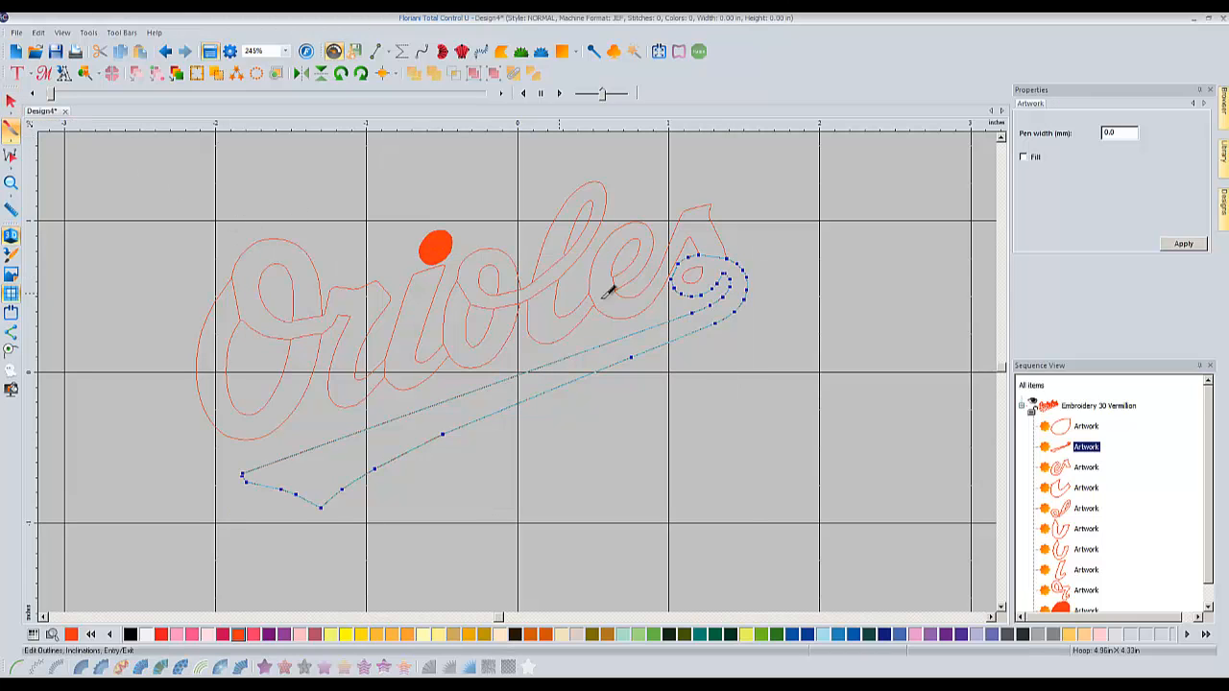
left_click(11, 101)
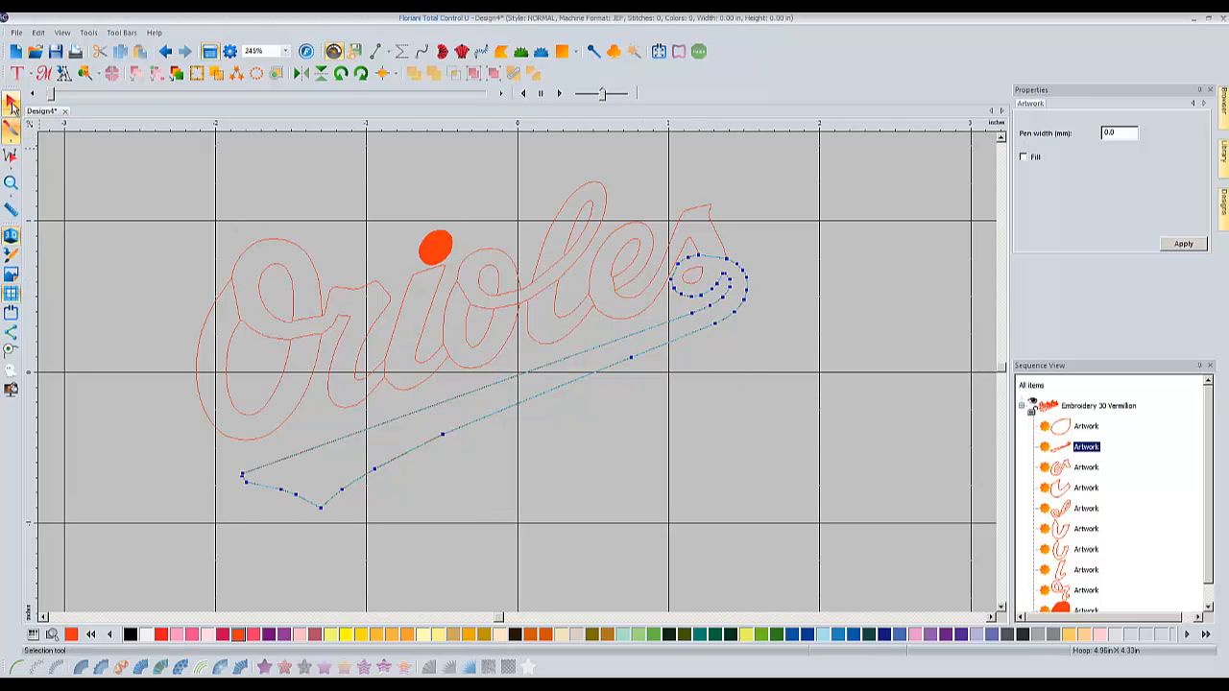
left_click(772, 301)
Combine the small inner opening with the lower s and swoosh outline, and open the combined outline for slicing.
left_click(704, 275)
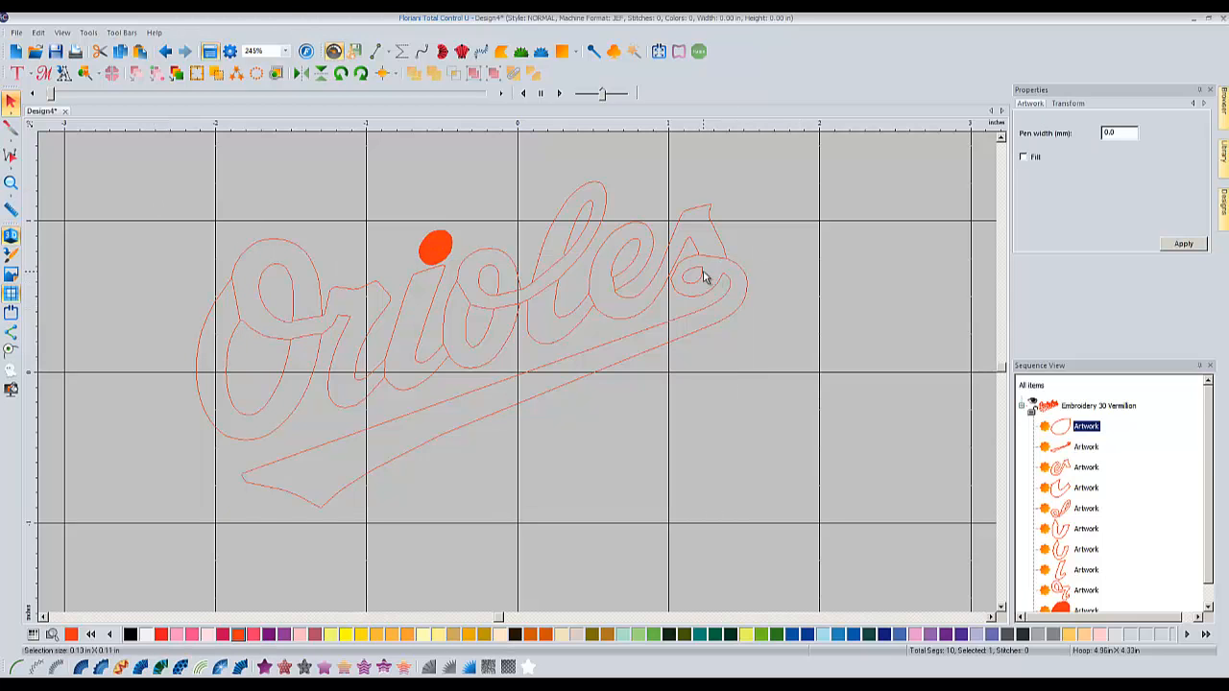
left_click(726, 280, "shift")
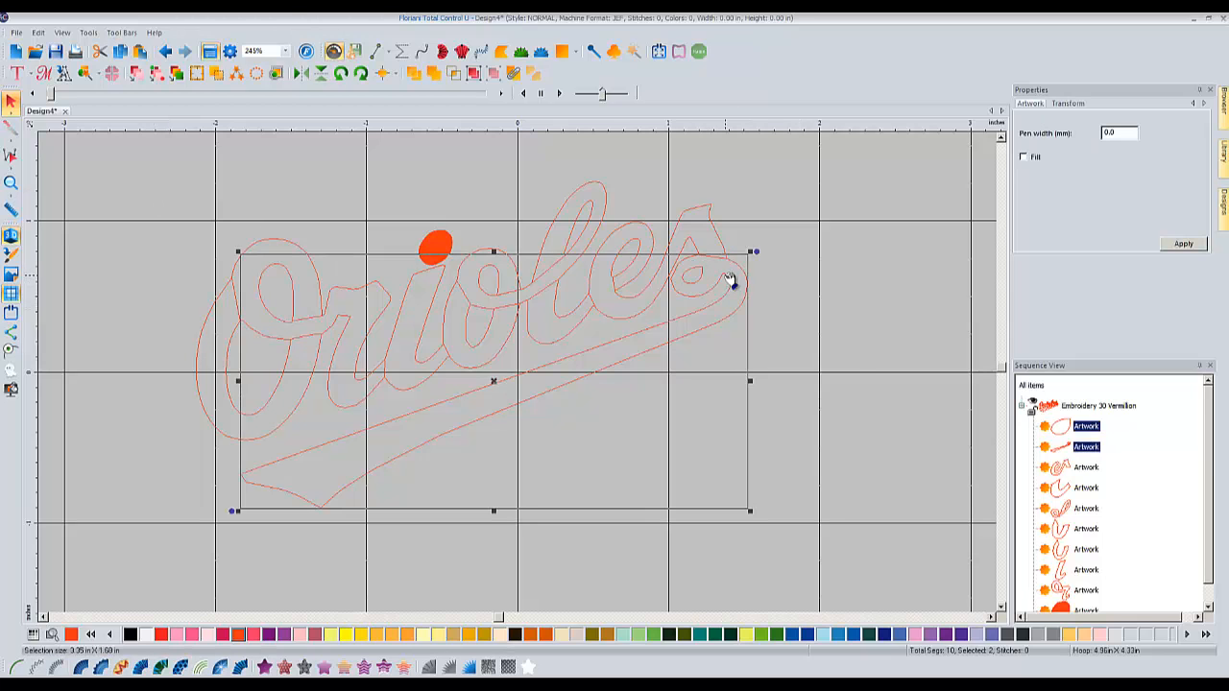
right_click(727, 278)
left_click(780, 441)
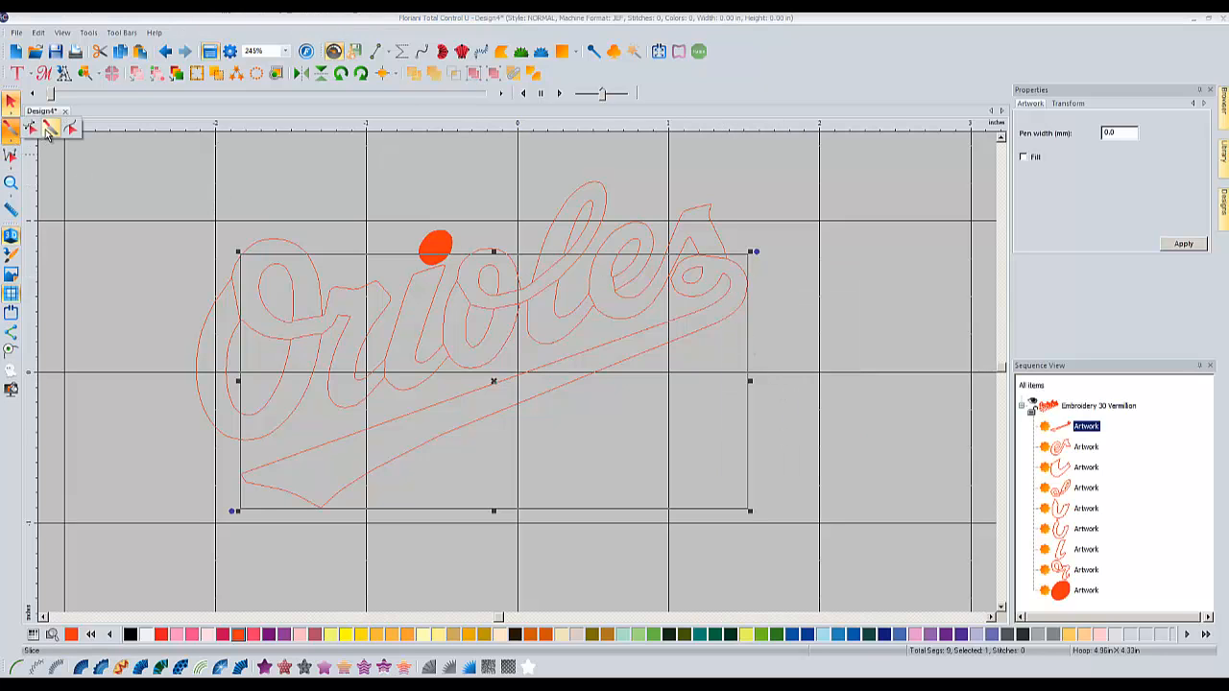
left_click(10, 128)
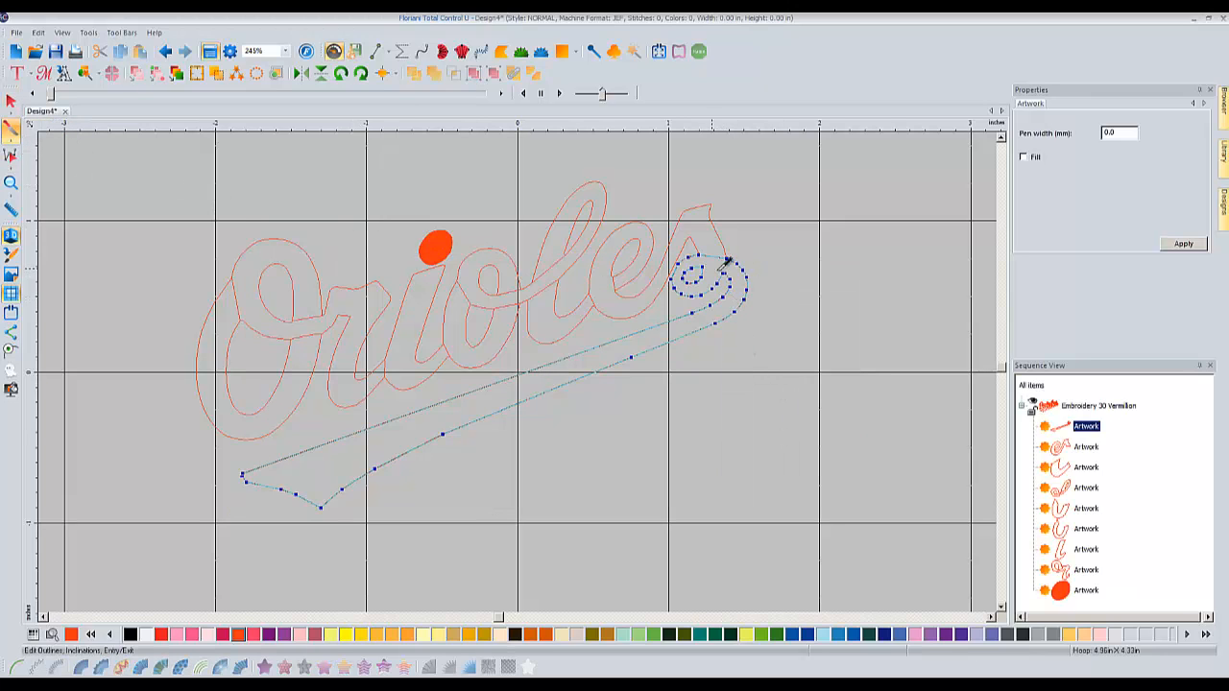
key("Escape")
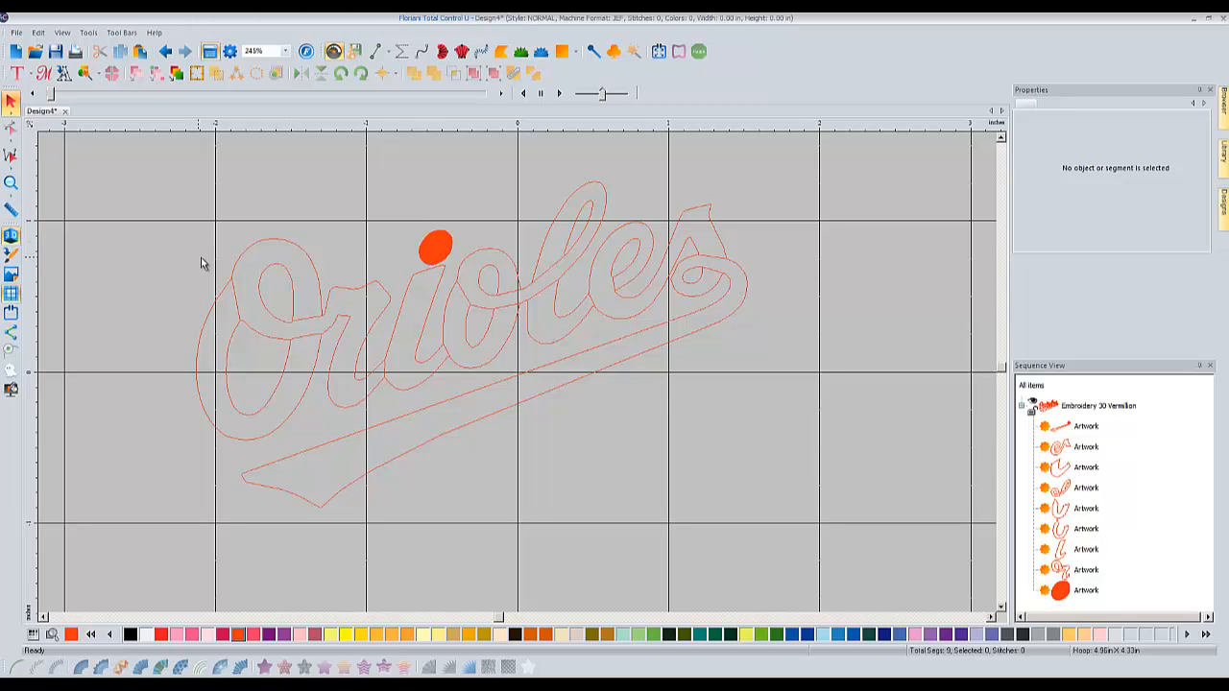
Turn the O's large U-shaped piece into a satin path with seven inclination lines spaced along its curve, and generate its stitches.
left_click(217, 308)
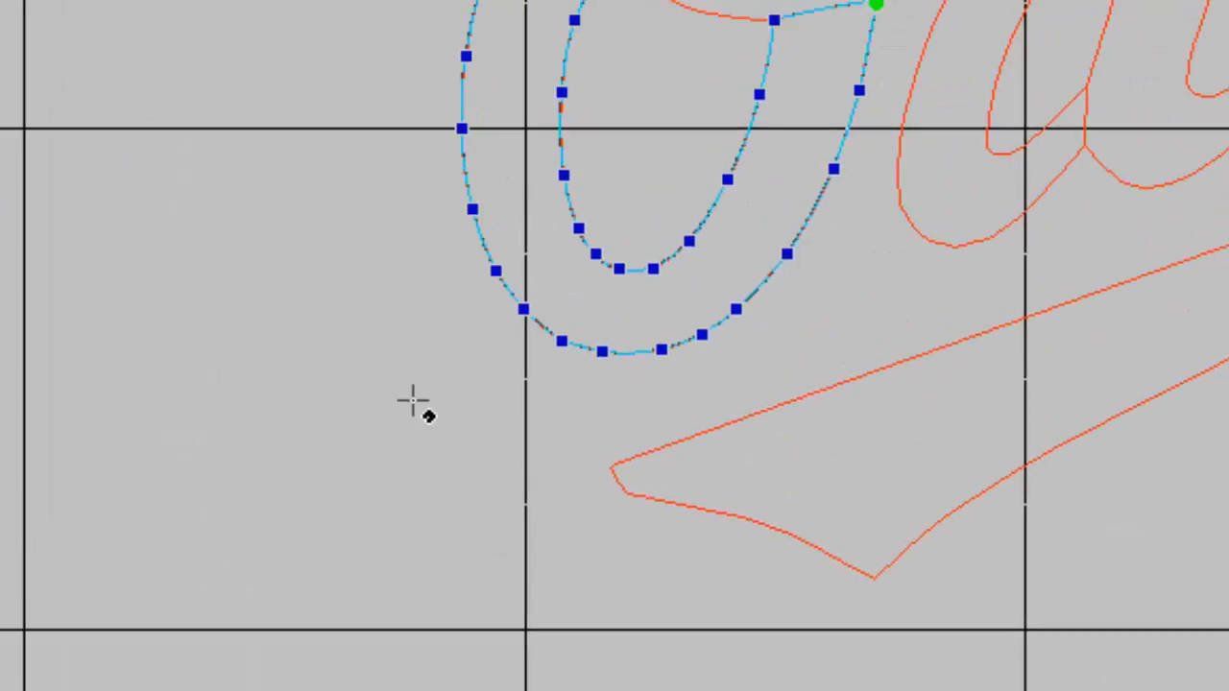
left_click(421, 157)
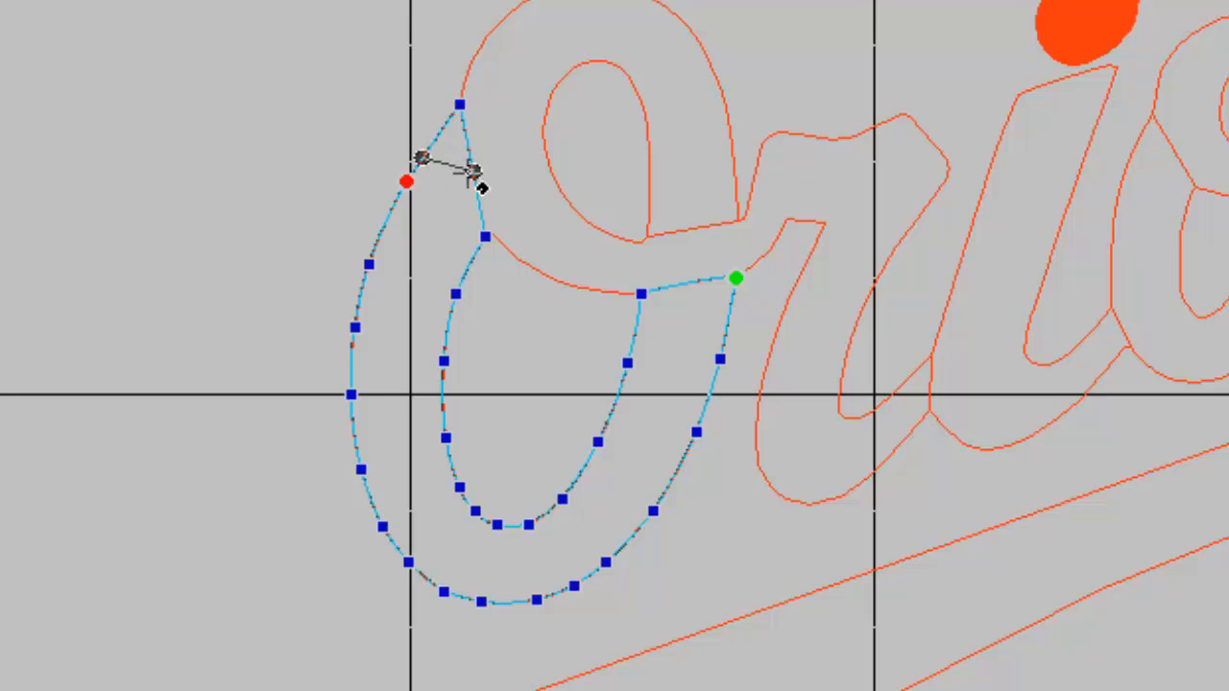
left_click(474, 171)
left_click(367, 270)
left_click(457, 290)
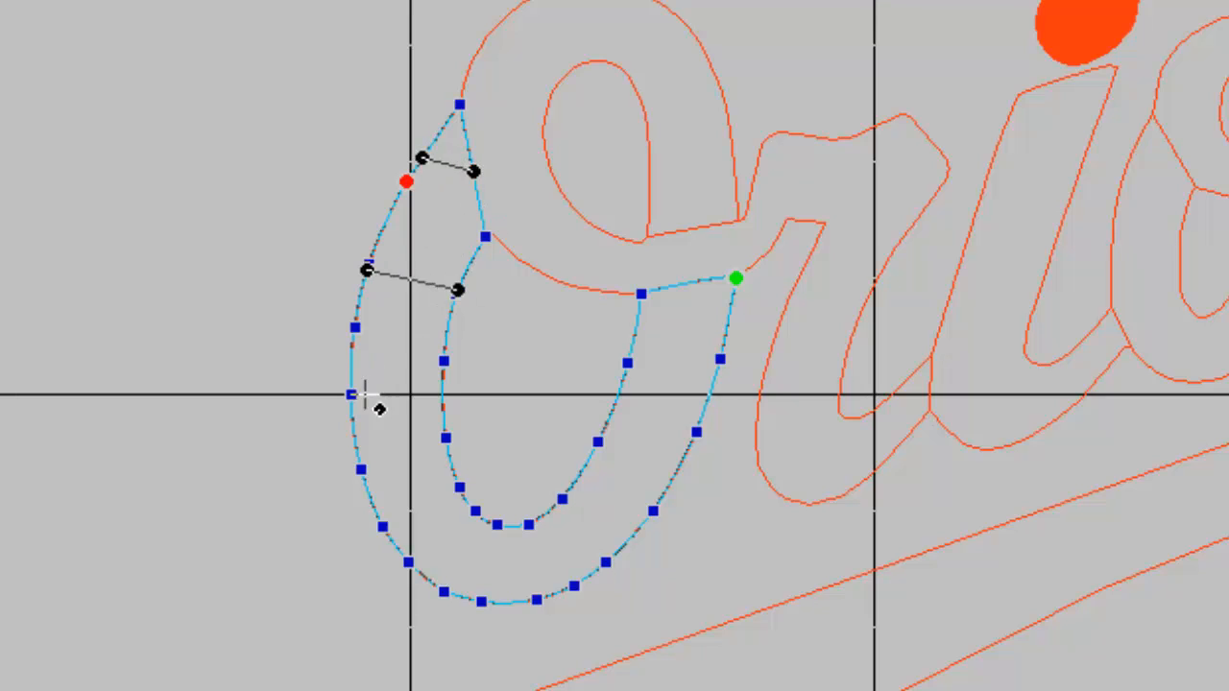
left_click(352, 417)
left_click(441, 403)
left_click(435, 586)
left_click(479, 515)
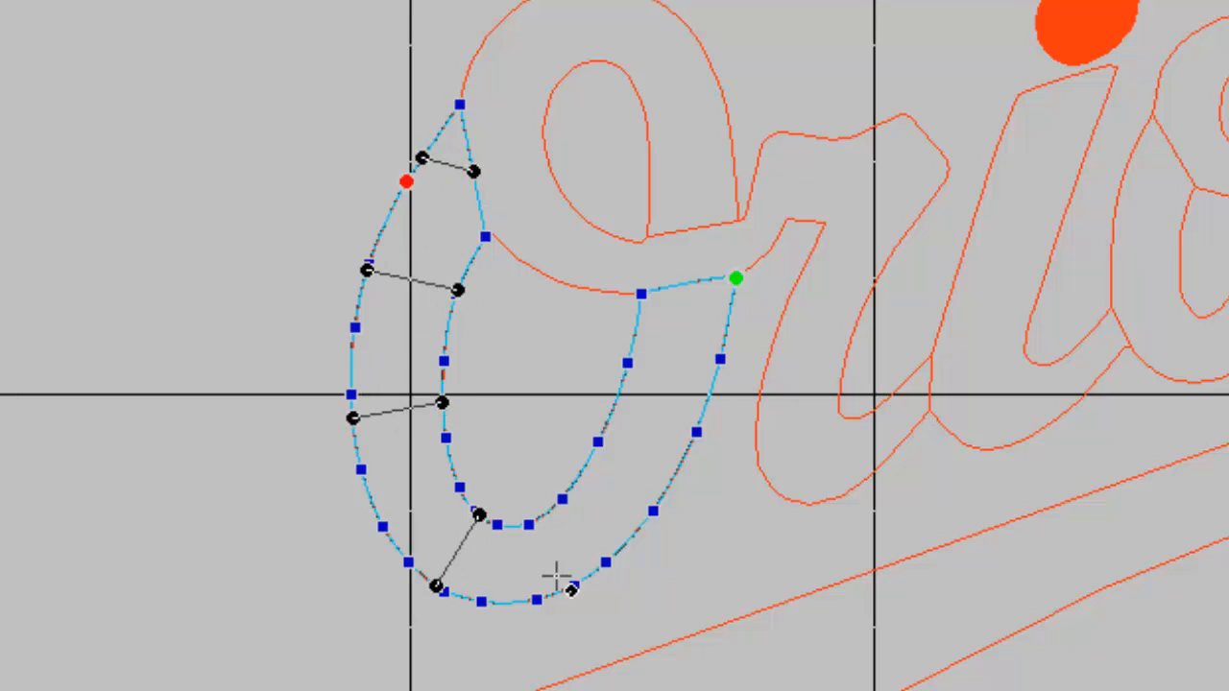
left_click(615, 554)
left_click(554, 505)
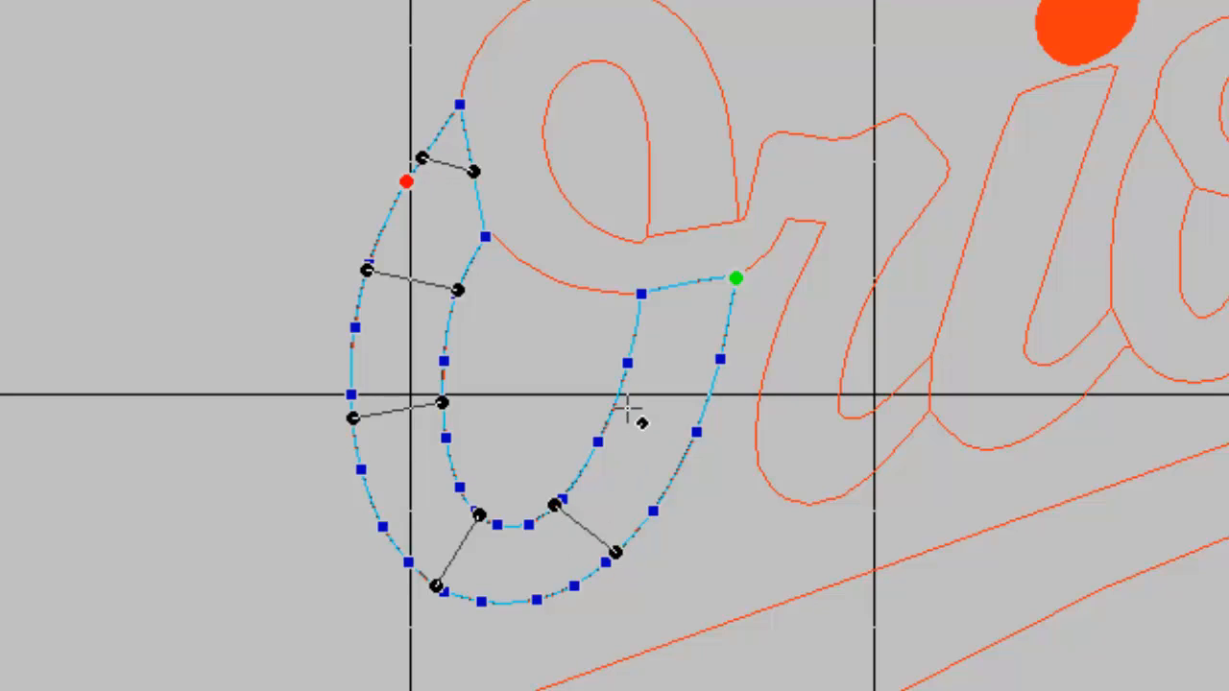
left_click(615, 401)
left_click(698, 426)
left_click(637, 321)
left_click(730, 307)
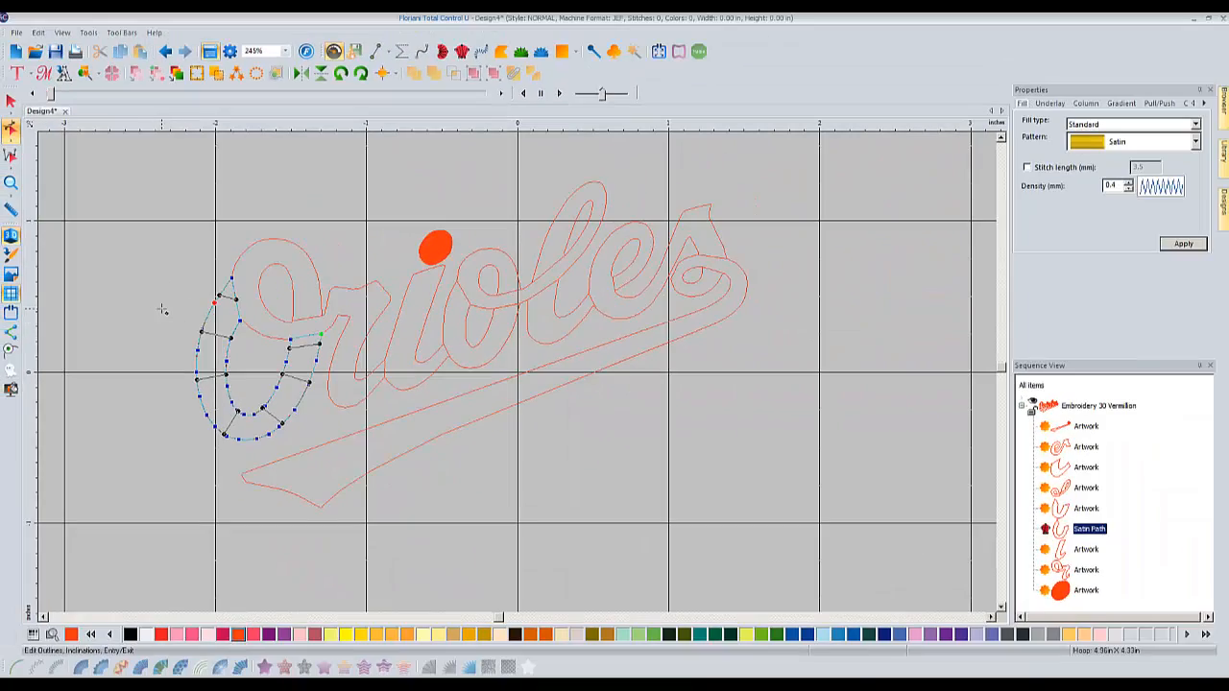
left_click(11, 100)
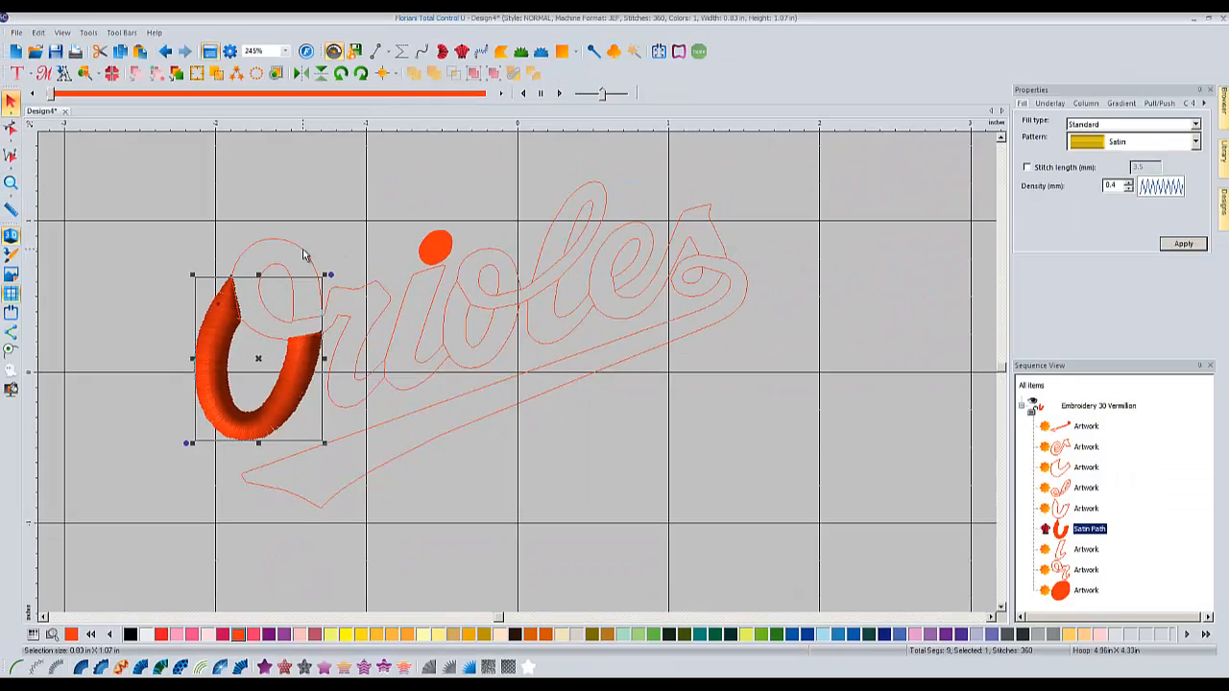
Try converting the joined O loop and r piece into one satin path with inclination lines across its strokes, and generate the stitches.
left_click(640, 43)
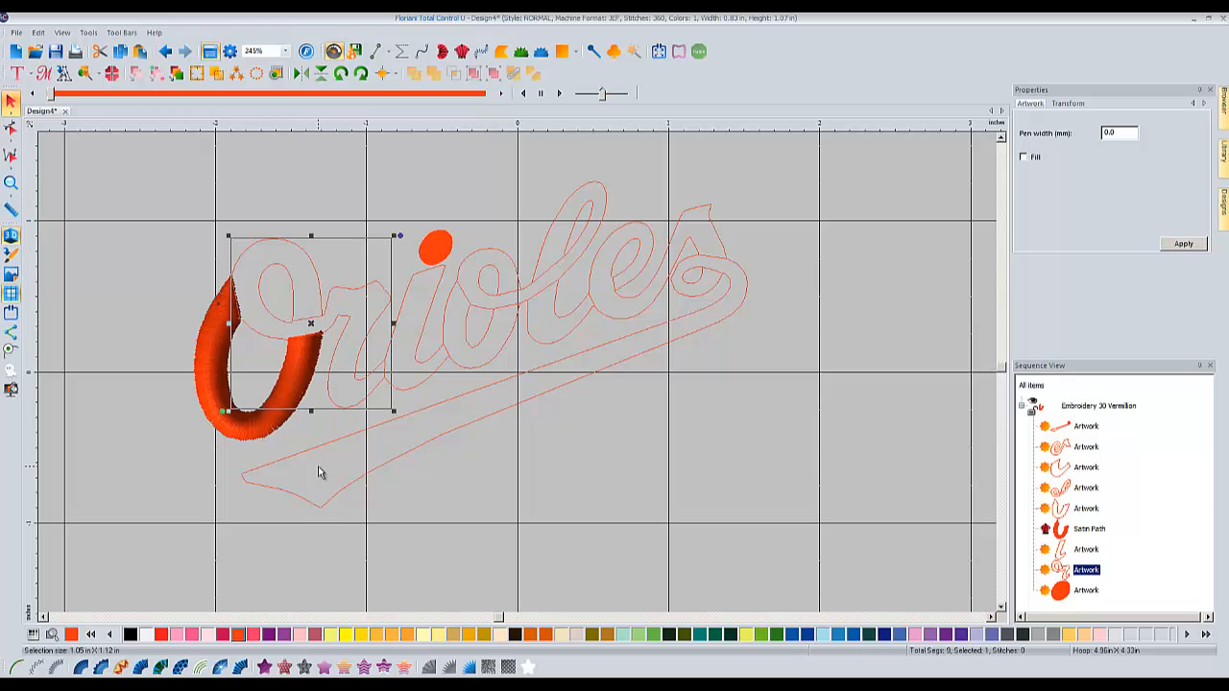
left_click(80, 666)
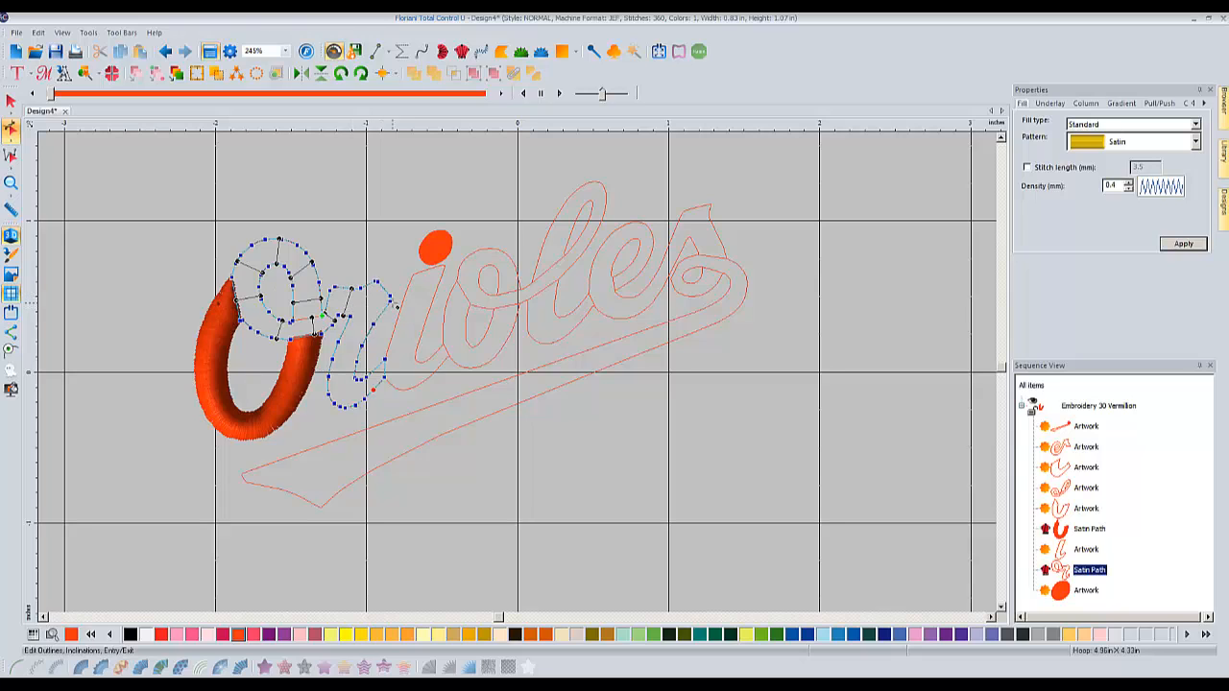
left_click_drag(351, 318, 389, 303)
left_click_drag(361, 383, 382, 378)
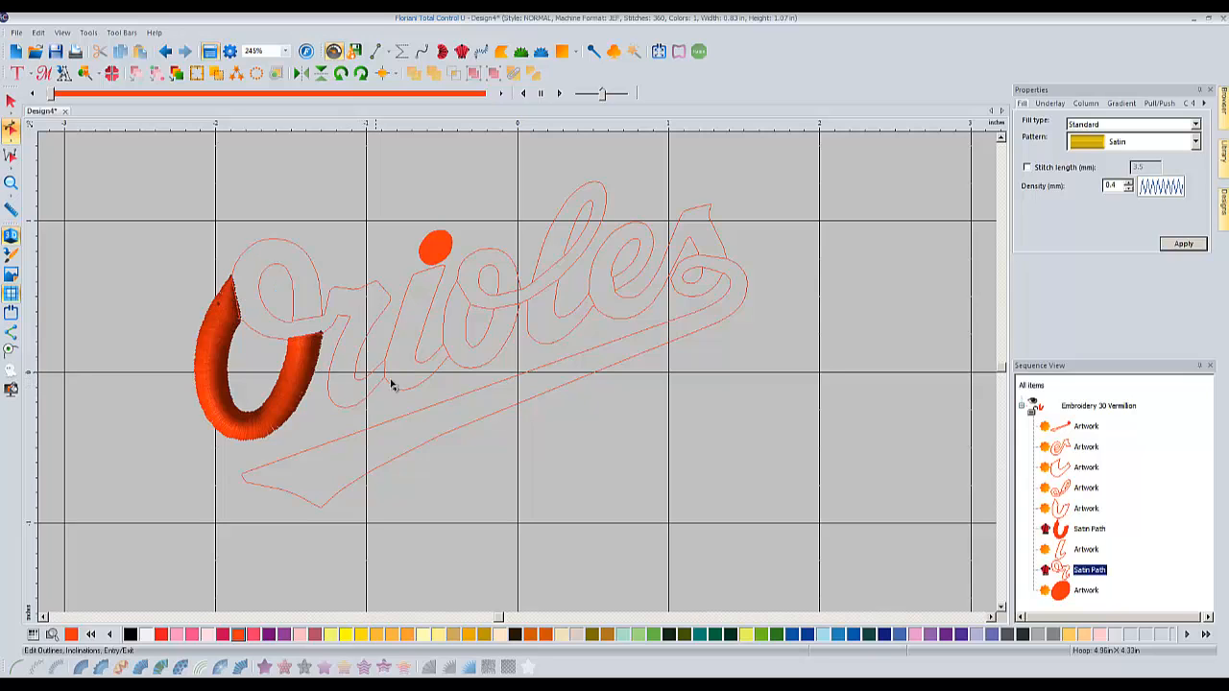
left_click(11, 102)
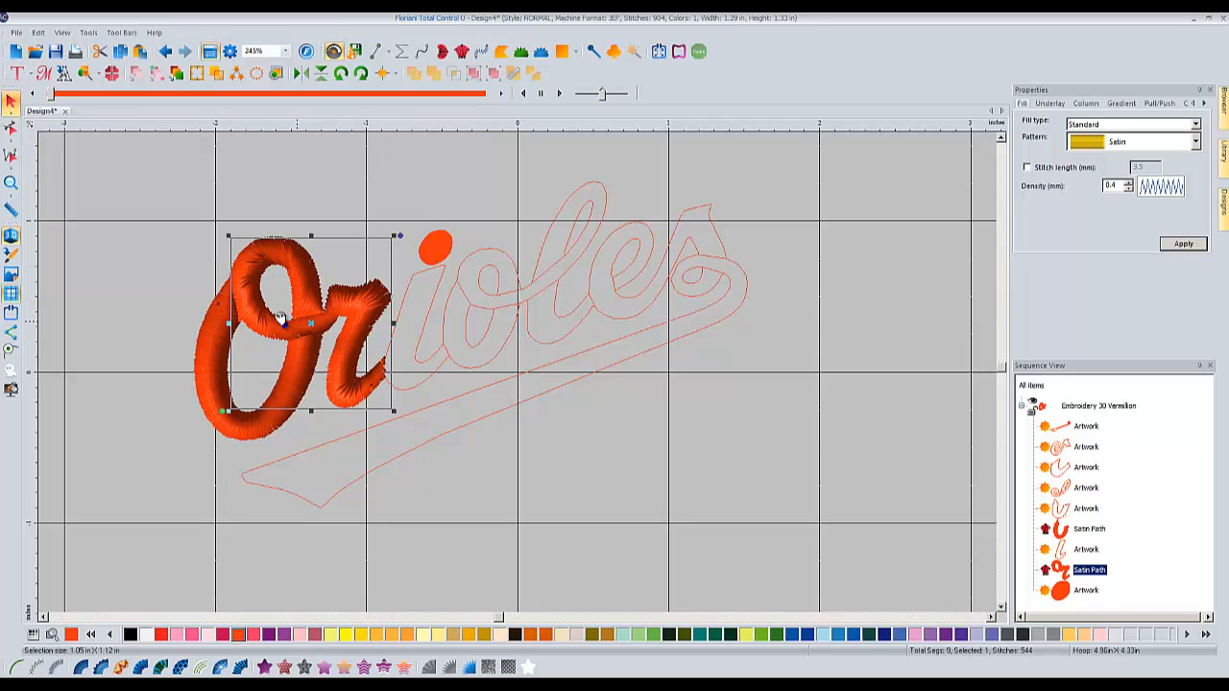
Rework the inclination lines of the O loop and r satin path, regenerating the stitches to compare stitch direction.
left_click(11, 127)
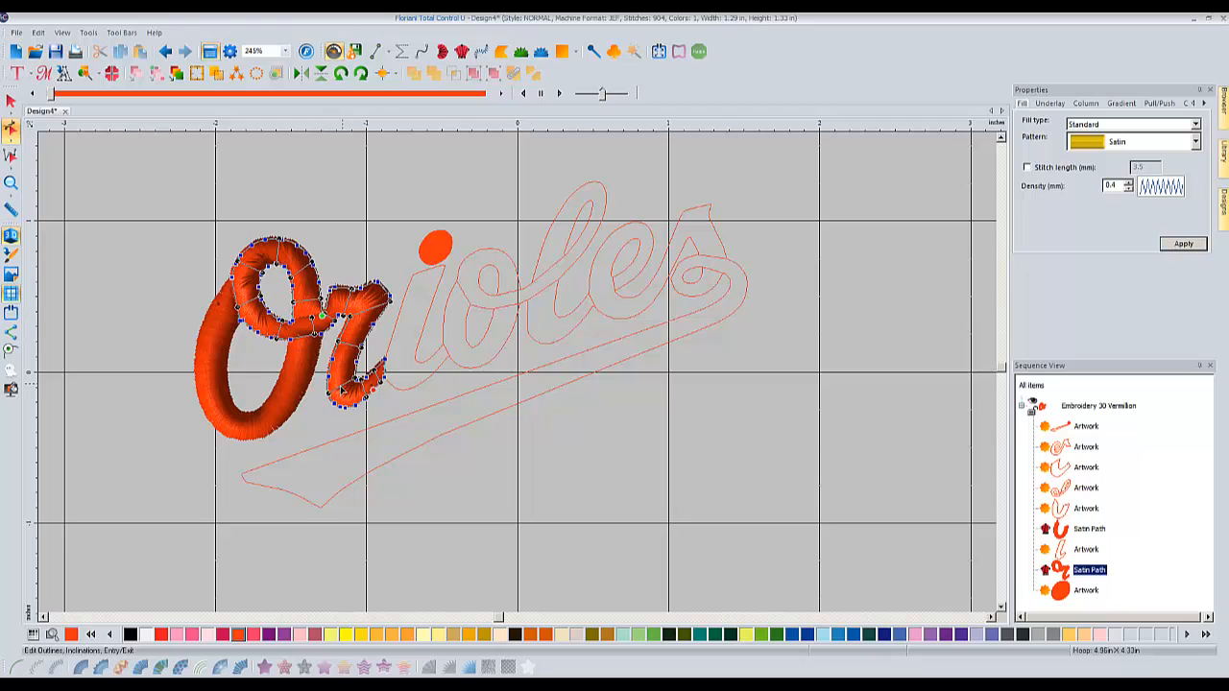
left_click(11, 102)
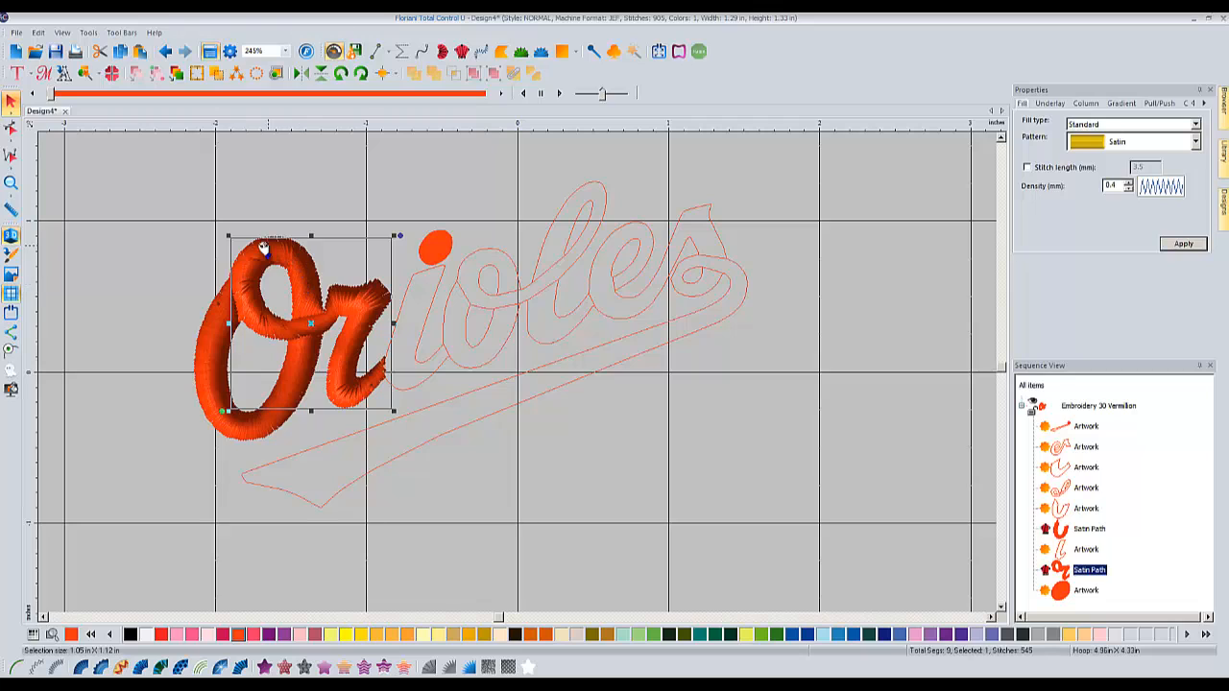
left_click(11, 127)
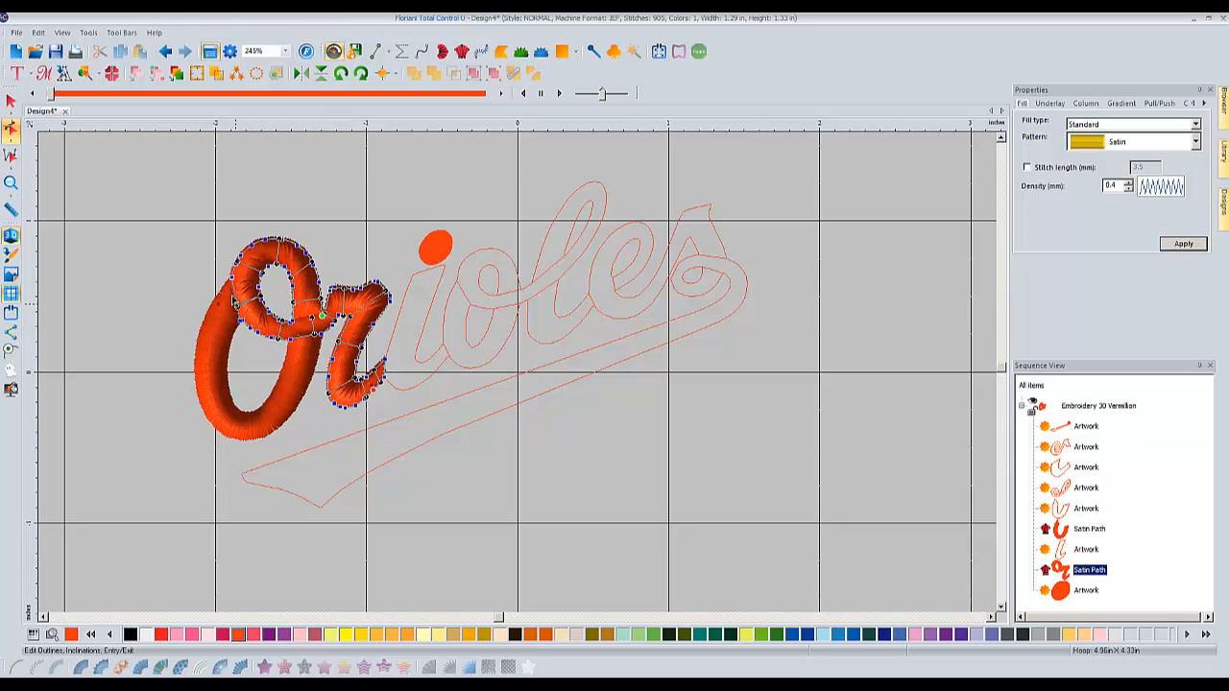
left_click(10, 100)
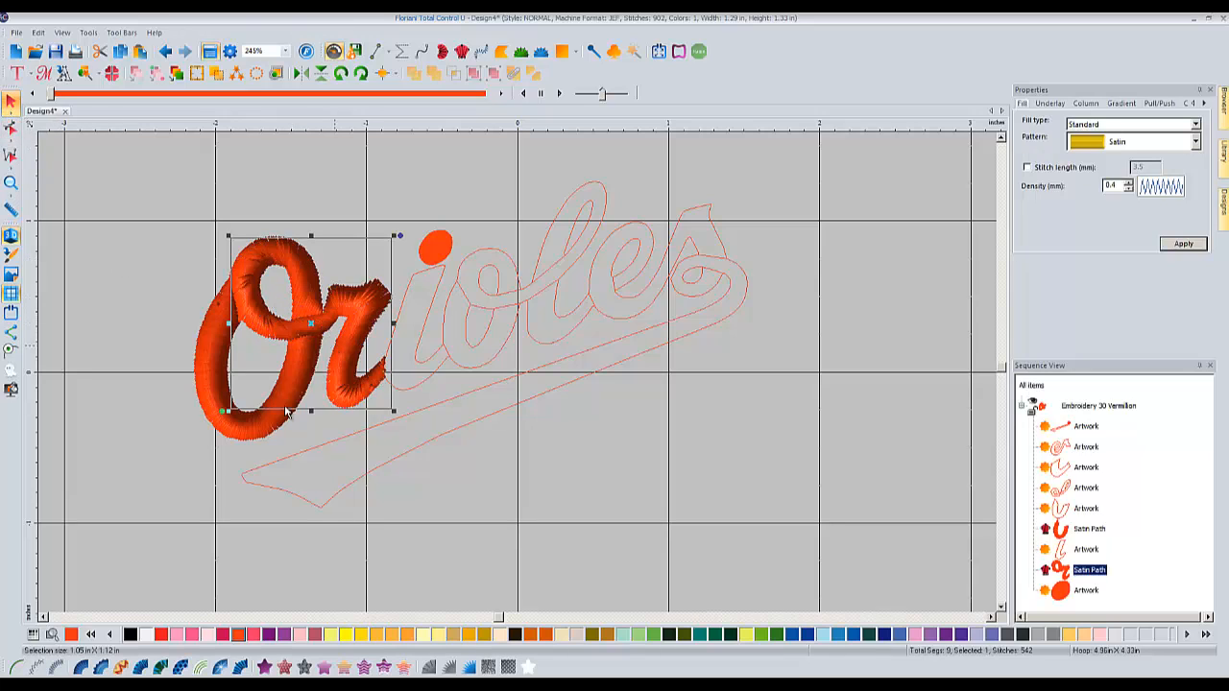
left_click(241, 669)
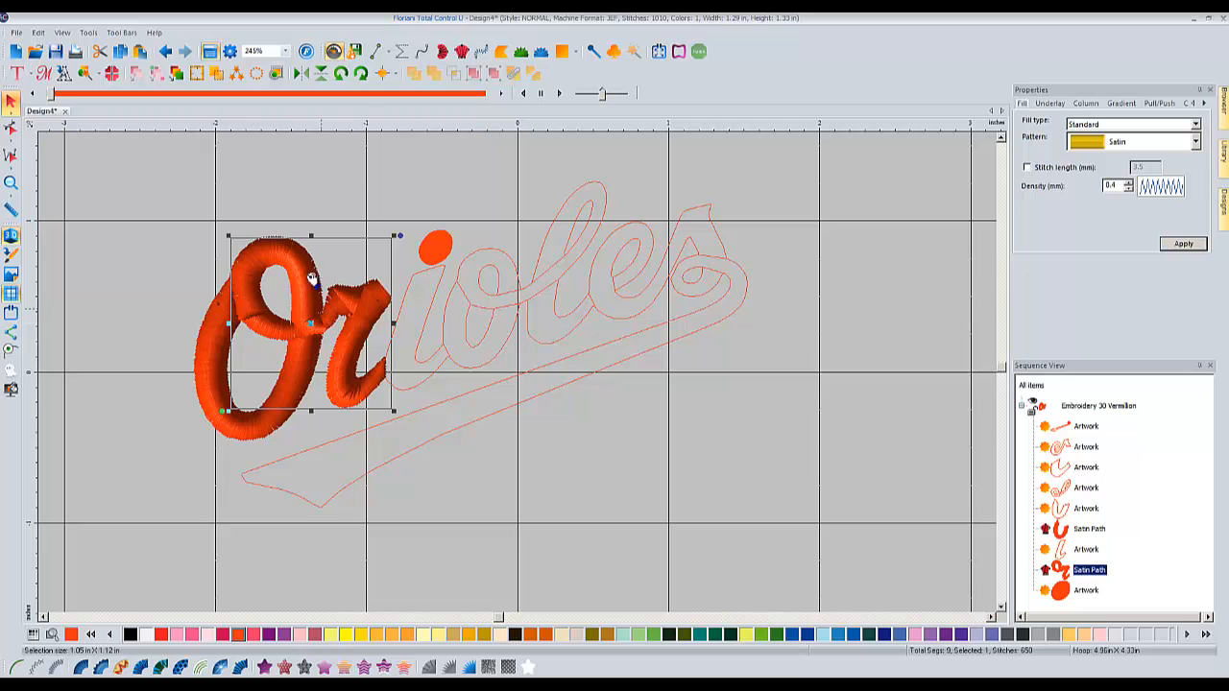
Undo the stitch generation and inclination changes on the O loop and r satin path.
left_click(165, 51)
left_click(165, 51)
left_click(165, 51)
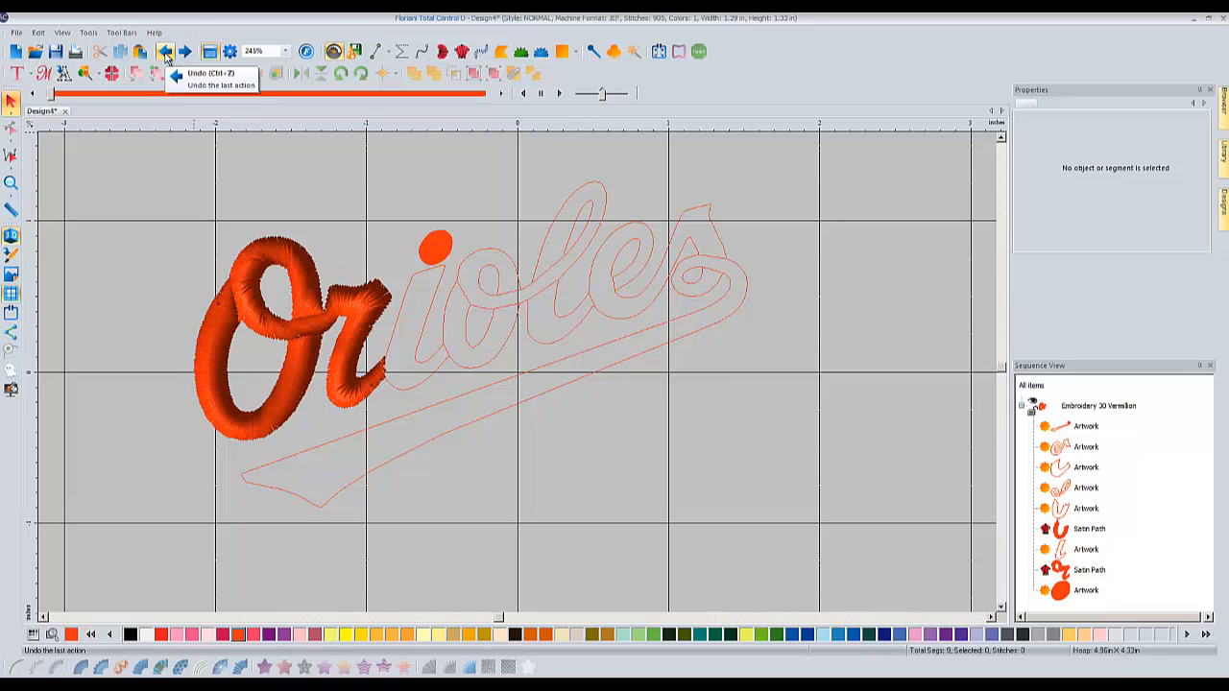
left_click(165, 51)
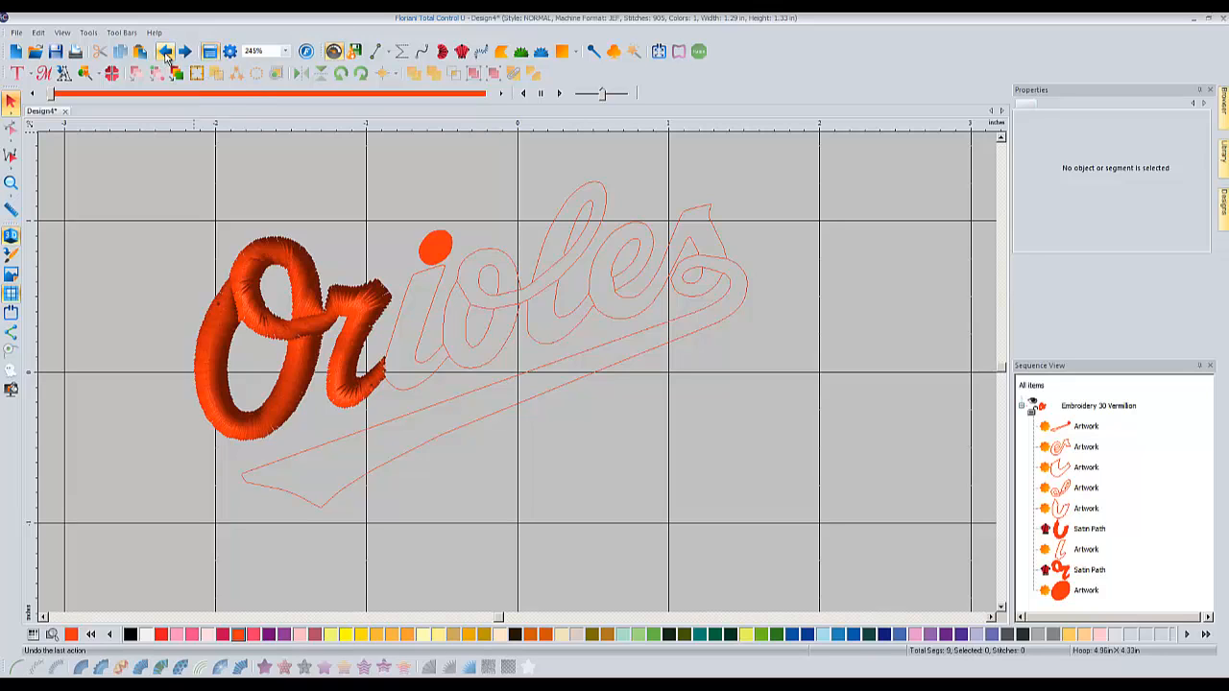
left_click(165, 51)
left_click(165, 51)
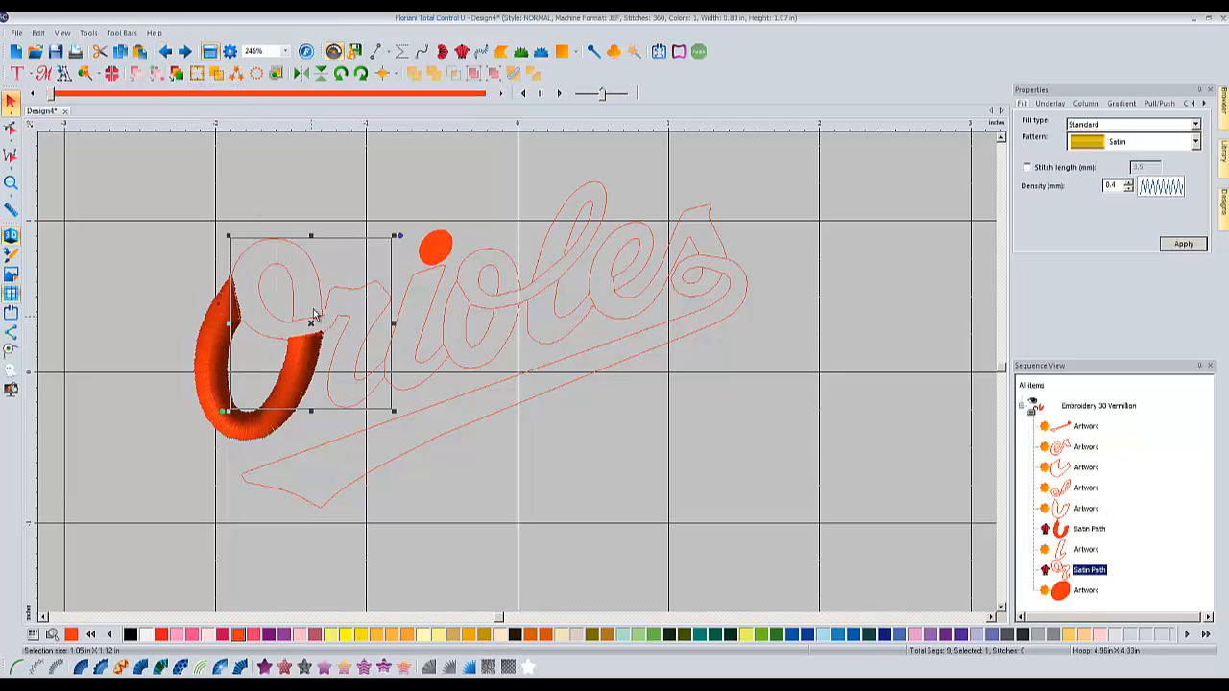
Check the inclination lines on the O loop and r piece, then revert it from satin path to plain artwork.
left_click(324, 288)
left_click_drag(324, 288, 324, 276)
left_click(10, 127)
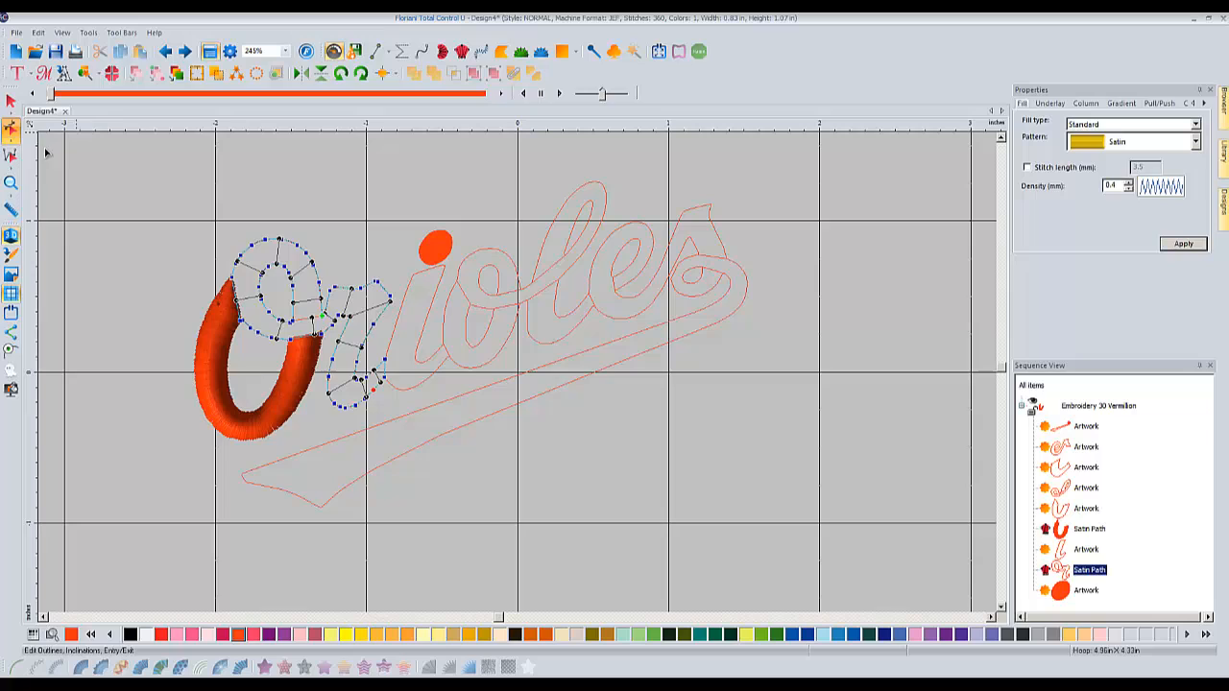
left_click(11, 103)
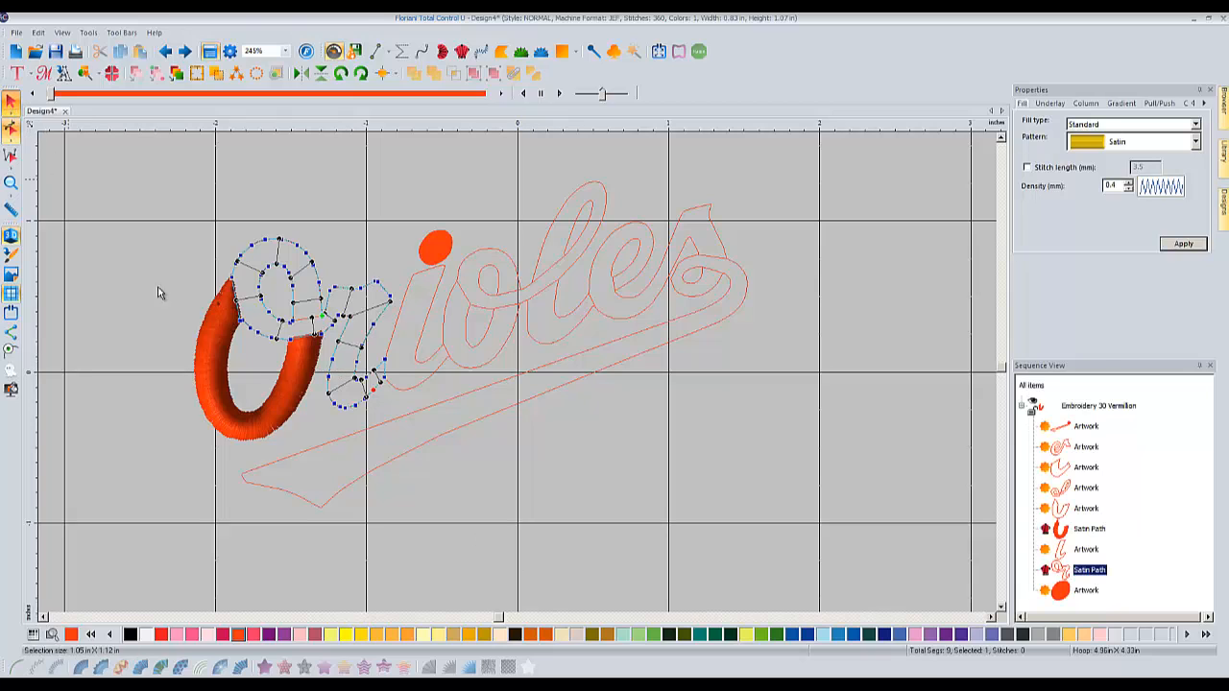
left_click(530, 667)
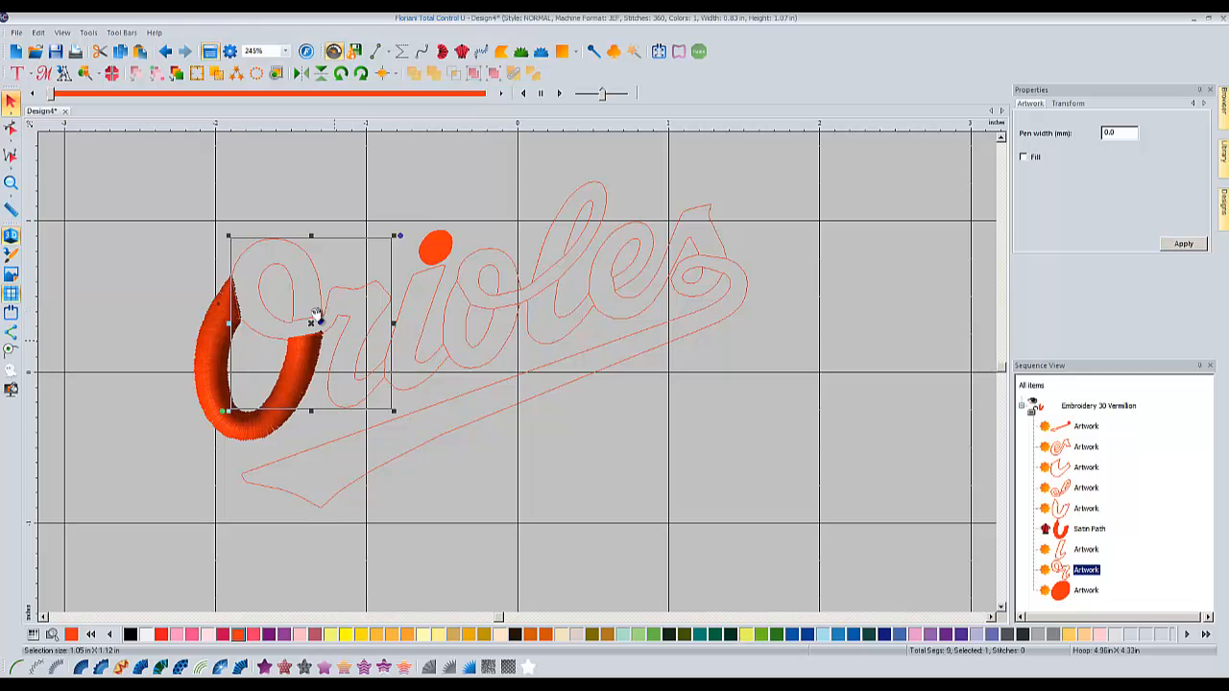
Slice the joined O loop and r artwork into two pieces across the top of the r's stem.
left_click(10, 128)
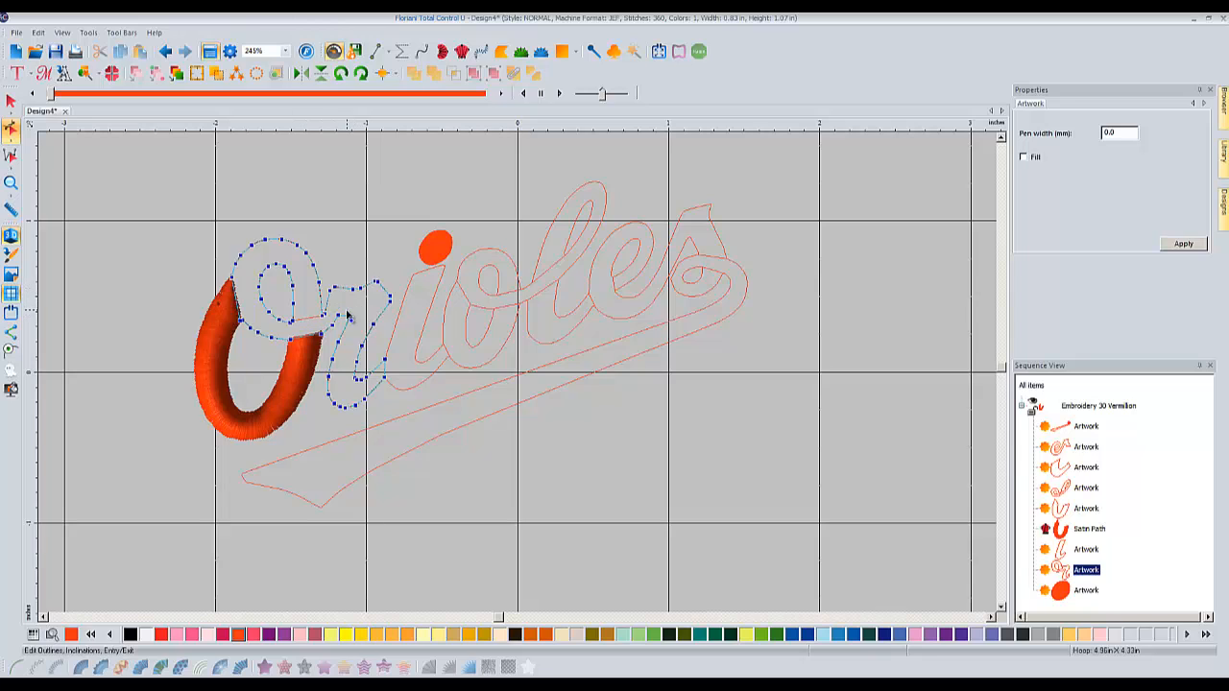
left_click(11, 131)
key("Escape")
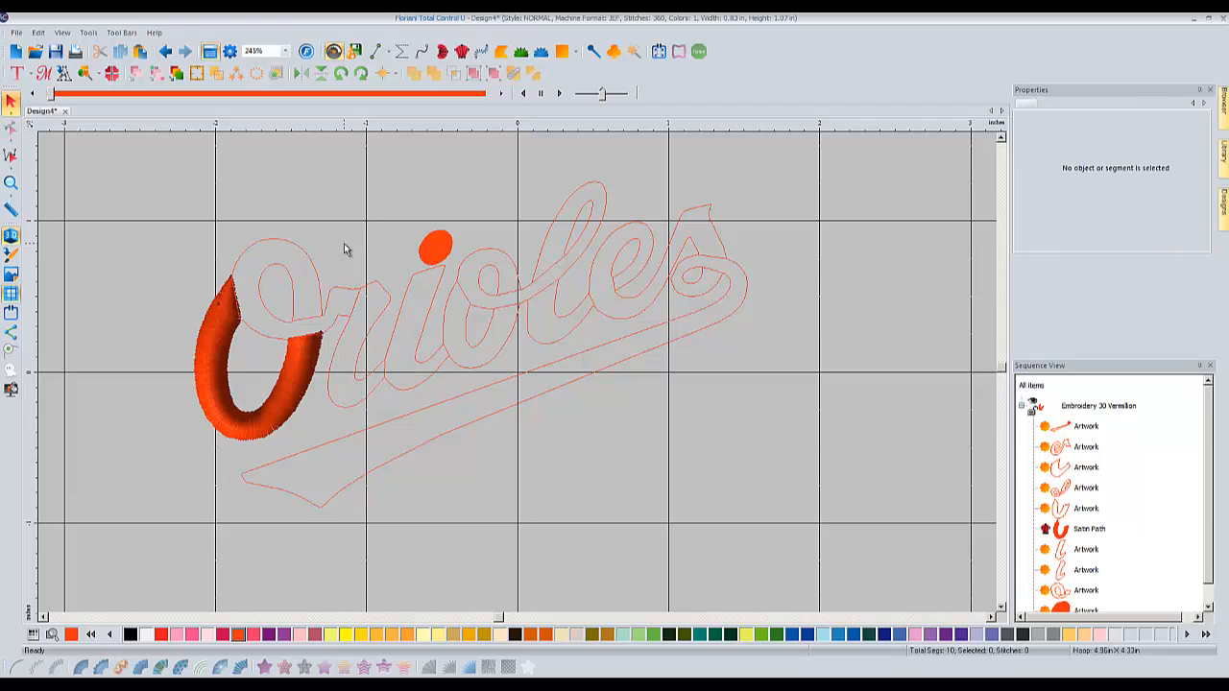
Convert the O loop piece to a satin path, add inclination lines around the loop and r shoulder, and generate its stitches.
left_click(321, 293)
left_click(93, 663)
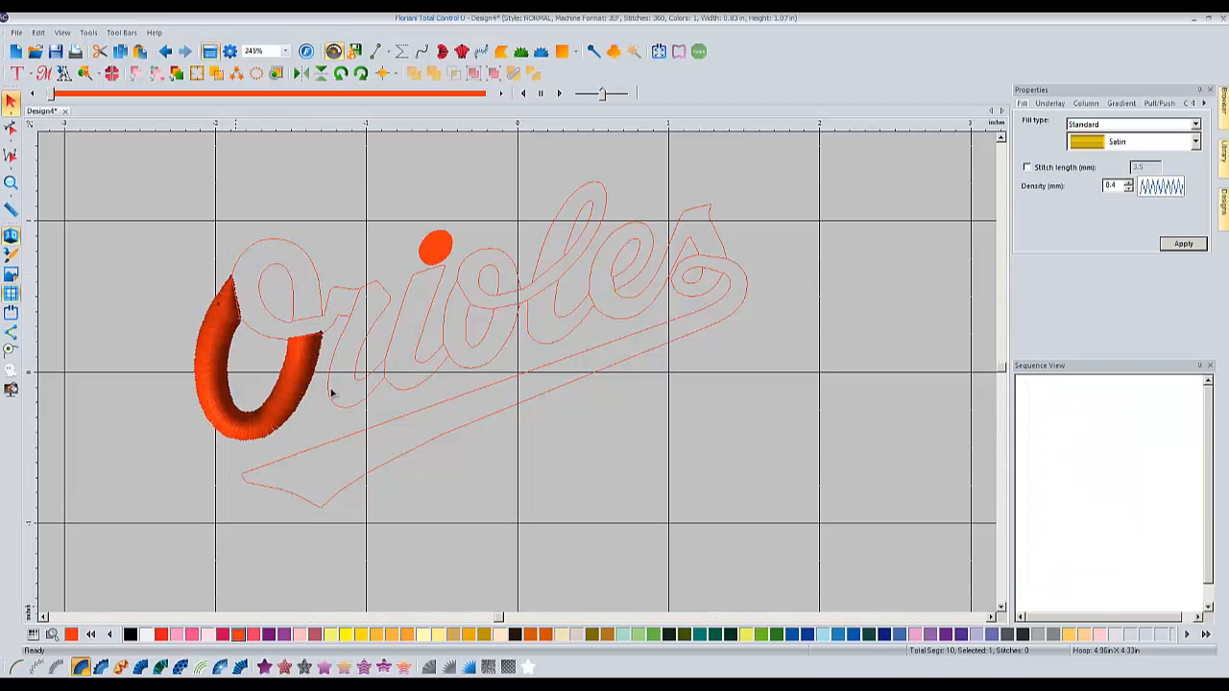
left_click_drag(306, 302, 320, 301)
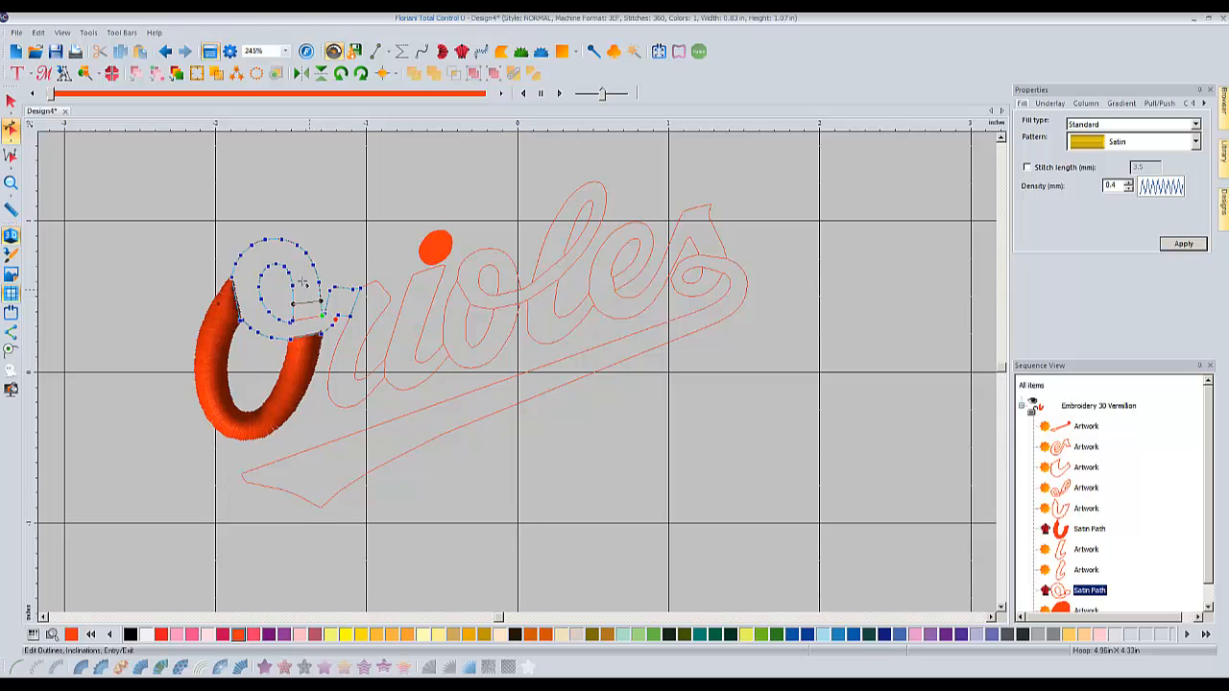
mouse_move(245, 257)
left_mouse_down()
mouse_move(260, 302)
mouse_move(299, 344)
left_mouse_up()
left_click_drag(349, 291, 345, 321)
left_click(12, 103)
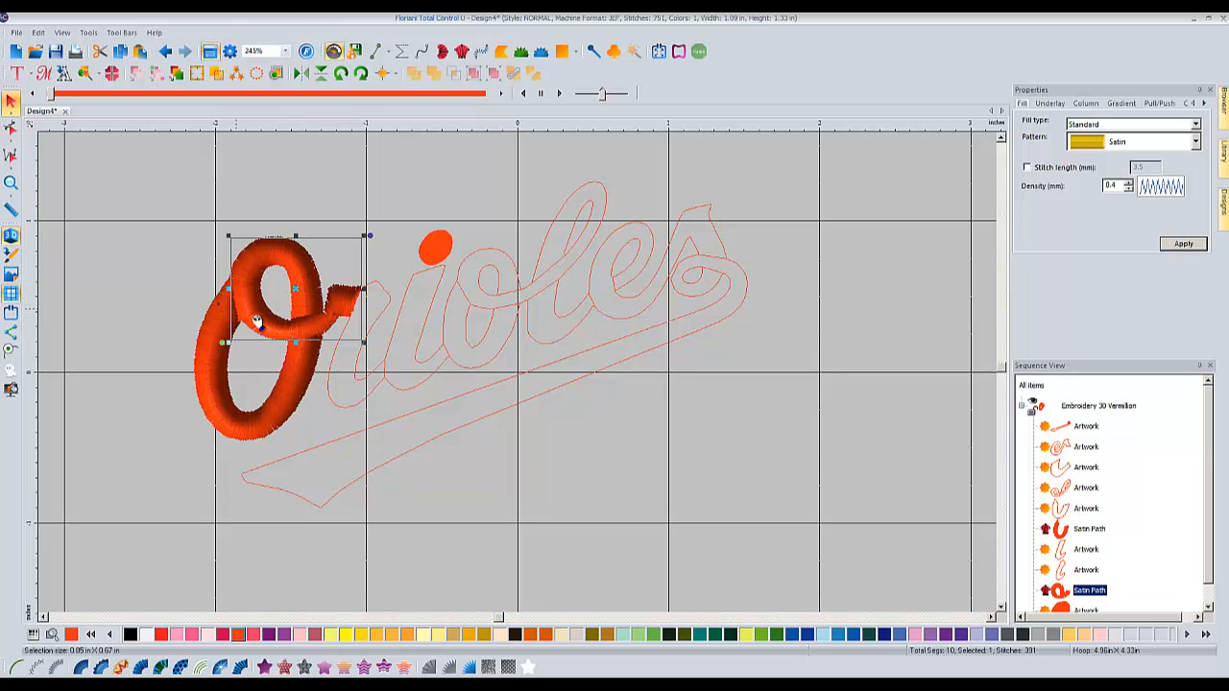
Convert the r stem piece to a satin path with inclination lines along the stem and lower curve, and generate its stitches.
left_click(388, 305)
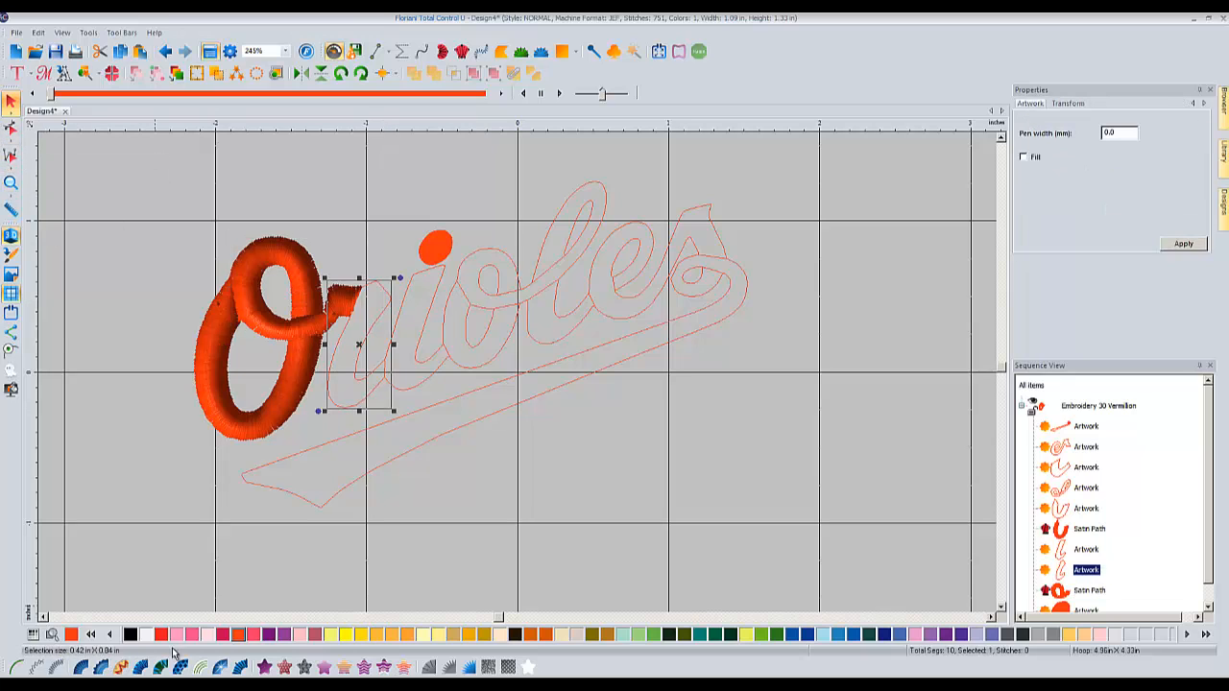
left_click(80, 667)
left_click(378, 298)
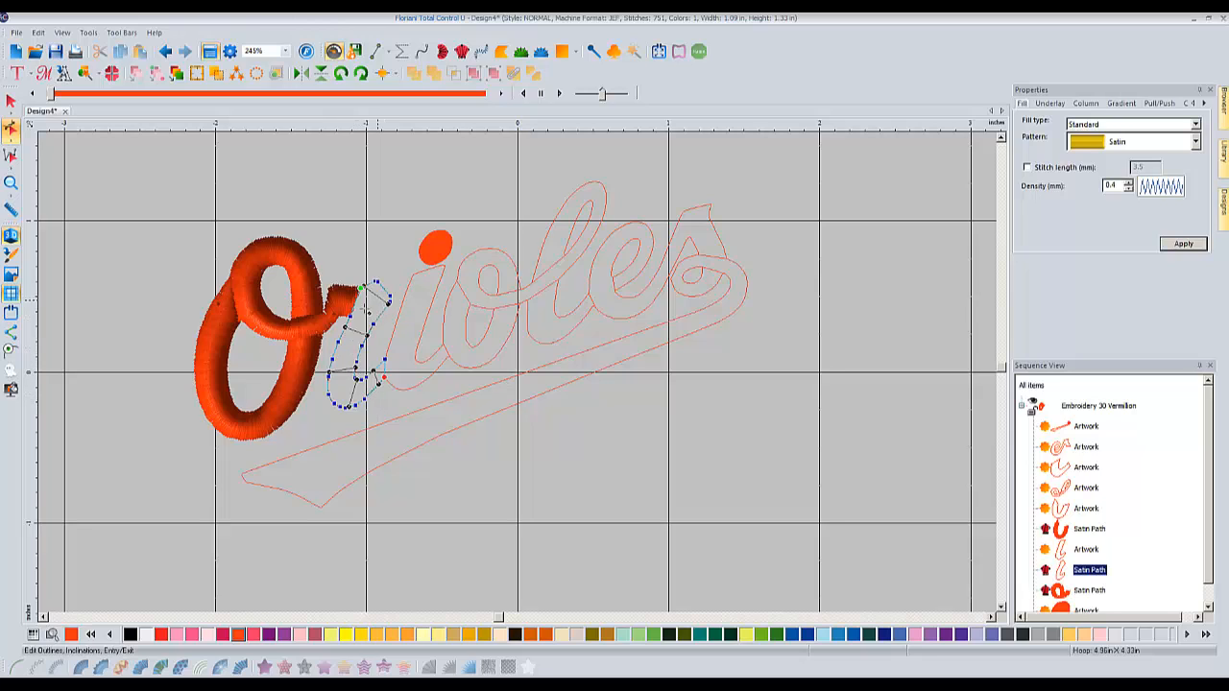
left_click(10, 101)
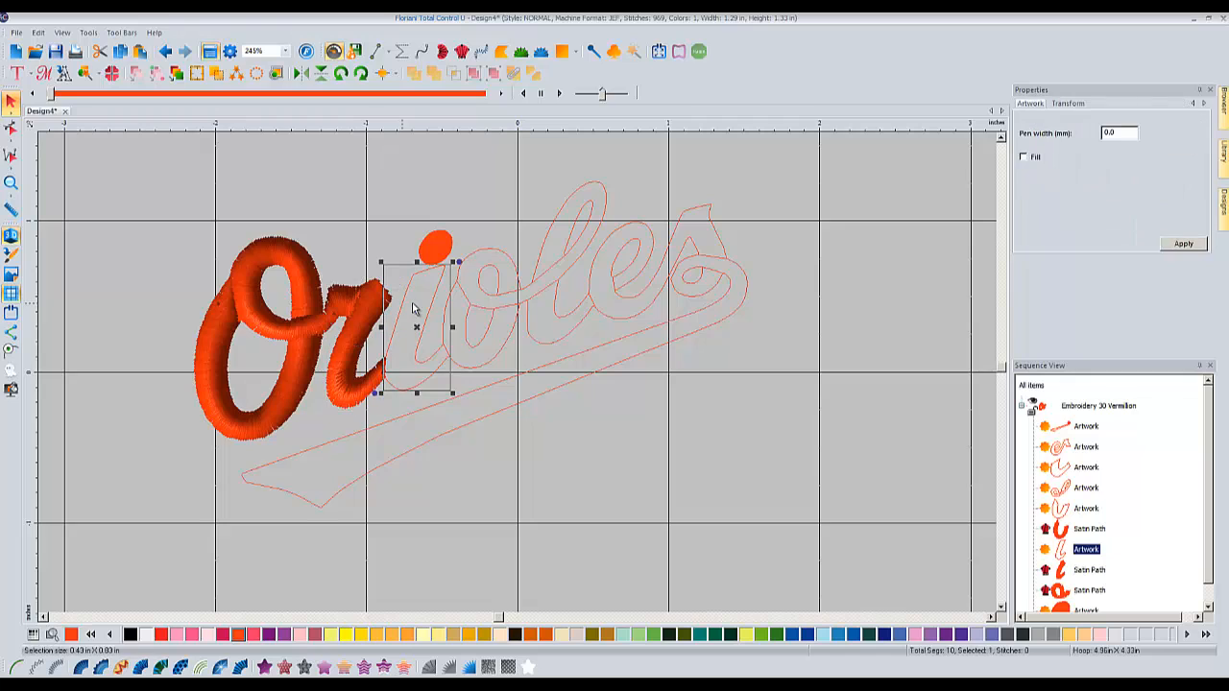
Convert the i stem artwork to a satin path with inclination lines down the stem and around its tail, and generate its stitches.
left_click(80, 667)
left_click(414, 288)
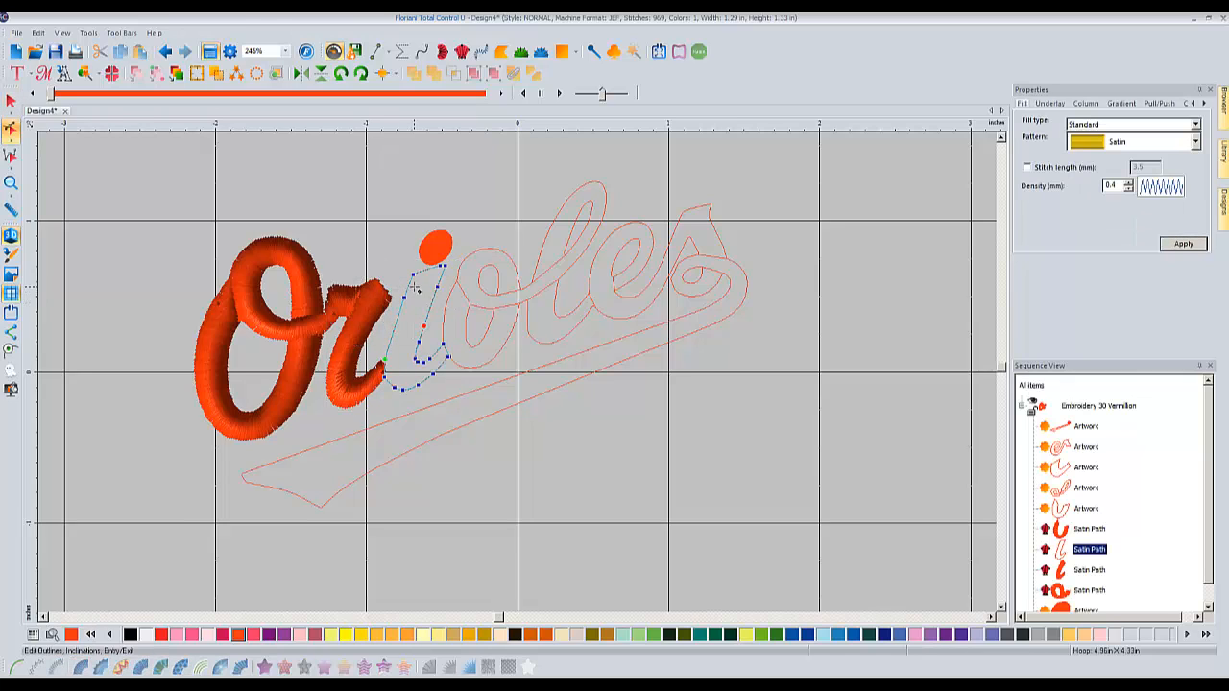
left_click_drag(408, 287, 441, 287)
left_click_drag(390, 343, 418, 336)
key("Return")
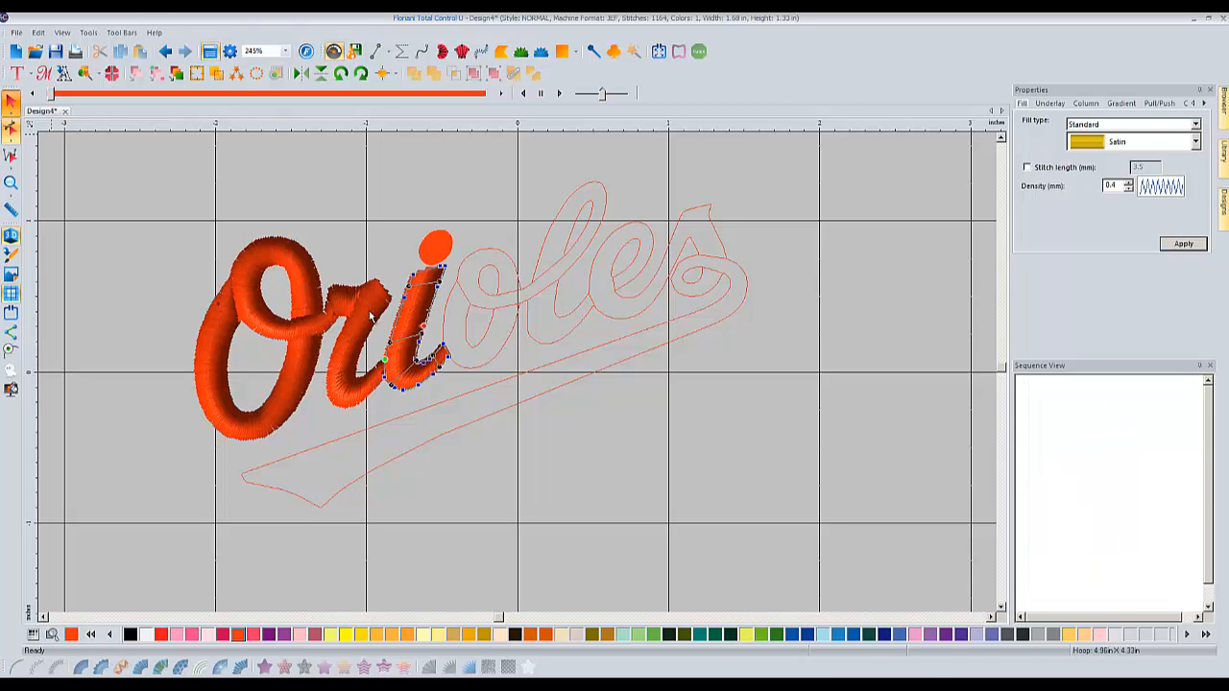
Convert the lower bowl of the small o to a satin path, place inclination lines around the curve, and generate its stitches.
left_click(464, 330)
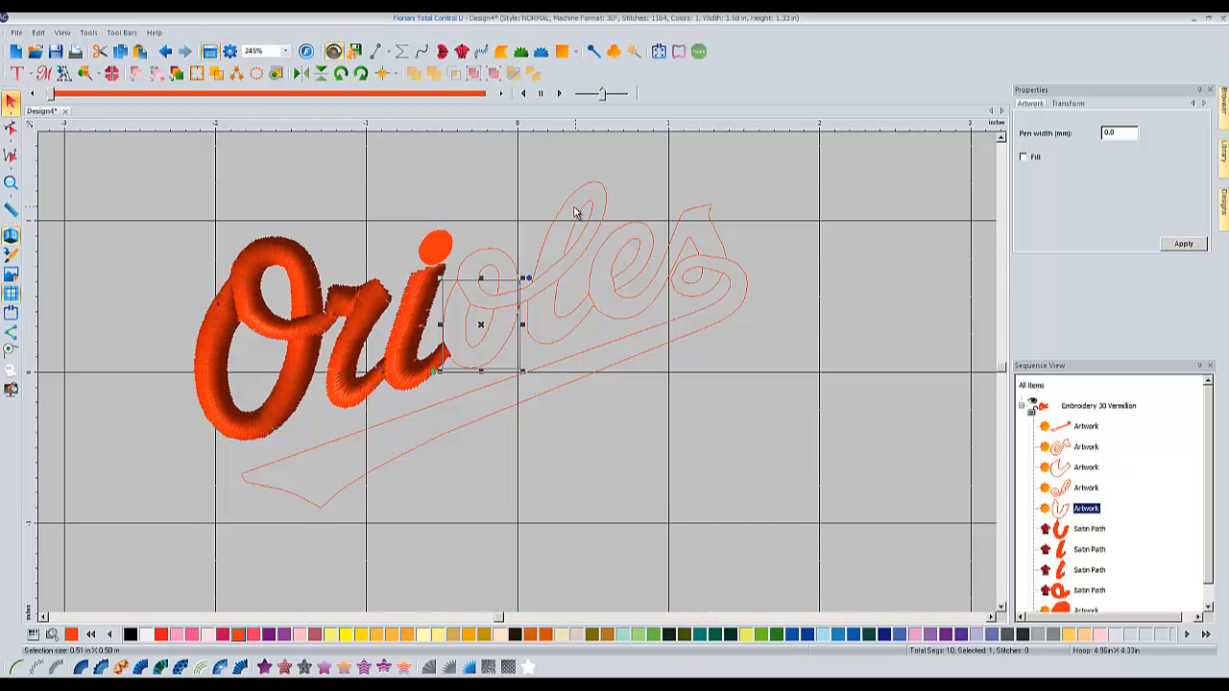
left_click(99, 666)
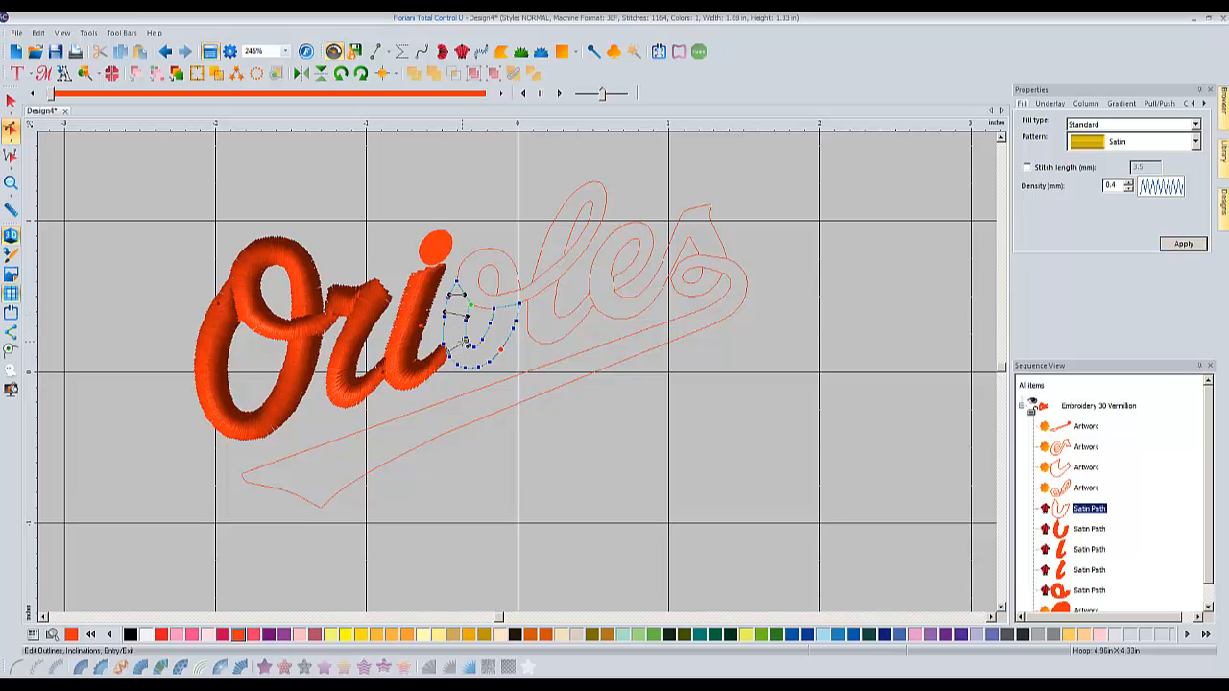
left_click_drag(465, 340, 480, 365)
left_click_drag(508, 314, 518, 319)
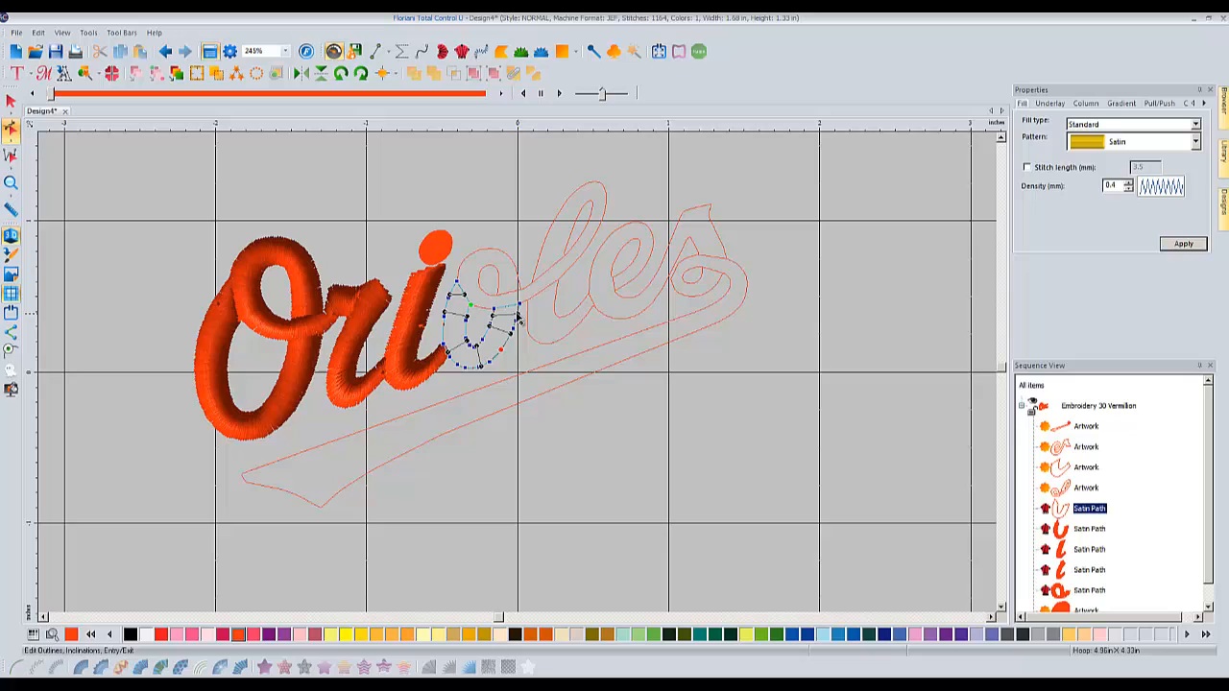
left_click(10, 102)
Convert the joined small o top and l loop to a satin path with inclination lines around both loops, and generate its stitches.
left_click(489, 278)
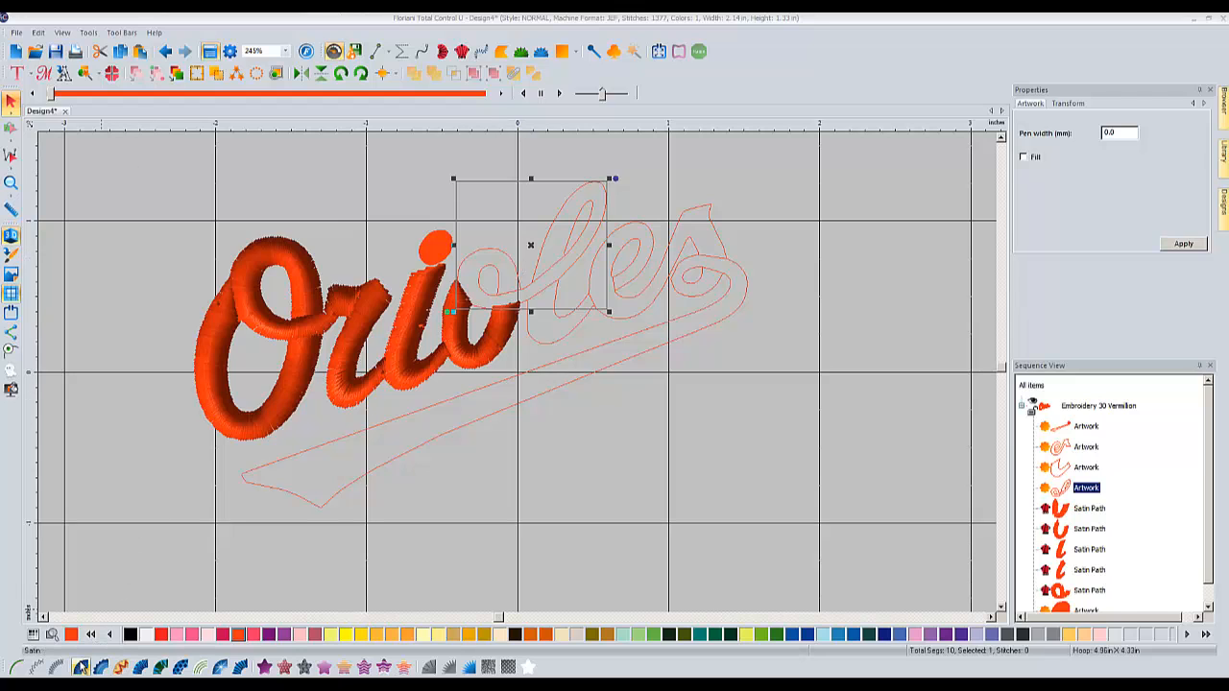
left_click(81, 666)
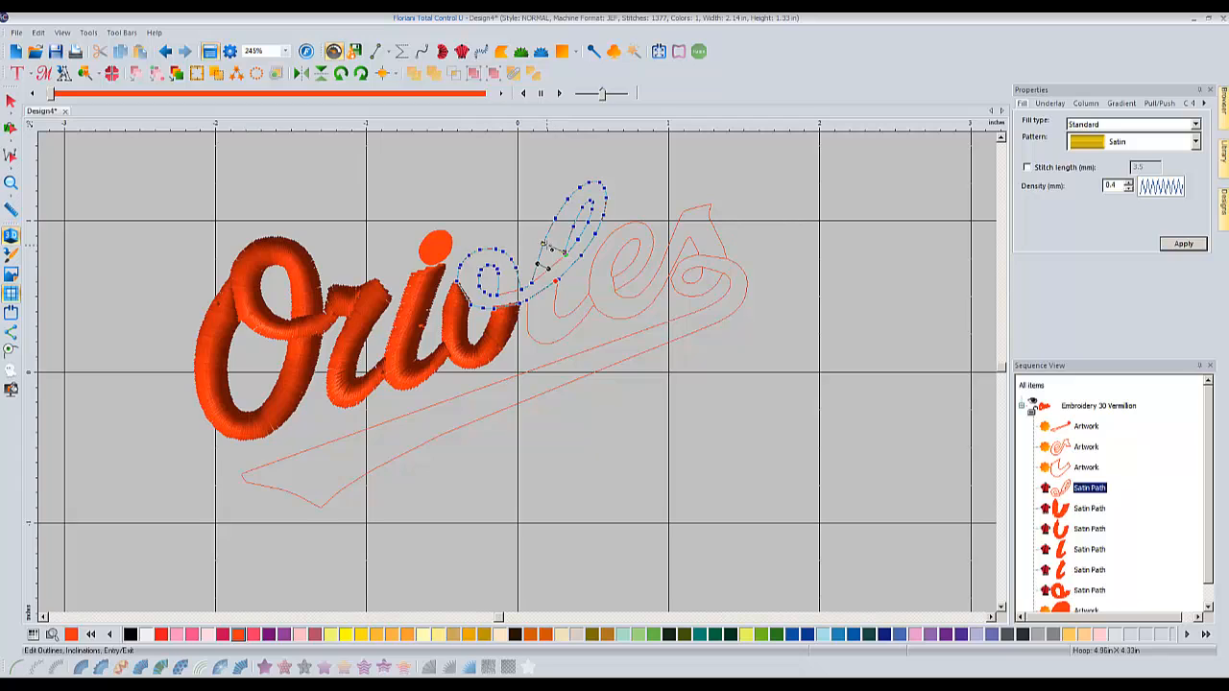
left_click(564, 232)
left_click_drag(574, 204, 579, 211)
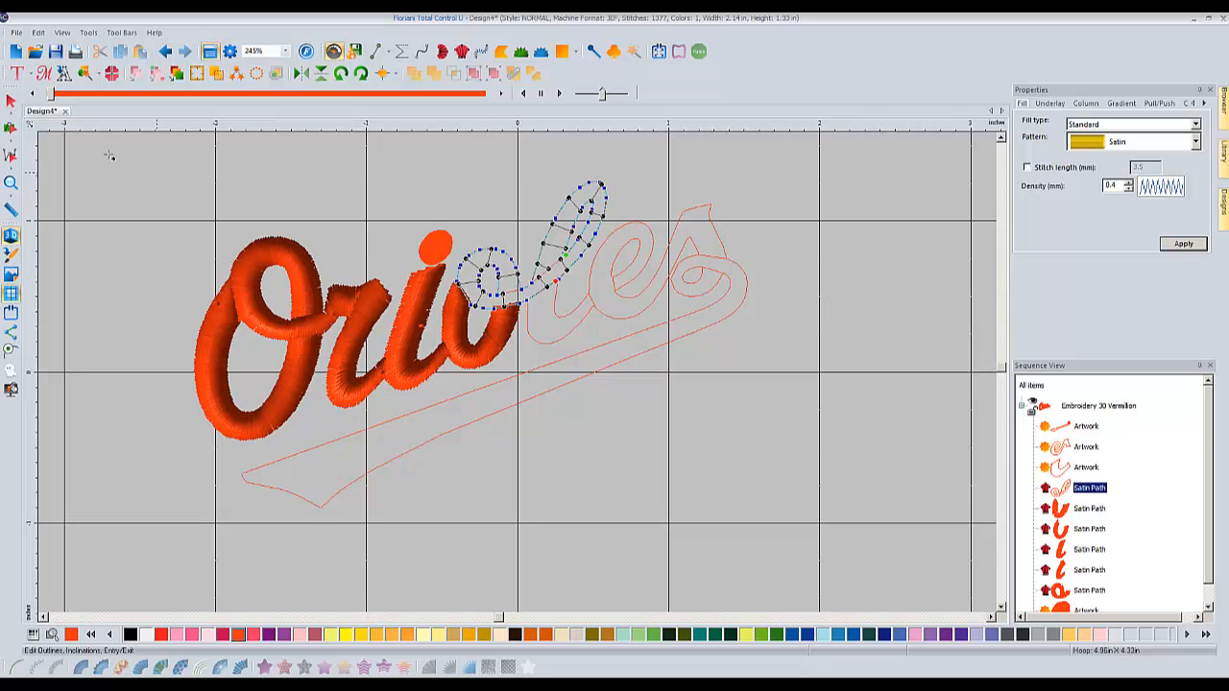
left_click(12, 101)
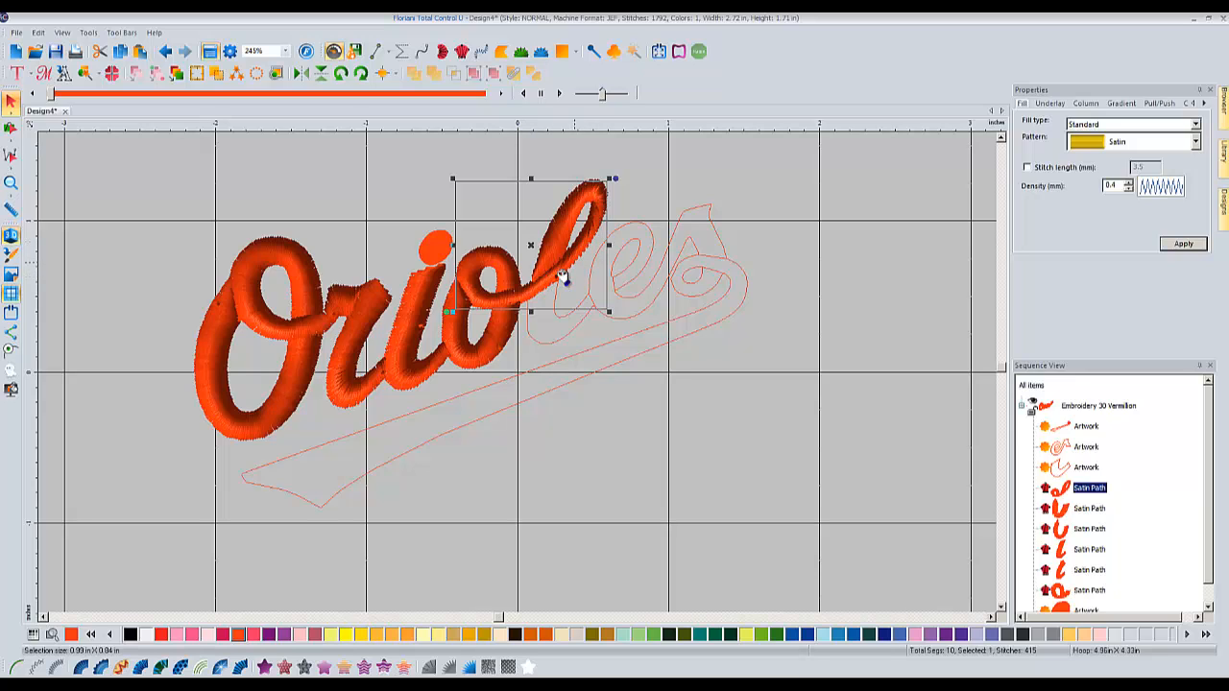
Refine the inclination lines along the l loop using inclination-only editing, and regenerate its stitches.
left_click(13, 142)
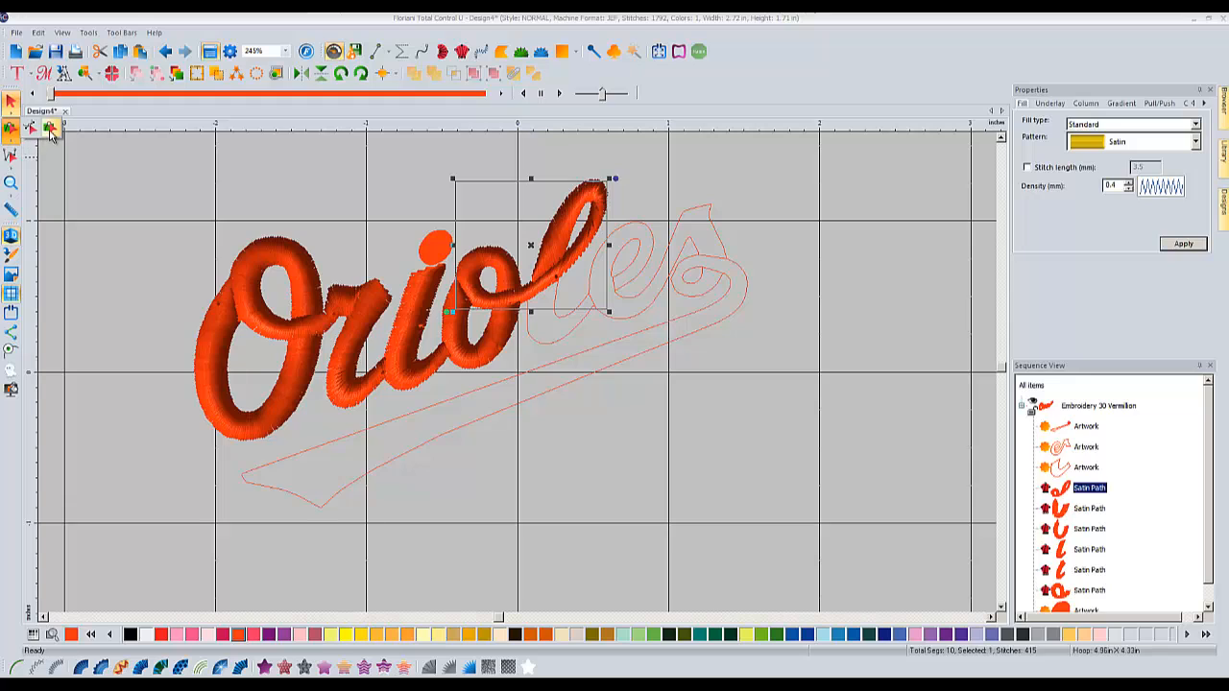
left_click(48, 129)
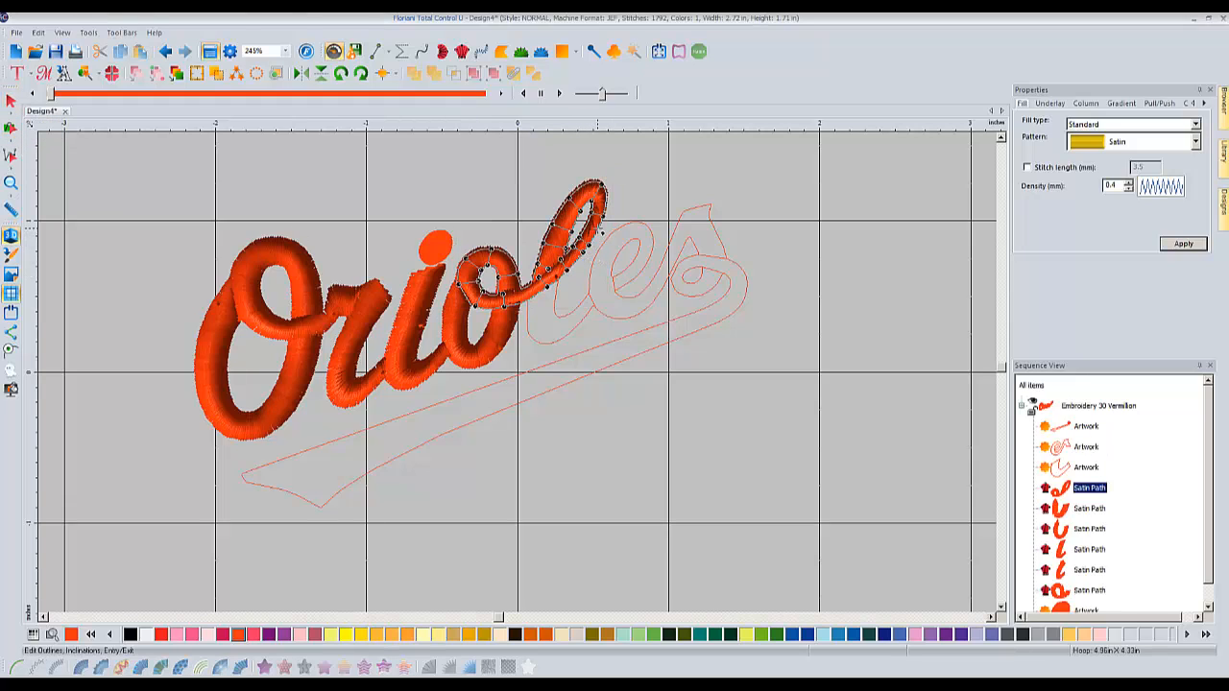
left_click(11, 102)
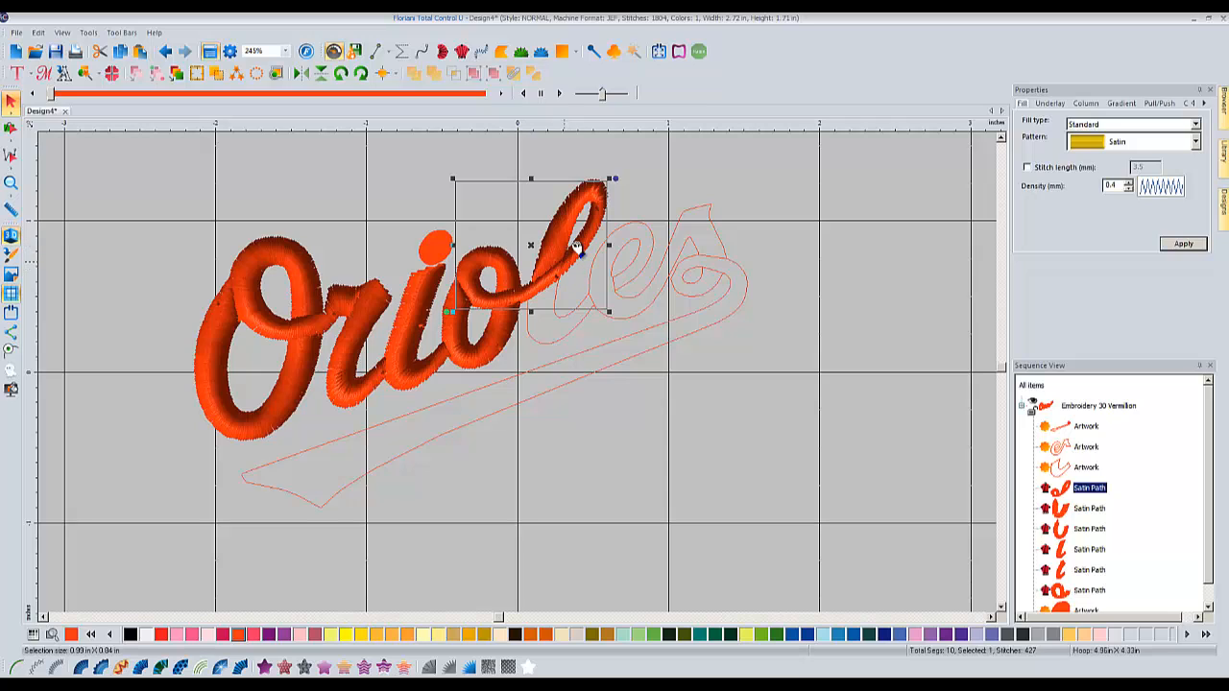
Convert the lower l stroke to a satin path with inclination lines around its curve, and generate its stitches.
left_click(533, 341)
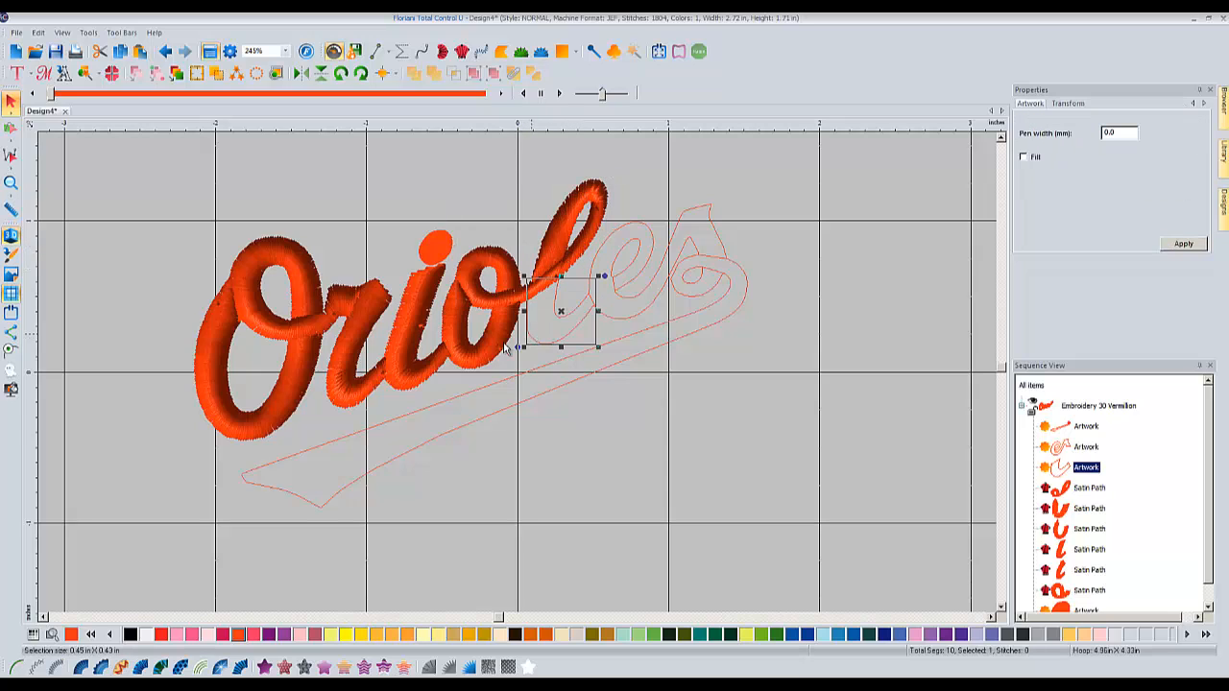
left_click(80, 665)
mouse_move(528, 310)
left_mouse_down()
mouse_move(554, 302)
mouse_move(568, 324)
left_mouse_up()
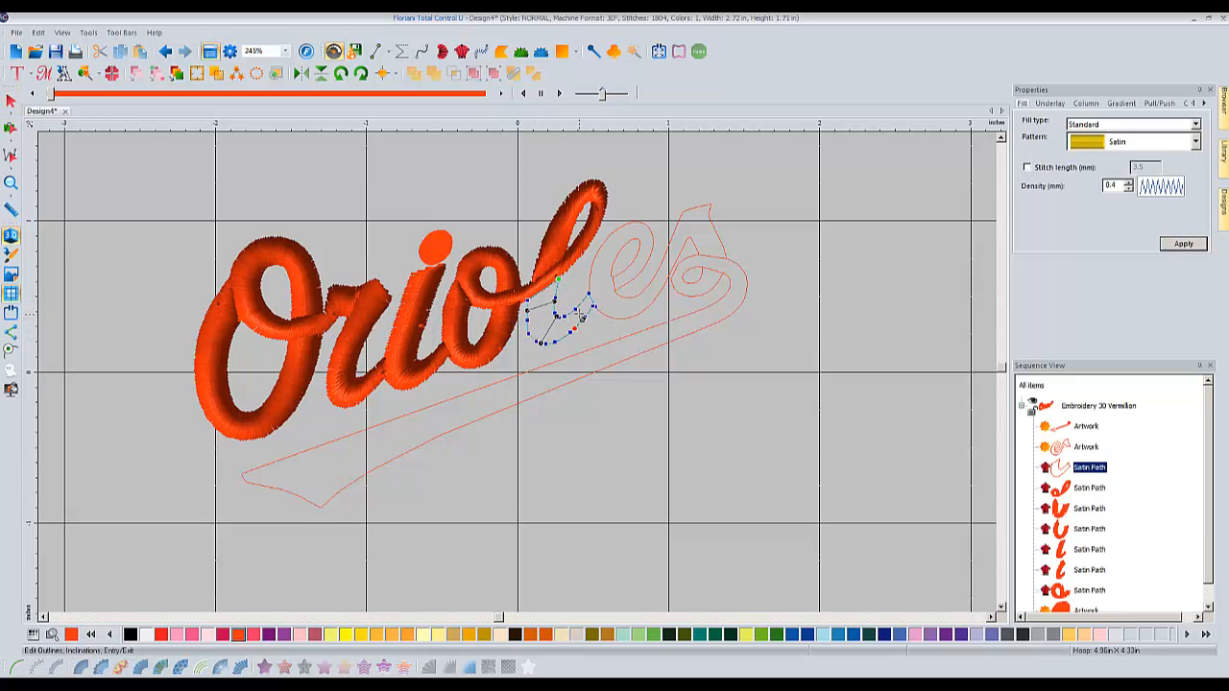
left_click(10, 100)
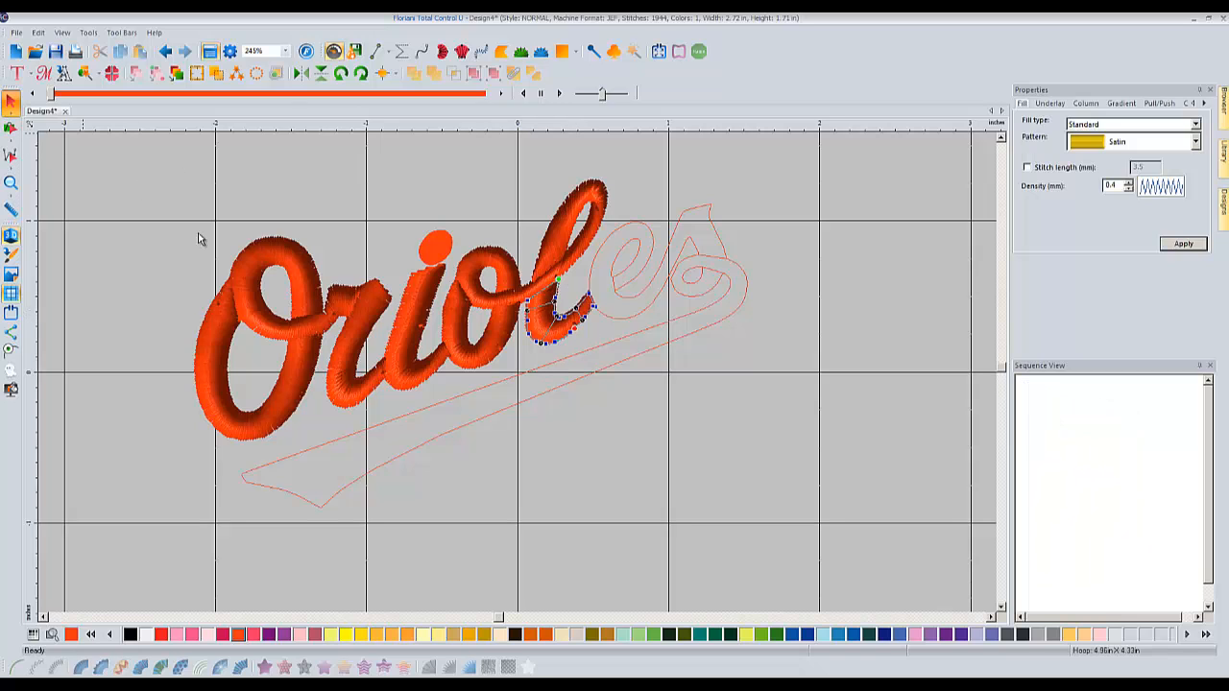
Convert the joined e and upper s piece to a satin path with inclination lines along its strokes, and generate its stitches.
left_click(617, 237)
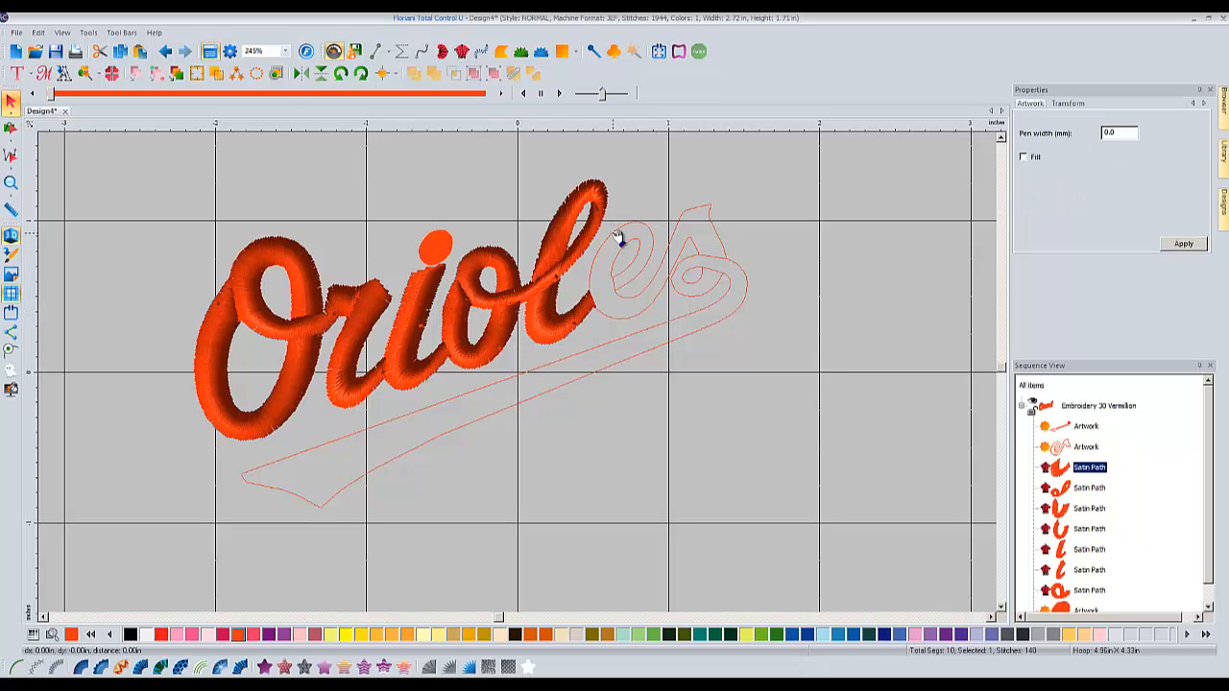
left_click(618, 238)
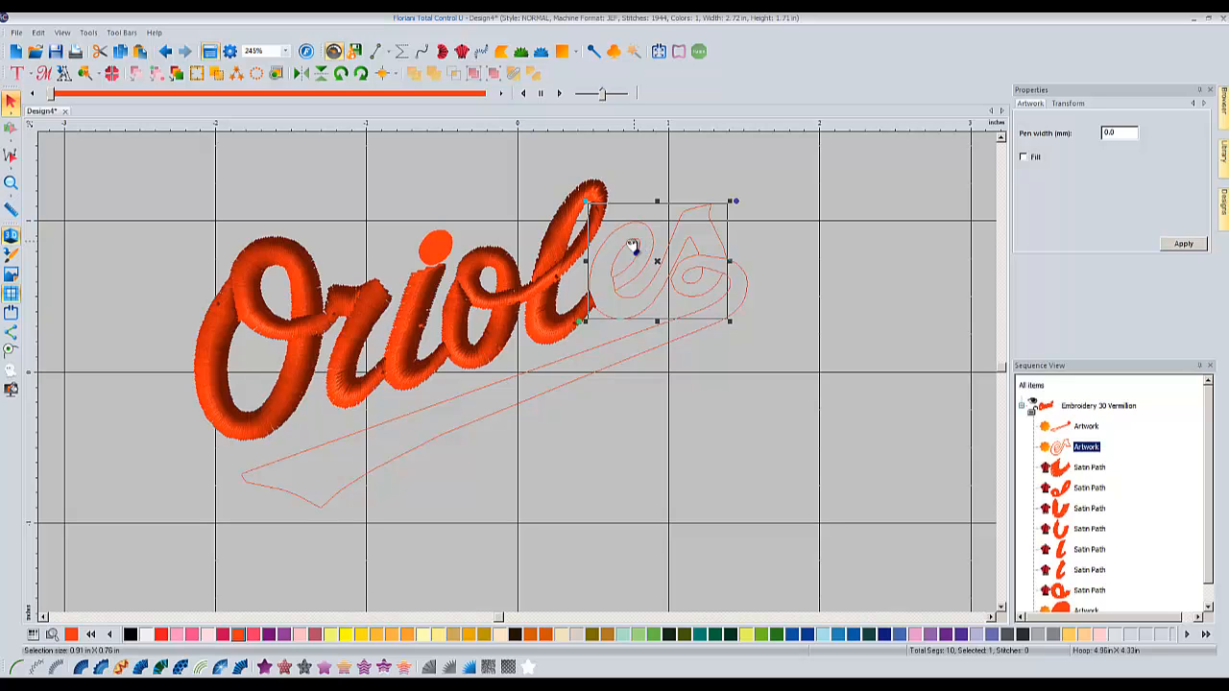
left_click(81, 667)
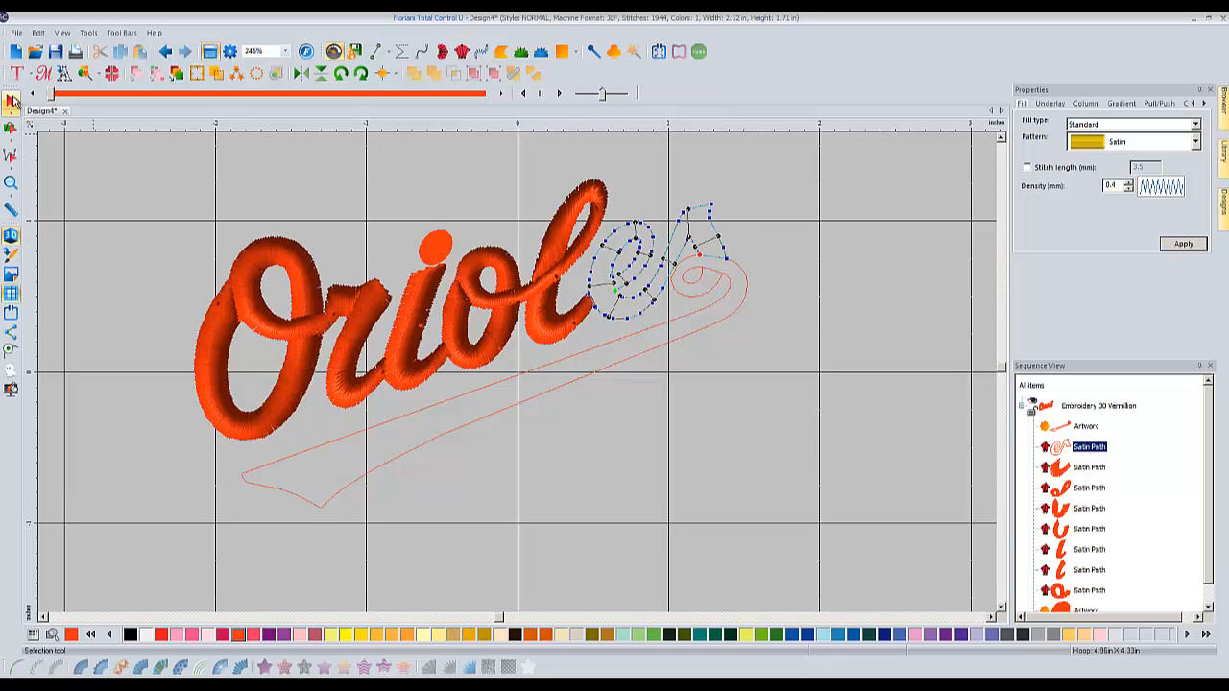
left_click(11, 101)
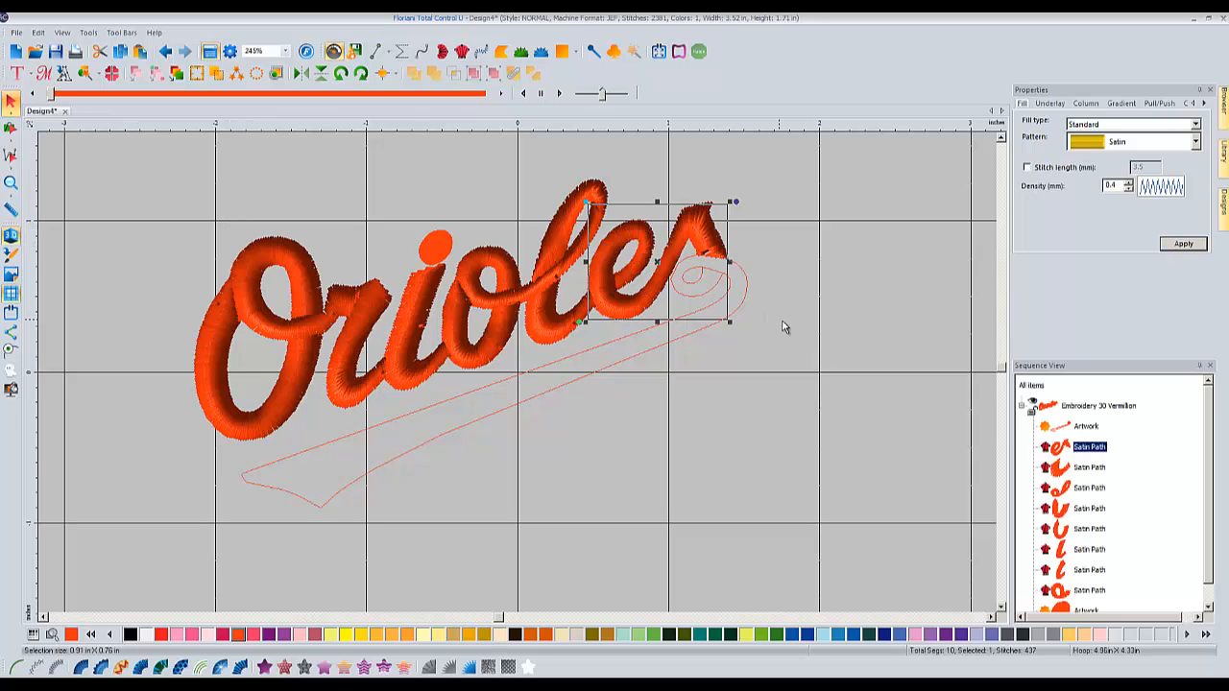
Convert the s curl and underline swoosh to a satin path with inclination lines along its length, and generate its stitches.
left_click(748, 305)
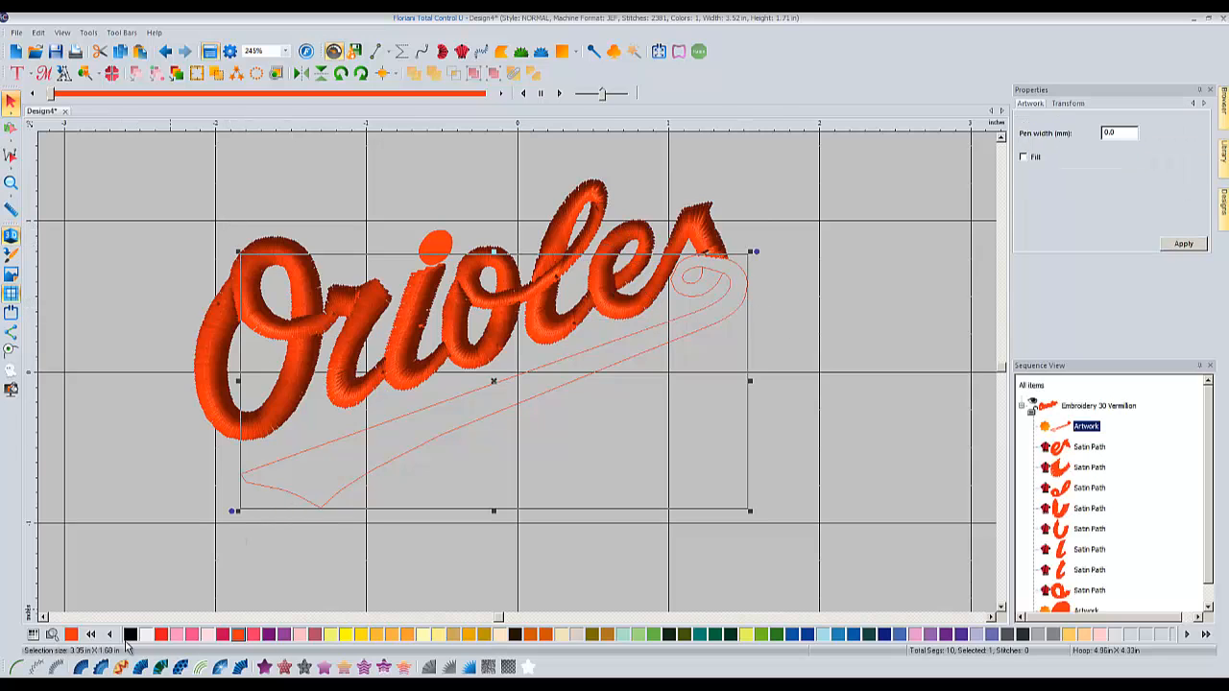
left_click(81, 667)
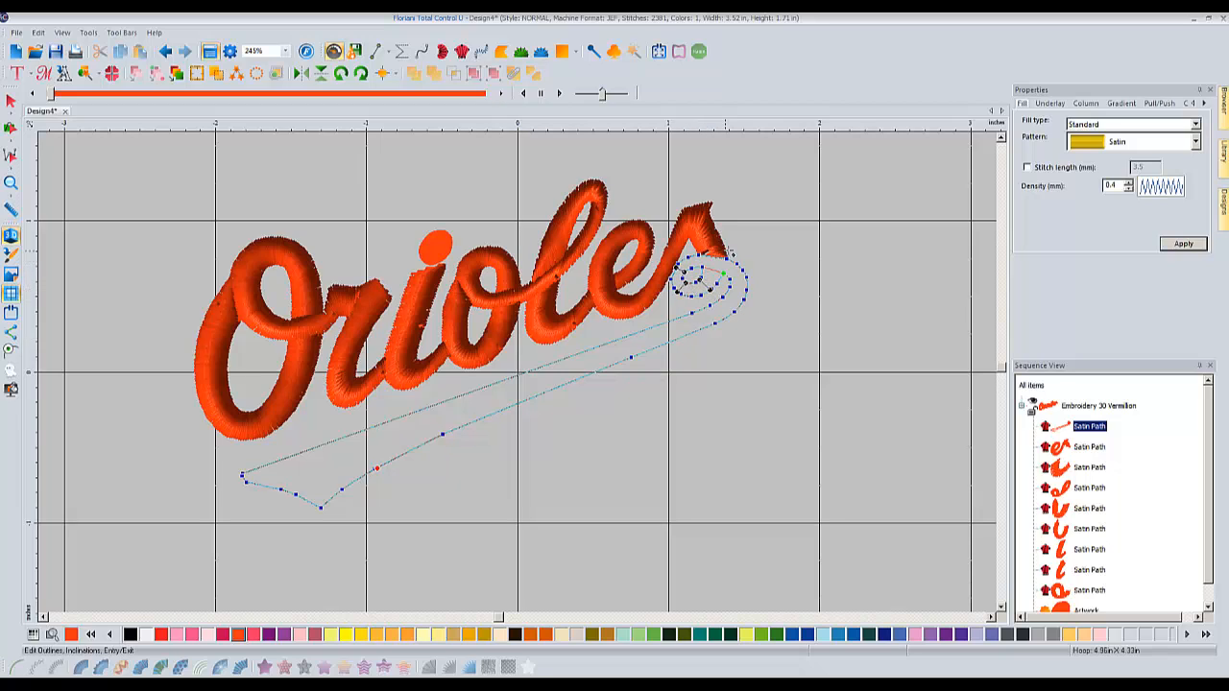
left_click_drag(712, 262, 748, 285)
left_click_drag(657, 325, 668, 342)
left_click_drag(370, 427, 393, 459)
left_click_drag(282, 460, 313, 509)
left_click(10, 100)
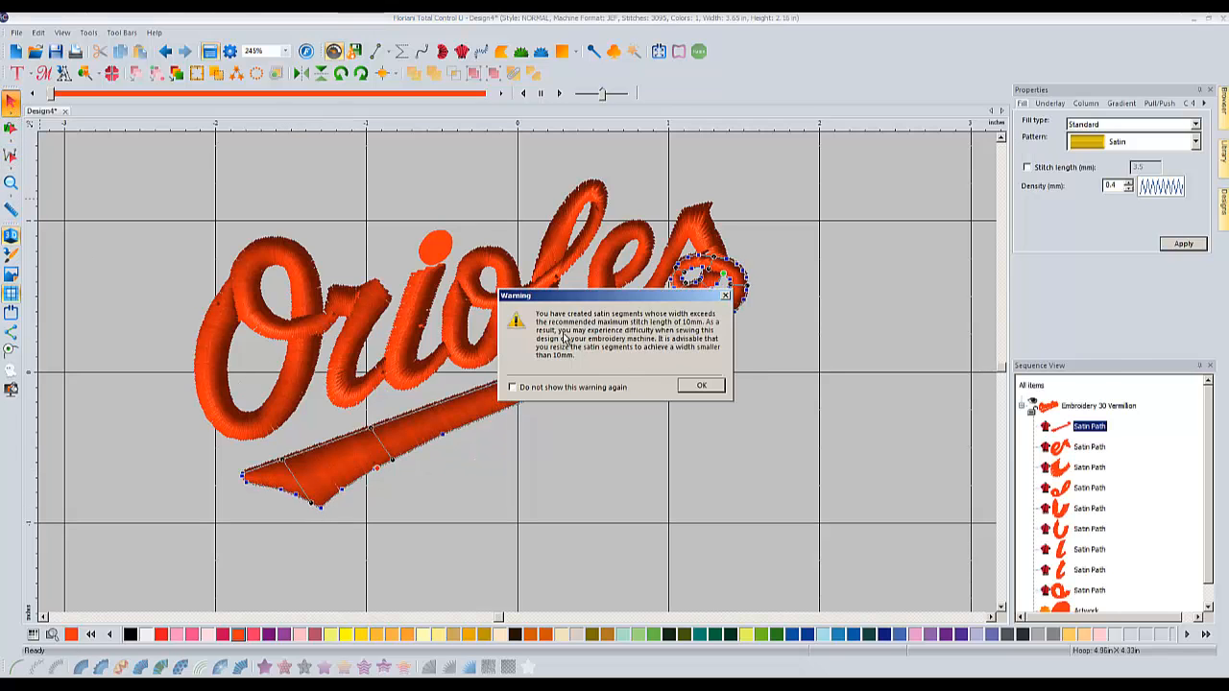
left_click(701, 385)
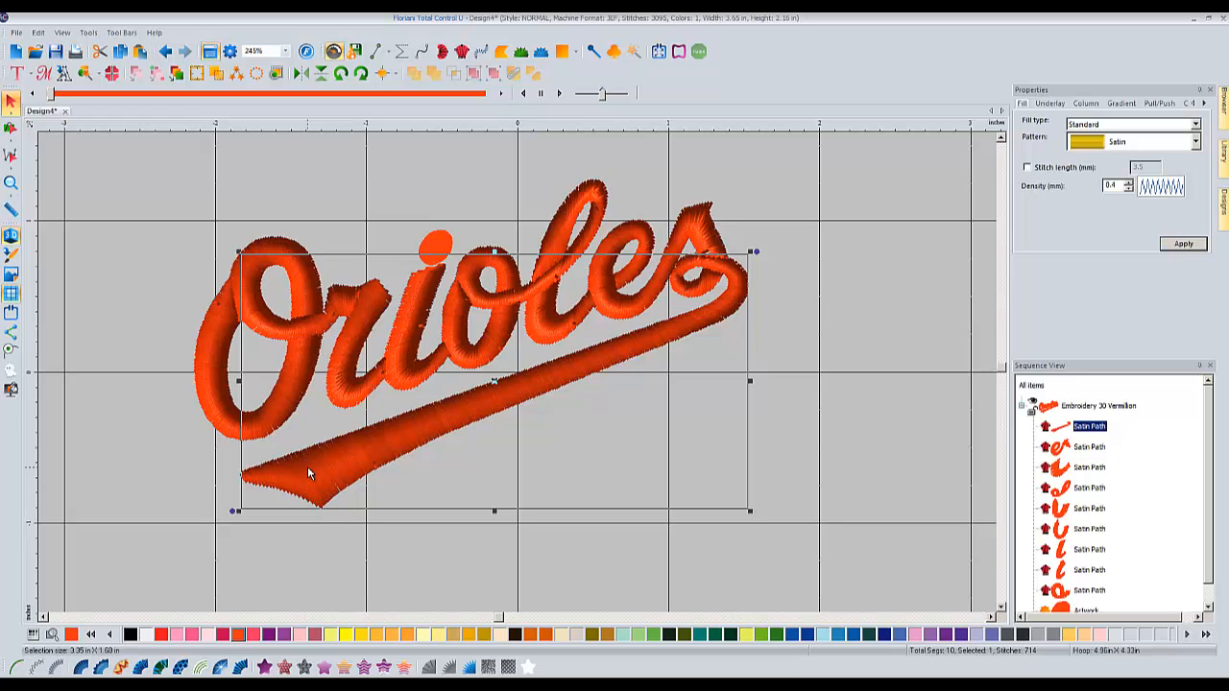
Check the inclination lines on the s curl and swoosh, and switch from inclination-only editing back to path editing.
left_click(11, 128)
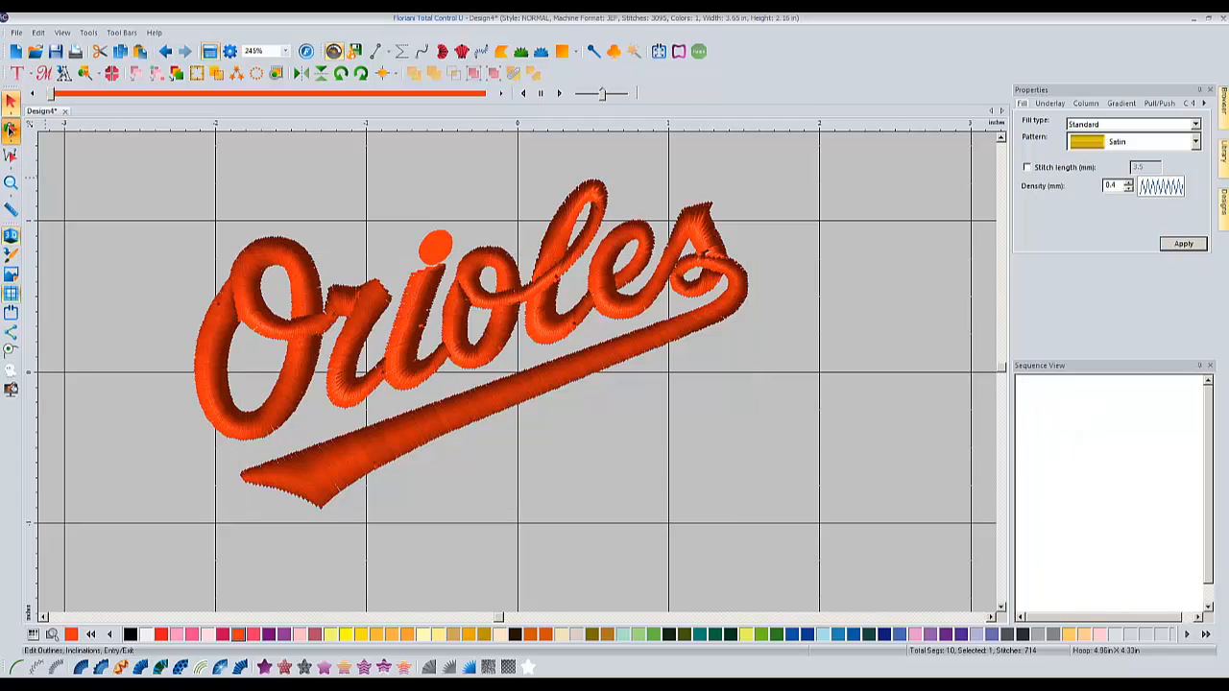
left_click(12, 141)
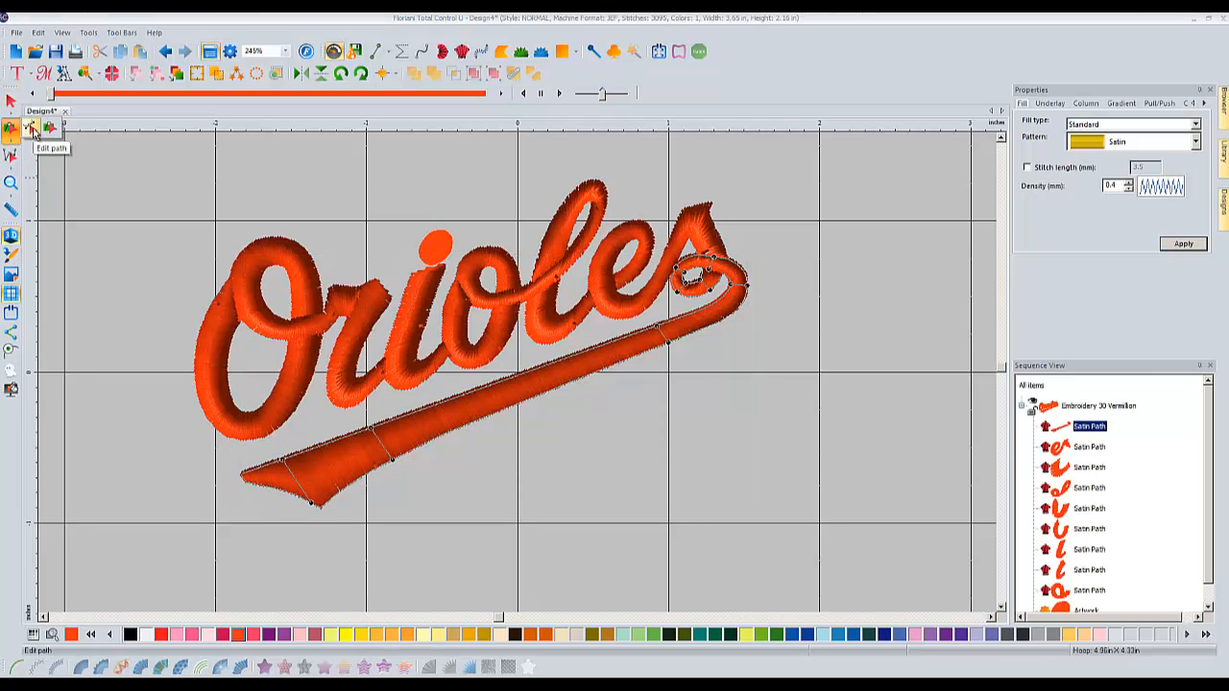
left_click(31, 131)
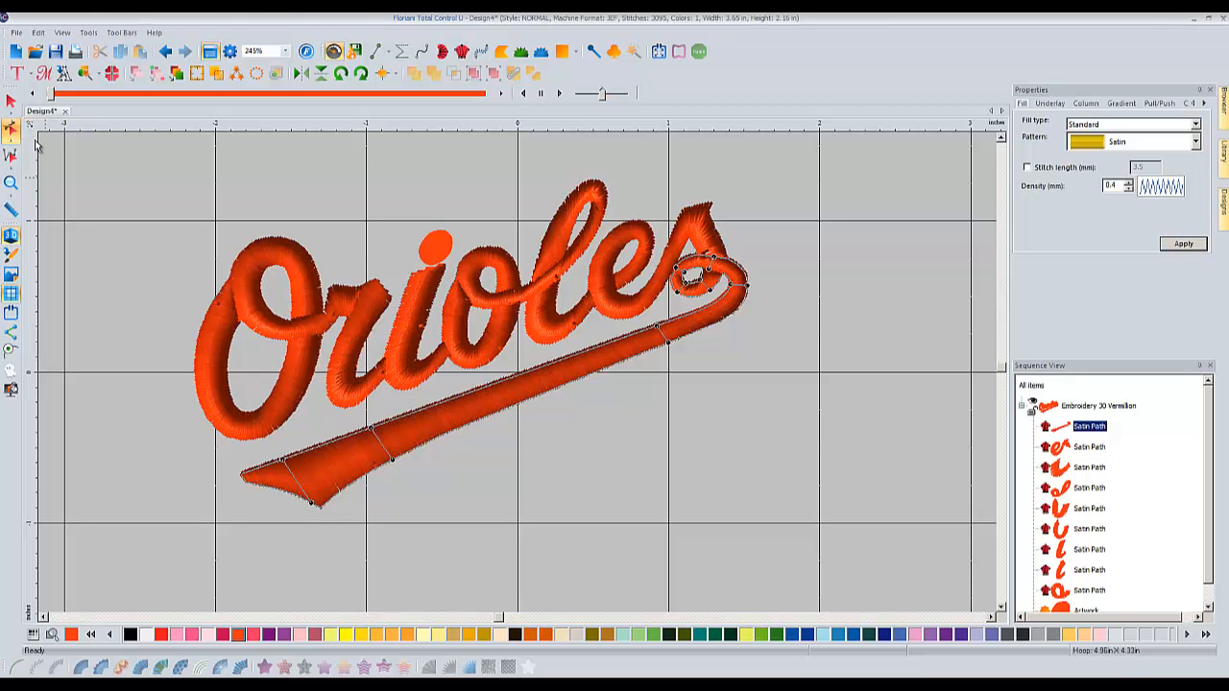
left_click(10, 103)
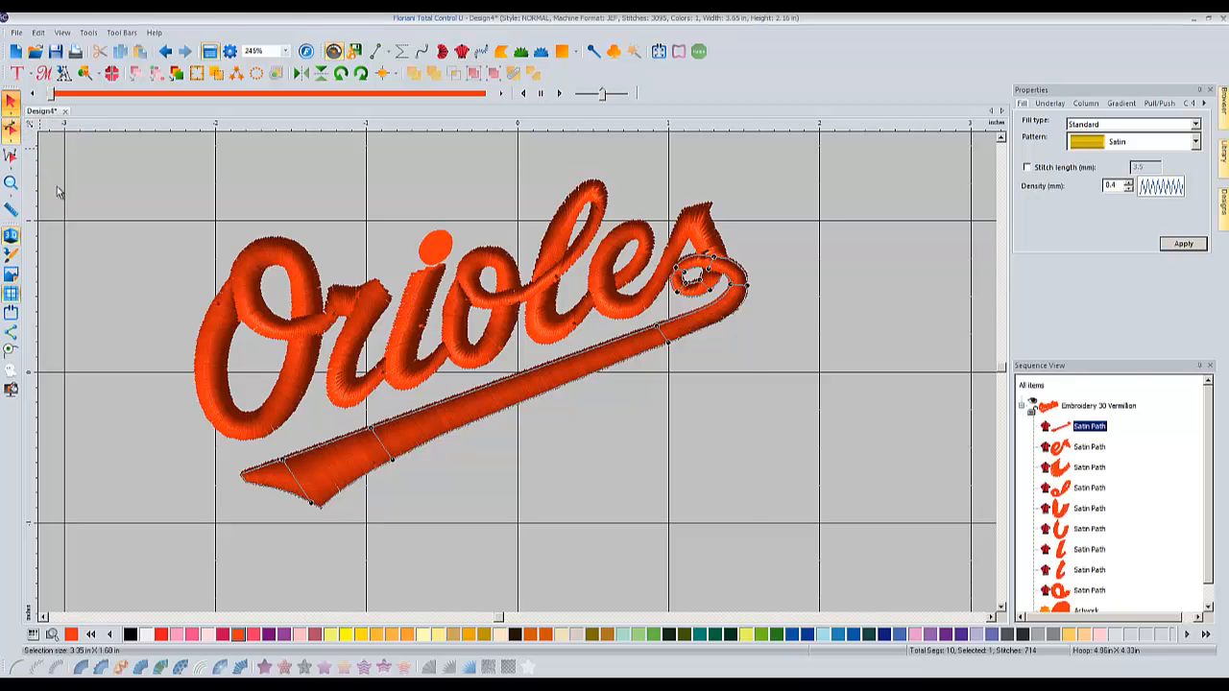
Move the swoosh outline's lowest corner node slightly inward to blunt the tip, and regenerate its stitches.
left_click(11, 128)
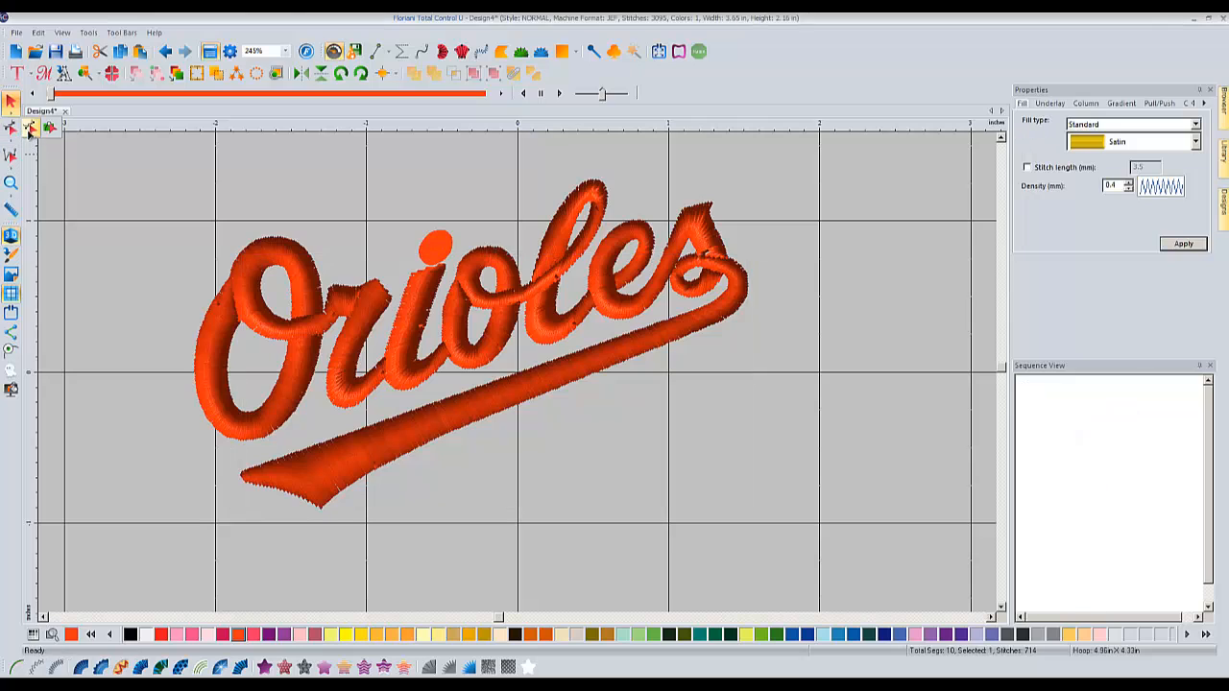
left_click(30, 129)
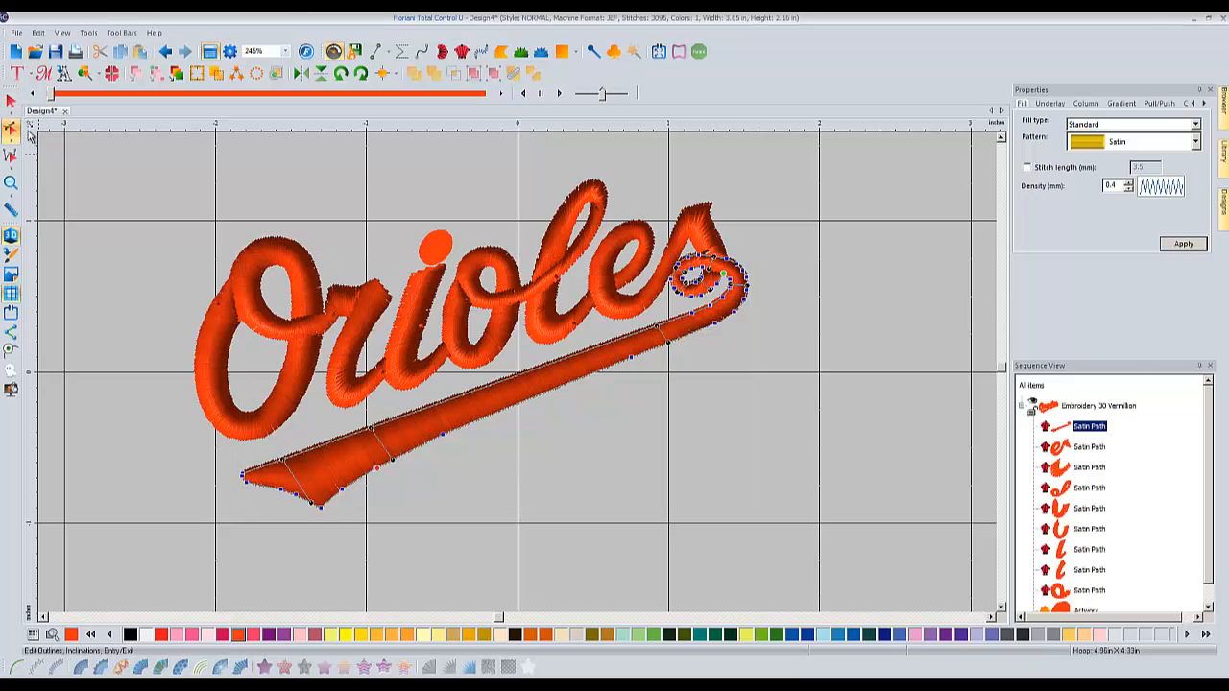
left_click(320, 506)
mouse_move(320, 508)
left_mouse_down()
mouse_move(343, 489)
mouse_move(317, 500)
left_mouse_up()
left_click(10, 101)
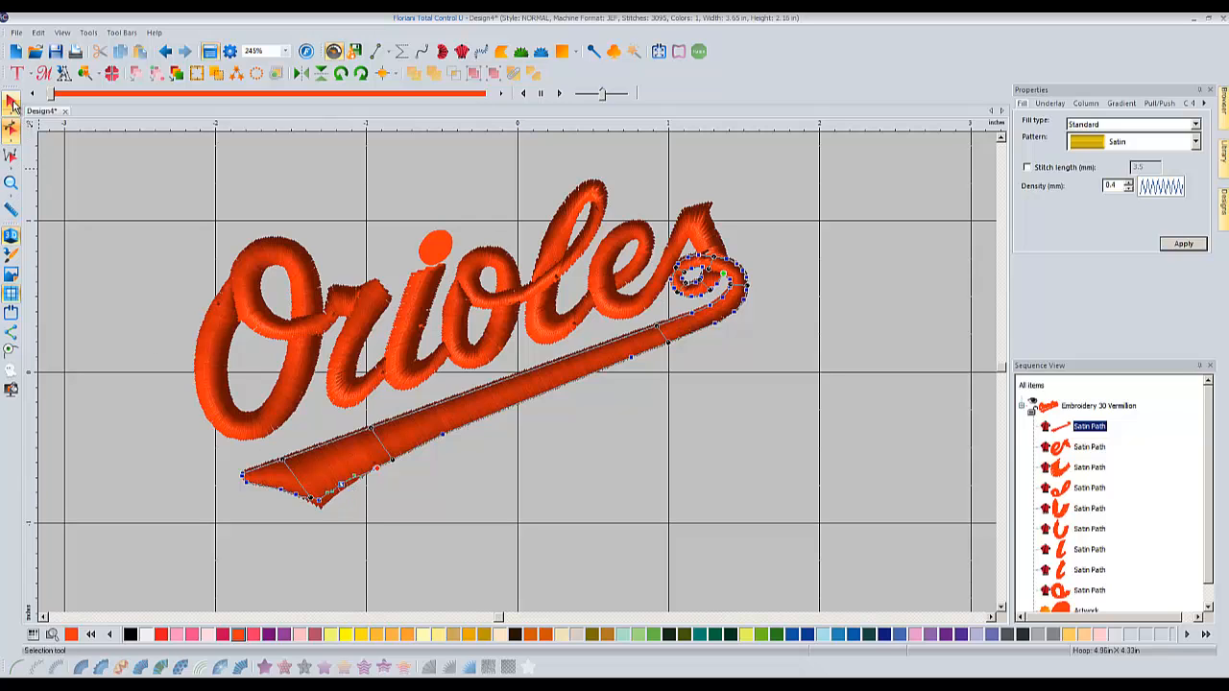
left_click(316, 461)
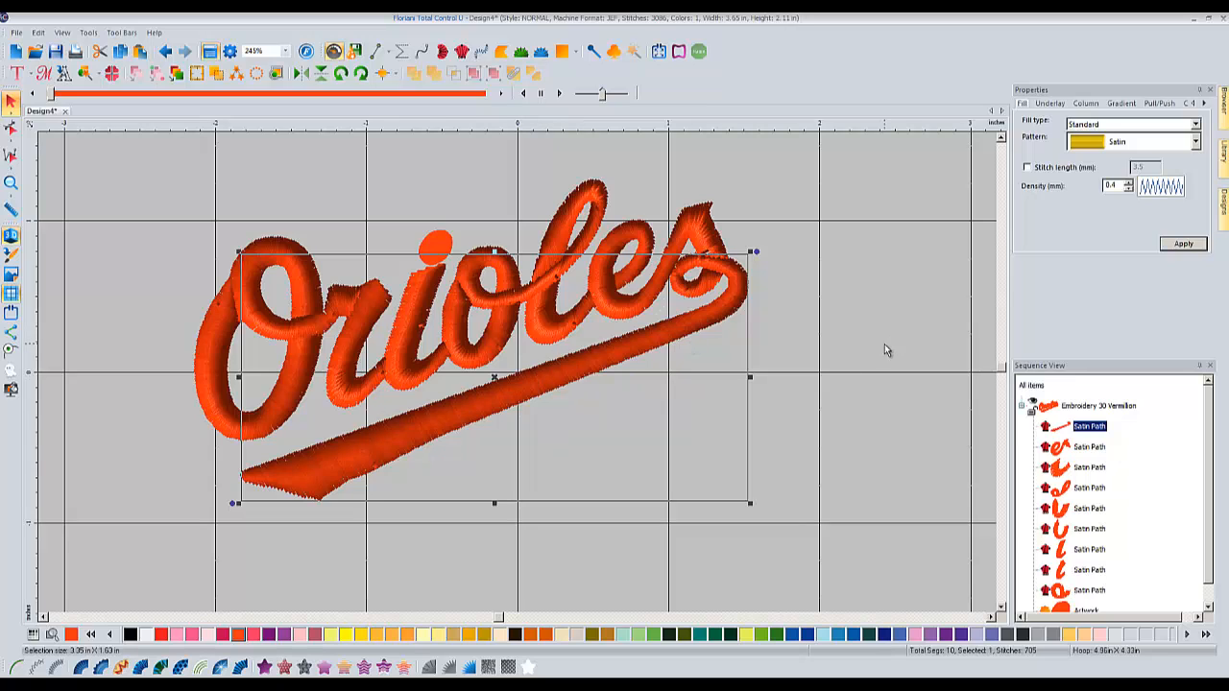
left_click(818, 295)
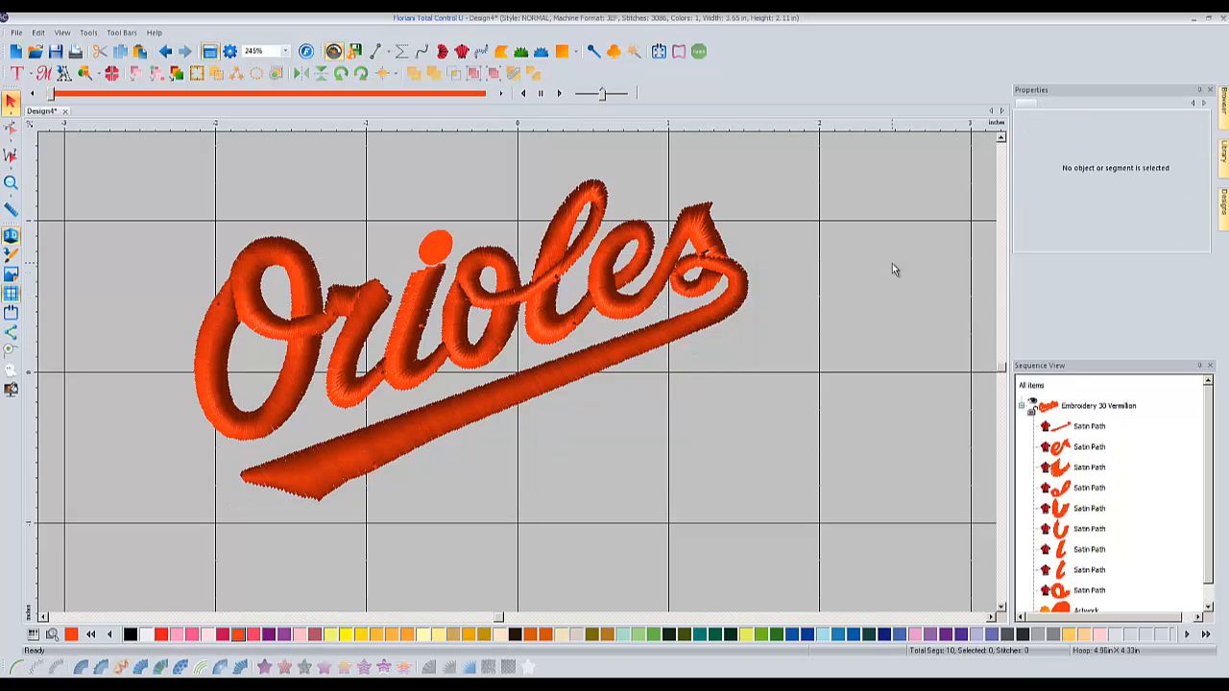
Convert the dot of the i from artwork to a satin path and generate its stitches.
left_click(430, 246)
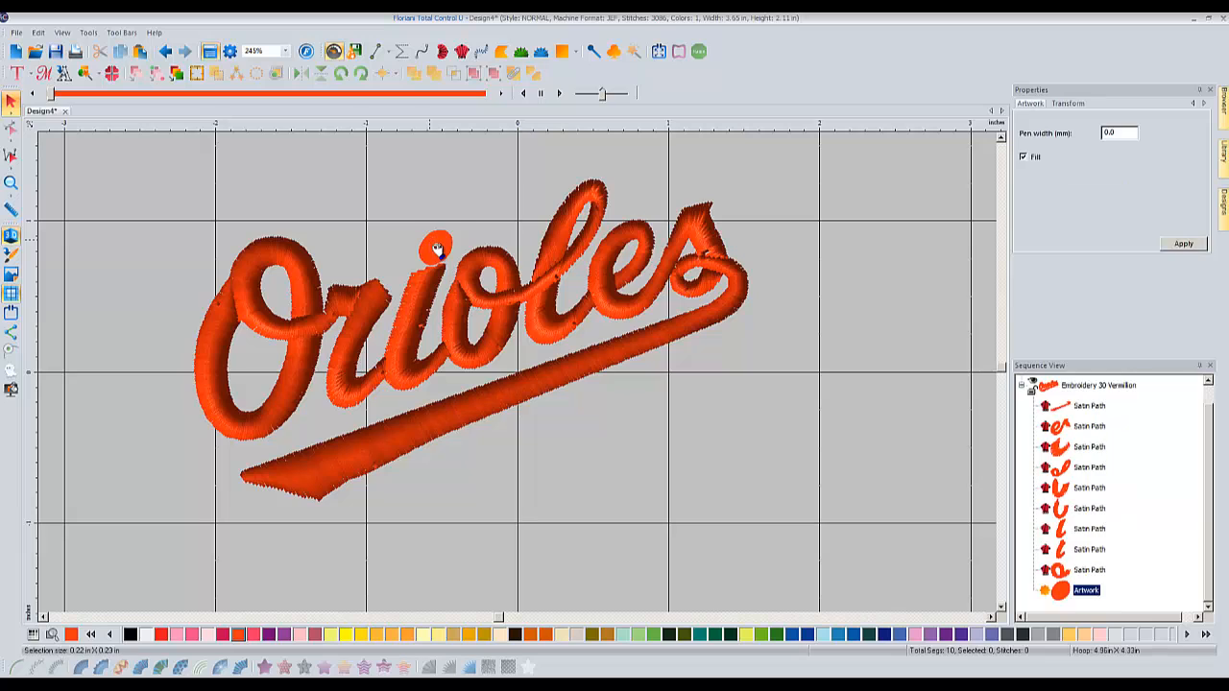
left_click(81, 667)
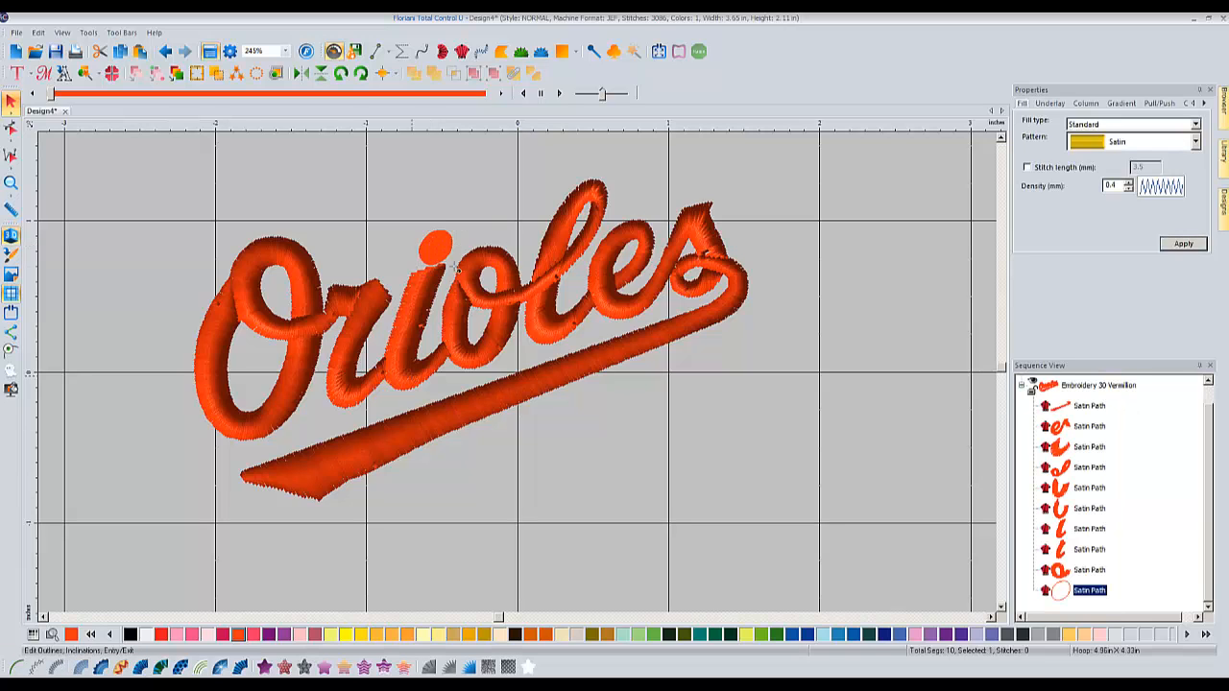
left_click(11, 102)
left_click(597, 488)
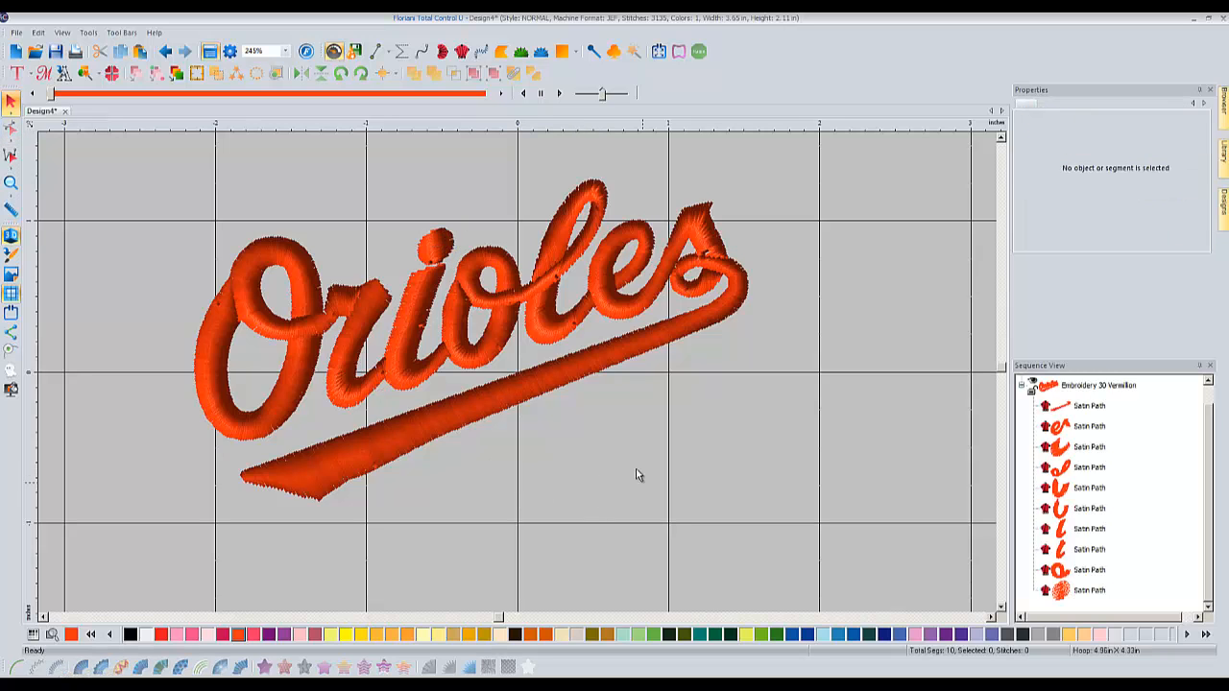
Inspect the wordmark's stitches with the 3D rendering off and on, and measure across the wide end of the swoosh.
left_click(10, 235)
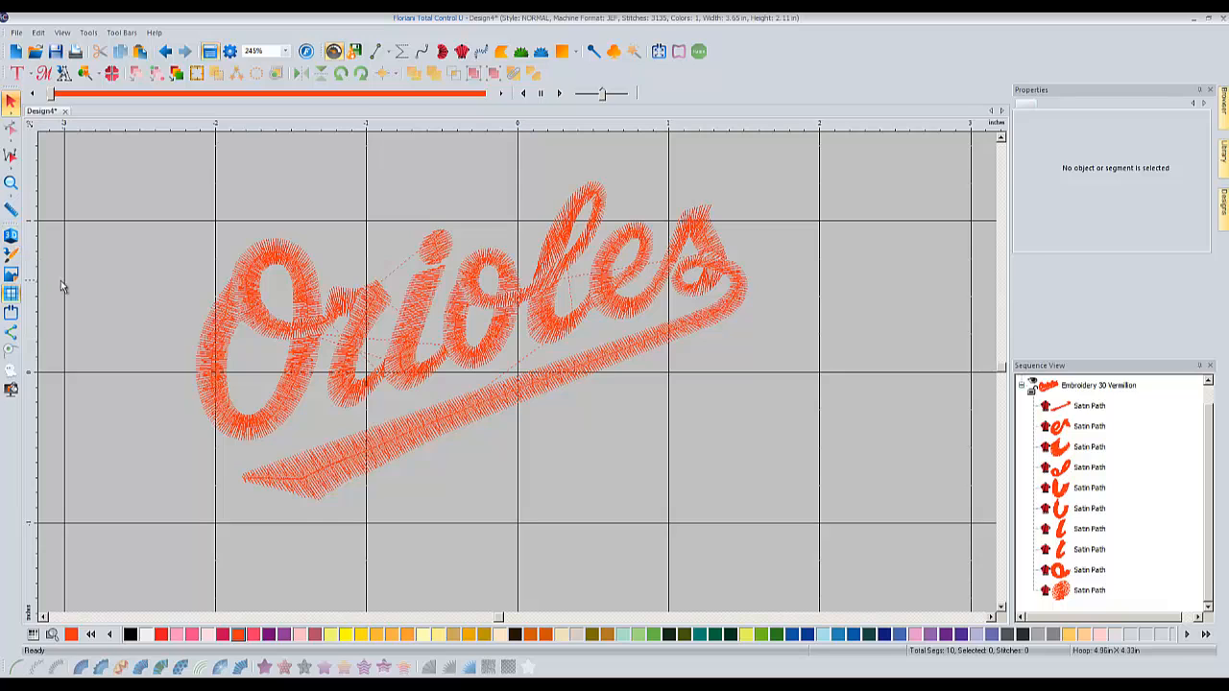
left_click(10, 235)
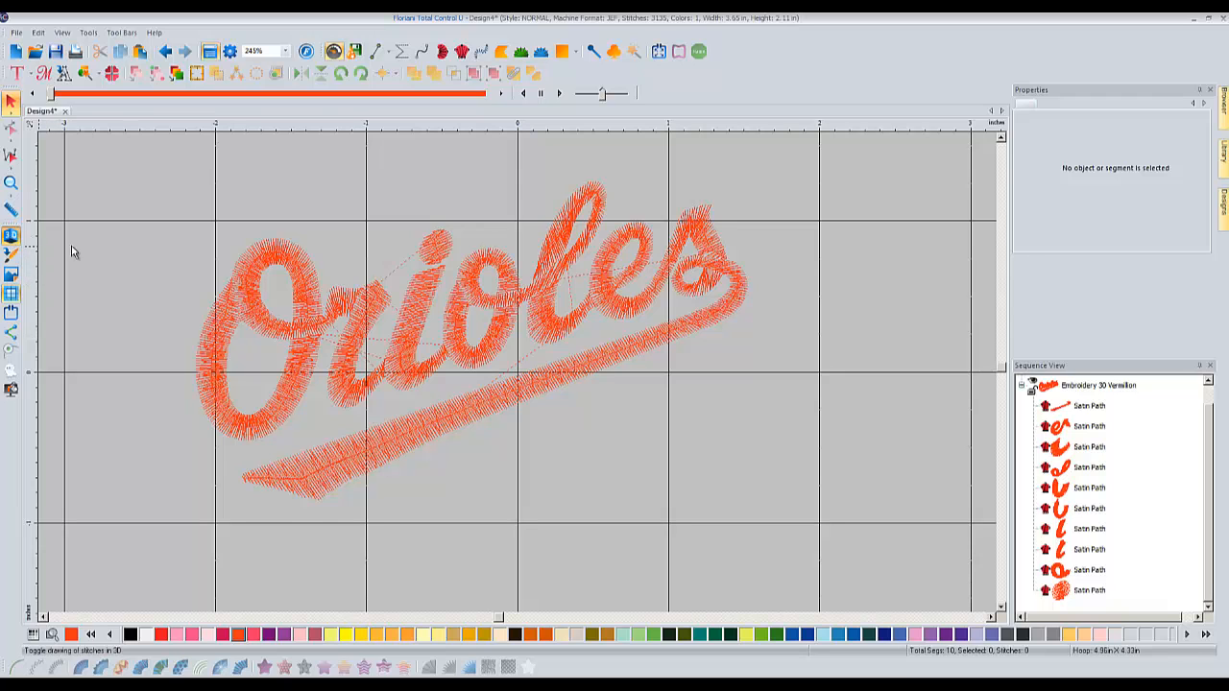
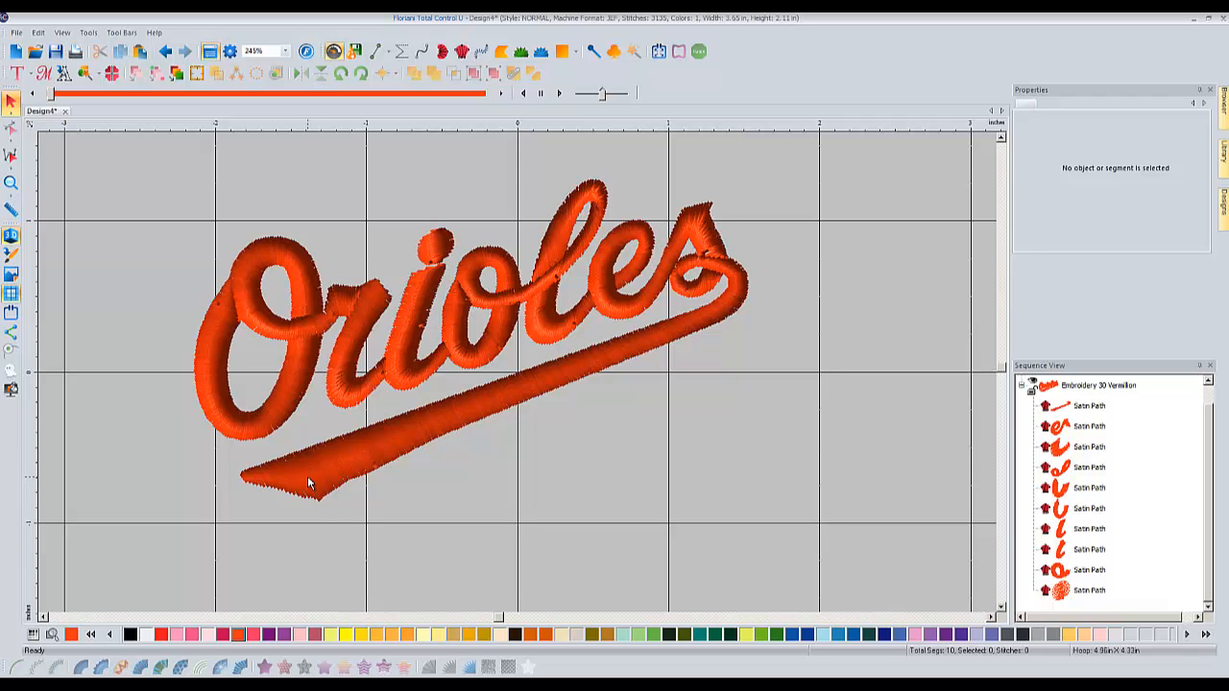
left_click(10, 213)
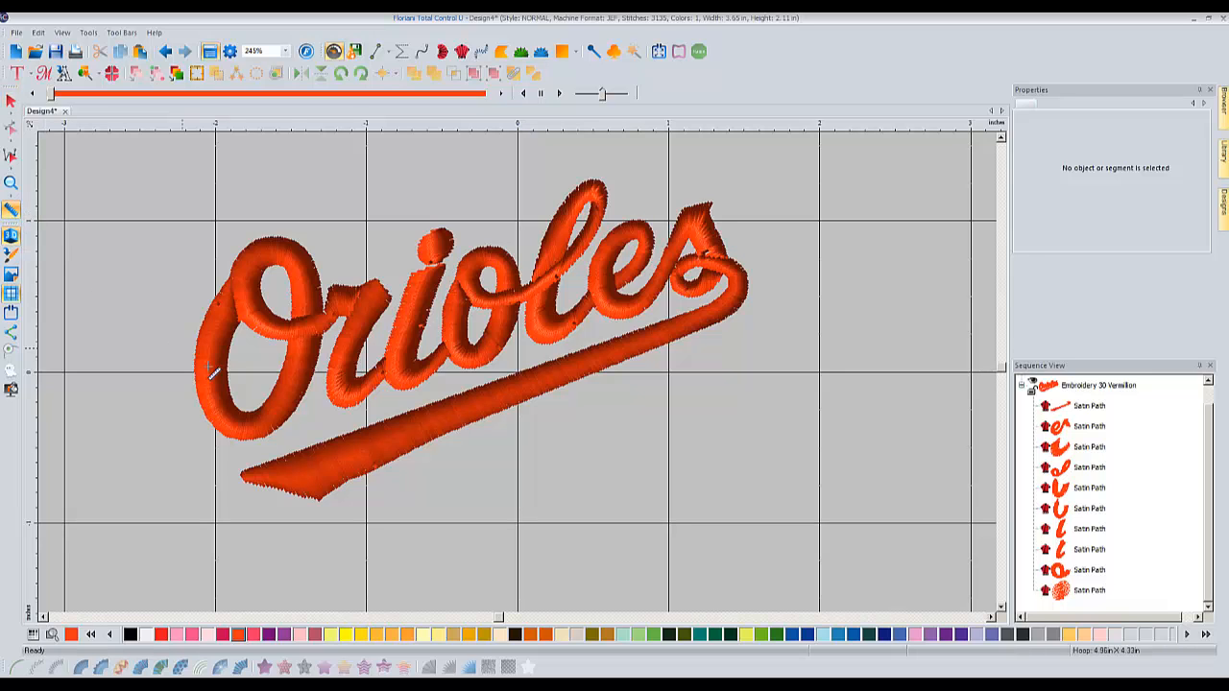
left_click_drag(292, 459, 325, 499)
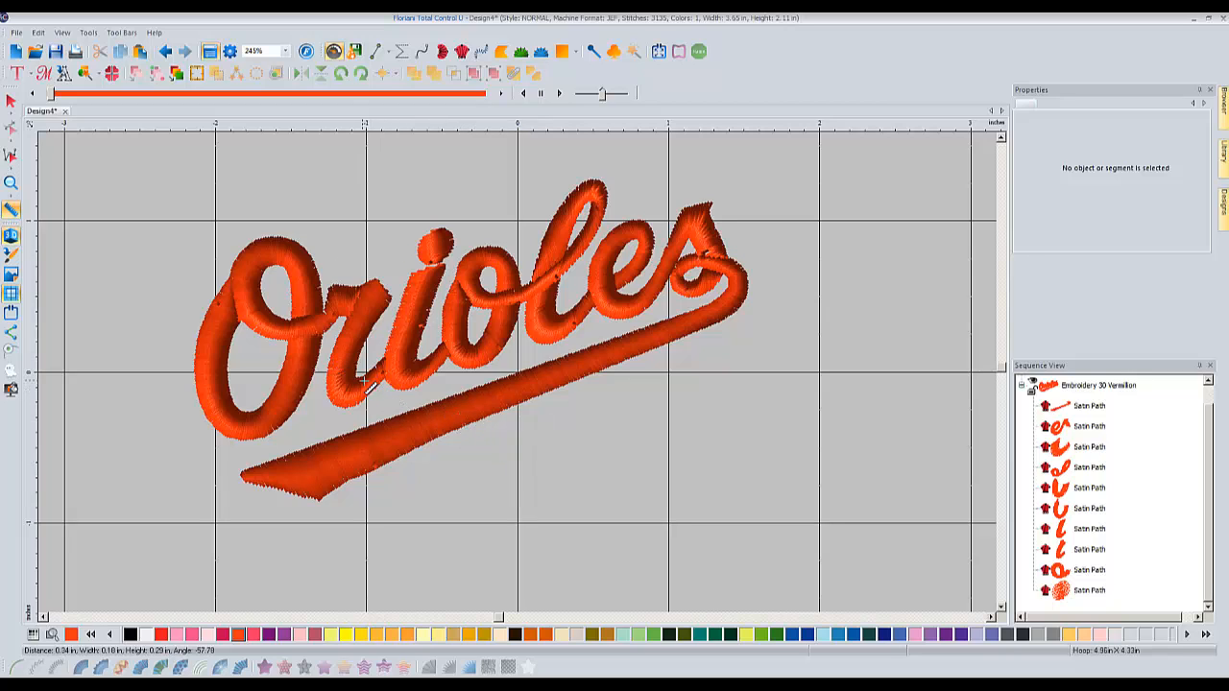
left_click(11, 101)
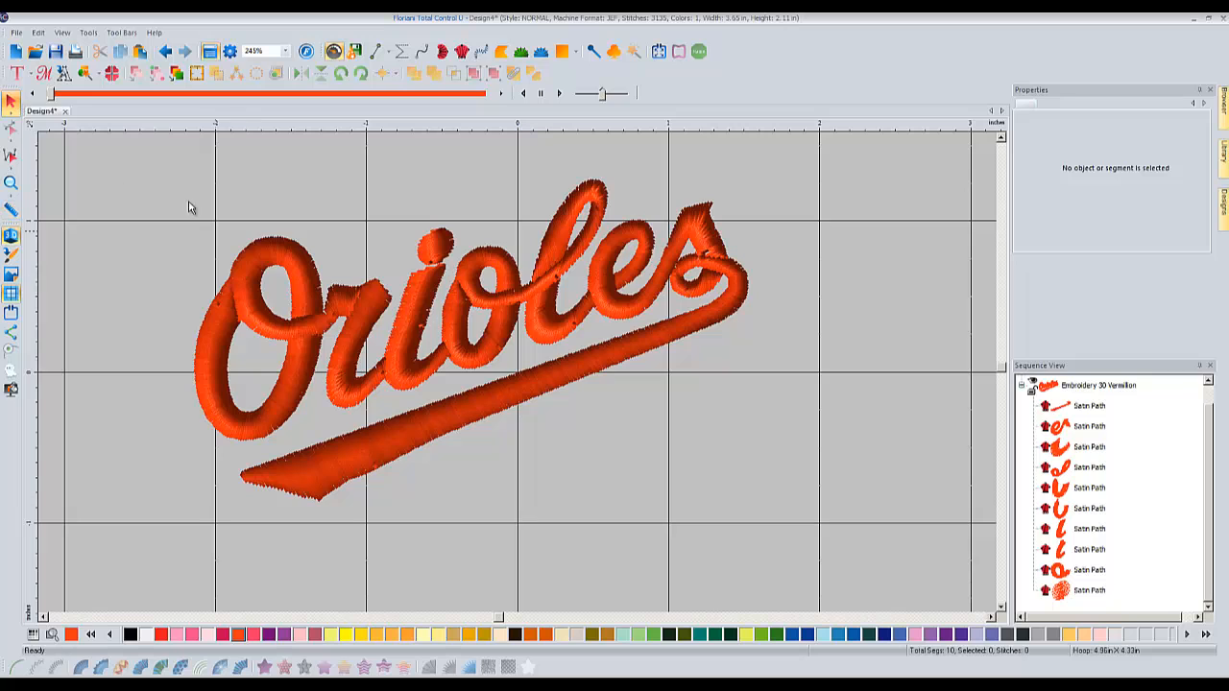
Change the fill pattern of all the wordmark's satin paths to Smooth.
left_click_drag(139, 149, 825, 565)
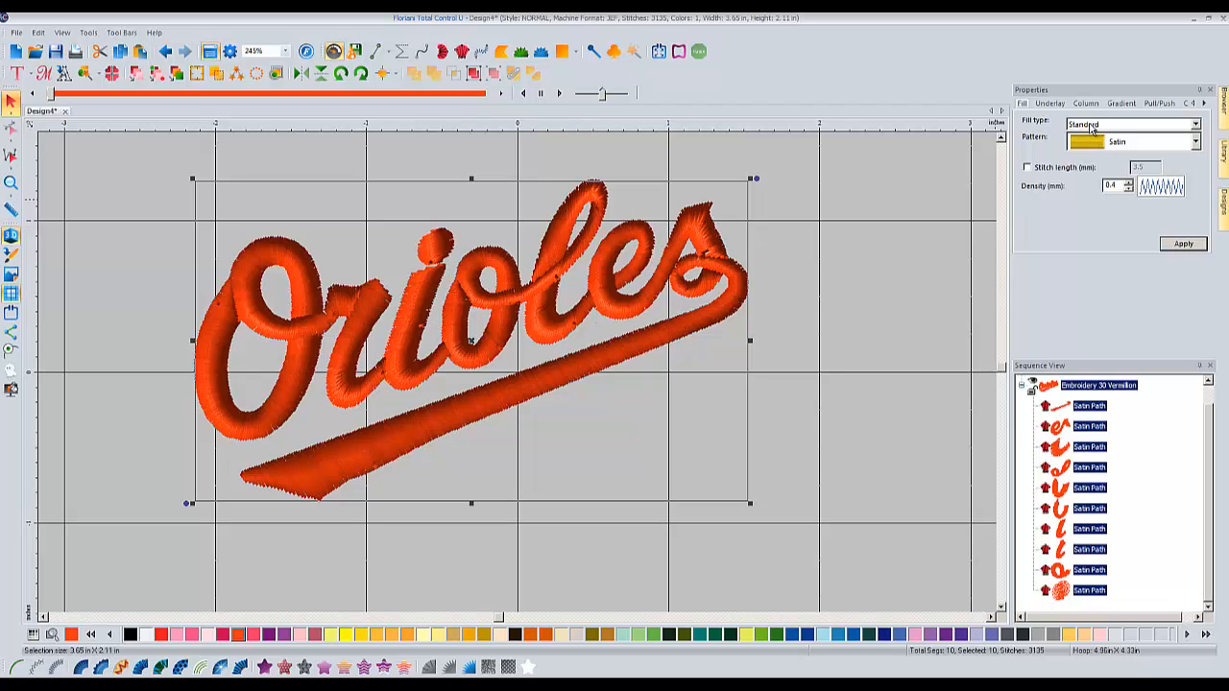
left_click(1128, 144)
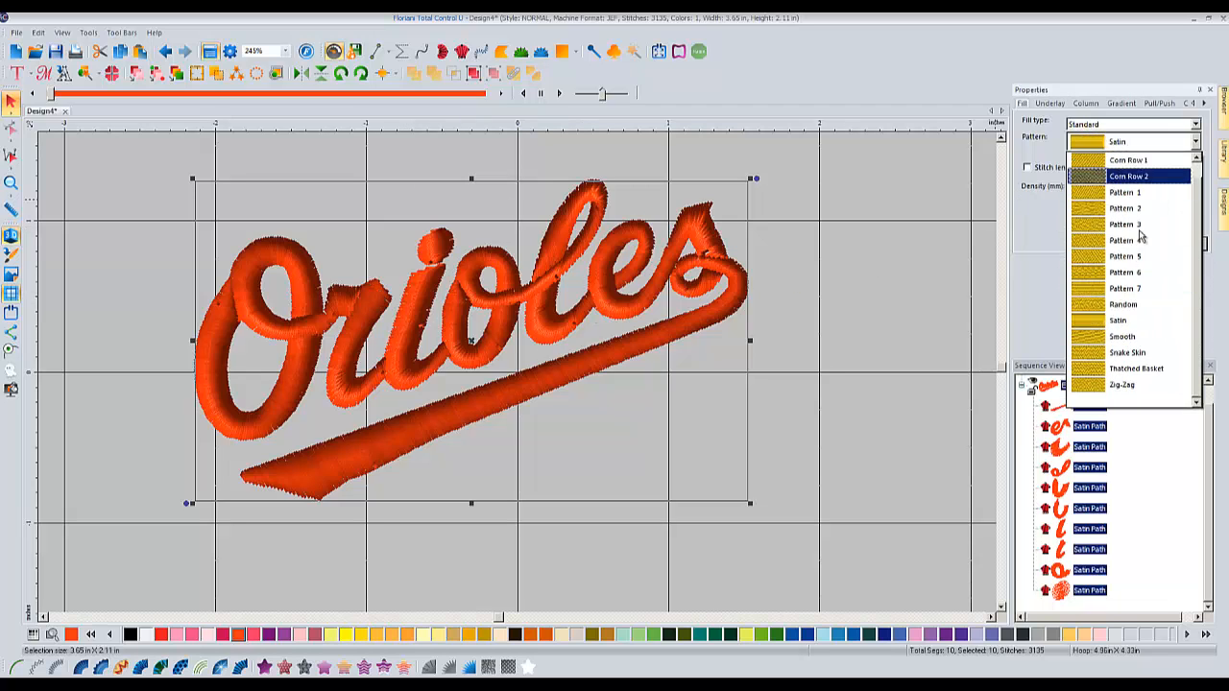
left_click(1137, 338)
left_click(1183, 244)
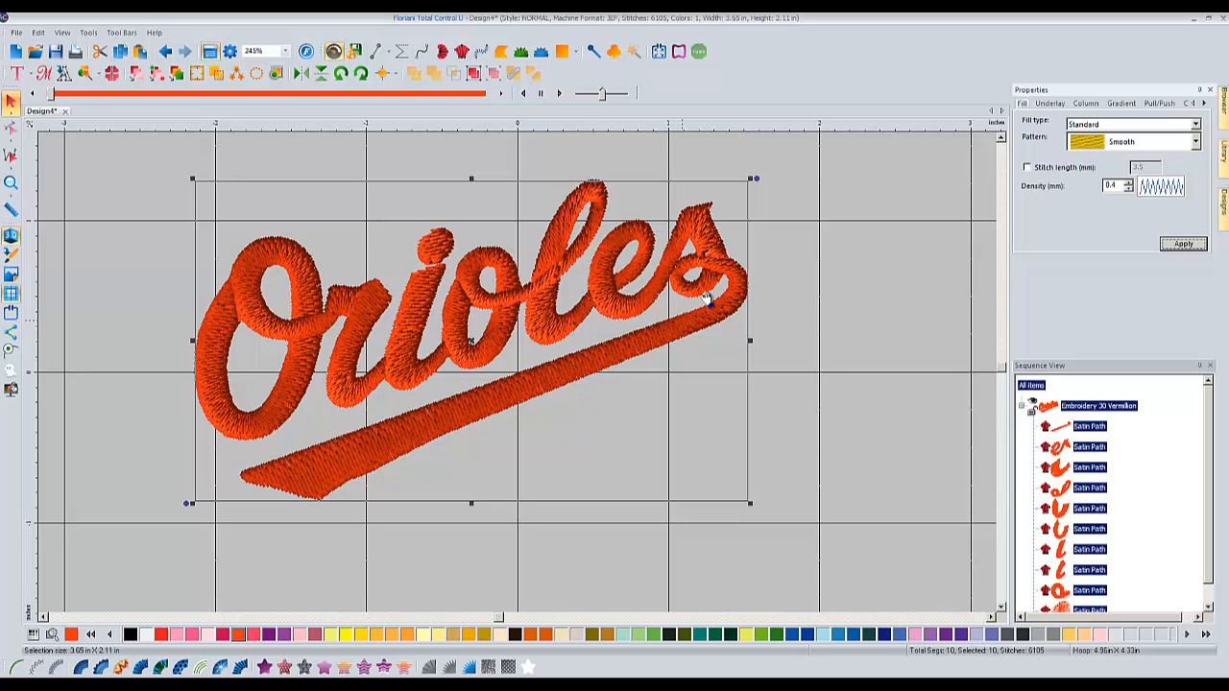
Enlarge the entire wordmark proportionally to about 6.26 x 3.61 in and move it back toward the center of the workspace.
left_click(787, 285)
scroll(672, 305, "down", 1)
left_click_drag(254, 223, 722, 538)
left_click_drag(640, 277, 847, 179)
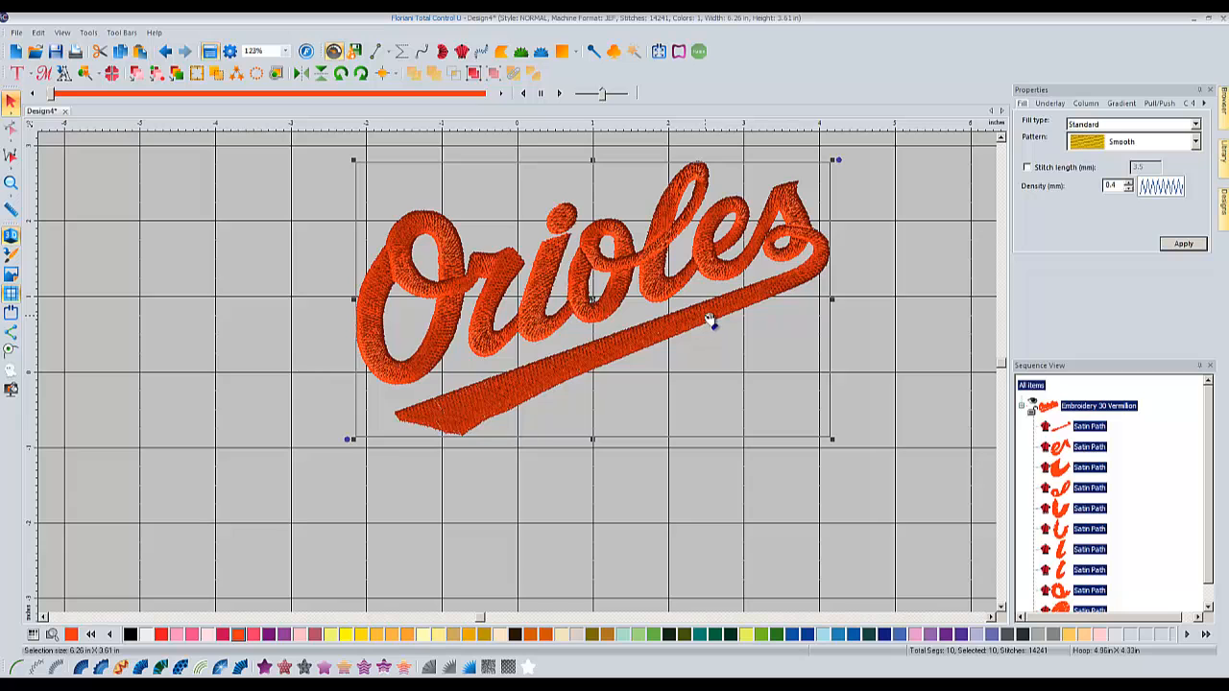
left_click_drag(589, 299, 469, 351)
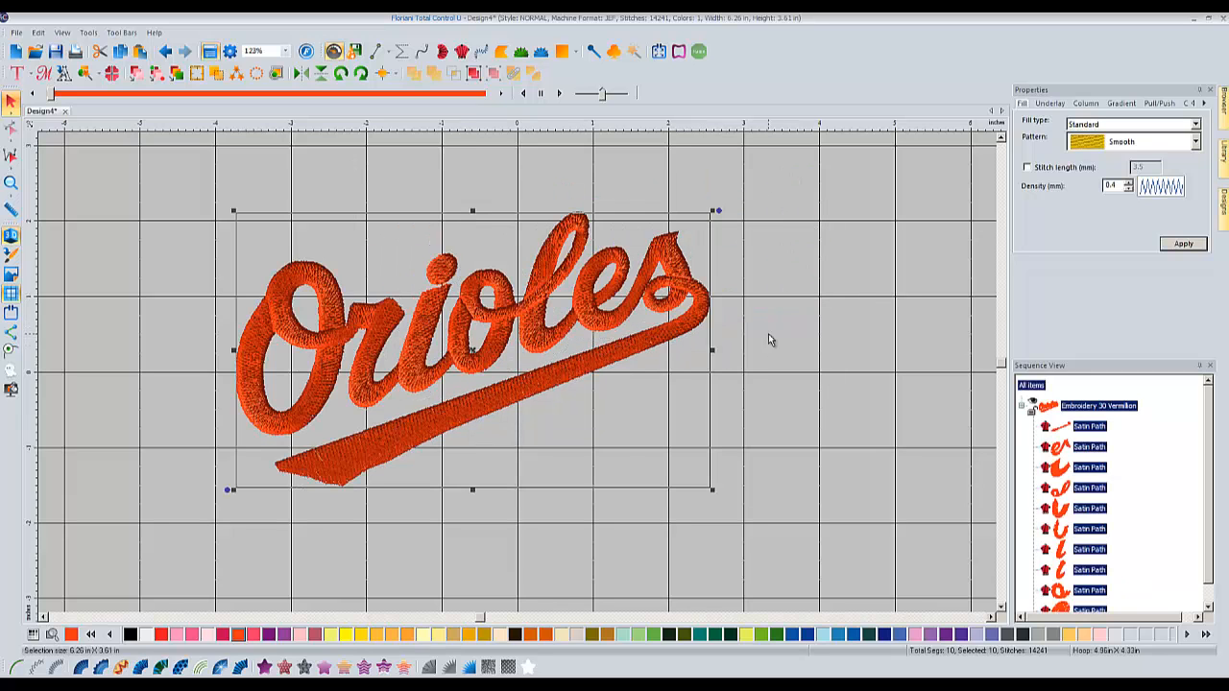